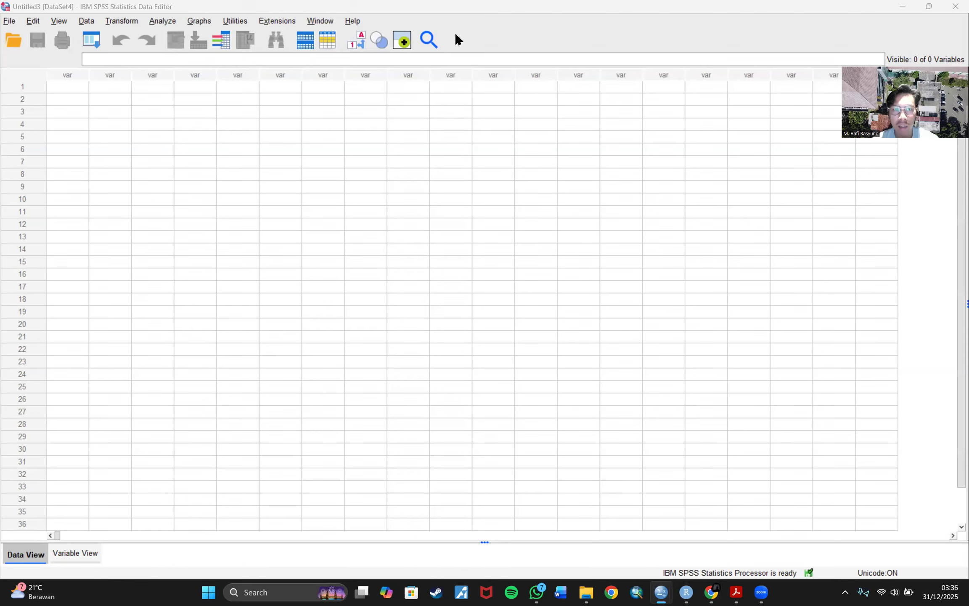
# Step: Open the data file Data praktikan 2025.sav from the #RANCOB folder in a new window
pyautogui.click(9, 21)
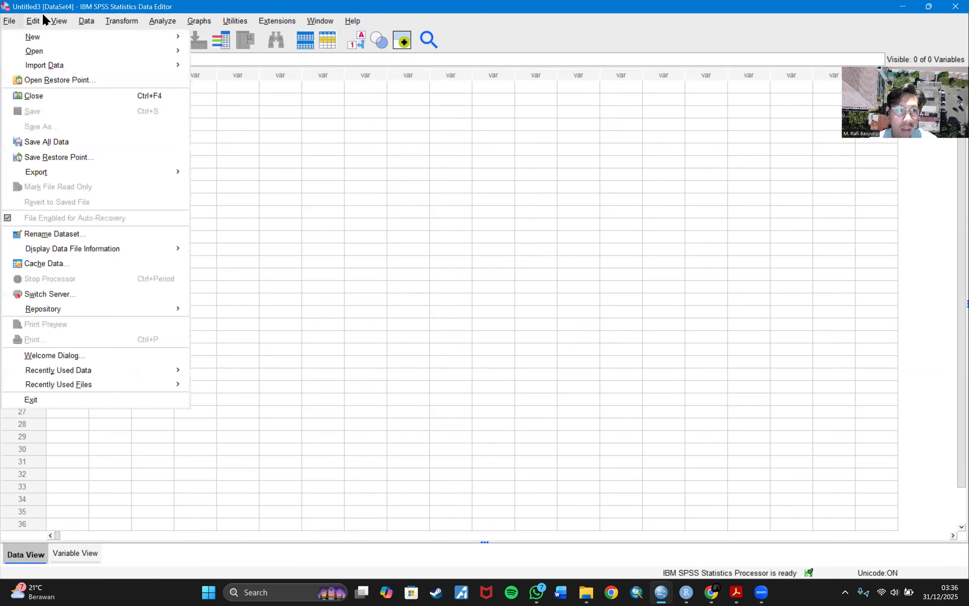
pyautogui.press('Escape')
pyautogui.click(14, 40)
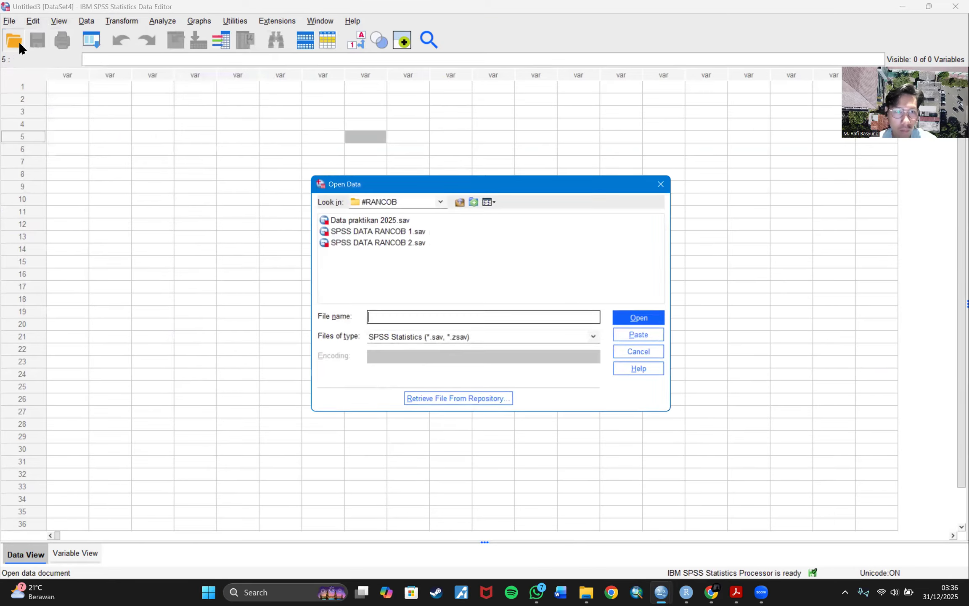
pyautogui.click(371, 220)
pyautogui.click(654, 320)
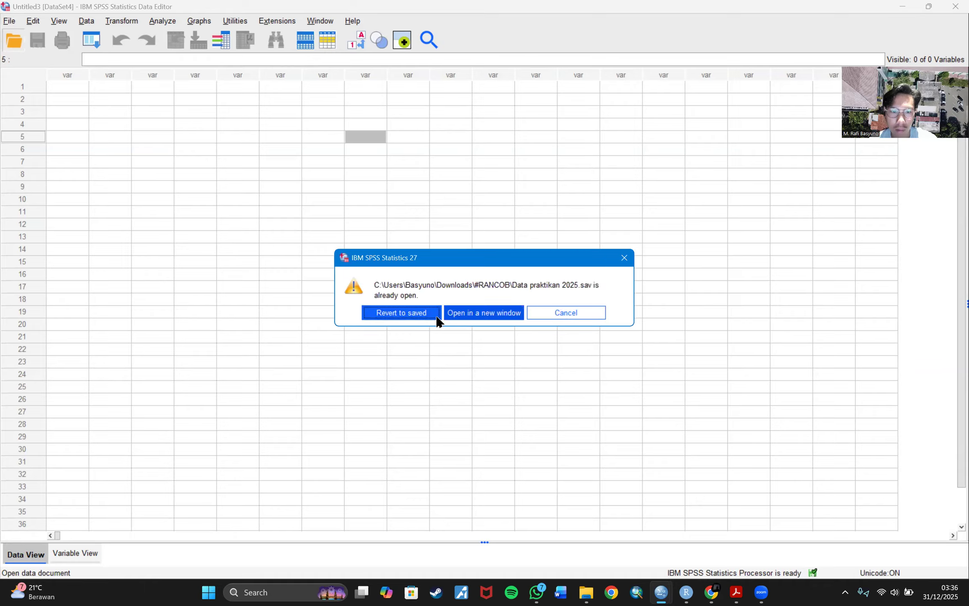
pyautogui.click(481, 313)
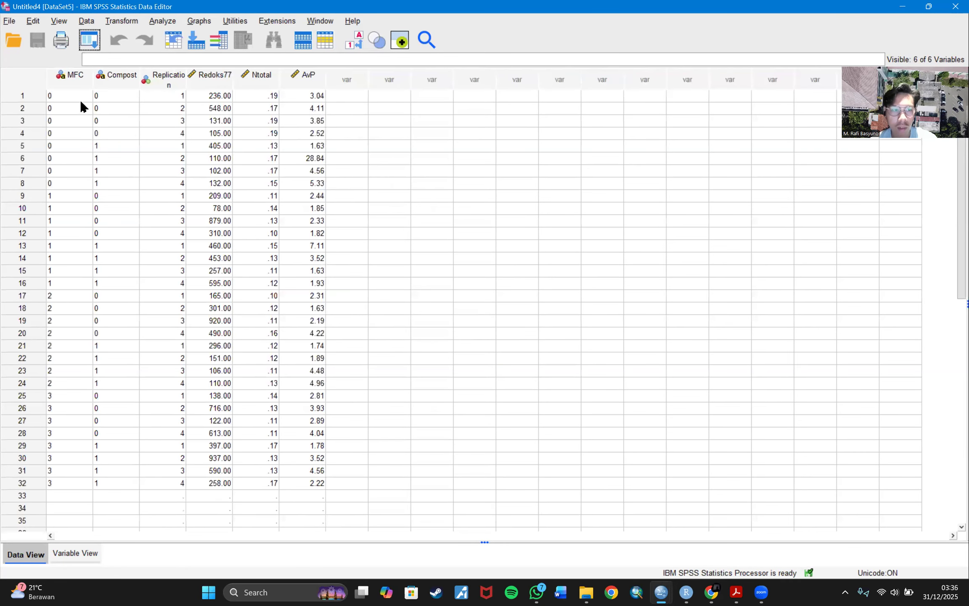
# Step: Close the Output2 document and the empty Untitled2 and Untitled3 datasets, returning to the Data praktikan 2025.sav data editor
pyautogui.moveTo(669, 592)
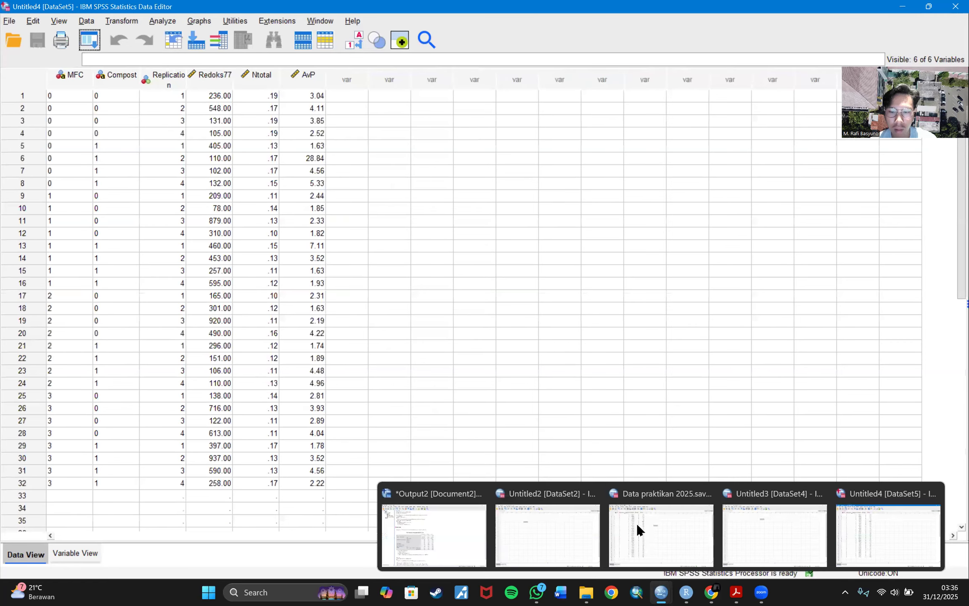
pyautogui.moveTo(477, 501)
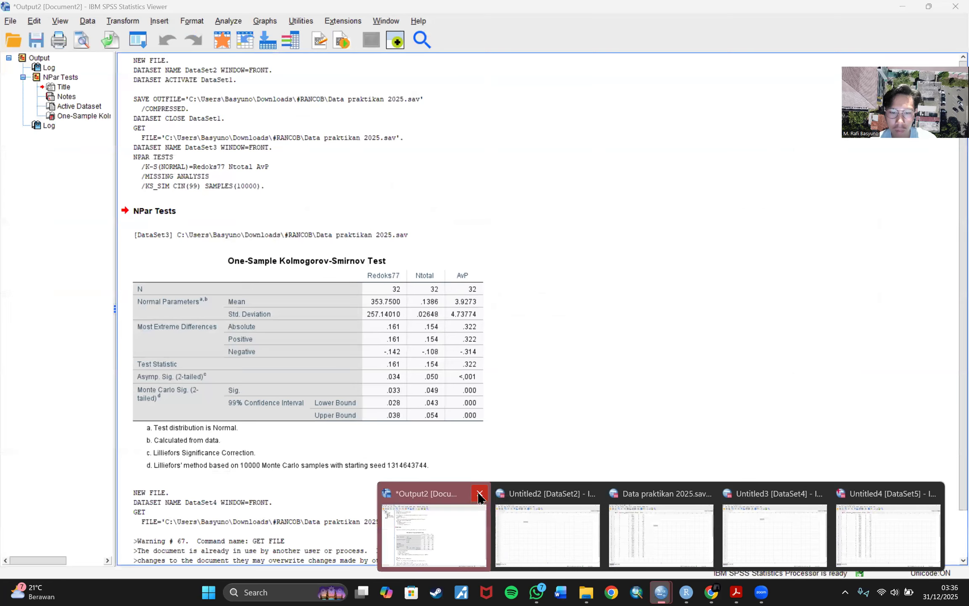
pyautogui.click(483, 309)
pyautogui.moveTo(660, 592)
pyautogui.click(536, 492)
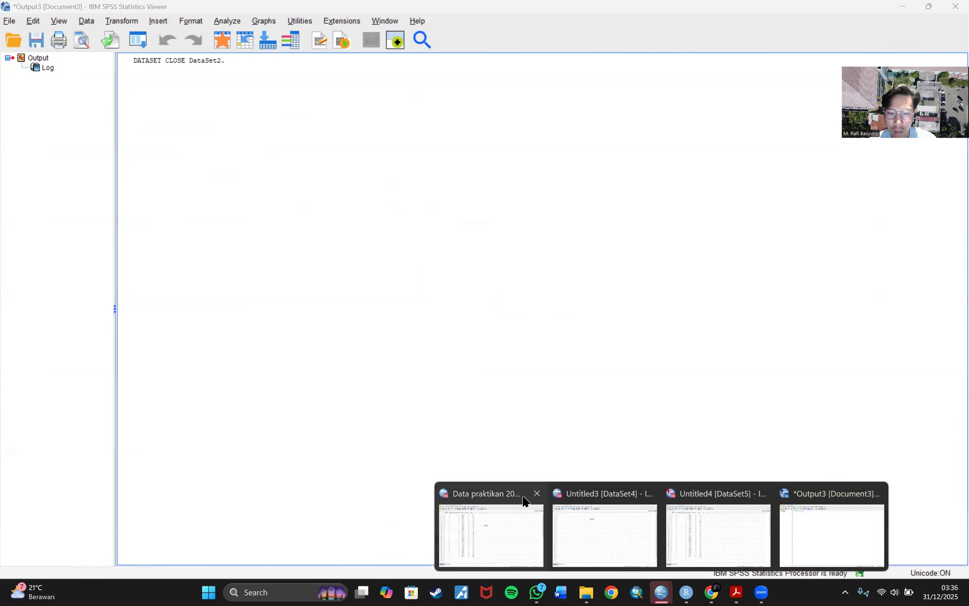
pyautogui.click(861, 528)
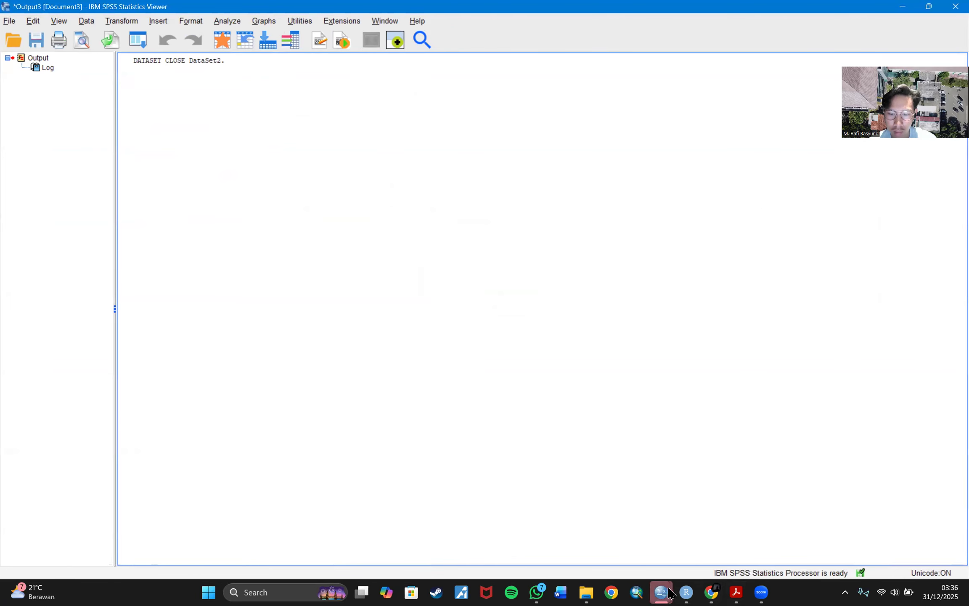
pyautogui.moveTo(660, 592)
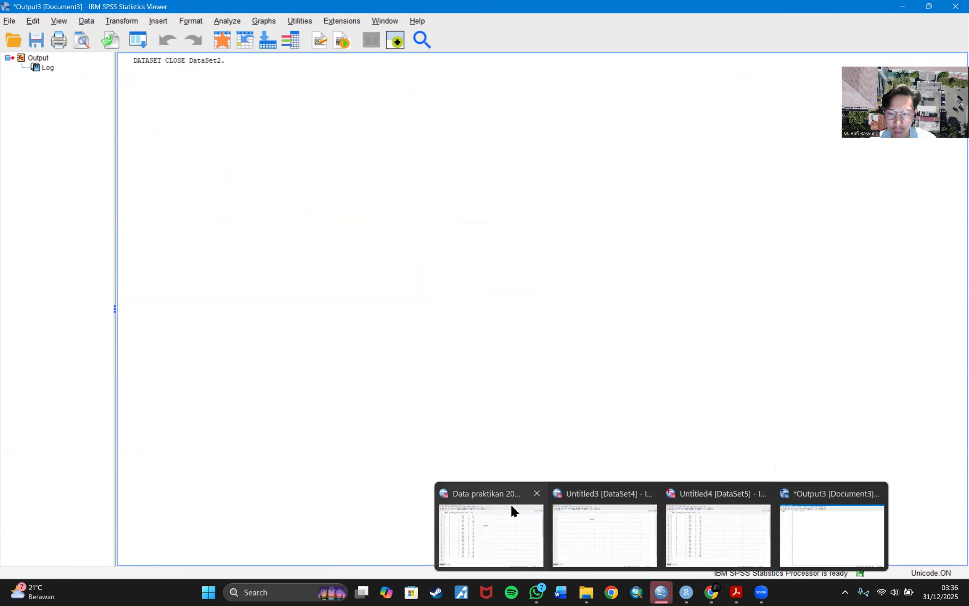
pyautogui.click(631, 520)
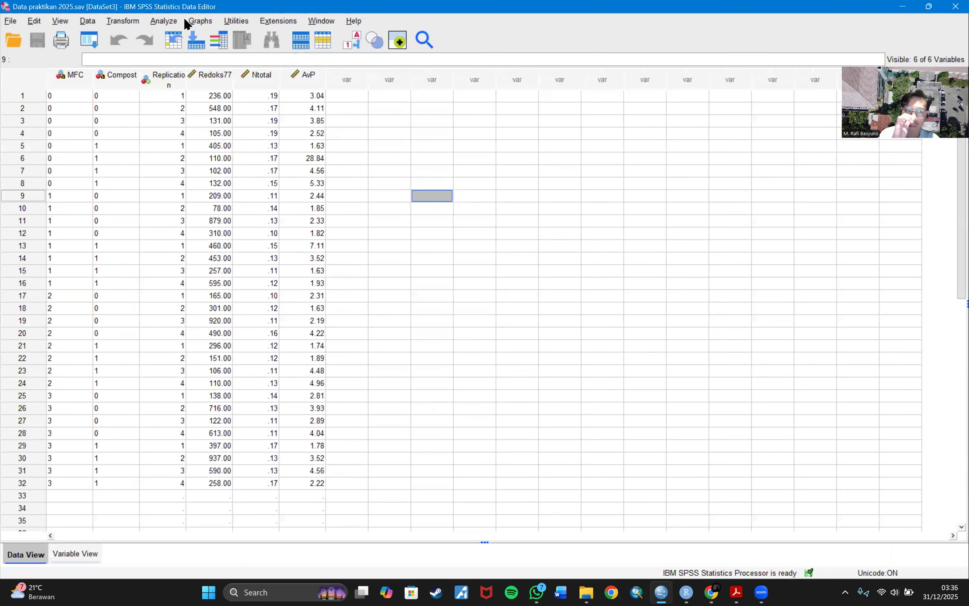
# Step: Examine the Redoks77, Ntotal and AvP data columns and the variable definitions of the dataset
pyautogui.click(200, 79)
pyautogui.click(260, 78)
pyautogui.click(305, 78)
pyautogui.click(206, 78)
pyautogui.click(251, 79)
pyautogui.click(303, 78)
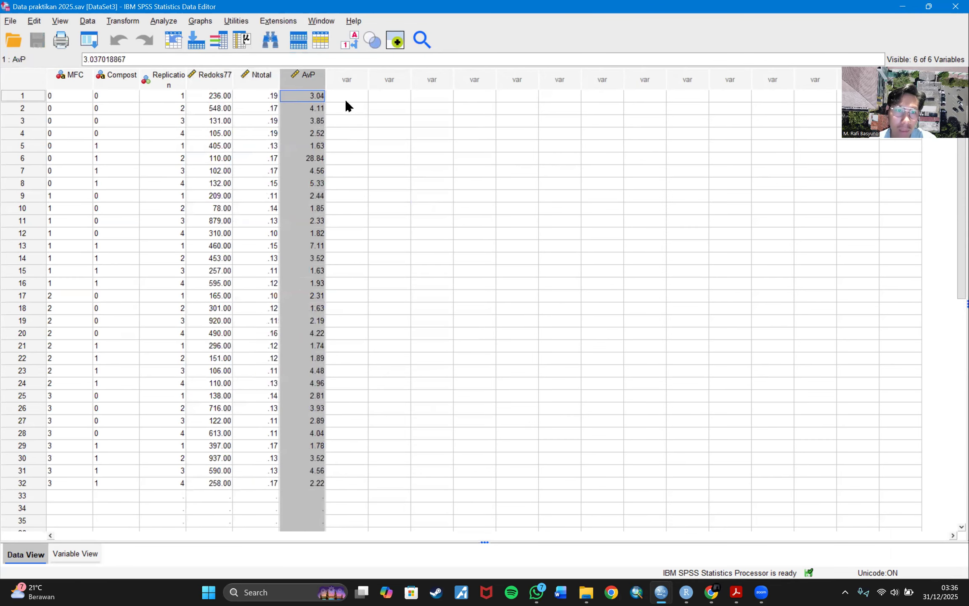
pyautogui.click(84, 553)
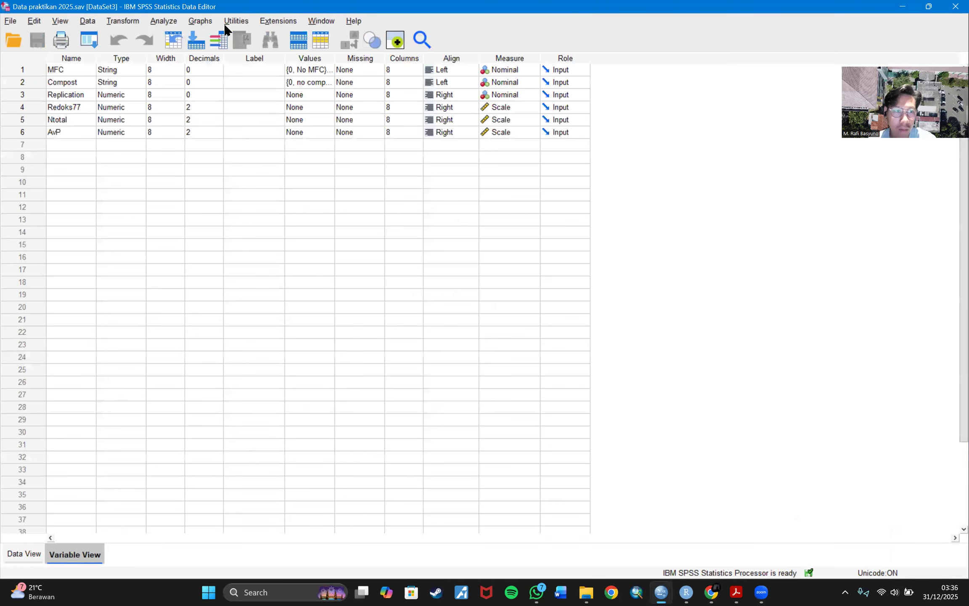
# Step: Run a legacy one-sample Kolmogorov-Smirnov test on Redoks77, Ntotal and AvP against the normal distribution and select its results table
pyautogui.click(171, 26)
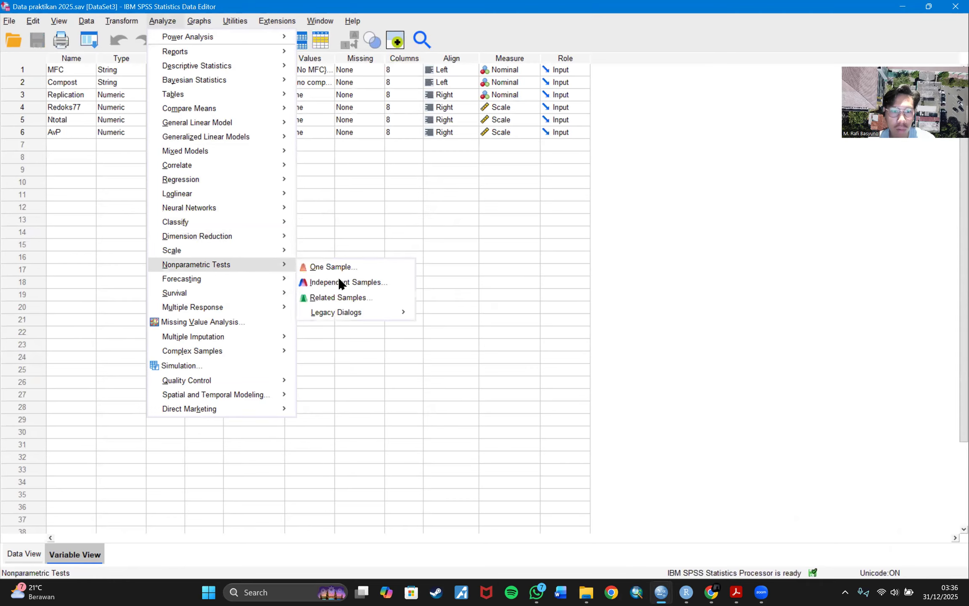
pyautogui.moveTo(272, 265)
pyautogui.moveTo(341, 313)
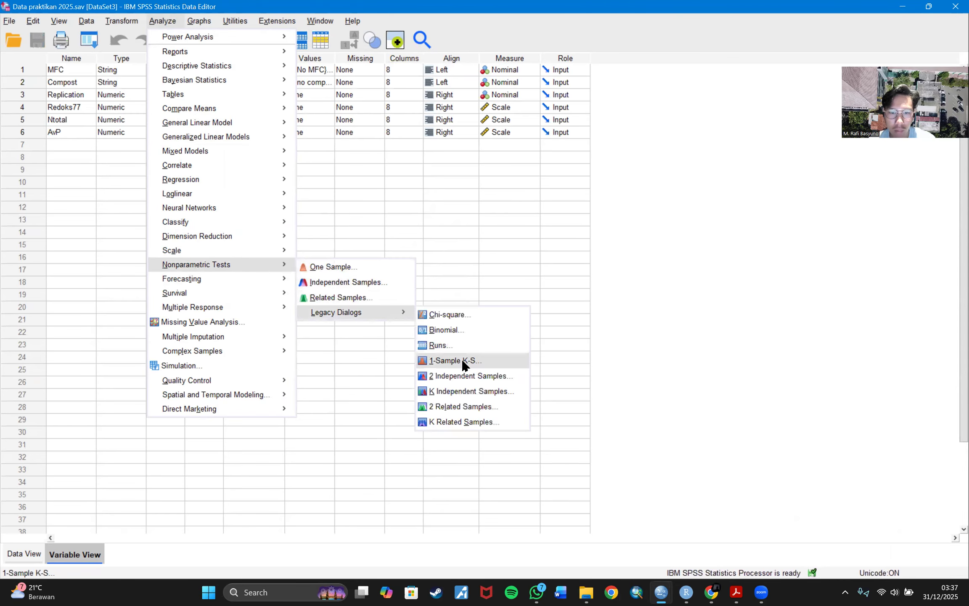
pyautogui.click(455, 360)
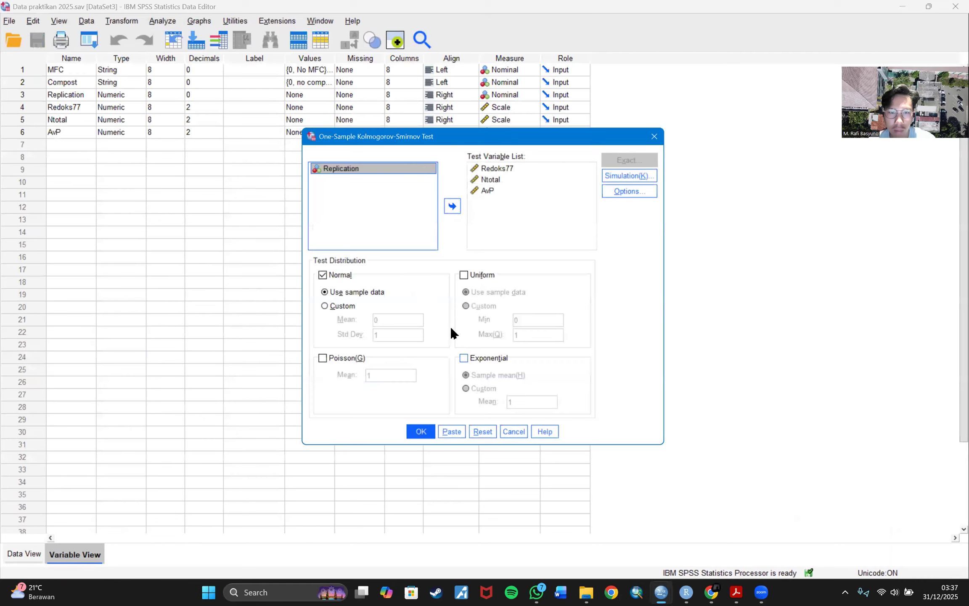
pyautogui.click(496, 201)
pyautogui.click(452, 204)
pyautogui.click(453, 205)
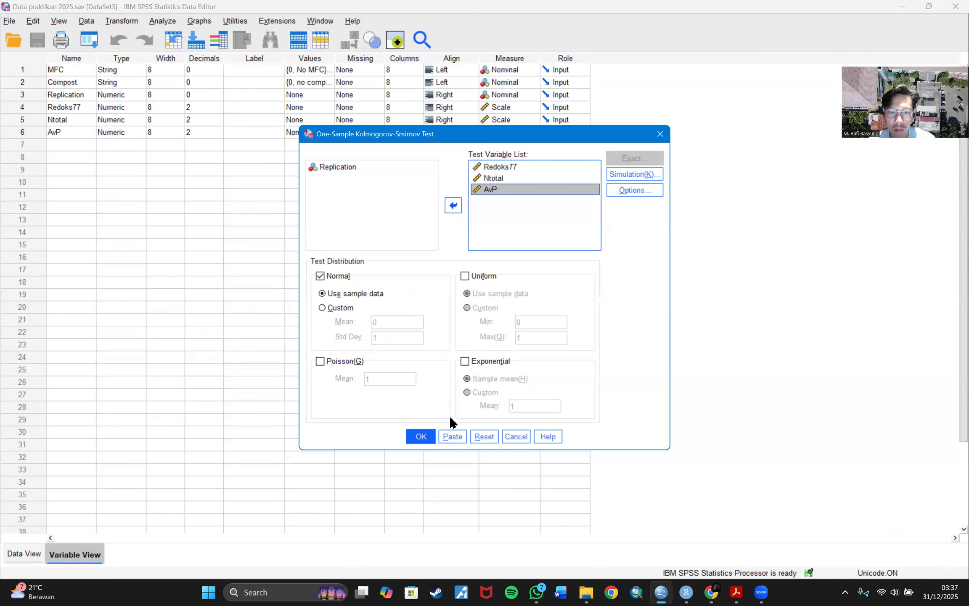
pyautogui.click(419, 437)
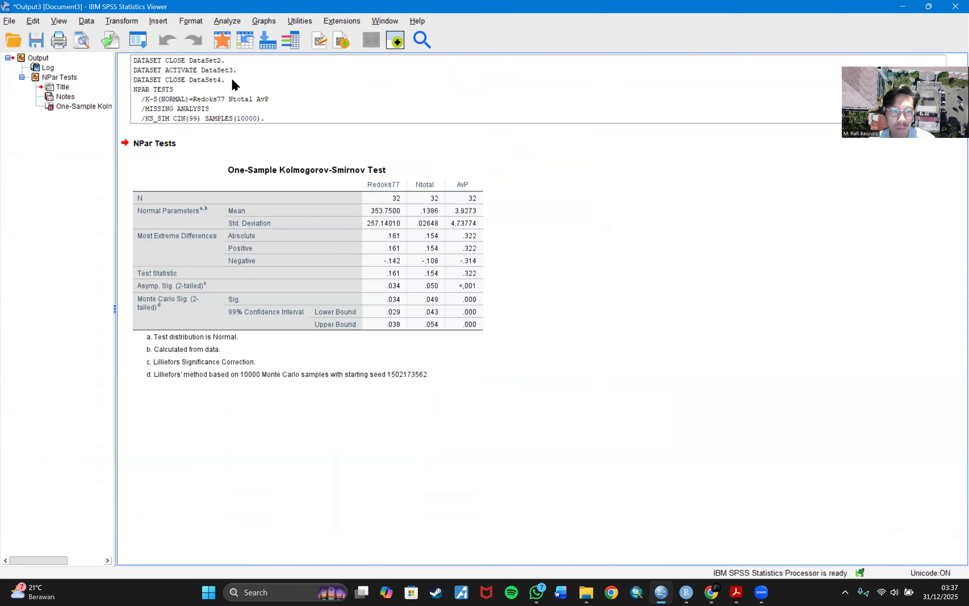
pyautogui.click(142, 287)
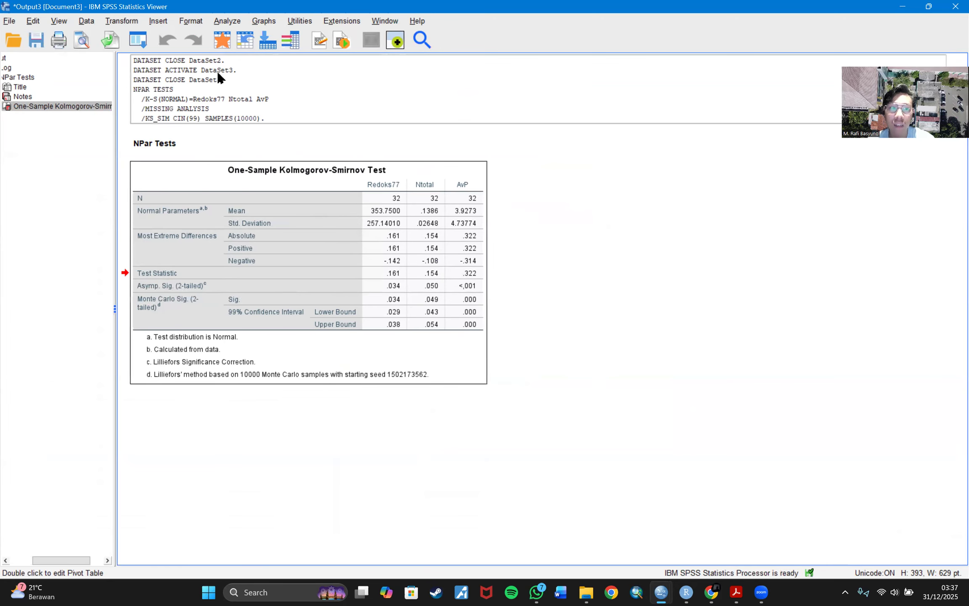
# Step: Start computing a new variable with AvP_1 as the target variable name
pyautogui.click(126, 20)
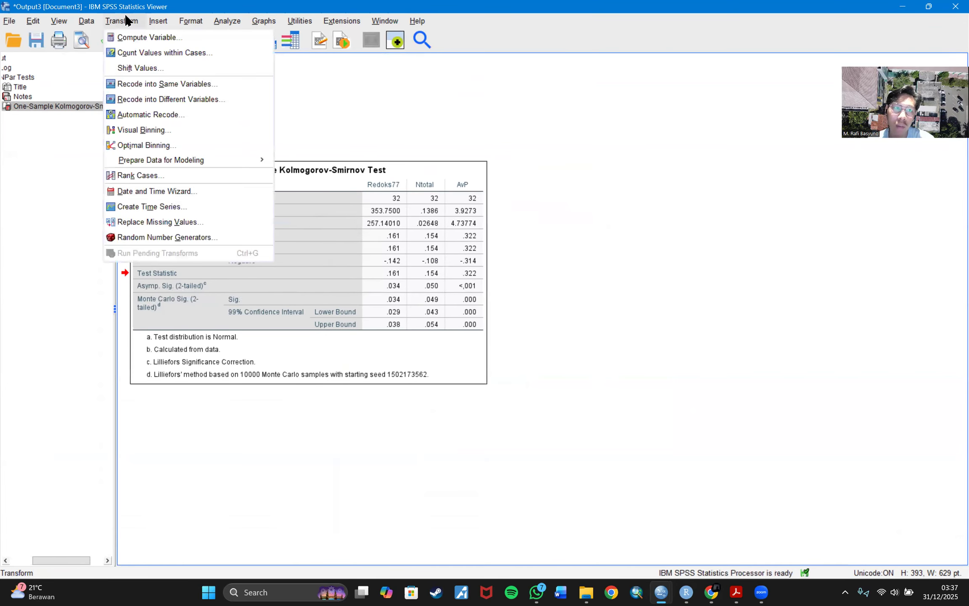
pyautogui.click(132, 43)
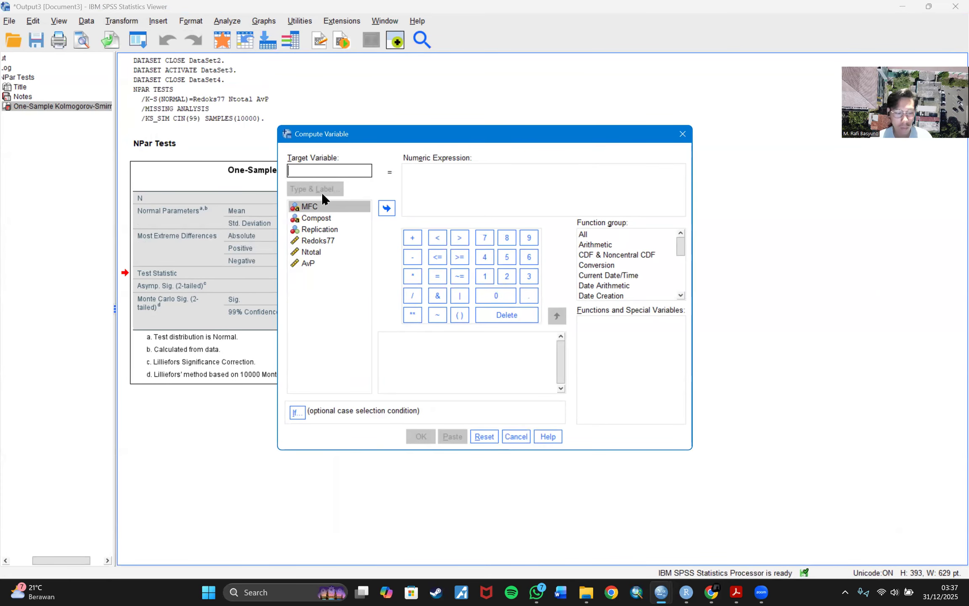
pyautogui.write('A')
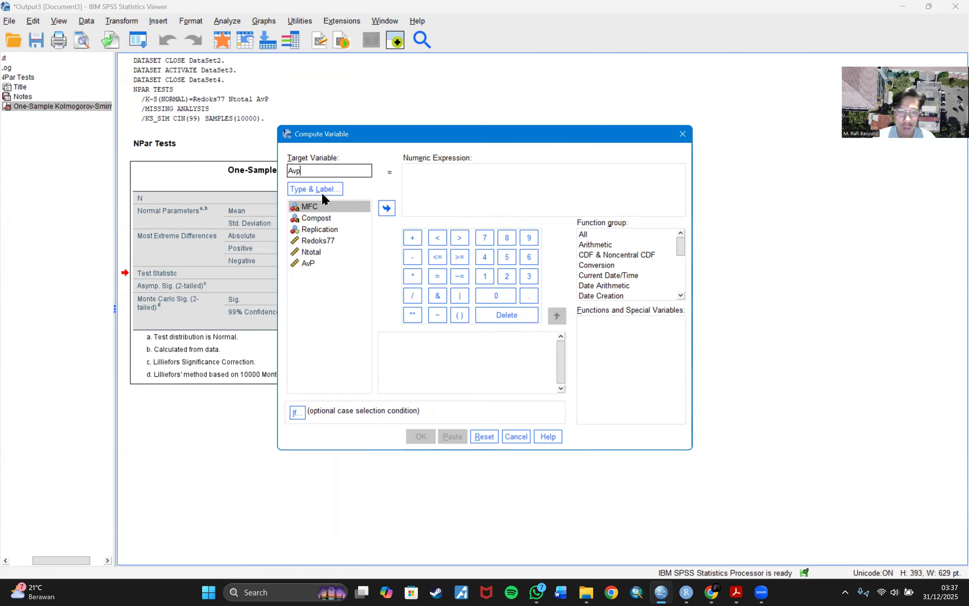
pyautogui.write('vP_1')
# Step: Insert the Sqrt function from the All function group into the numeric expression
pyautogui.click(583, 195)
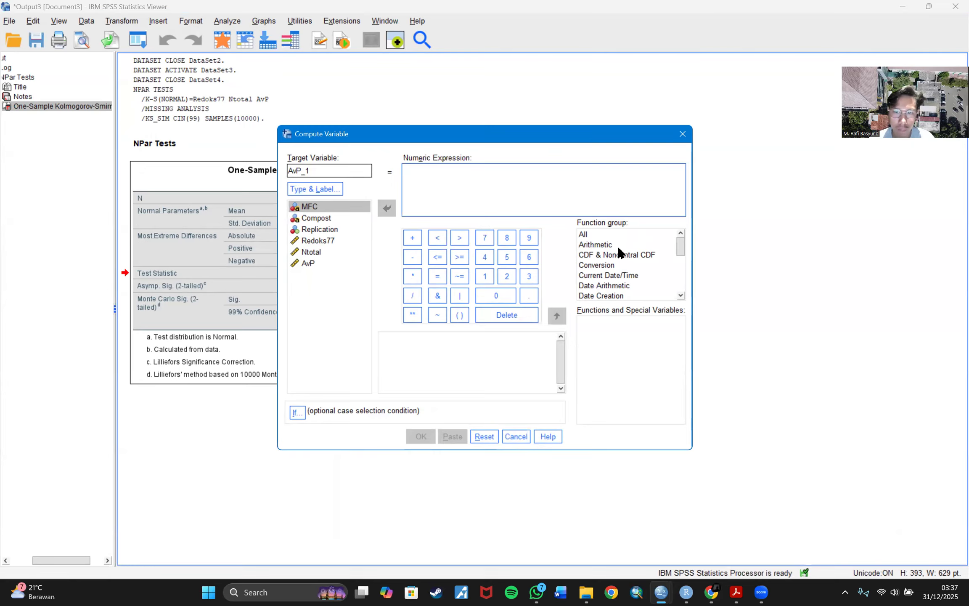
pyautogui.click(582, 236)
pyautogui.scroll(-20, 625, 346)
pyautogui.scroll(-12, 623, 347)
pyautogui.scroll(3, 604, 355)
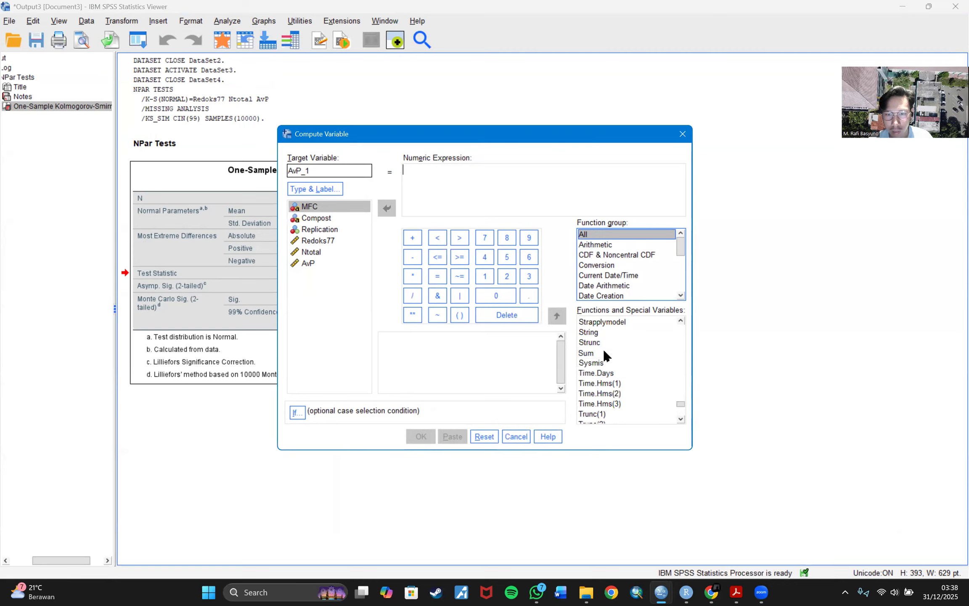
pyautogui.scroll(3, 592, 359)
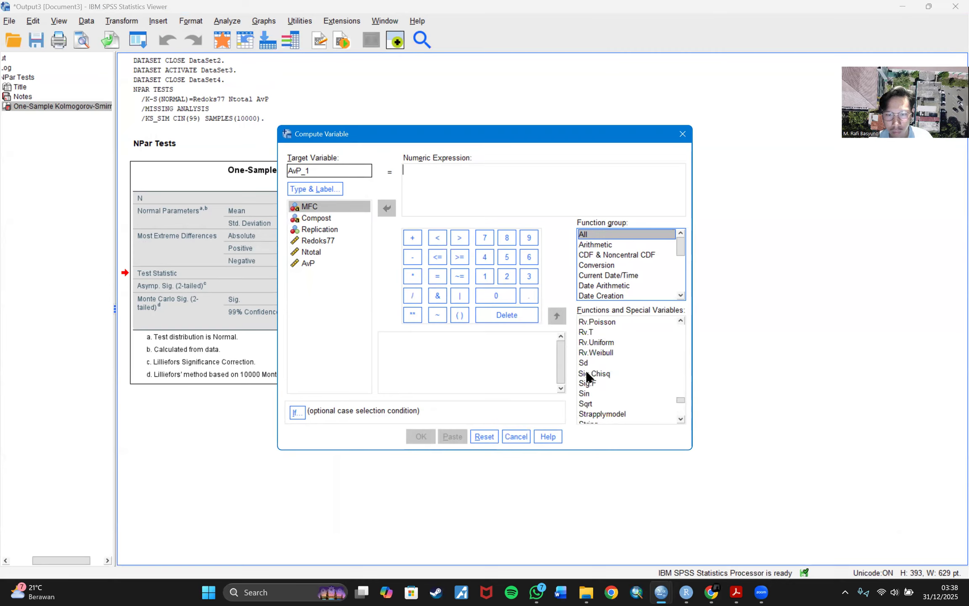
pyautogui.doubleClick(585, 404)
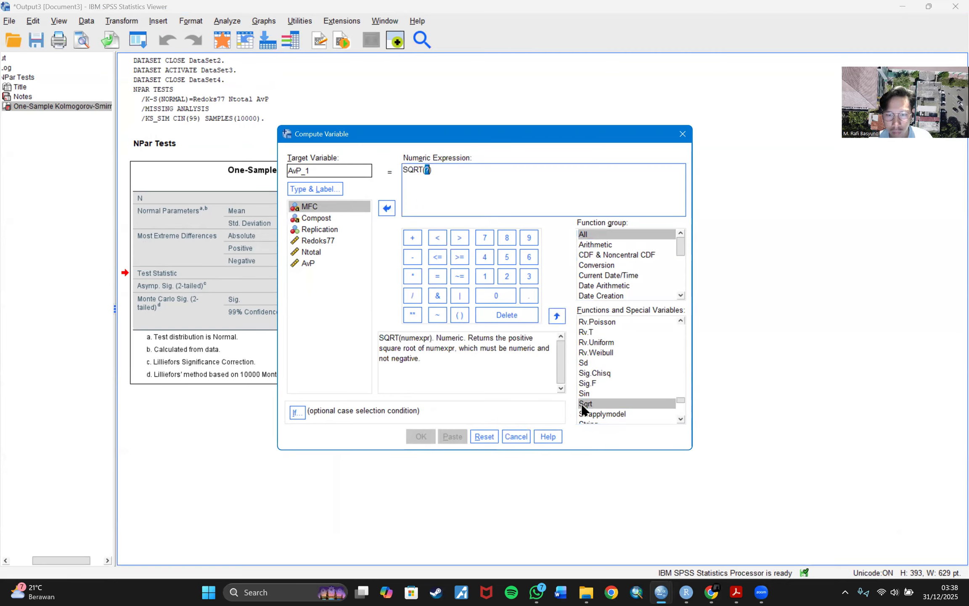
# Step: Complete the numeric expression as SQRT(AvP)*2 and compute the variable
pyautogui.moveTo(299, 263); pyautogui.dragTo(445, 172)
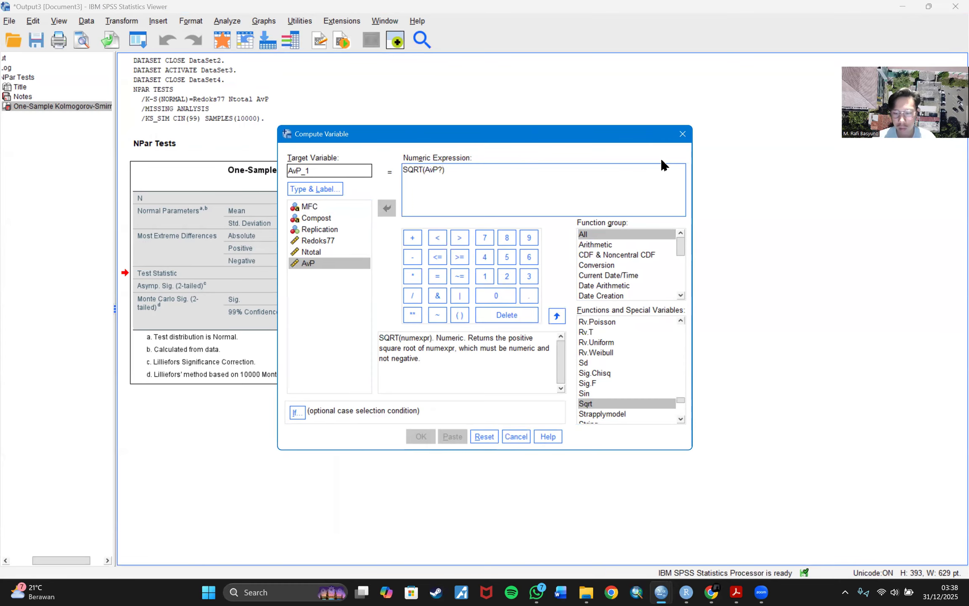
pyautogui.press('Delete')
pyautogui.click(459, 170)
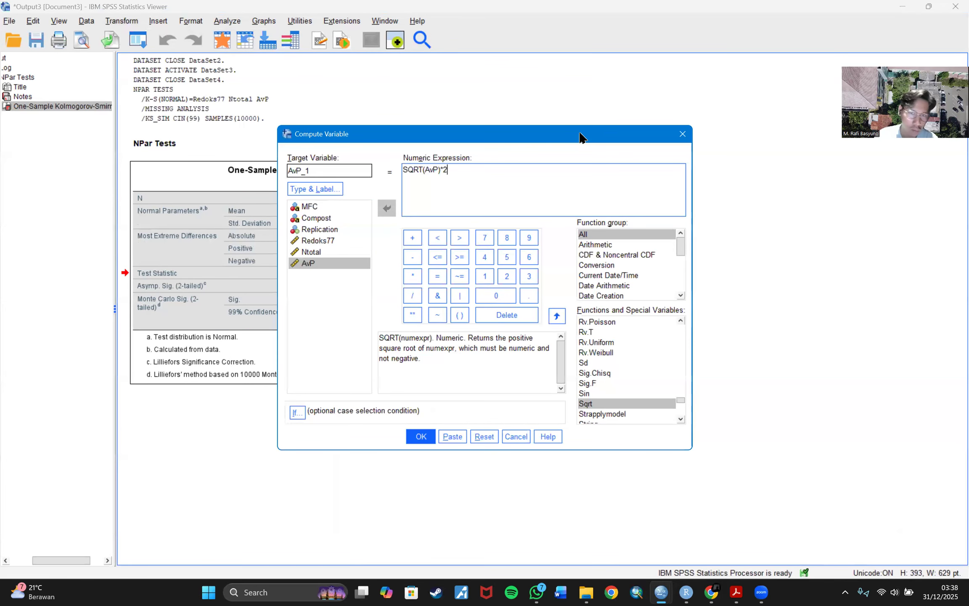
pyautogui.click(422, 437)
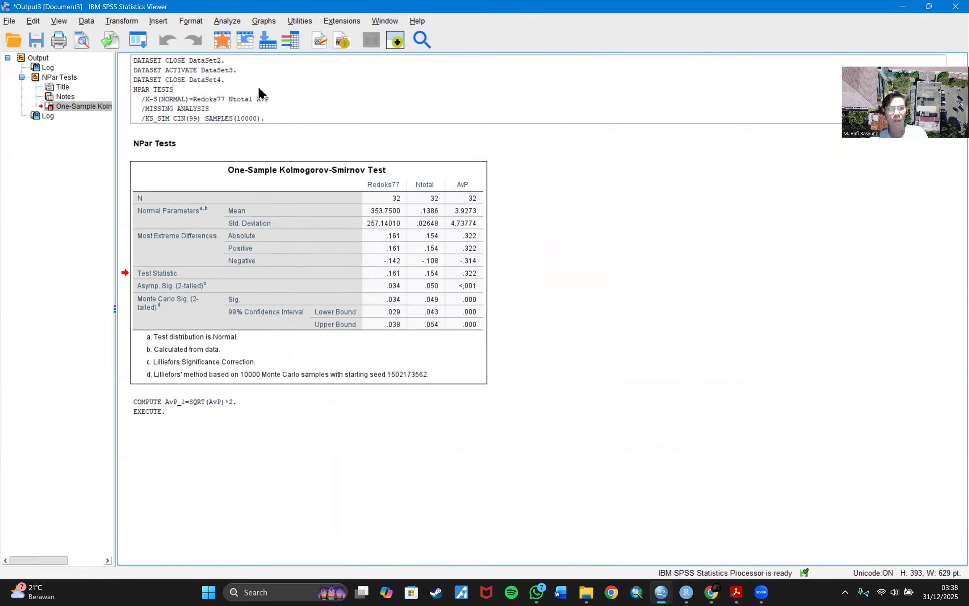
# Step: Check the COMPUTE log entry and look for the new AvP_1 variable in the open datasets, ending in Data praktikan 2025.sav
pyautogui.click(175, 403)
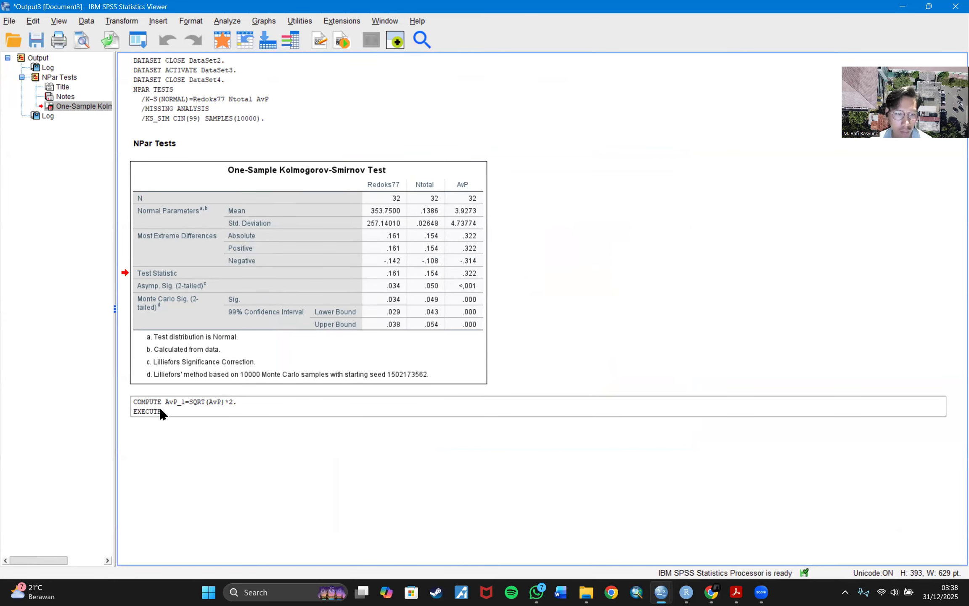
pyautogui.moveTo(661, 593)
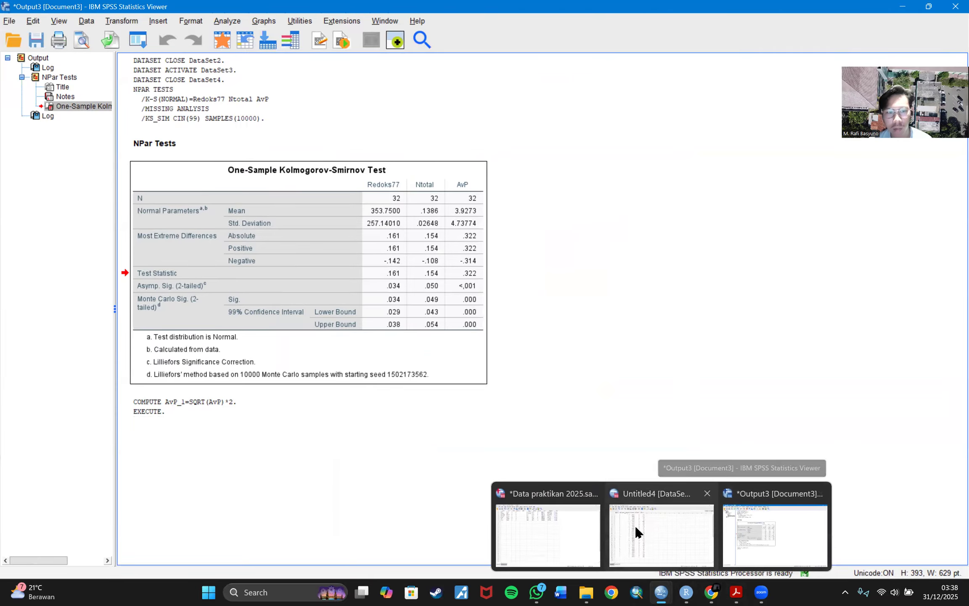
pyautogui.click(653, 529)
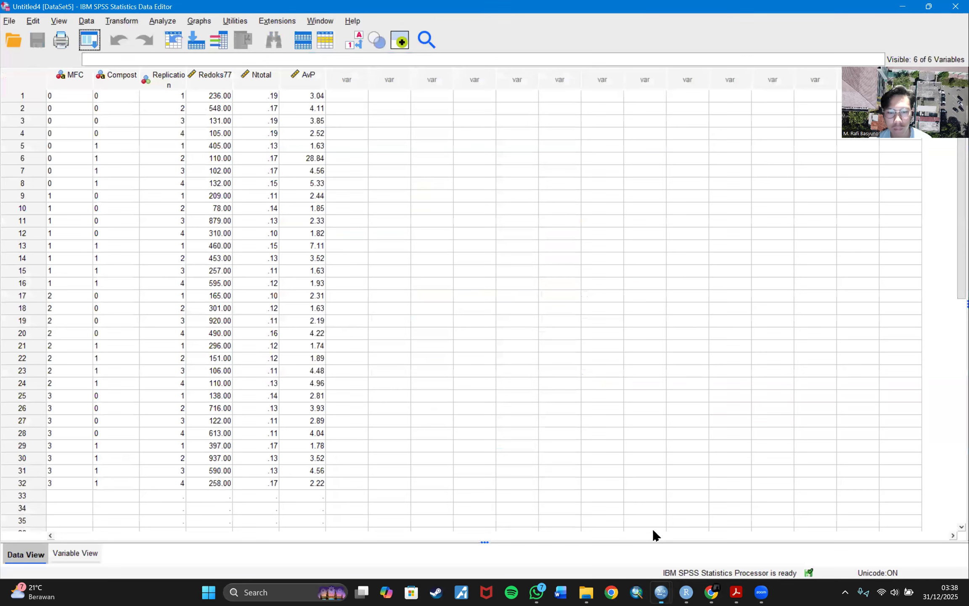
pyautogui.click(67, 554)
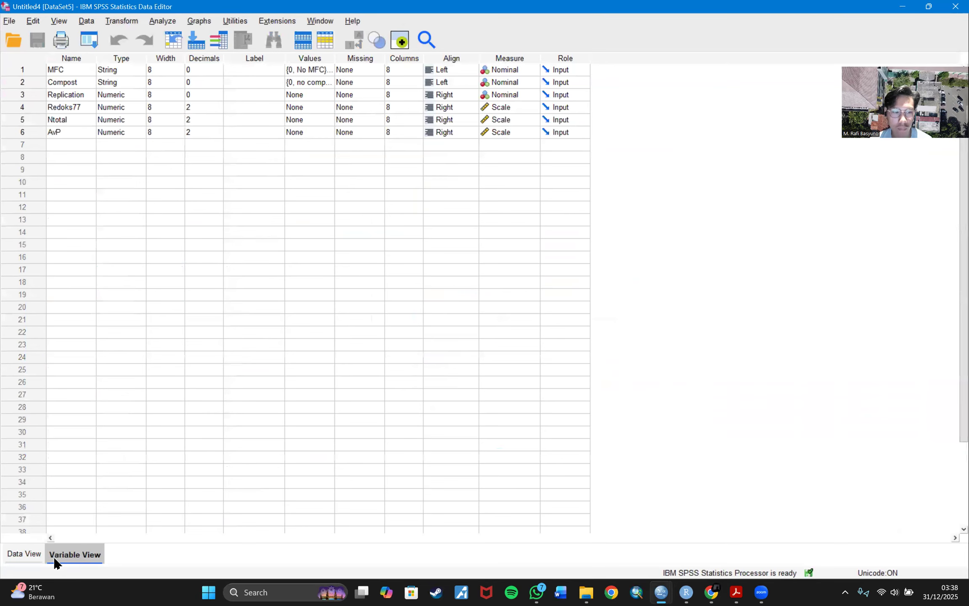
pyautogui.click(21, 555)
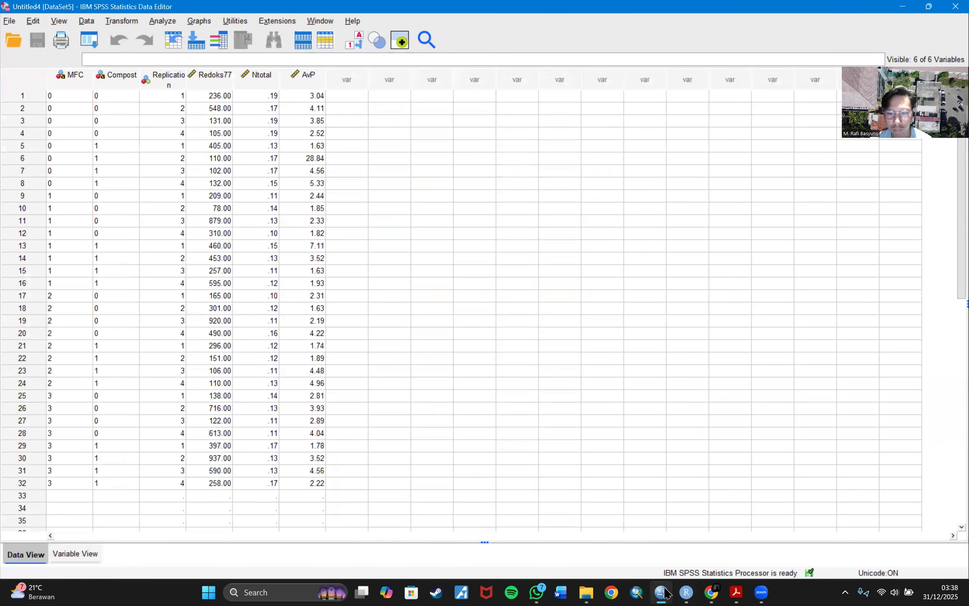
pyautogui.moveTo(663, 593)
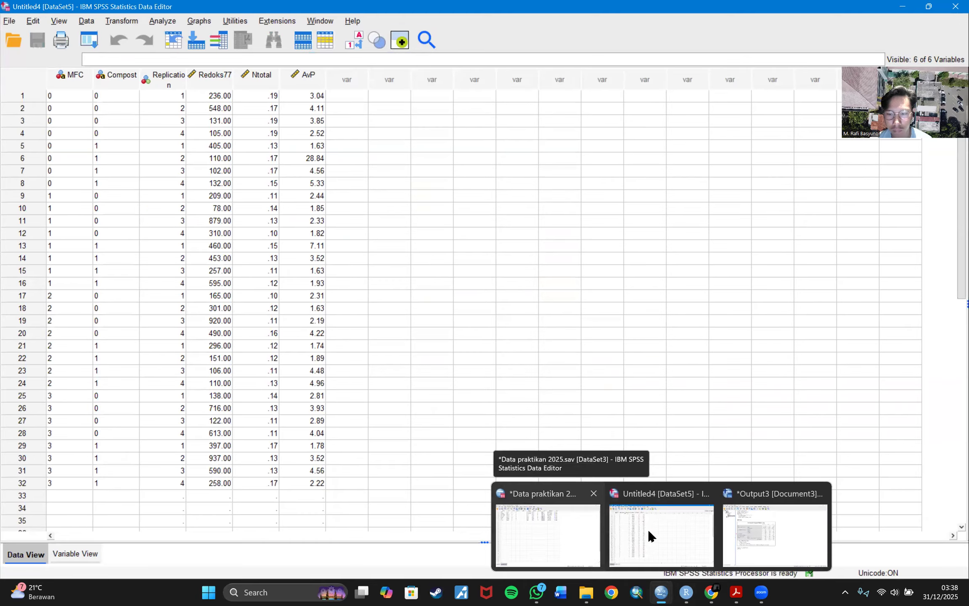
pyautogui.click(545, 538)
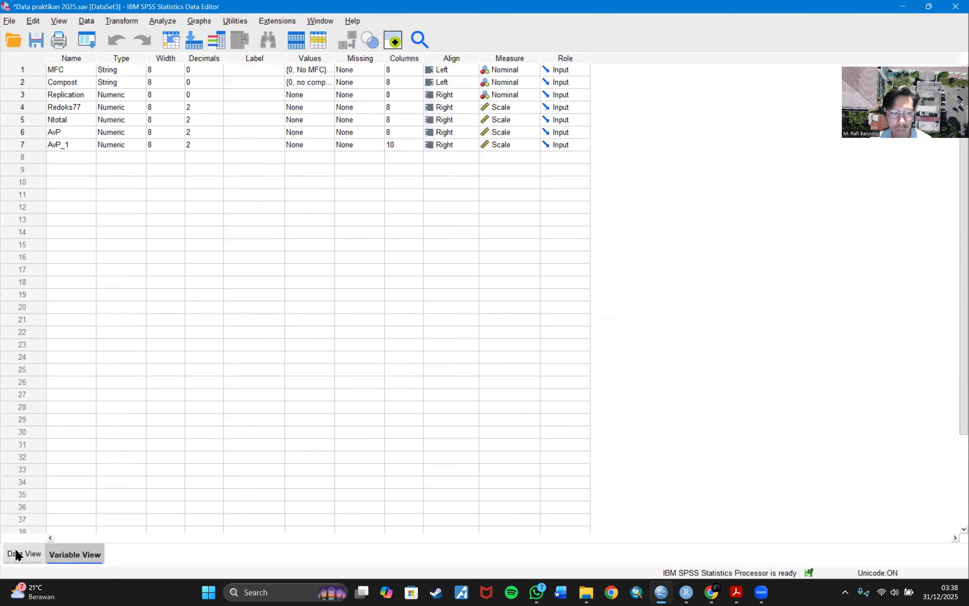
# Step: Show the data values, close the unneeded Untitled4 dataset, and select the AvP_1 values of cases 1 to 32
pyautogui.click(37, 547)
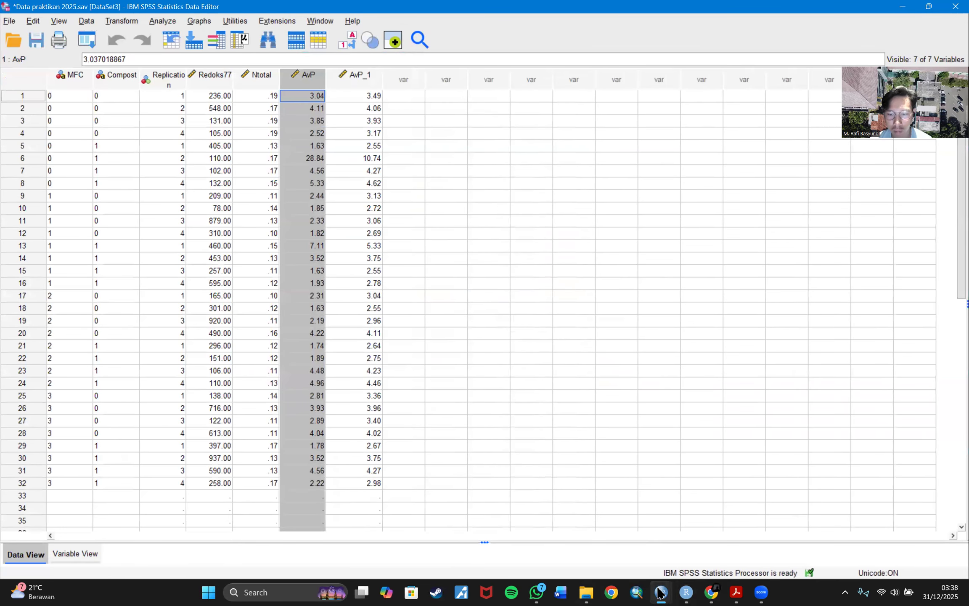
pyautogui.moveTo(660, 592)
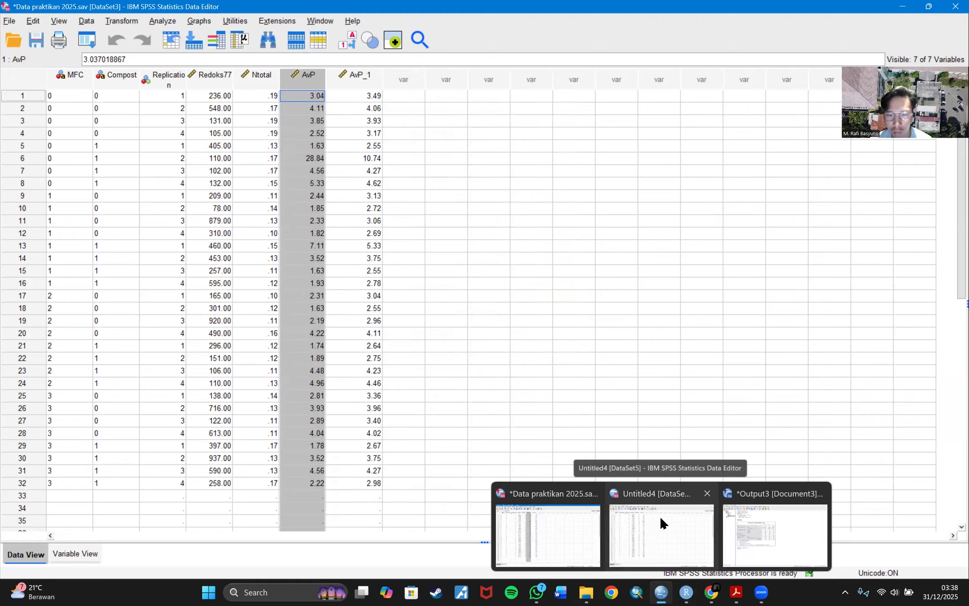
pyautogui.click(707, 493)
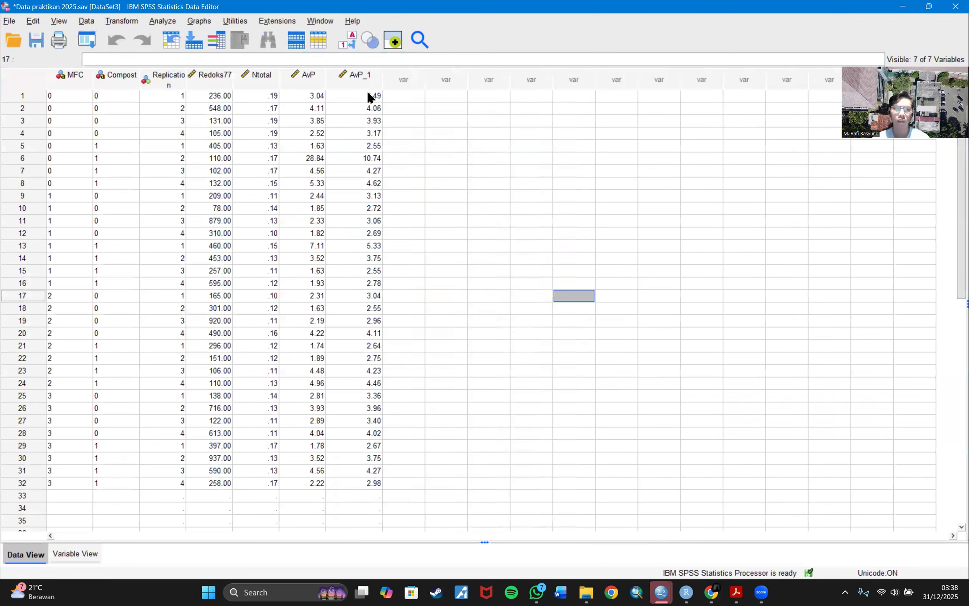
pyautogui.click(356, 100)
pyautogui.moveTo(357, 100); pyautogui.dragTo(370, 480)
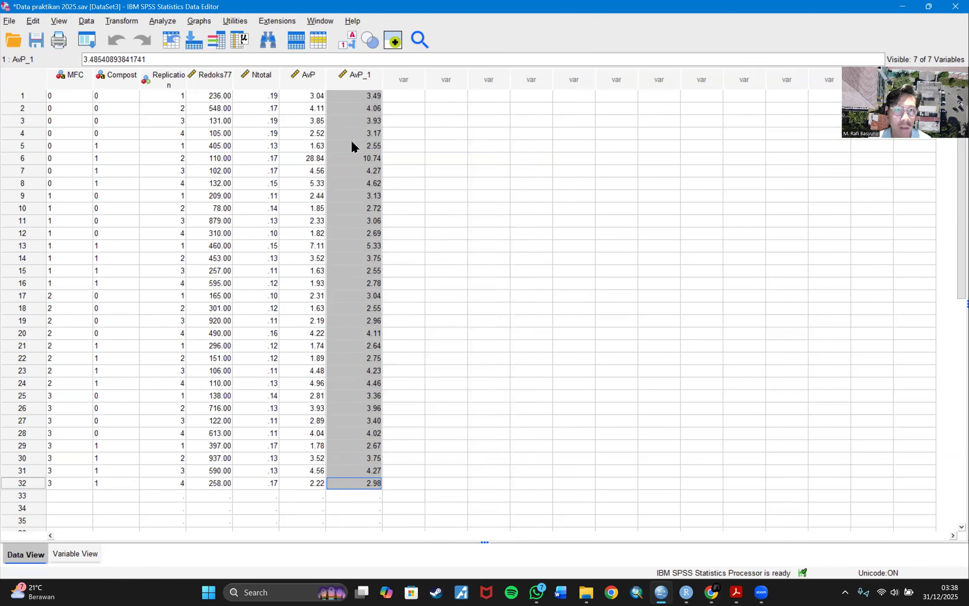
# Step: Run a one-sample Kolmogorov-Smirnov normality test on AvP_1 alone, removing Redoks77, Ntotal and AvP from the test variables
pyautogui.click(154, 22)
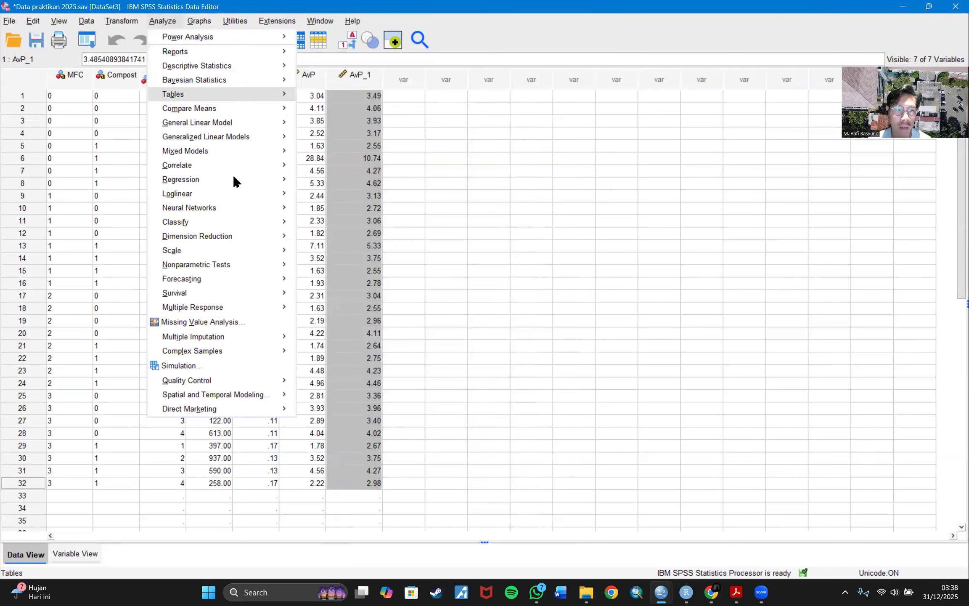
pyautogui.moveTo(230, 268)
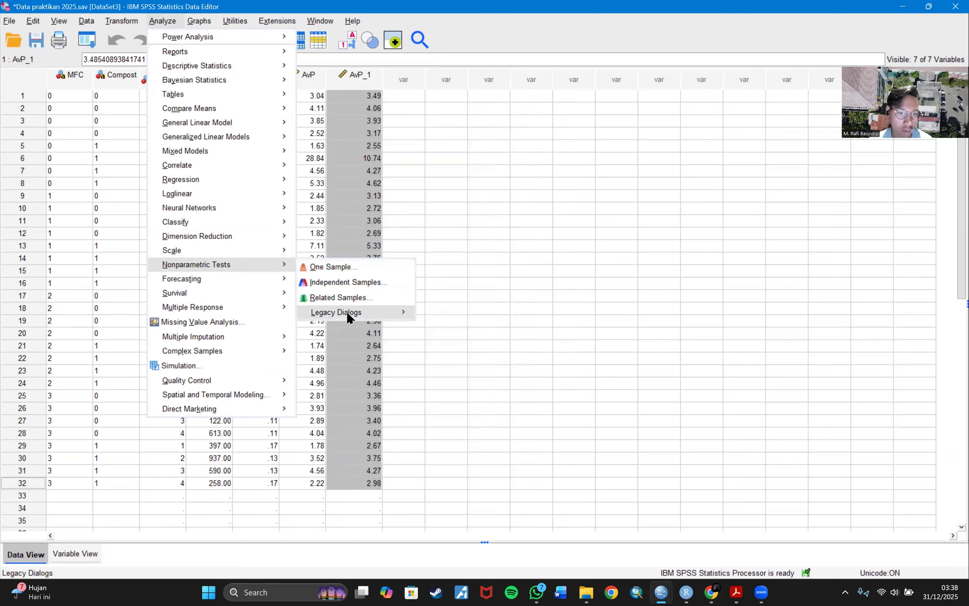
pyautogui.moveTo(348, 318)
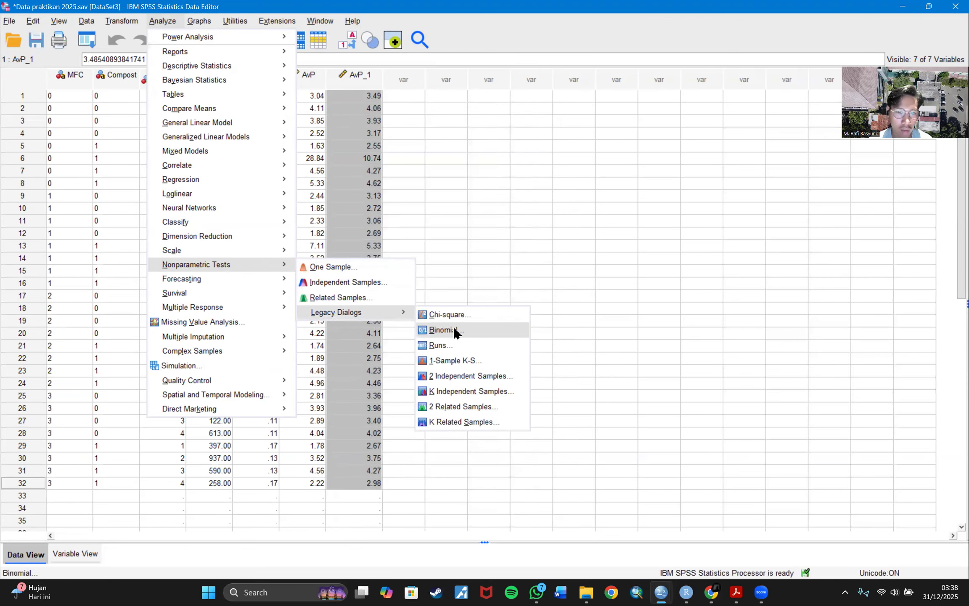
pyautogui.click(456, 360)
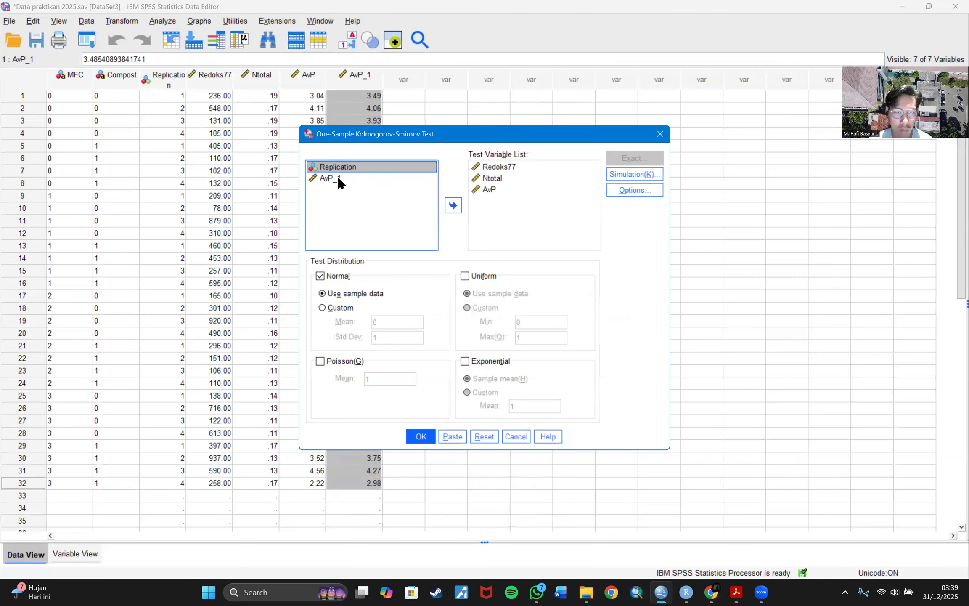
pyautogui.moveTo(493, 188); pyautogui.dragTo(484, 166)
pyautogui.click(513, 189)
pyautogui.keyDown('shift'); pyautogui.click(490, 167); pyautogui.keyUp('shift')
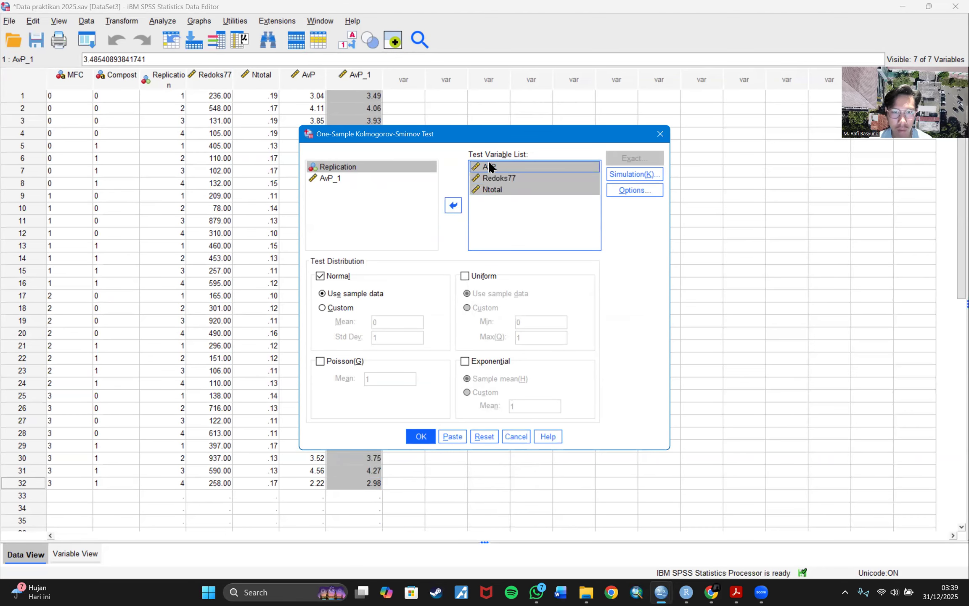
pyautogui.click(453, 206)
pyautogui.moveTo(322, 211); pyautogui.dragTo(520, 200)
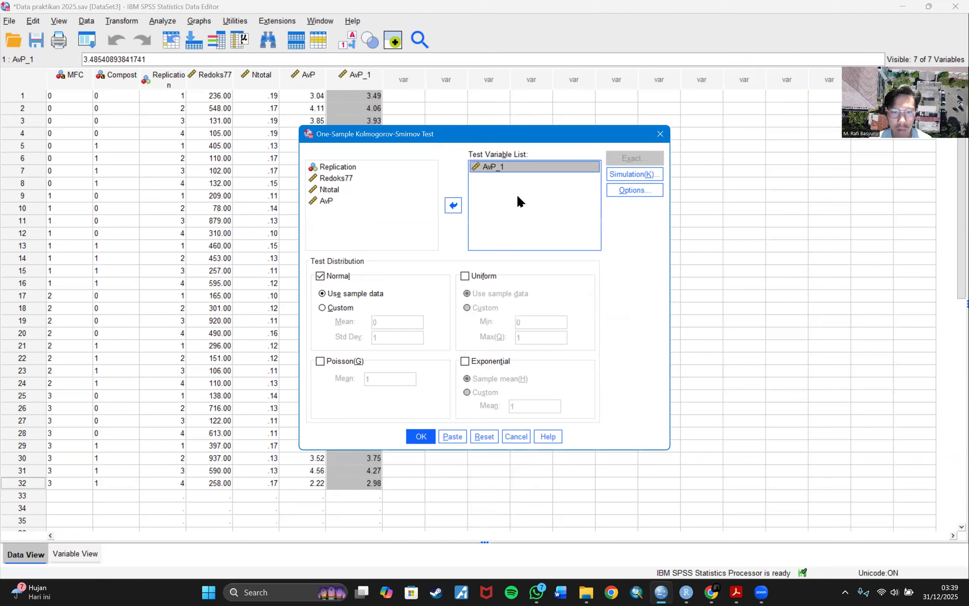
pyautogui.click(420, 436)
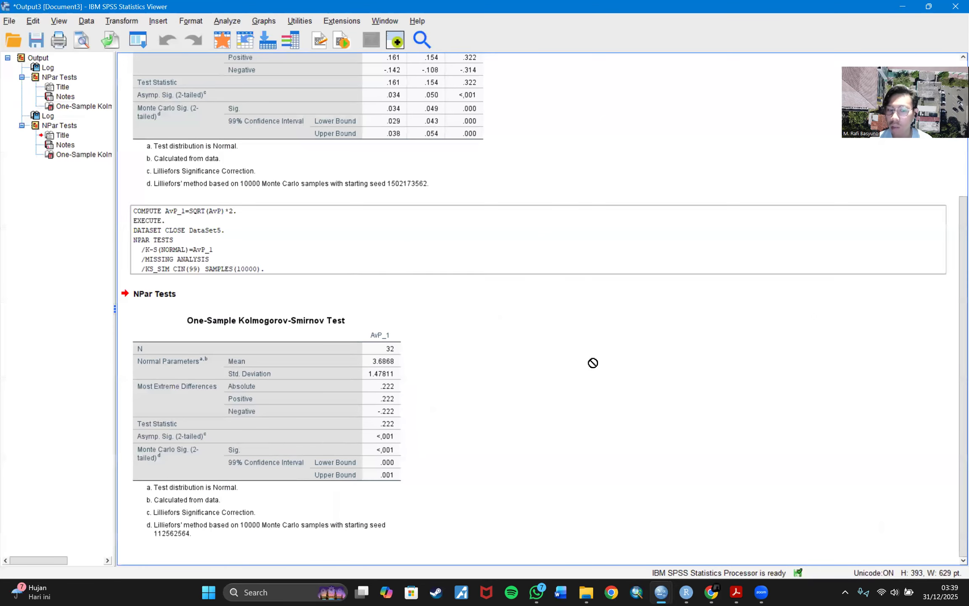
pyautogui.click(338, 414)
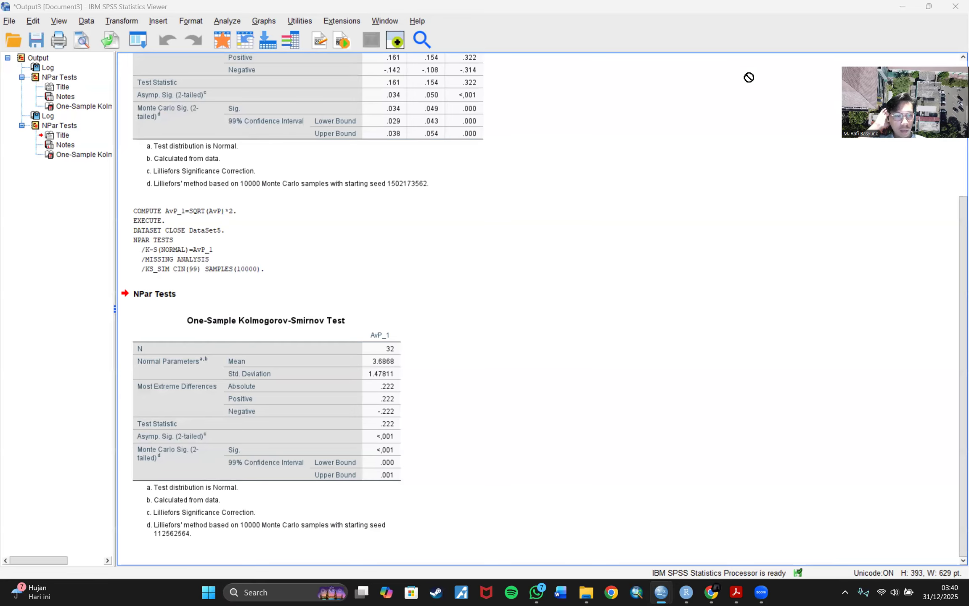
pyautogui.click(576, 343)
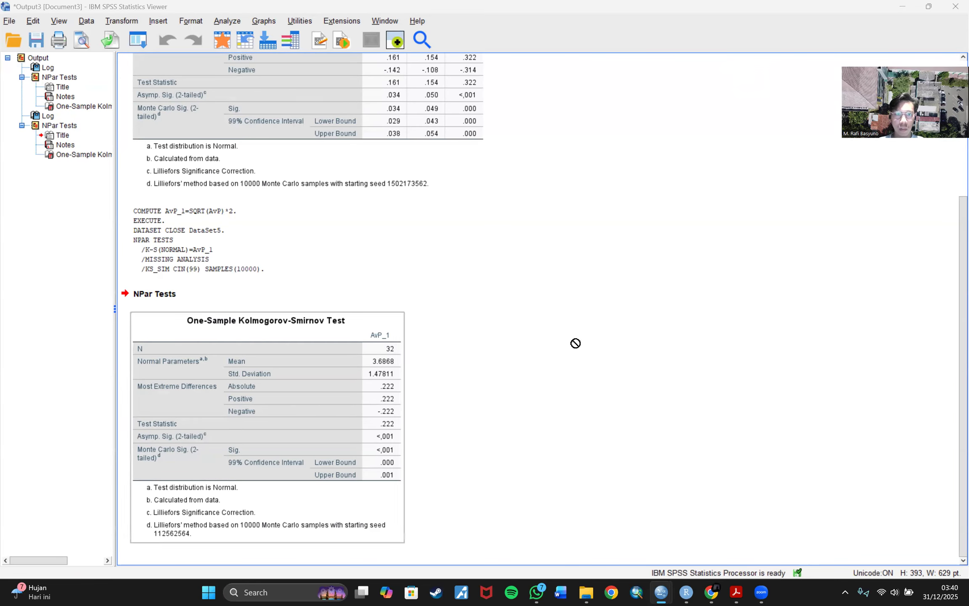
pyautogui.click(168, 269)
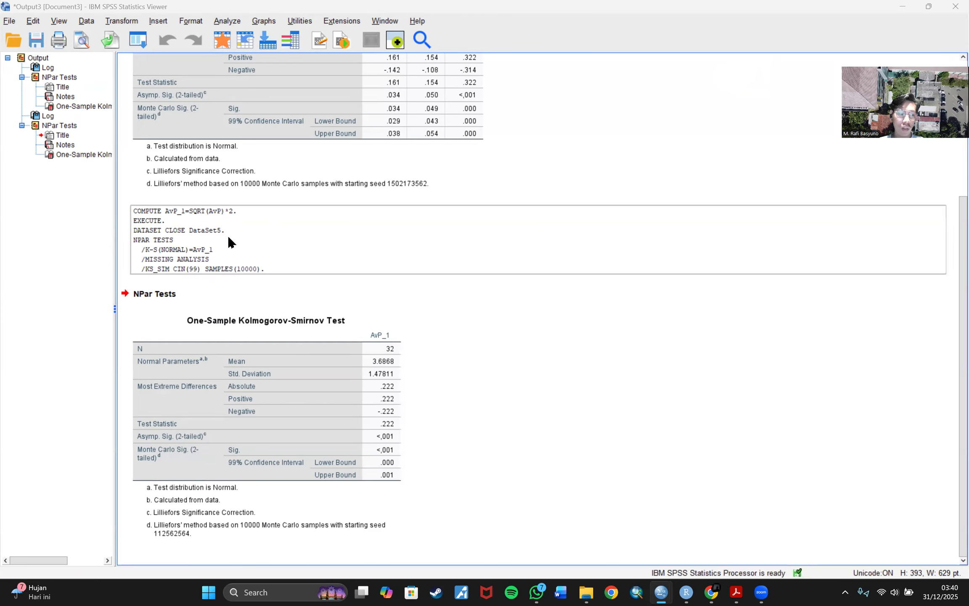
pyautogui.click(219, 189)
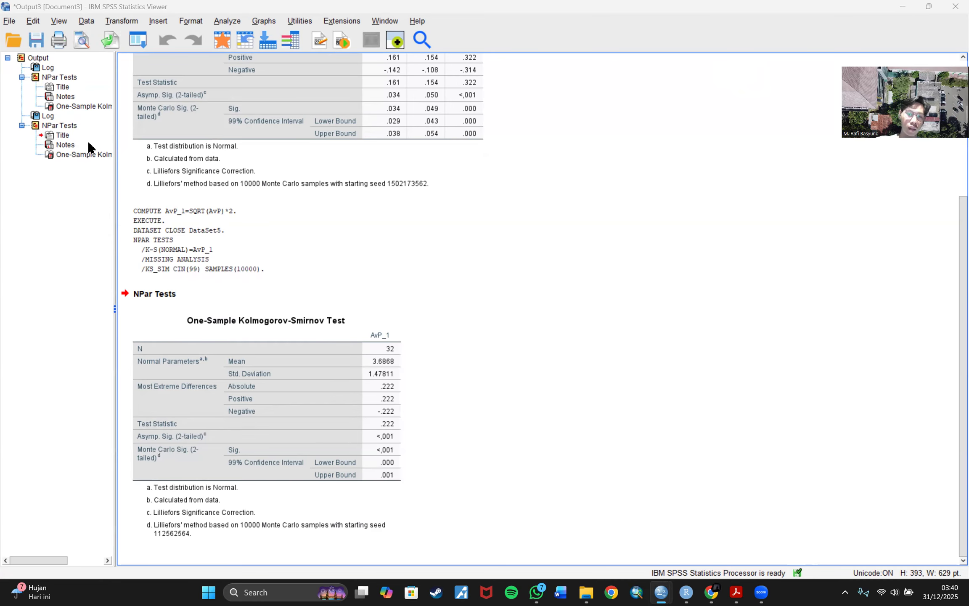
# Step: Start a nonparametric test for two or more independent samples with AvP_1 as the test field
pyautogui.click(219, 21)
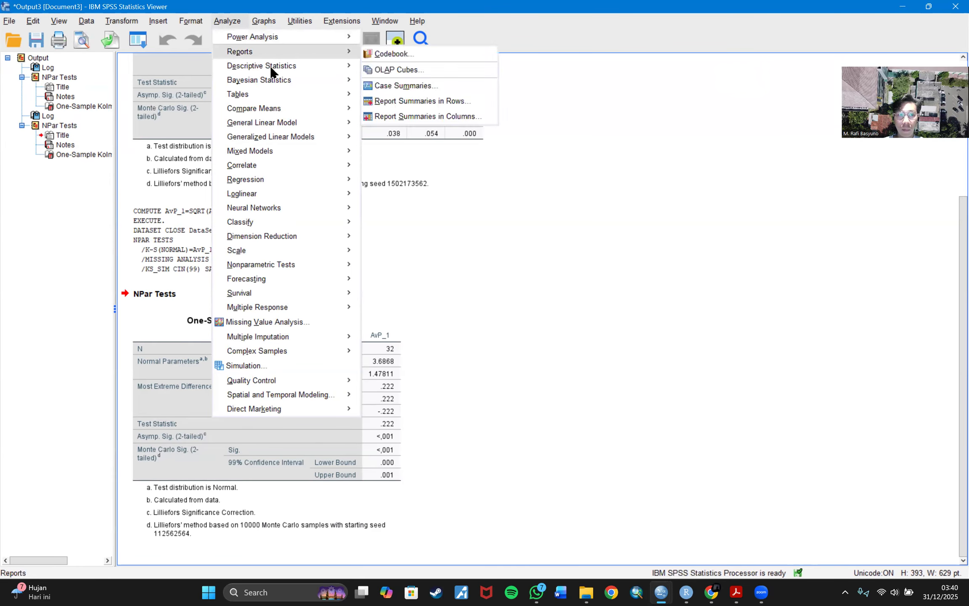
pyautogui.moveTo(293, 265)
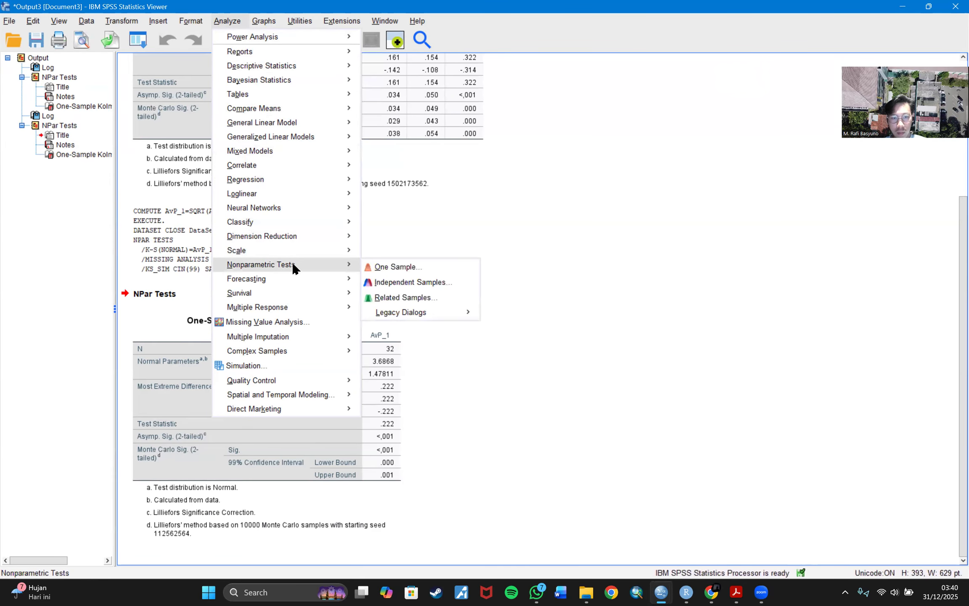
pyautogui.click(425, 288)
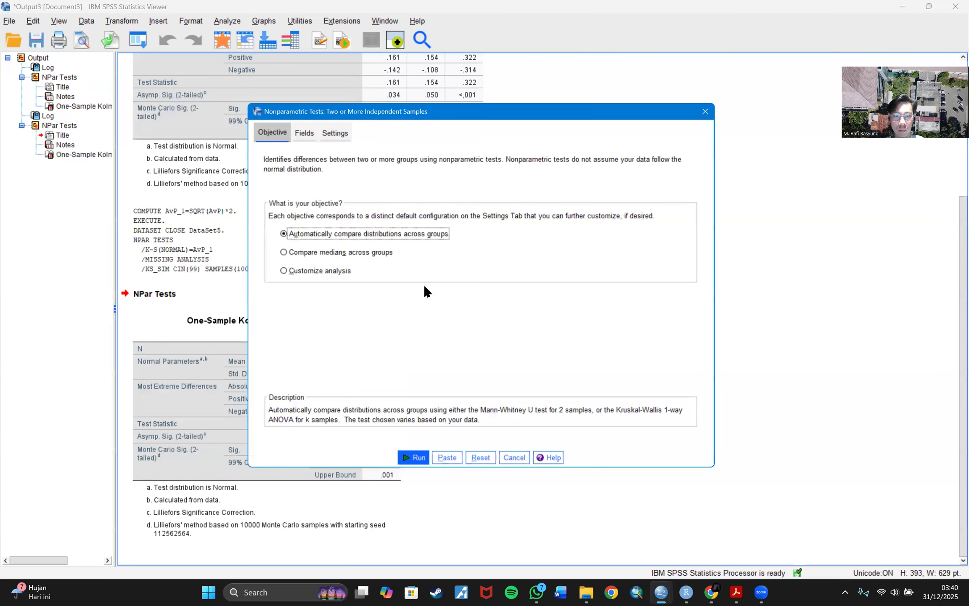
pyautogui.click(305, 132)
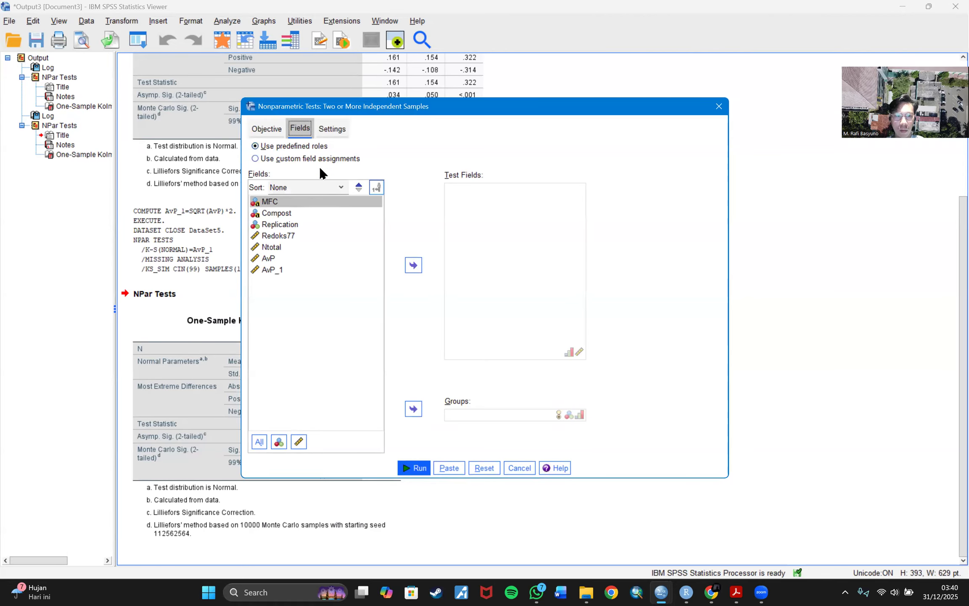
pyautogui.moveTo(269, 270); pyautogui.dragTo(488, 257)
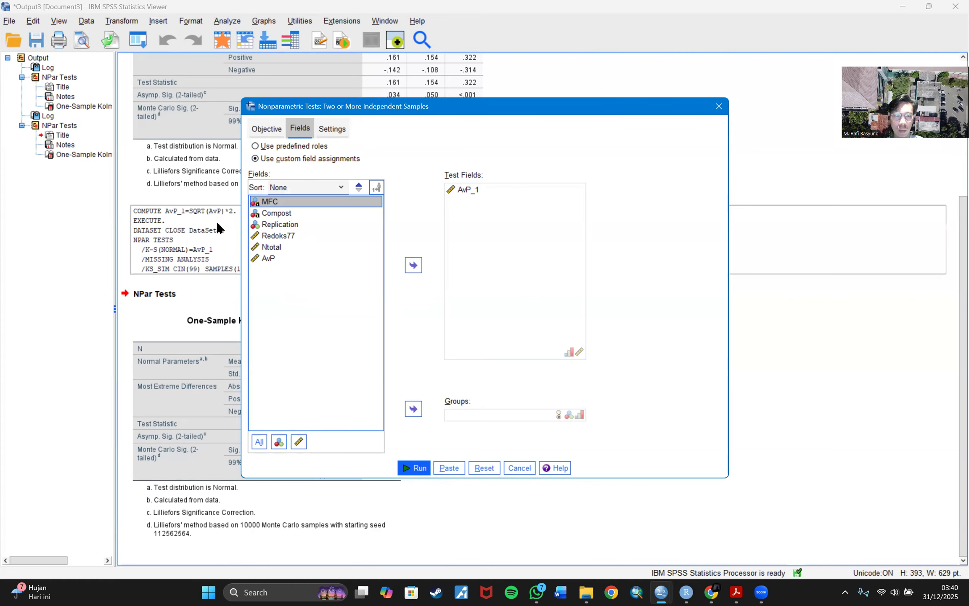
# Step: Assign MFC as the grouping field and run the independent-samples test on AvP_1
pyautogui.click(315, 216)
pyautogui.click(274, 201)
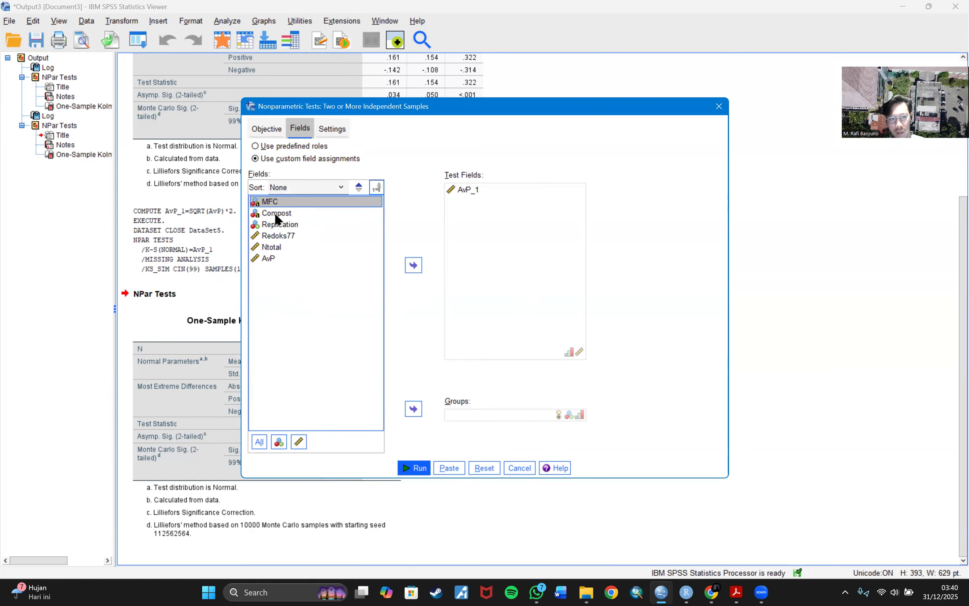
pyautogui.keyDown('shift'); pyautogui.click(280, 213); pyautogui.keyUp('shift')
pyautogui.moveTo(281, 214); pyautogui.dragTo(469, 422)
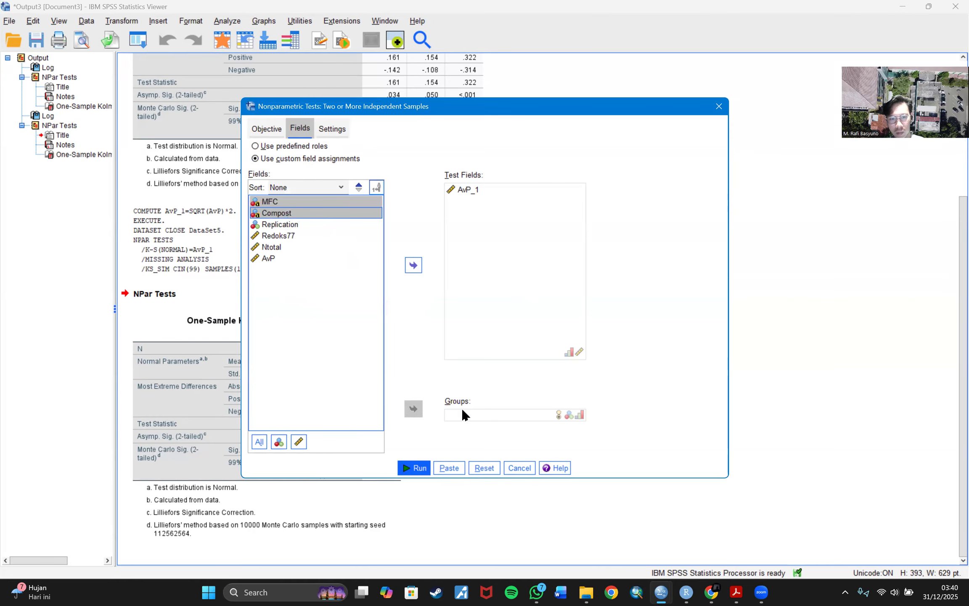
pyautogui.keyDown('ctrl'); pyautogui.click(298, 200); pyautogui.keyUp('ctrl')
pyautogui.moveTo(297, 202); pyautogui.dragTo(489, 415)
pyautogui.click(415, 467)
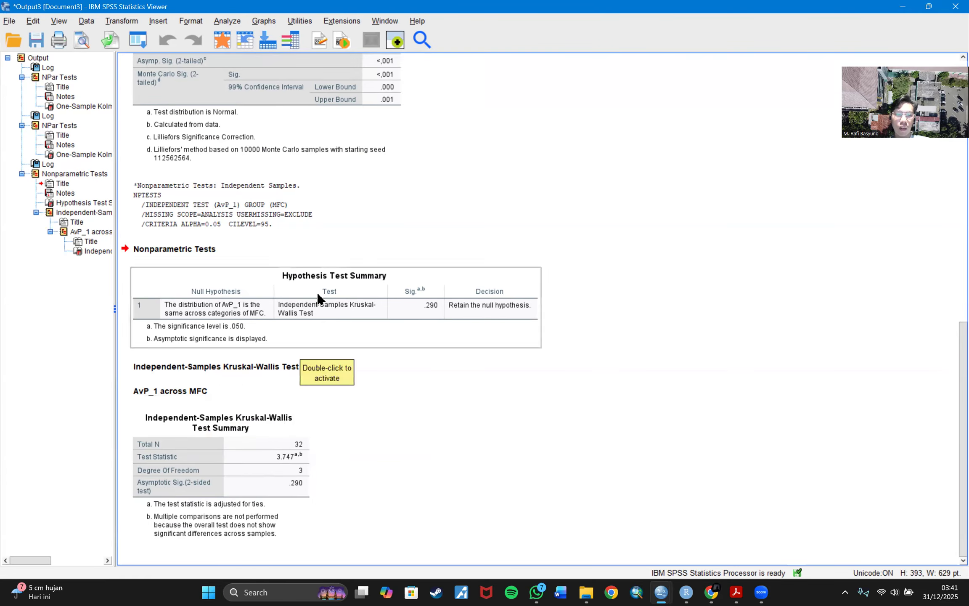
# Step: Run the independent-samples nonparametric test on AvP_1 again with Compost replacing MFC as the grouping field
pyautogui.click(118, 17)
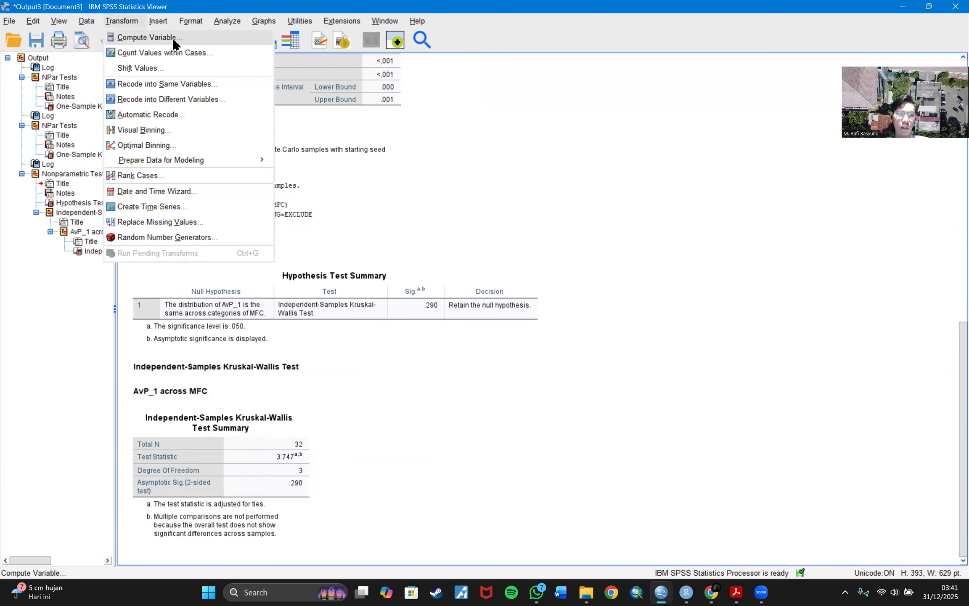
pyautogui.moveTo(172, 16)
pyautogui.moveTo(234, 21)
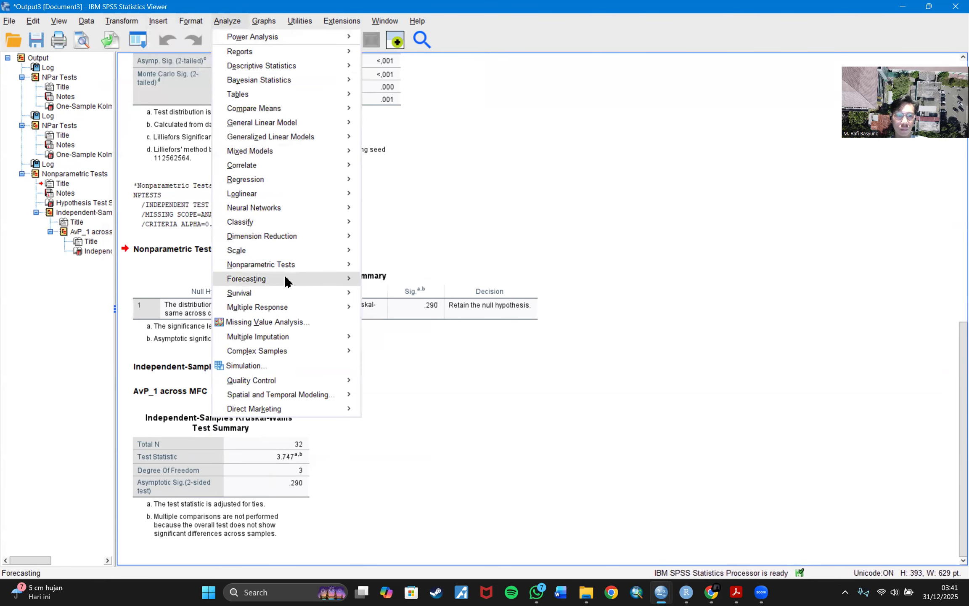
pyautogui.moveTo(319, 264)
pyautogui.click(401, 283)
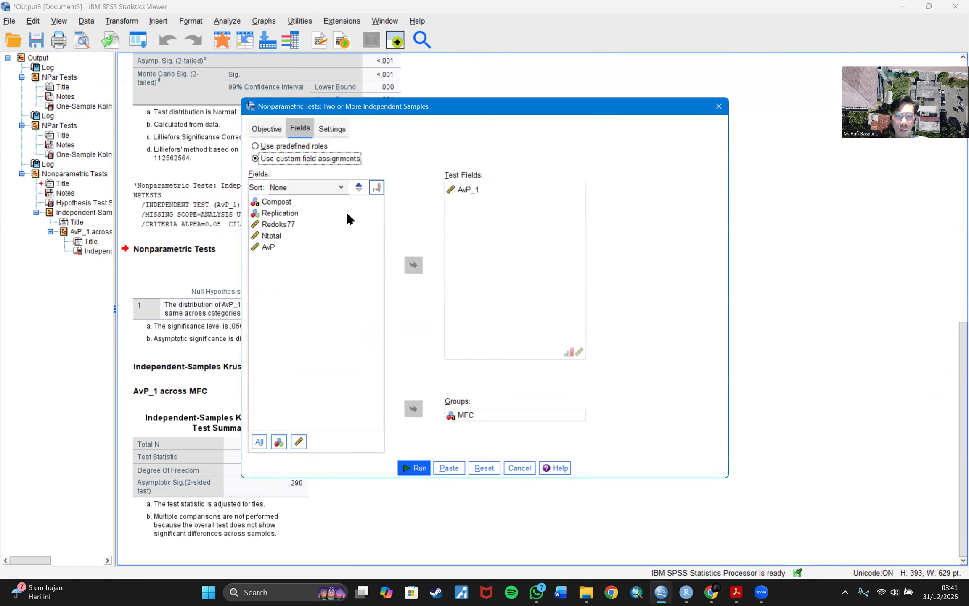
pyautogui.moveTo(462, 417); pyautogui.dragTo(272, 185)
pyautogui.click(411, 407)
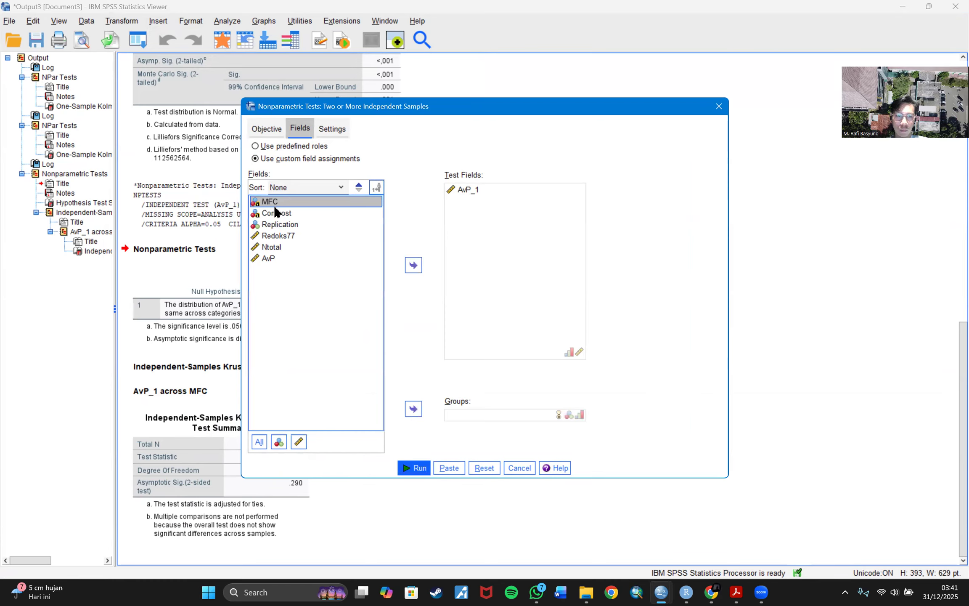
pyautogui.click(276, 212)
pyautogui.click(413, 408)
pyautogui.click(414, 467)
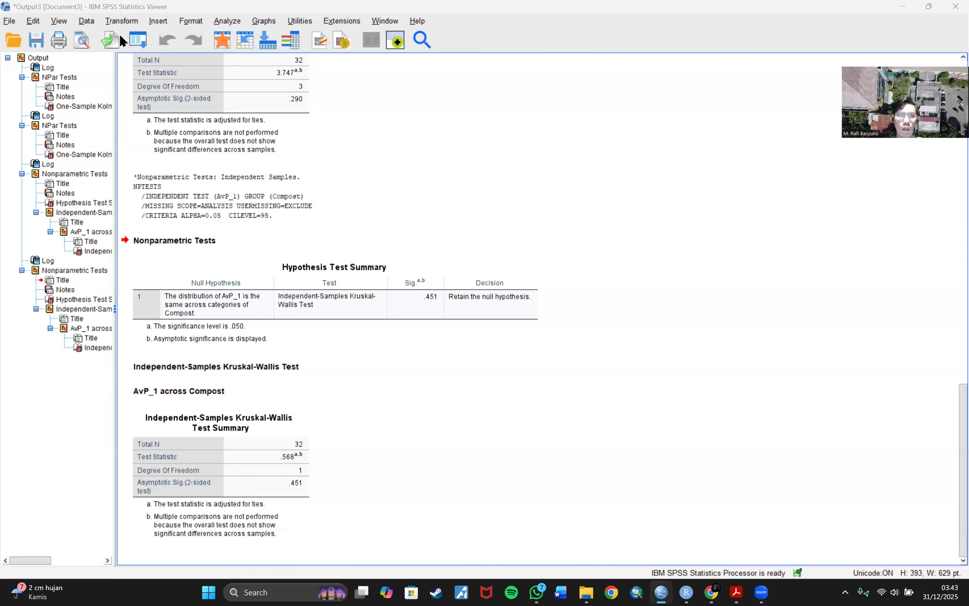
# Step: Set up another independent-samples nonparametric test on AvP_1, replacing Compost with MFC as the grouping field
pyautogui.click(224, 21)
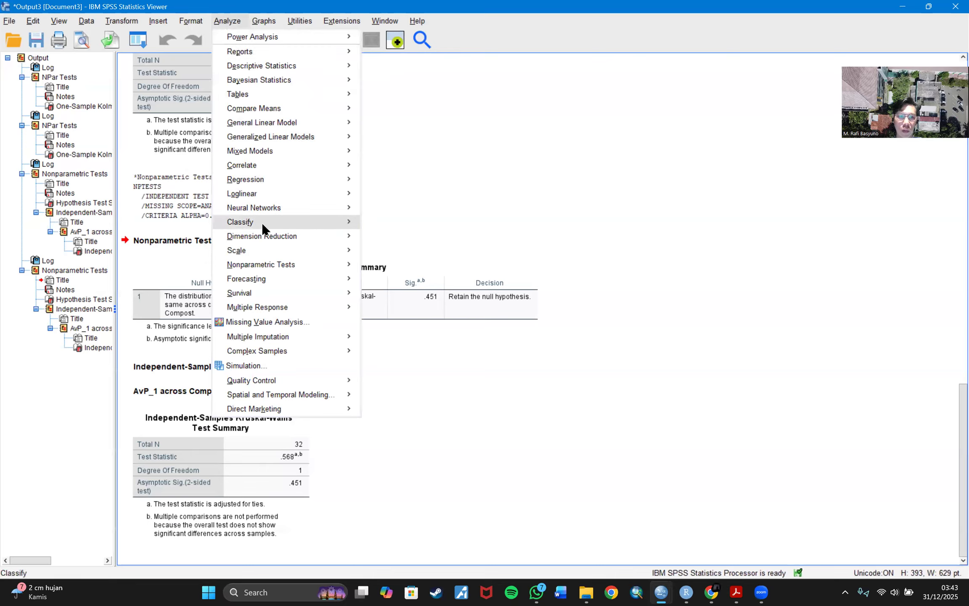
pyautogui.moveTo(311, 265)
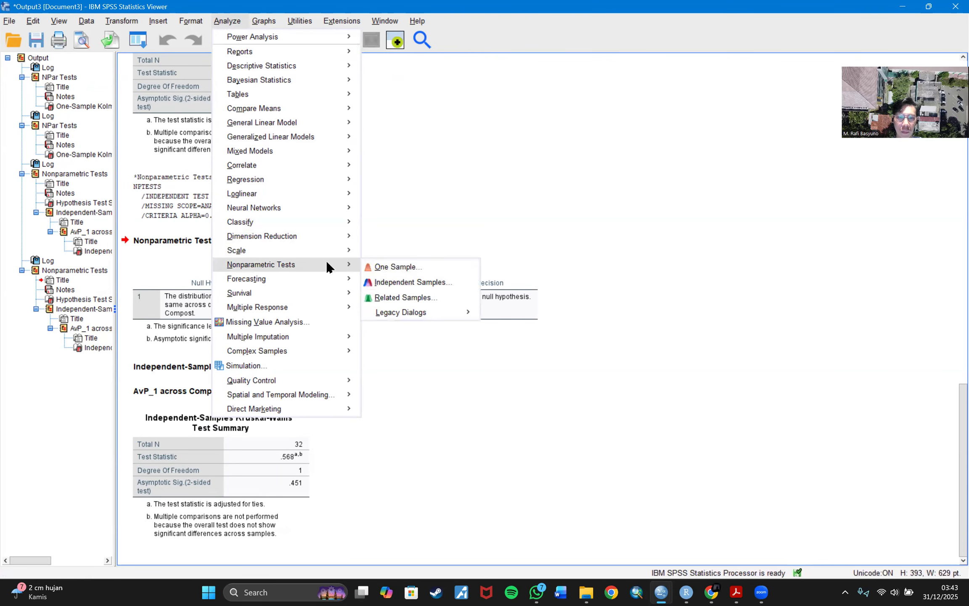
pyautogui.click(412, 285)
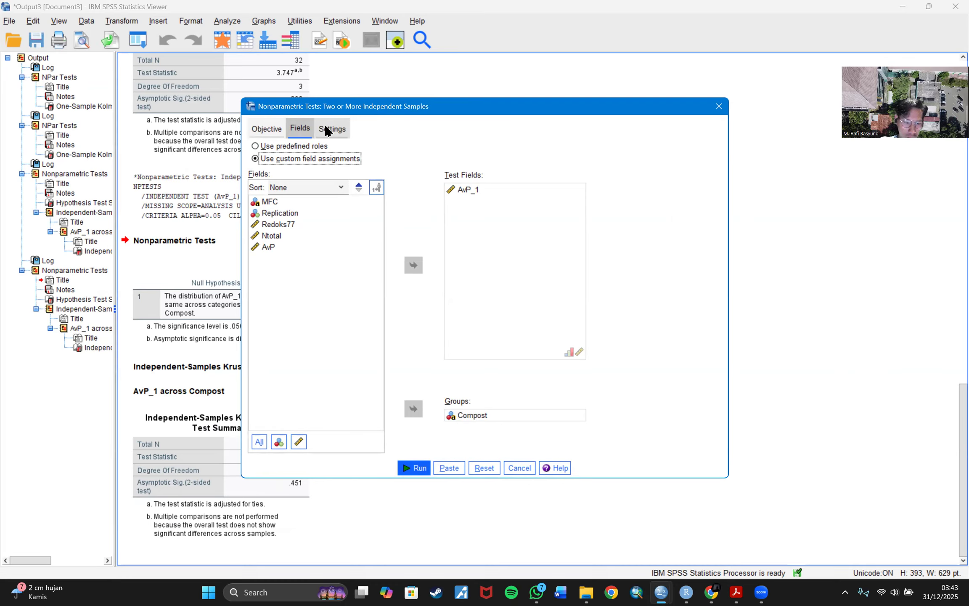
pyautogui.click(473, 415)
pyautogui.click(414, 408)
pyautogui.click(278, 201)
pyautogui.click(414, 408)
# Step: Customize the tests to use Kruskal-Wallis 1-way ANOVA with all pairwise multiple comparisons, and run the analysis
pyautogui.click(331, 129)
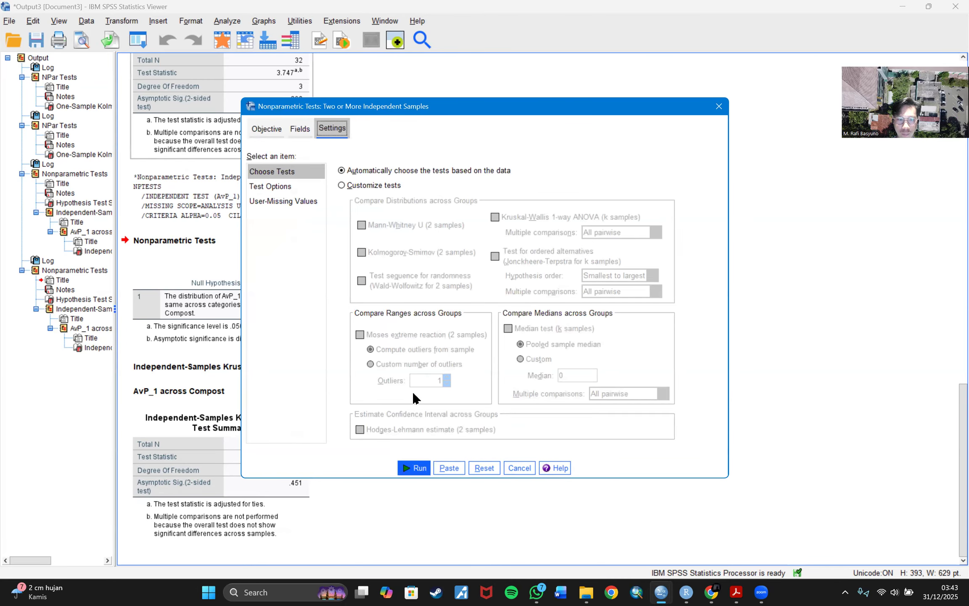
pyautogui.click(341, 185)
pyautogui.click(562, 217)
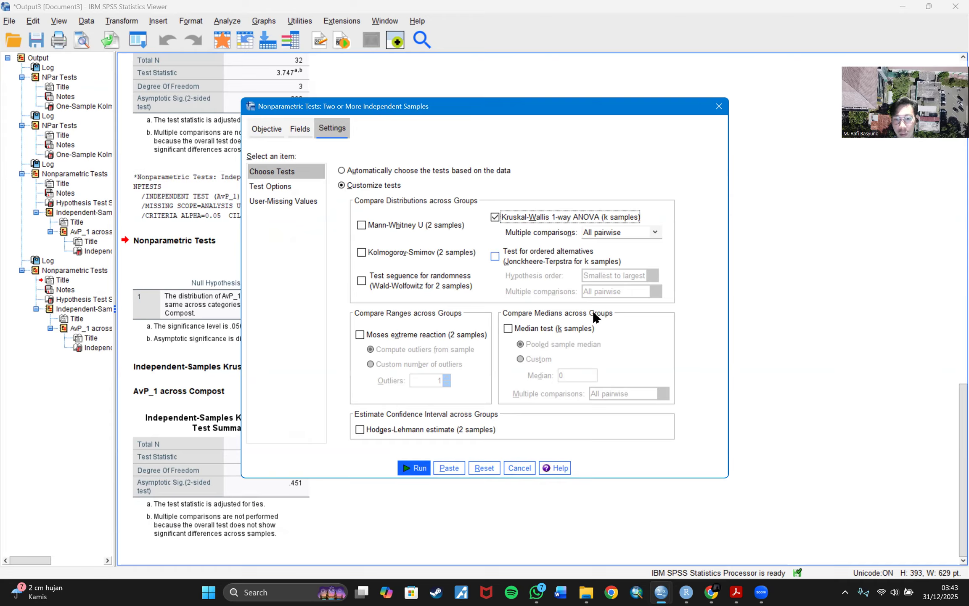
pyautogui.click(416, 465)
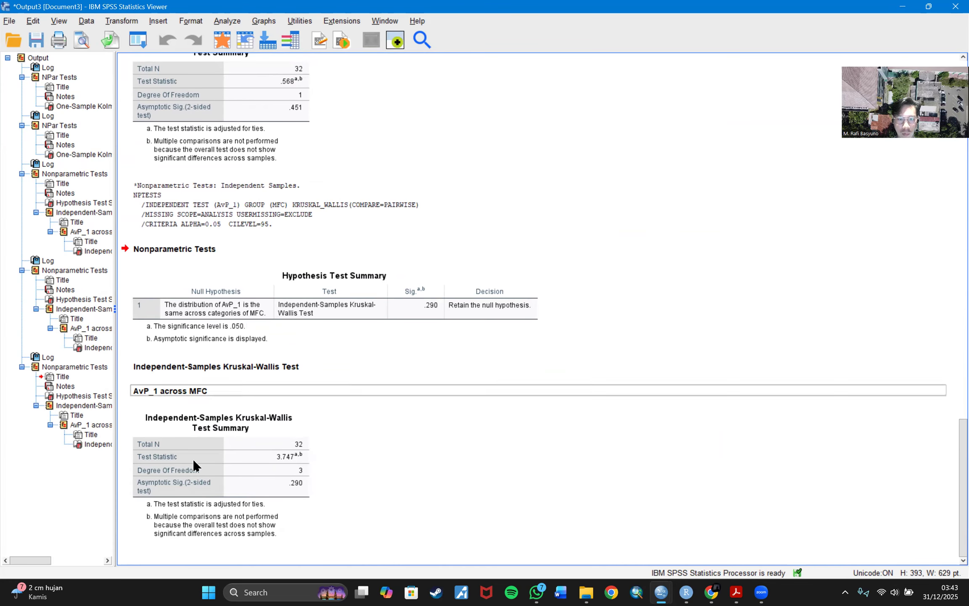
# Step: Run the Kruskal-Wallis independent-samples test on AvP_1 again with Compost replacing MFC as the grouping field
pyautogui.click(223, 21)
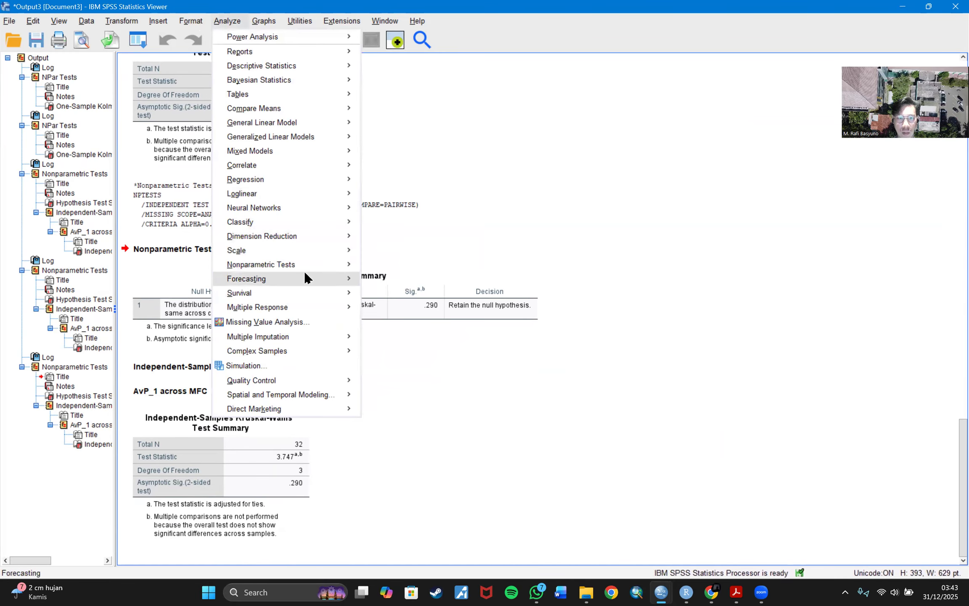
pyautogui.moveTo(302, 264)
pyautogui.click(401, 281)
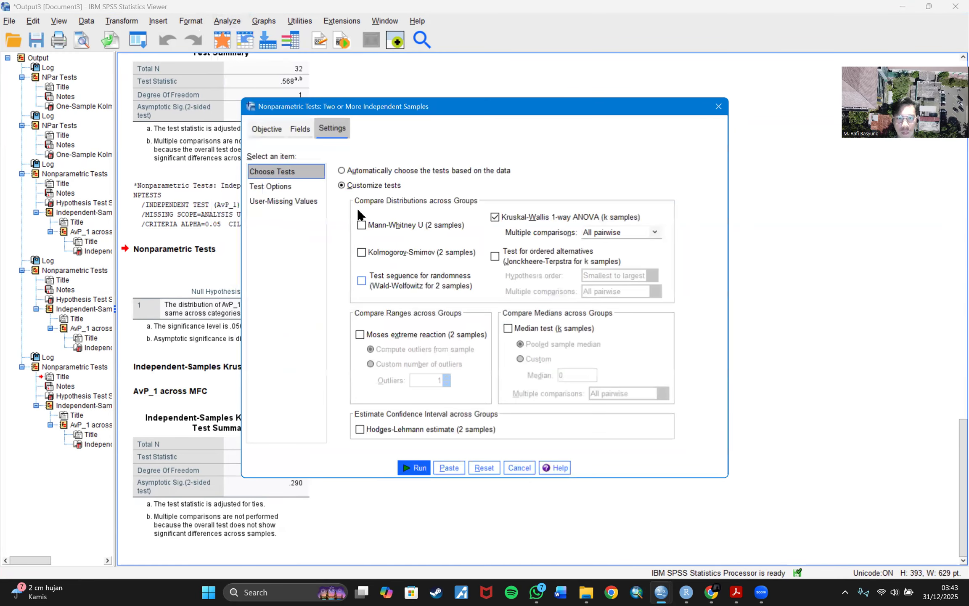
pyautogui.click(300, 129)
pyautogui.click(459, 415)
pyautogui.click(419, 410)
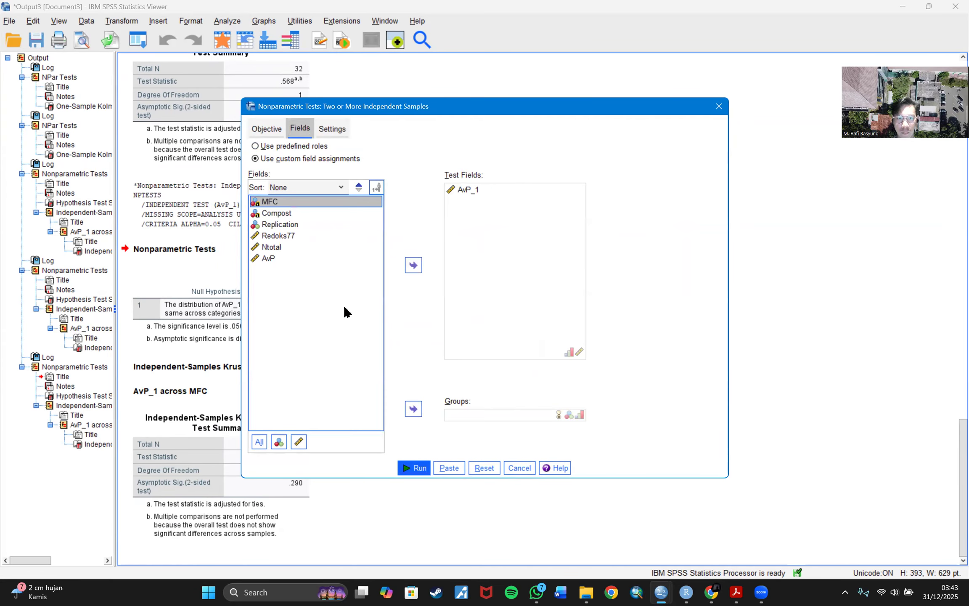
pyautogui.click(284, 215)
pyautogui.click(413, 409)
pyautogui.click(414, 468)
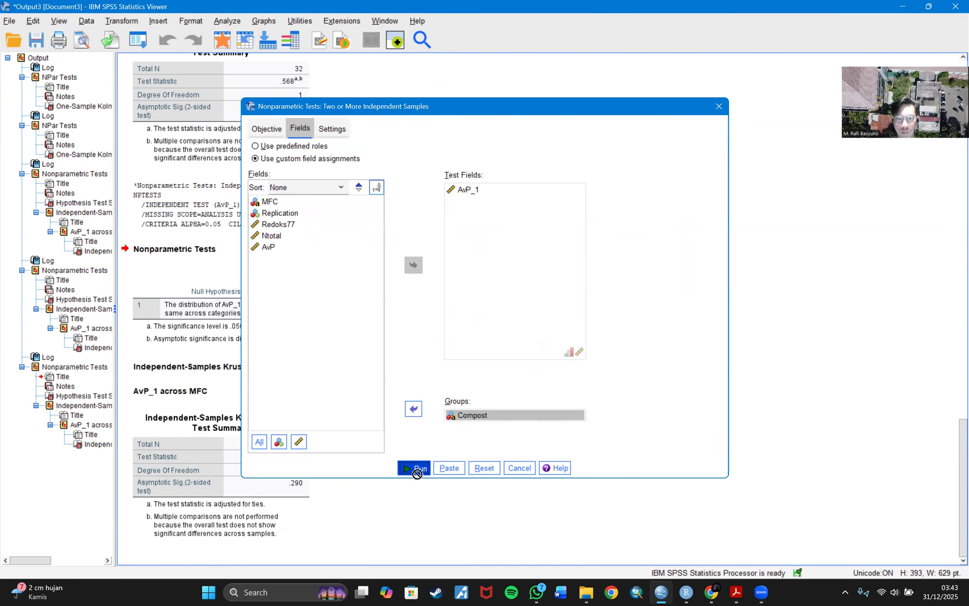
# Step: Examine the Kruskal-Wallis summaries of AvP_1 across MFC and Compost, and the Kolmogorov-Smirnov results for Redoks77, Ntotal and AvP
pyautogui.click(289, 325)
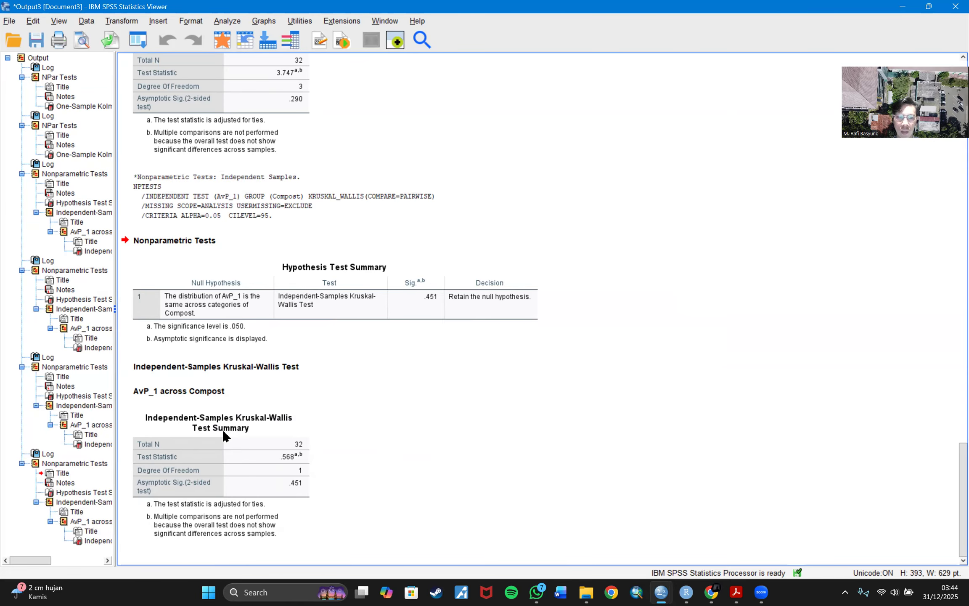
pyautogui.scroll(4, 245, 209)
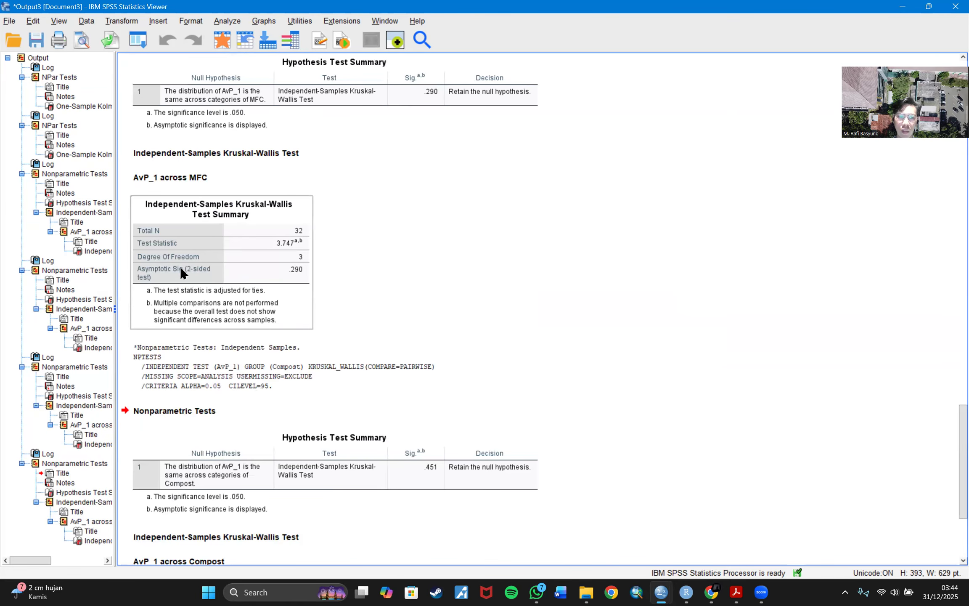
pyautogui.scroll(-4, 238, 281)
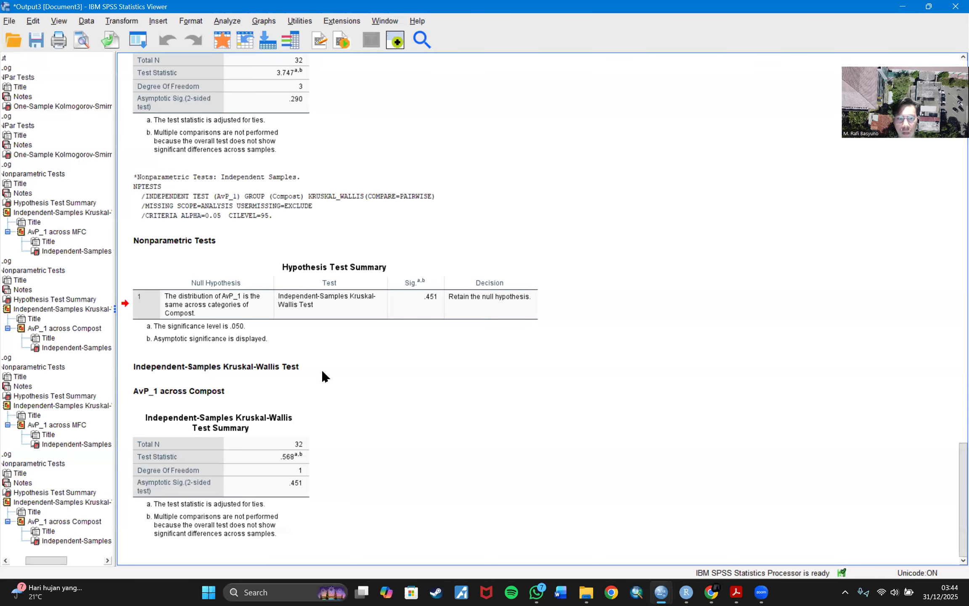
pyautogui.scroll(4, 720, 372)
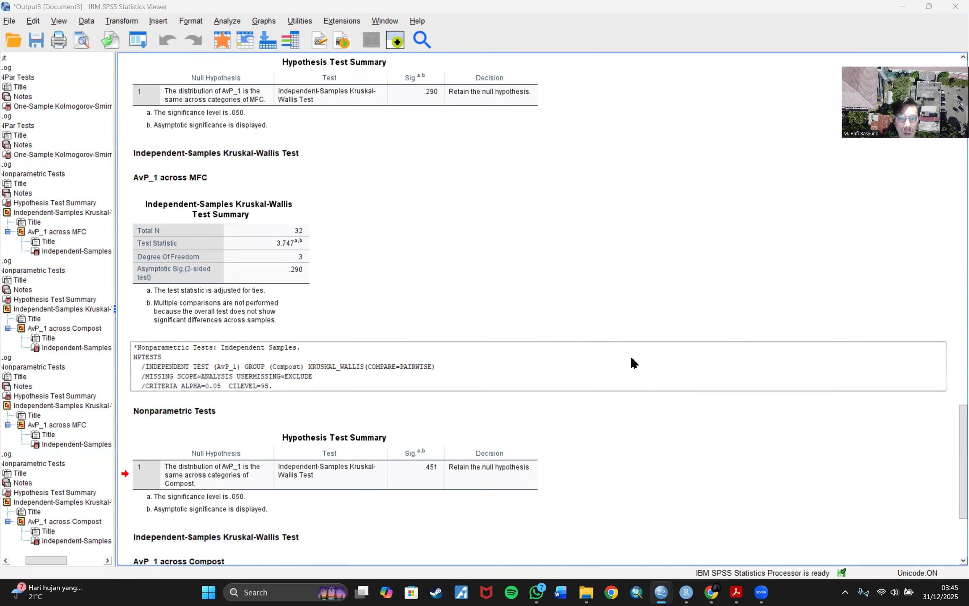
pyautogui.click(291, 176)
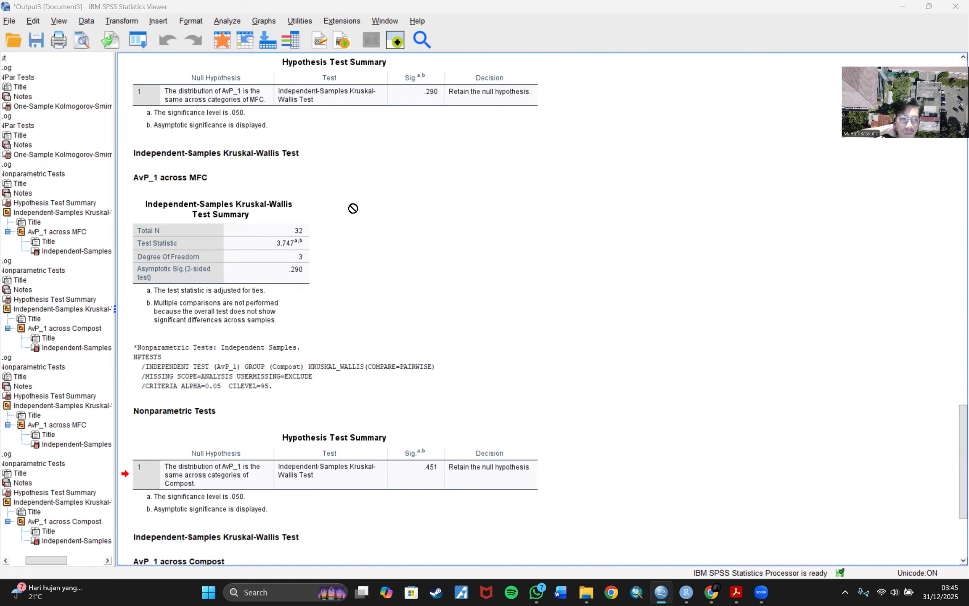
pyautogui.scroll(3, 321, 253)
pyautogui.scroll(15, 316, 233)
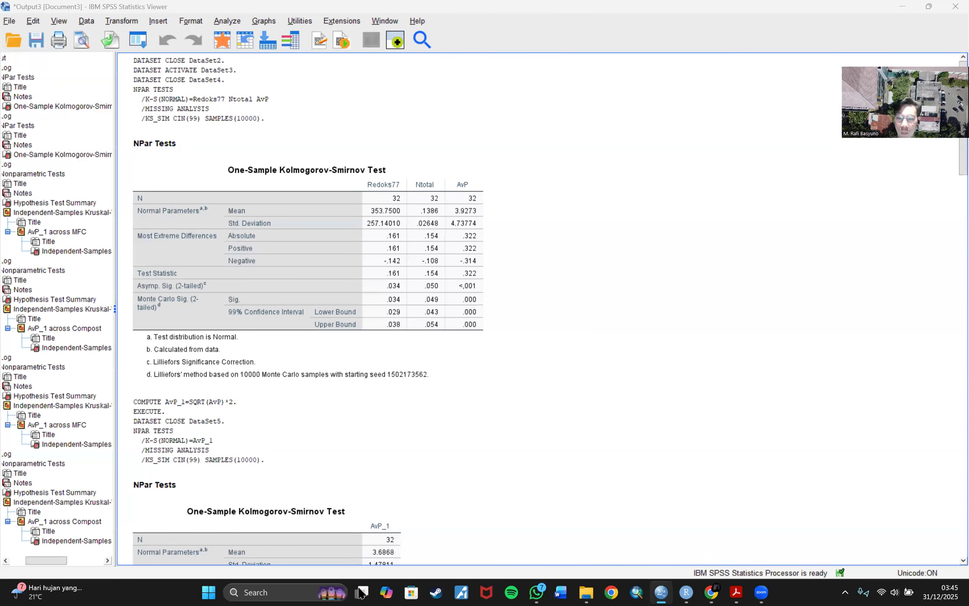
# Step: Return to the dataset and review the definitions of the Redoks77 and Ntotal variables
pyautogui.moveTo(661, 592)
pyautogui.click(574, 529)
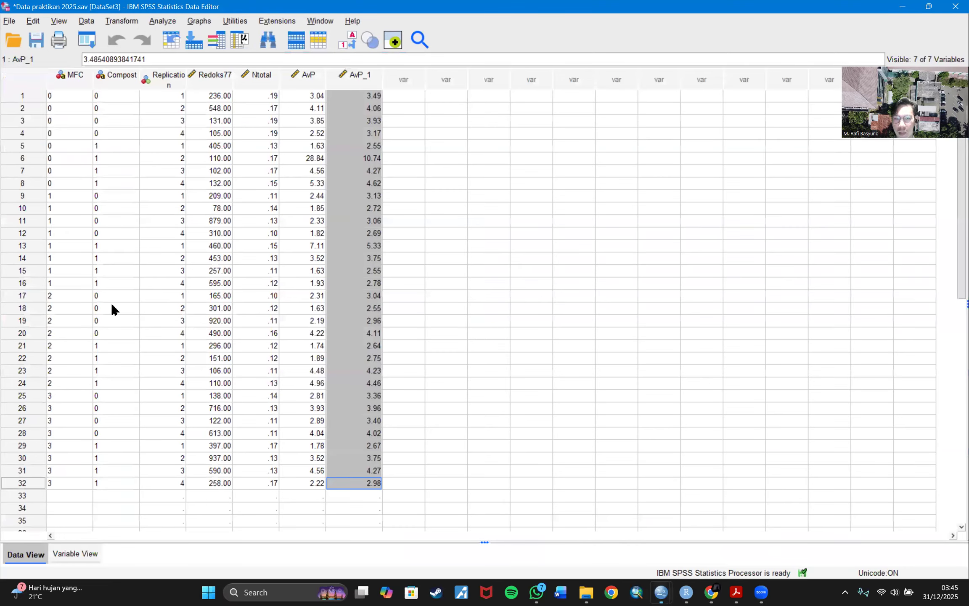
pyautogui.click(75, 553)
pyautogui.click(460, 226)
pyautogui.moveTo(65, 108); pyautogui.dragTo(64, 121)
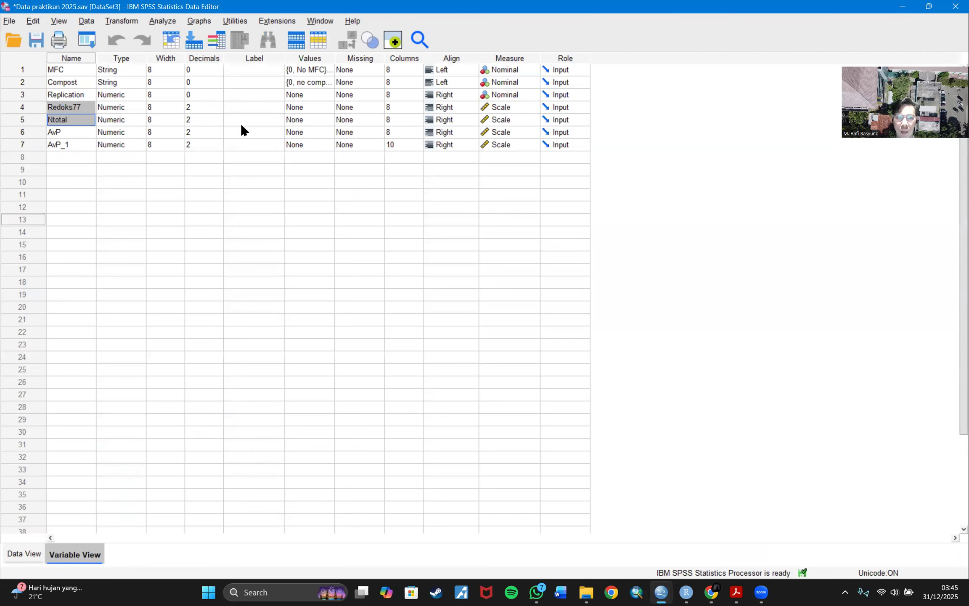
pyautogui.click(21, 106)
pyautogui.click(21, 117)
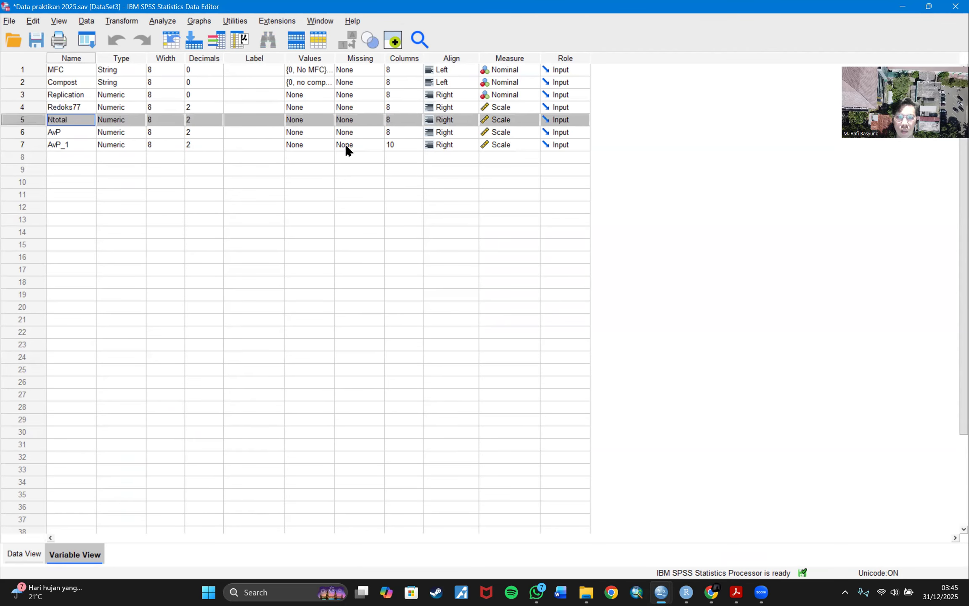
pyautogui.click(493, 244)
pyautogui.click(565, 332)
pyautogui.click(361, 330)
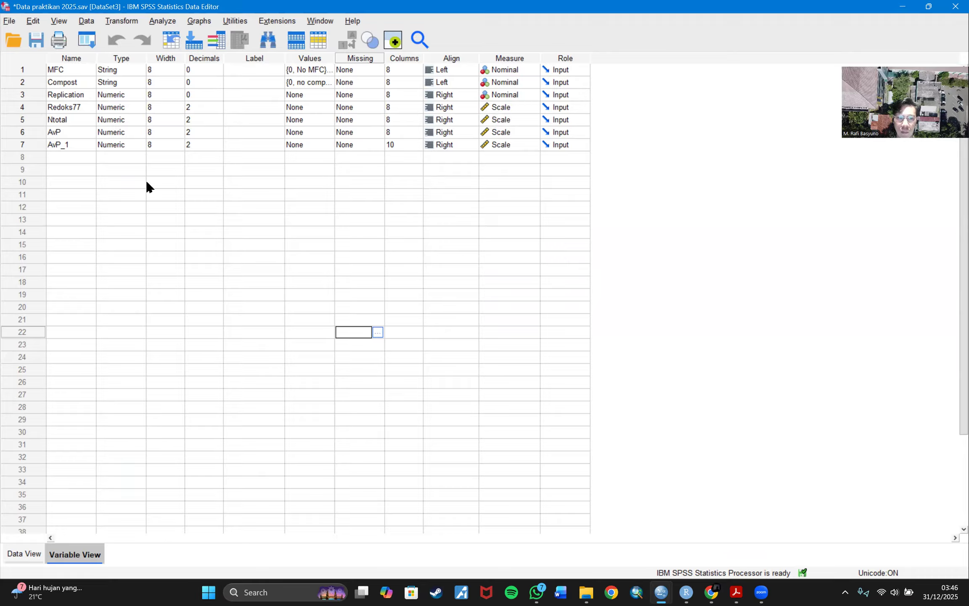
# Step: Set up a univariate general linear model with Redoks77 as the dependent variable and MFC and Compost as fixed factors
pyautogui.click(163, 22)
pyautogui.moveTo(191, 54)
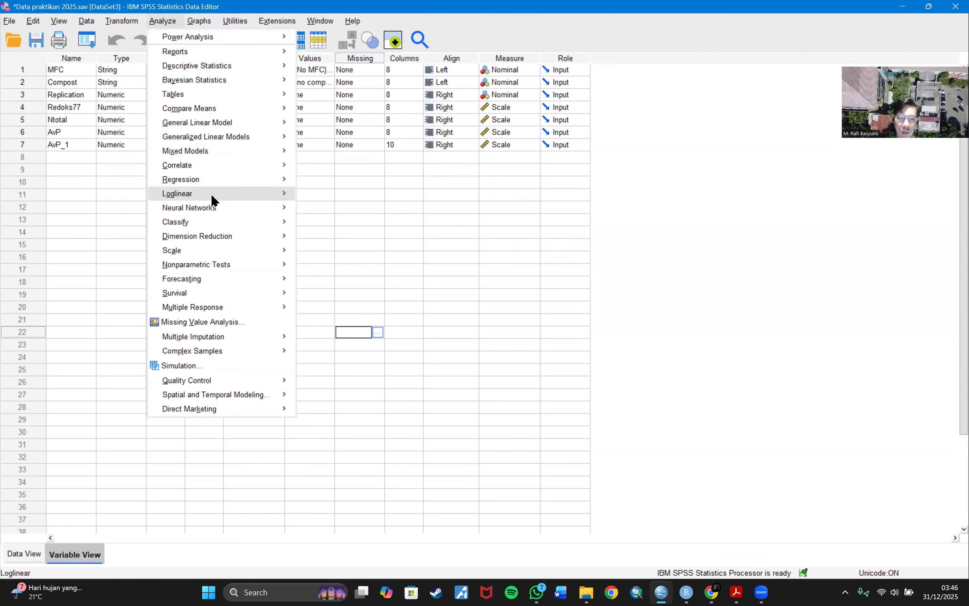
pyautogui.moveTo(263, 121)
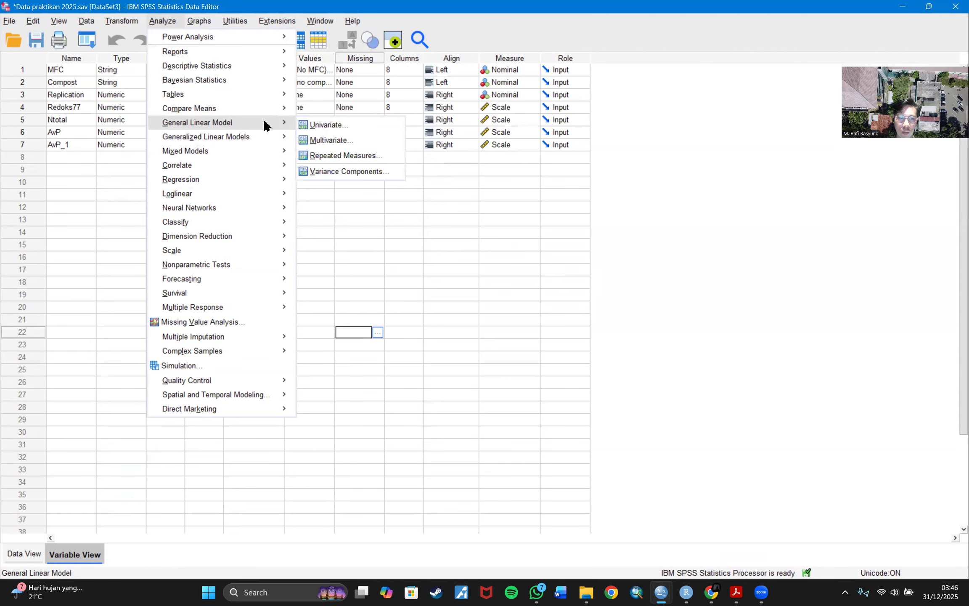
pyautogui.click(362, 124)
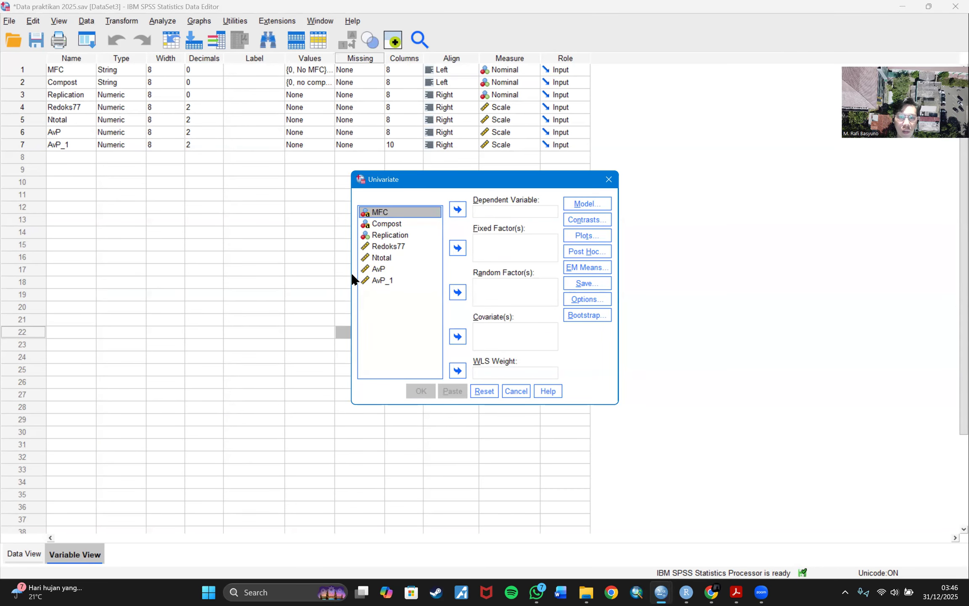
pyautogui.moveTo(380, 247); pyautogui.dragTo(502, 215)
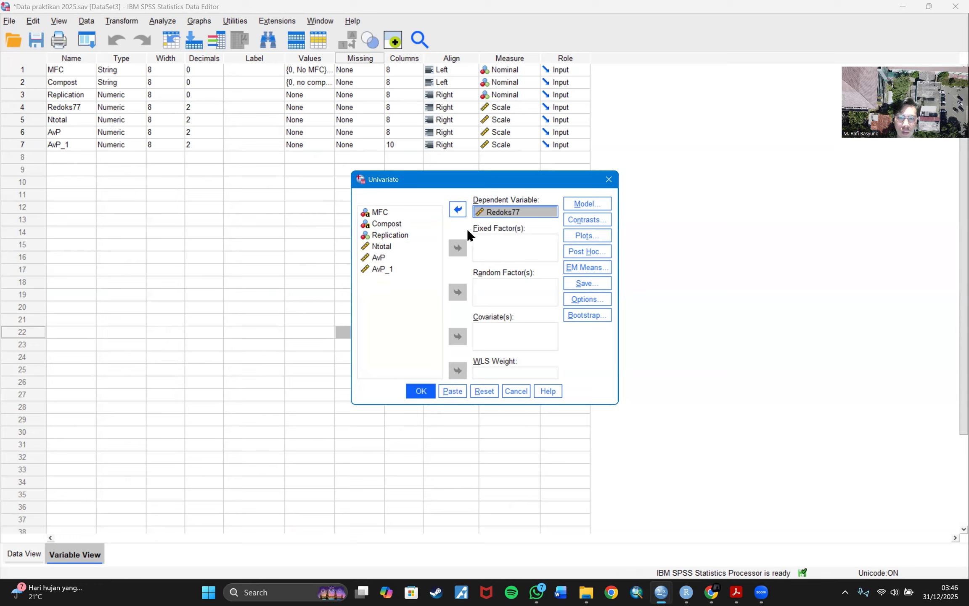
pyautogui.click(372, 213)
pyautogui.click(372, 213)
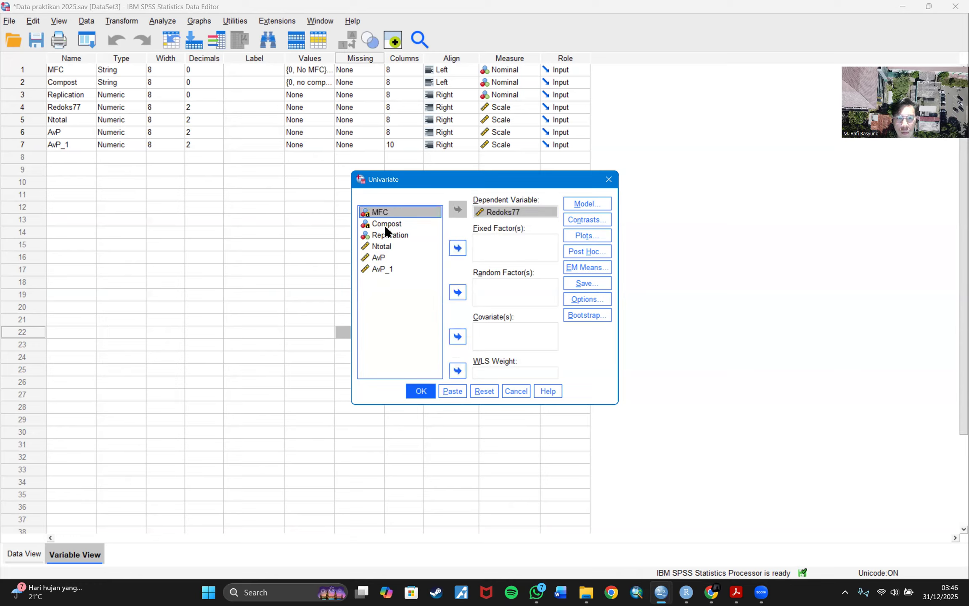
pyautogui.click(459, 248)
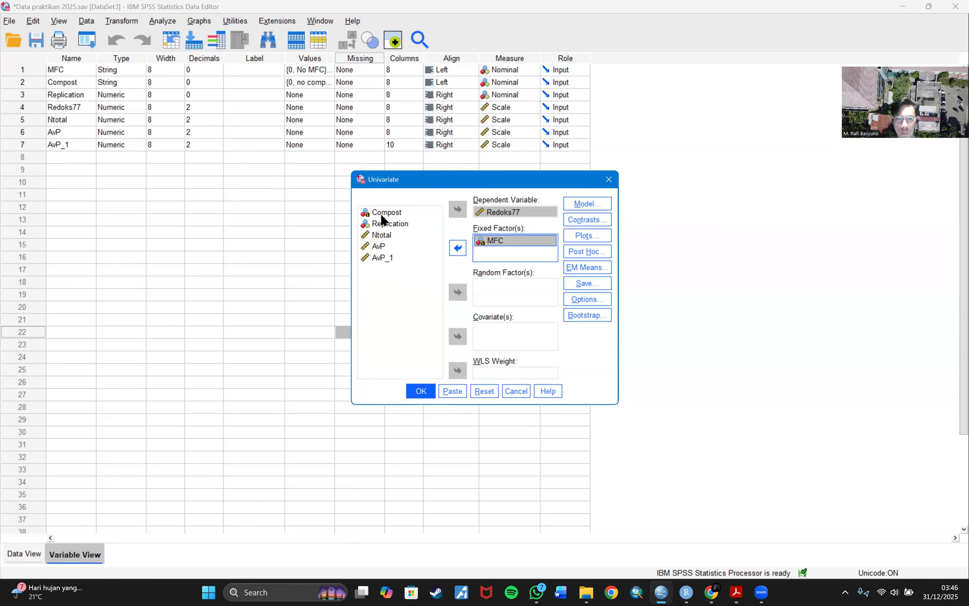
pyautogui.click(457, 247)
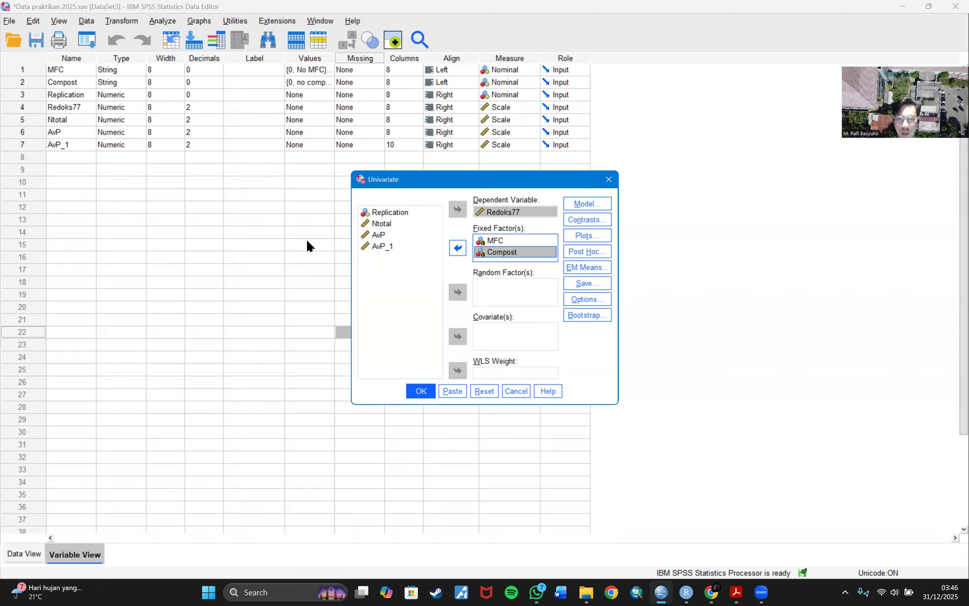
# Step: Specify the model with built terms: the main effects MFC and Compost and the interaction Compost*MFC
pyautogui.click(581, 197)
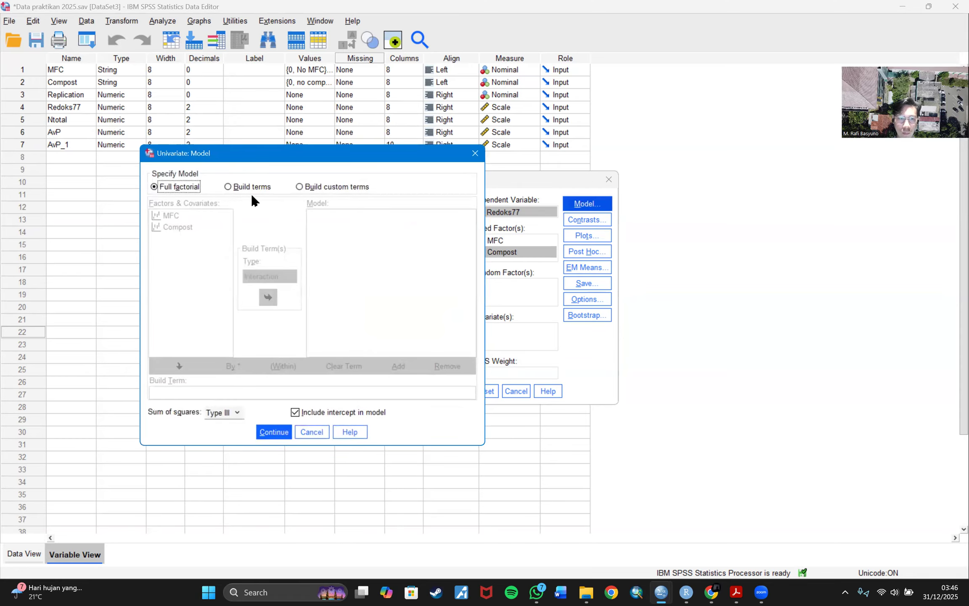
pyautogui.click(238, 192)
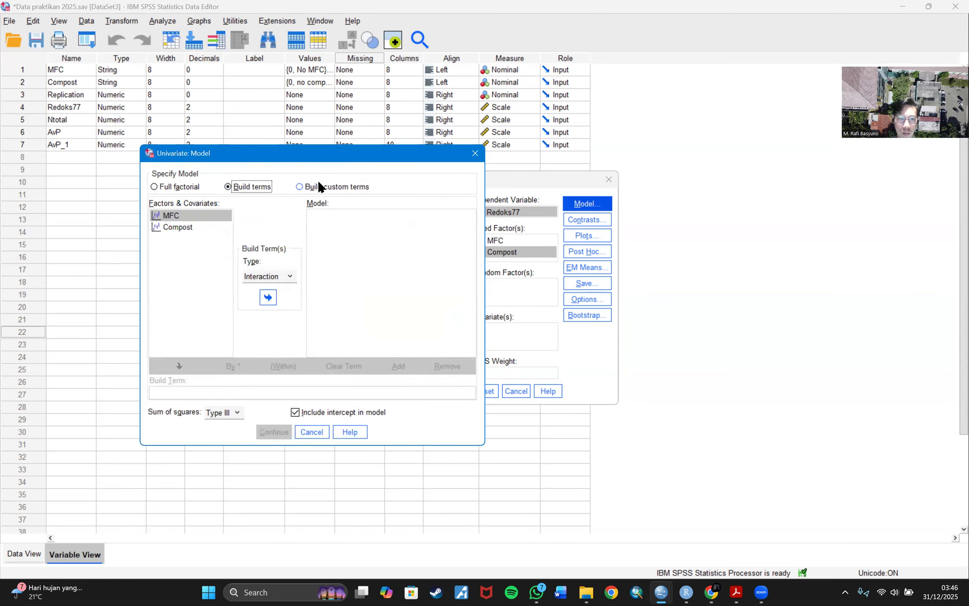
pyautogui.click(313, 190)
pyautogui.click(255, 186)
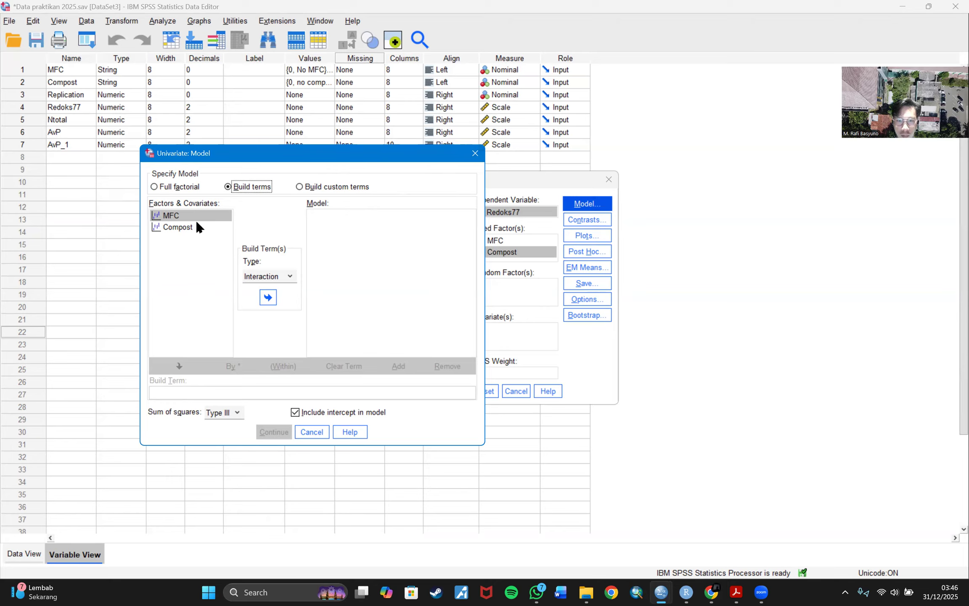
pyautogui.click(179, 217)
pyautogui.moveTo(179, 217); pyautogui.dragTo(373, 267)
pyautogui.keyDown('shift'); pyautogui.click(174, 229); pyautogui.keyUp('shift')
pyautogui.moveTo(178, 233); pyautogui.dragTo(324, 251)
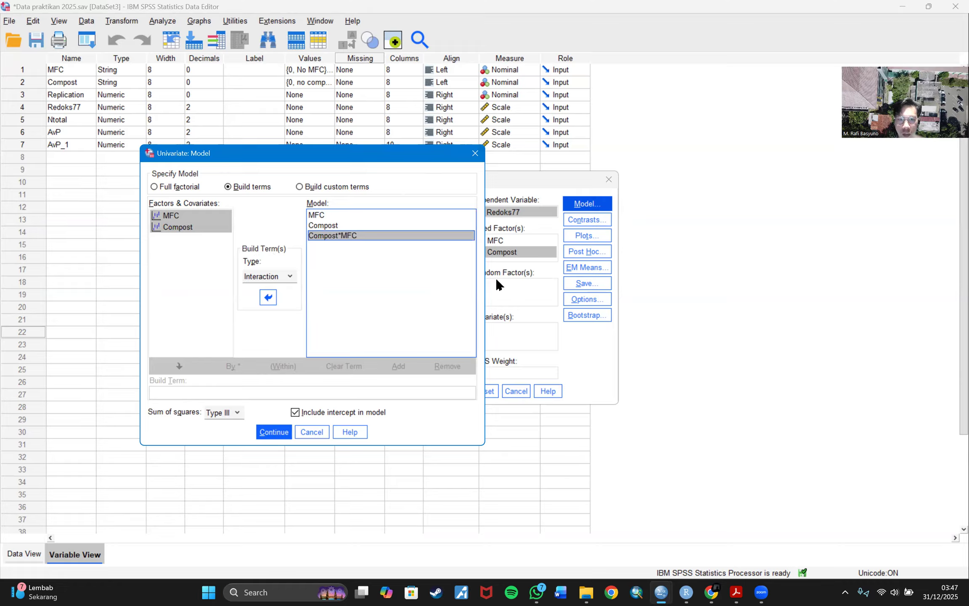
pyautogui.click(267, 433)
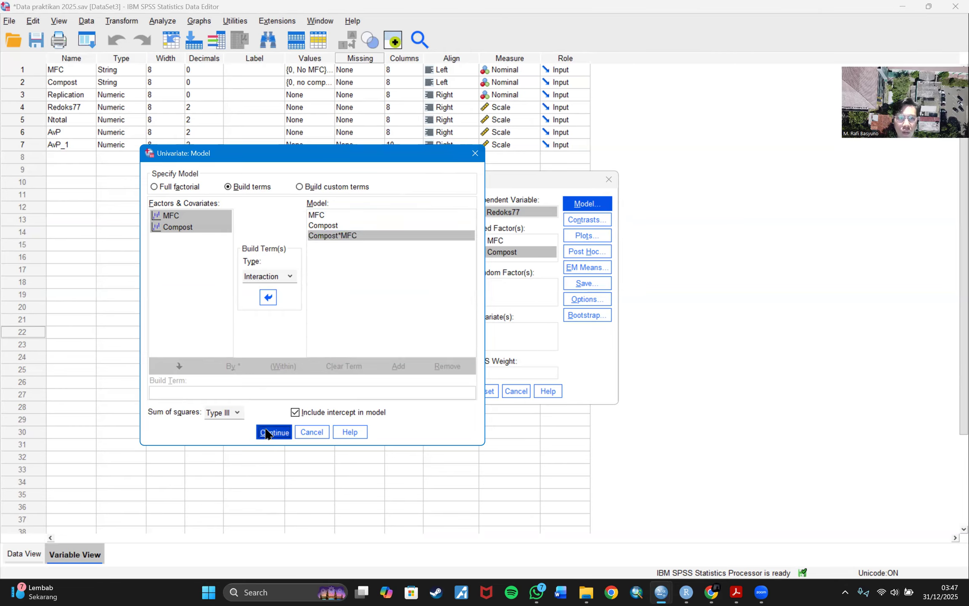
# Step: Request Duncan post hoc tests for MFC and Compost, and run the univariate analysis
pyautogui.click(596, 252)
pyautogui.moveTo(387, 201); pyautogui.dragTo(530, 217)
pyautogui.click(383, 199)
pyautogui.keyDown('shift'); pyautogui.click(380, 212); pyautogui.keyUp('shift')
pyautogui.moveTo(381, 211); pyautogui.dragTo(562, 230)
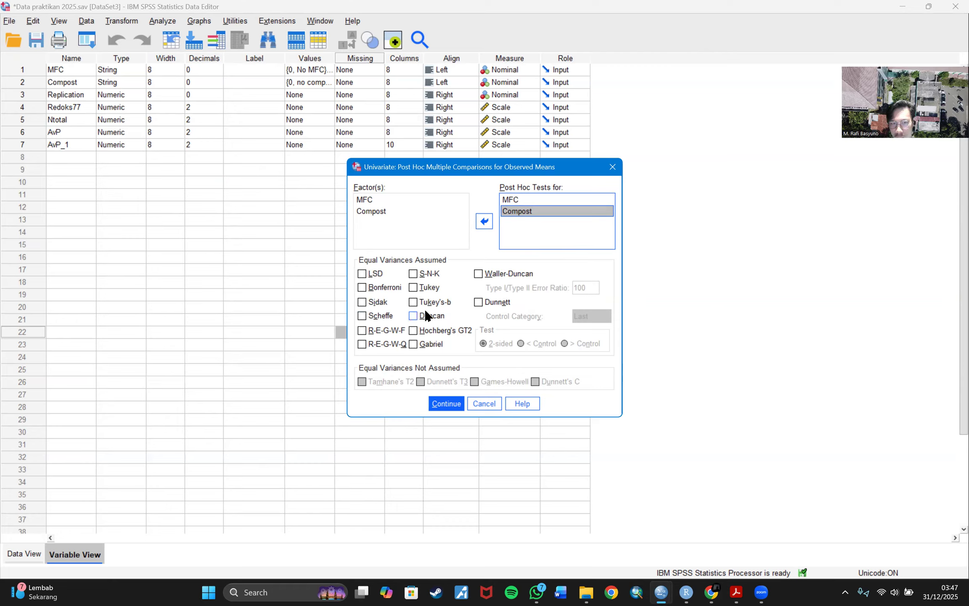
pyautogui.click(413, 317)
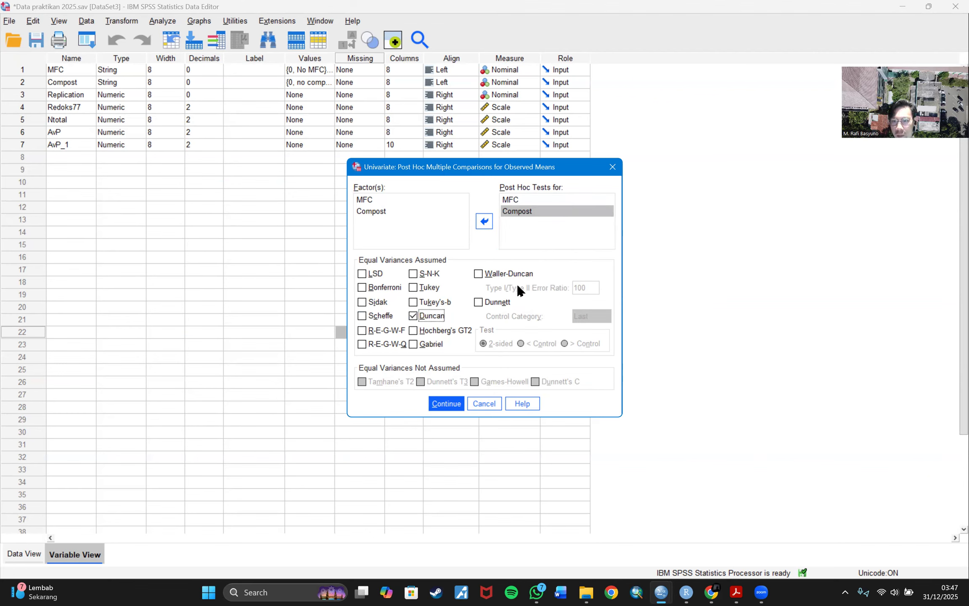
pyautogui.click(446, 404)
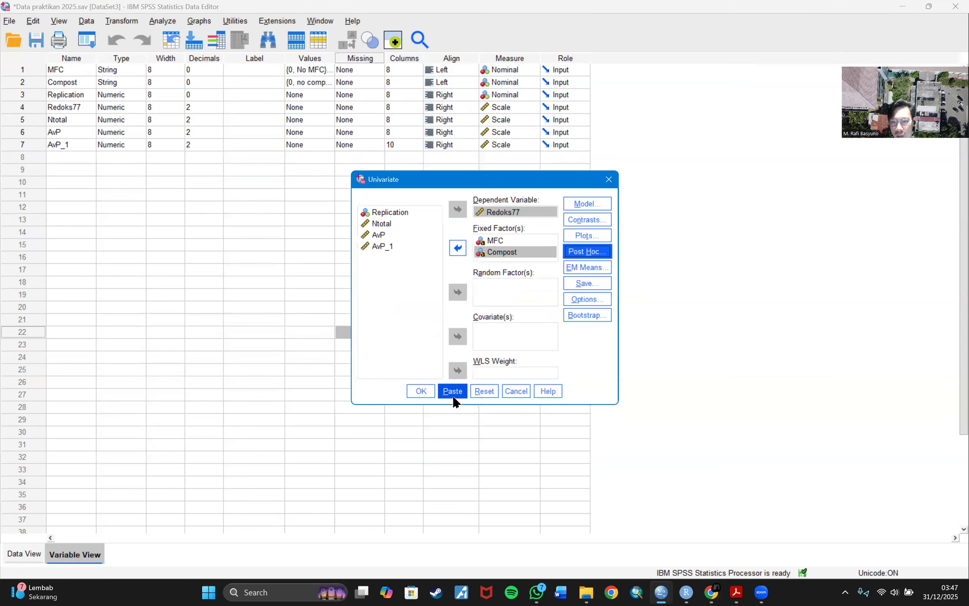
pyautogui.click(416, 393)
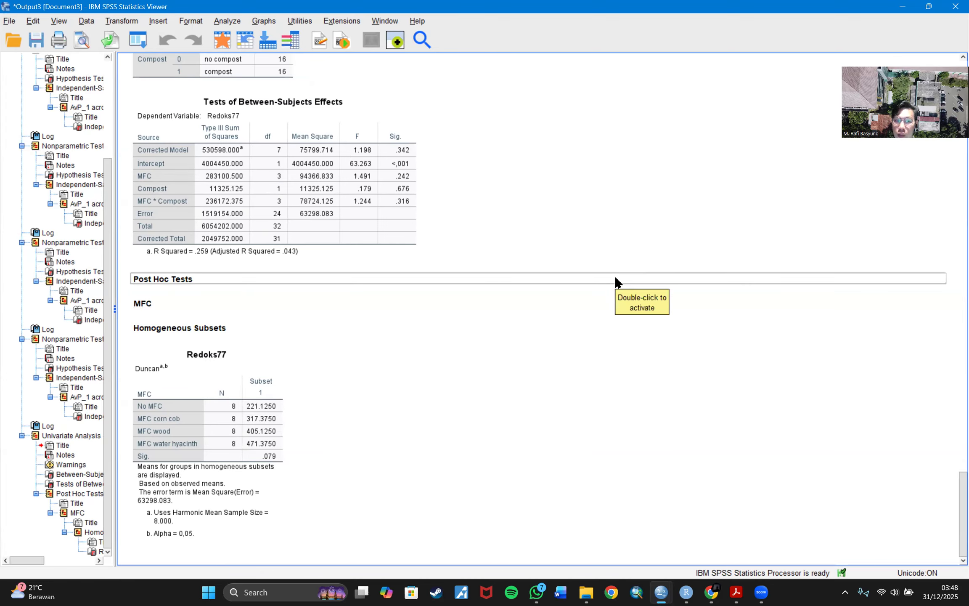
# Step: Set up another univariate general linear model, replacing Redoks77 with Ntotal as the dependent variable
pyautogui.moveTo(615, 275); pyautogui.dragTo(365, 333)
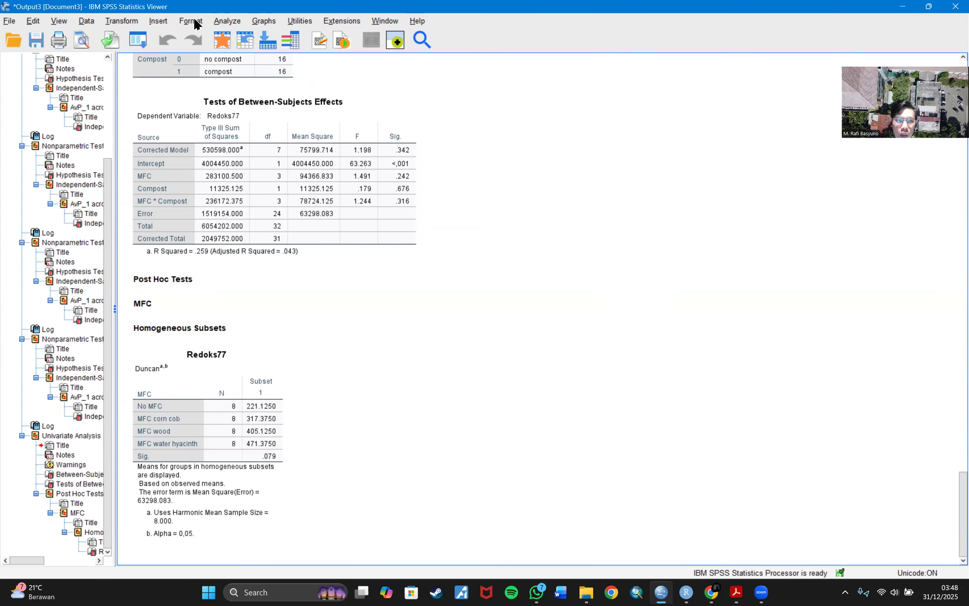
pyautogui.click(223, 19)
pyautogui.moveTo(273, 212)
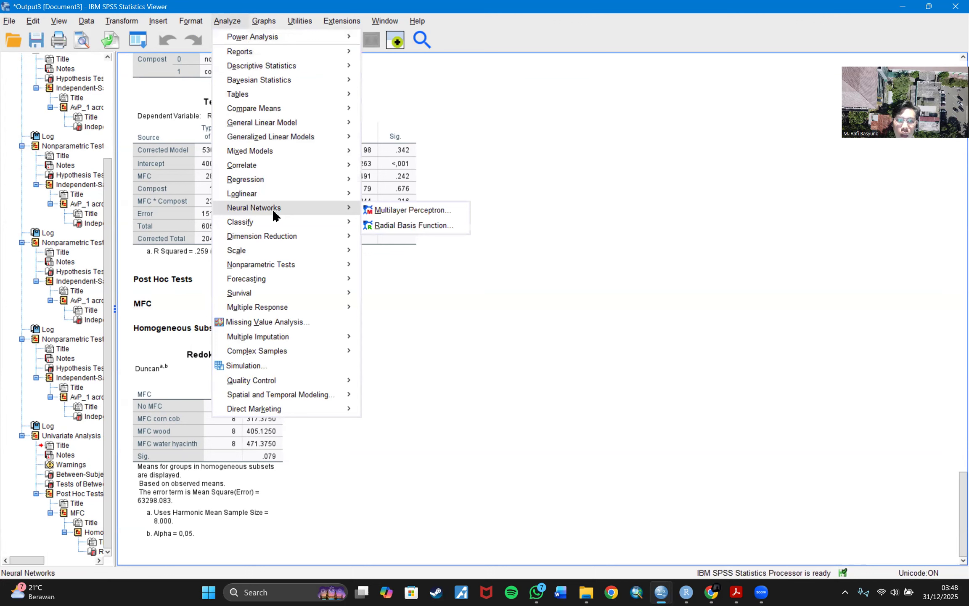
pyautogui.moveTo(299, 123)
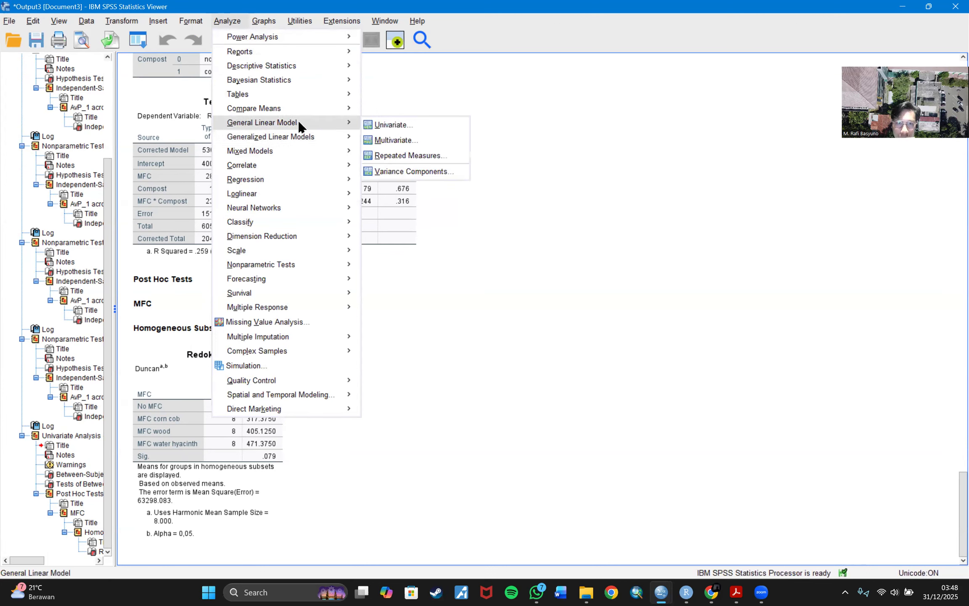
pyautogui.click(391, 131)
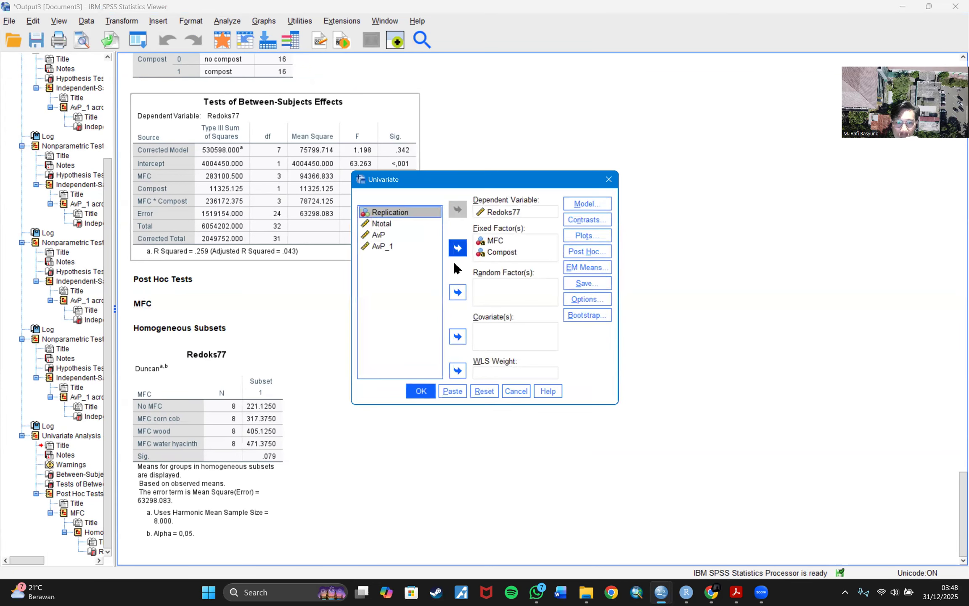
pyautogui.moveTo(500, 212); pyautogui.dragTo(479, 214)
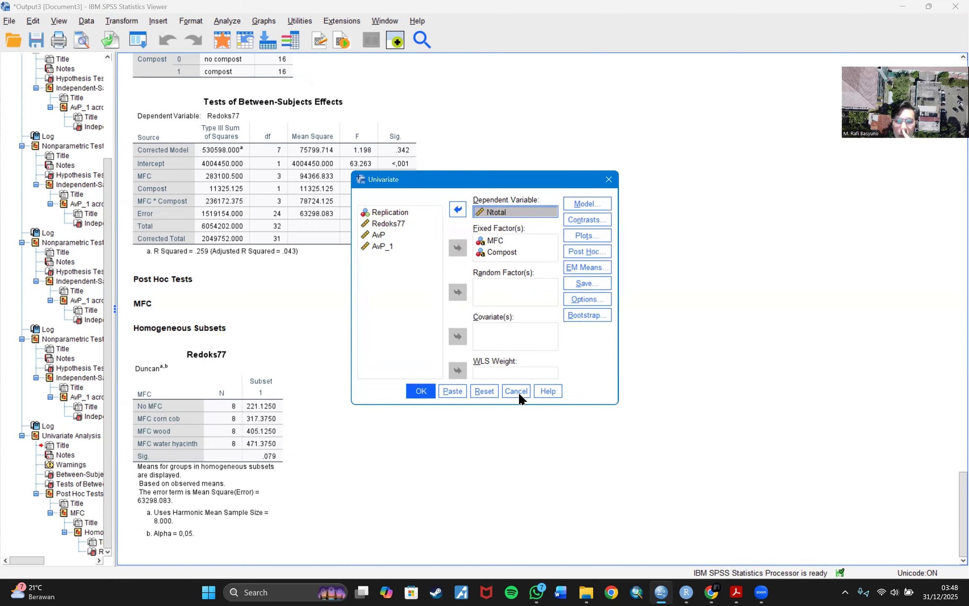
# Step: Keep the built terms MFC, Compost and Compost*MFC with Duncan post hoc tests for both factors, and run the univariate analysis of Ntotal
pyautogui.click(583, 204)
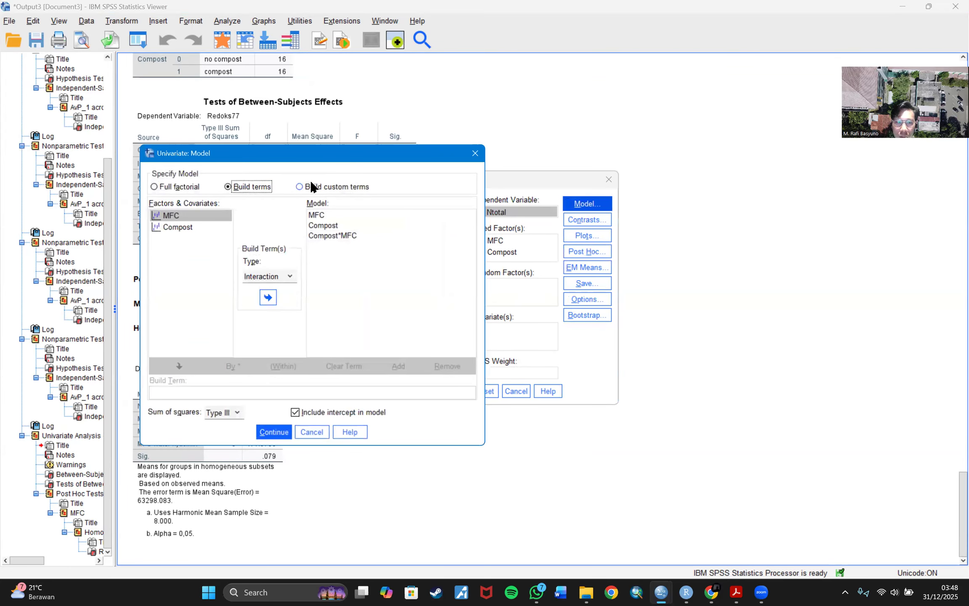
pyautogui.click(475, 153)
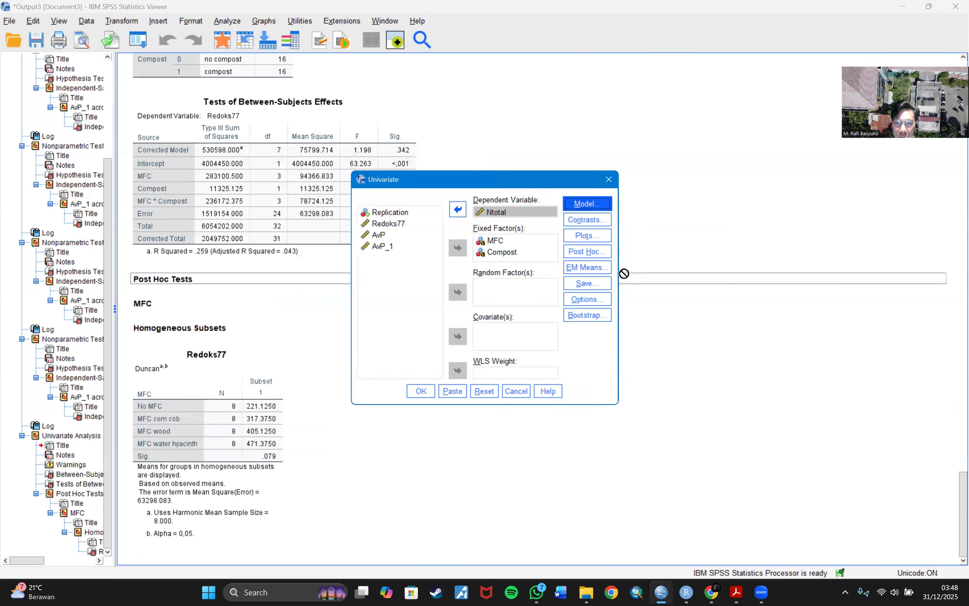
pyautogui.click(584, 249)
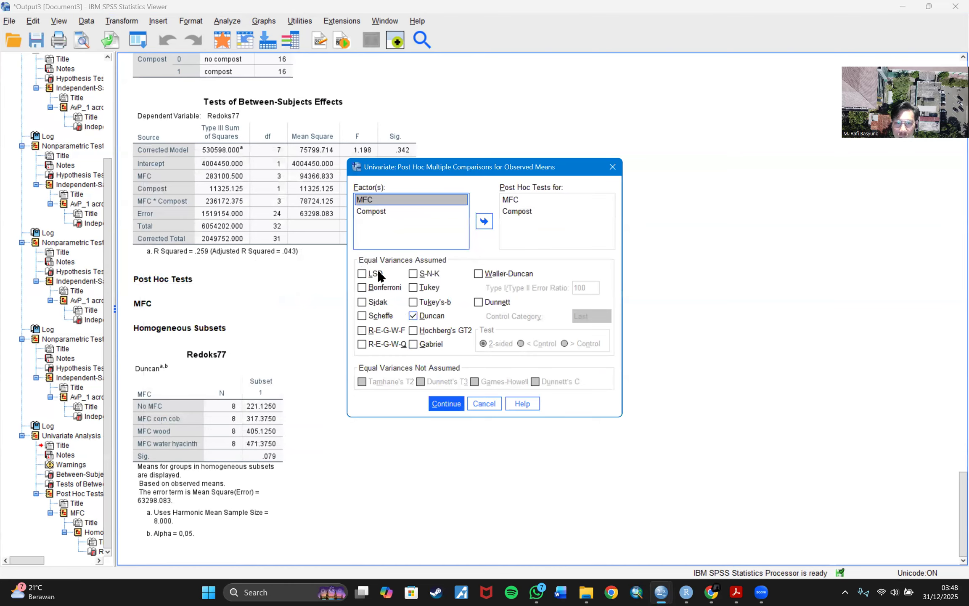
pyautogui.click(454, 405)
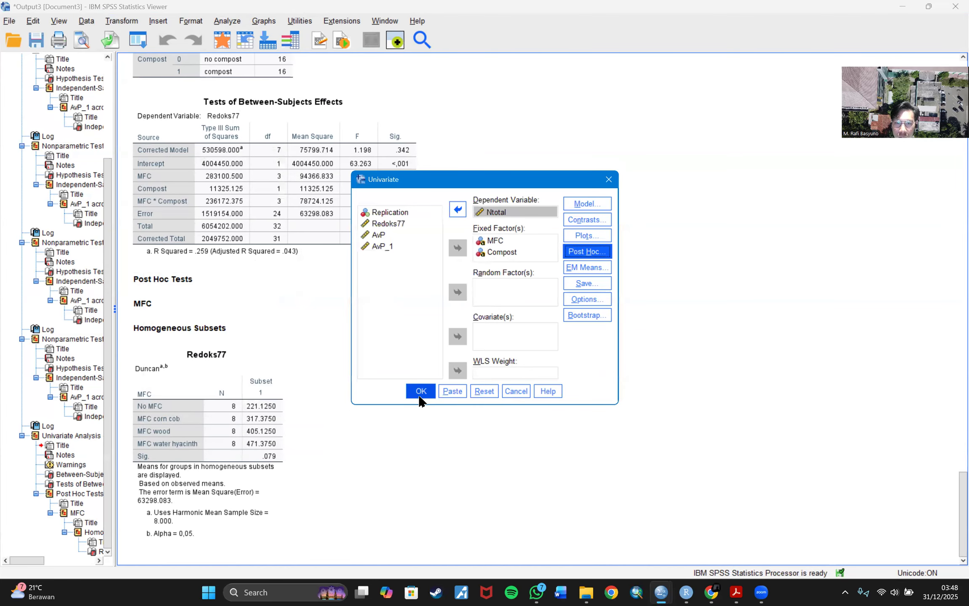
pyautogui.click(421, 391)
# Step: Examine the significance of MFC, Compost and their interaction in the between-subjects effects table for Ntotal
pyautogui.scroll(-5, 438, 370)
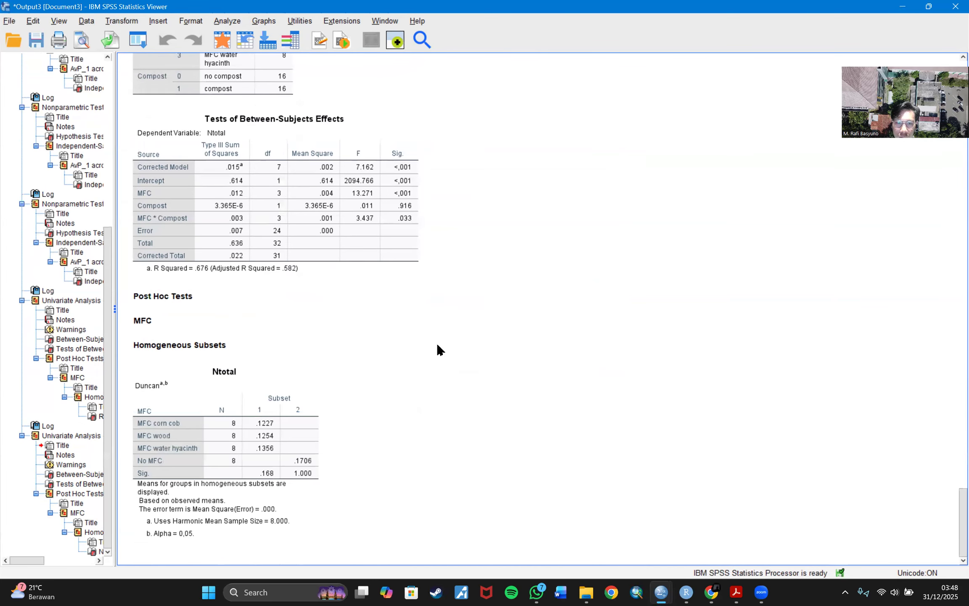
pyautogui.moveTo(340, 187); pyautogui.dragTo(474, 208)
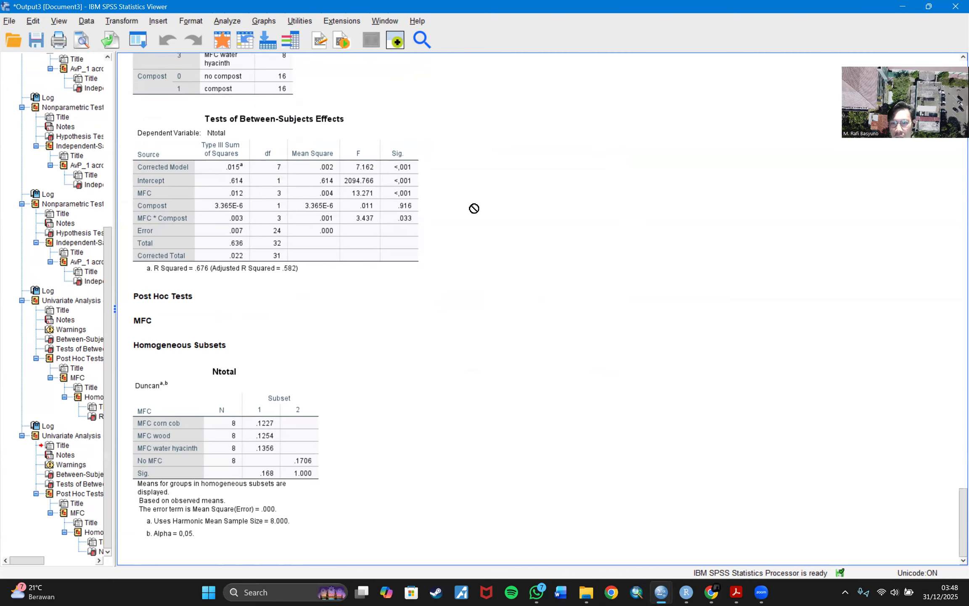
pyautogui.moveTo(474, 208); pyautogui.dragTo(454, 206)
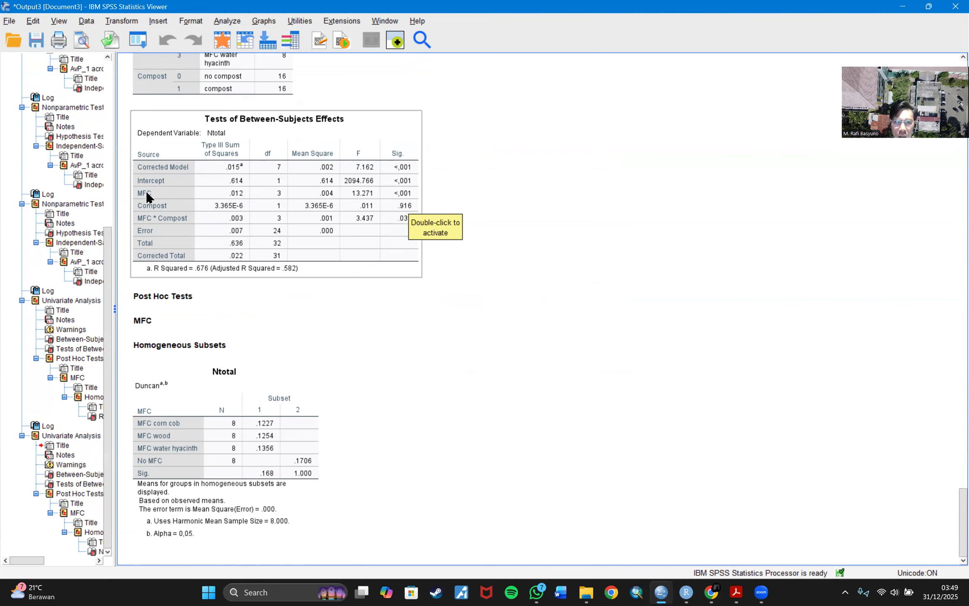
pyautogui.moveTo(158, 209); pyautogui.dragTo(509, 211)
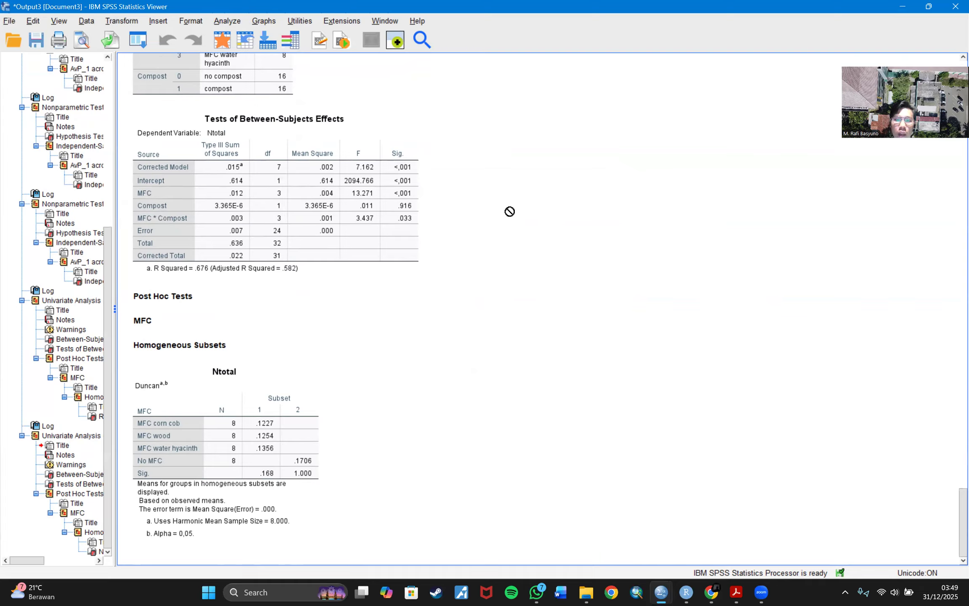
pyautogui.moveTo(509, 211); pyautogui.dragTo(490, 195)
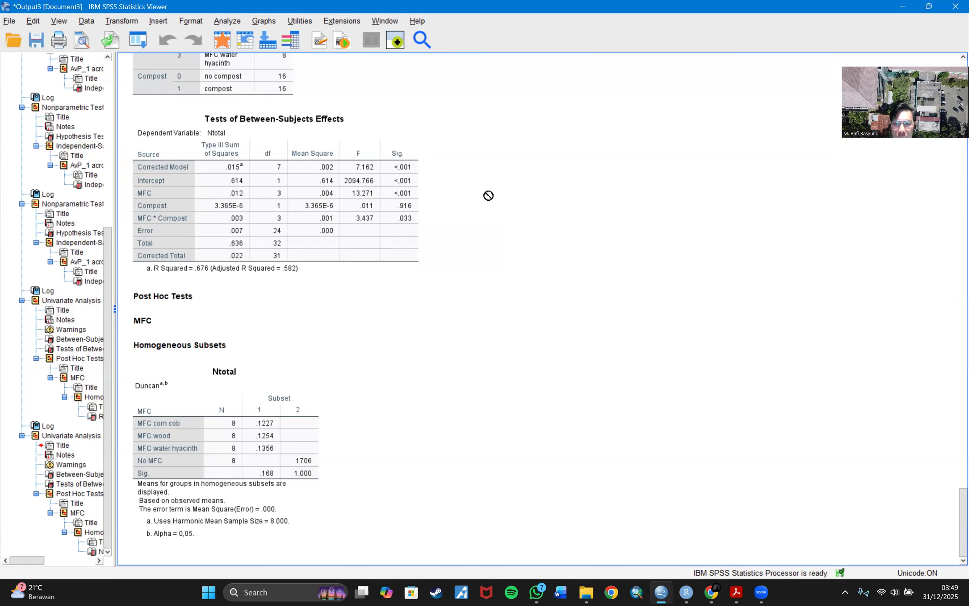
pyautogui.moveTo(488, 195); pyautogui.dragTo(212, 205)
pyautogui.moveTo(315, 203); pyautogui.dragTo(184, 193)
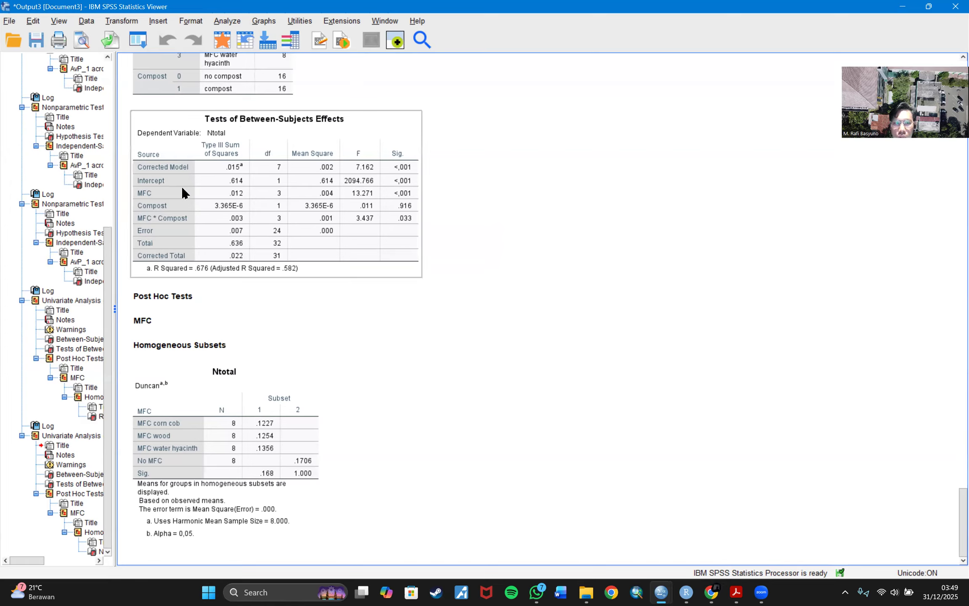
pyautogui.moveTo(413, 205); pyautogui.dragTo(577, 241)
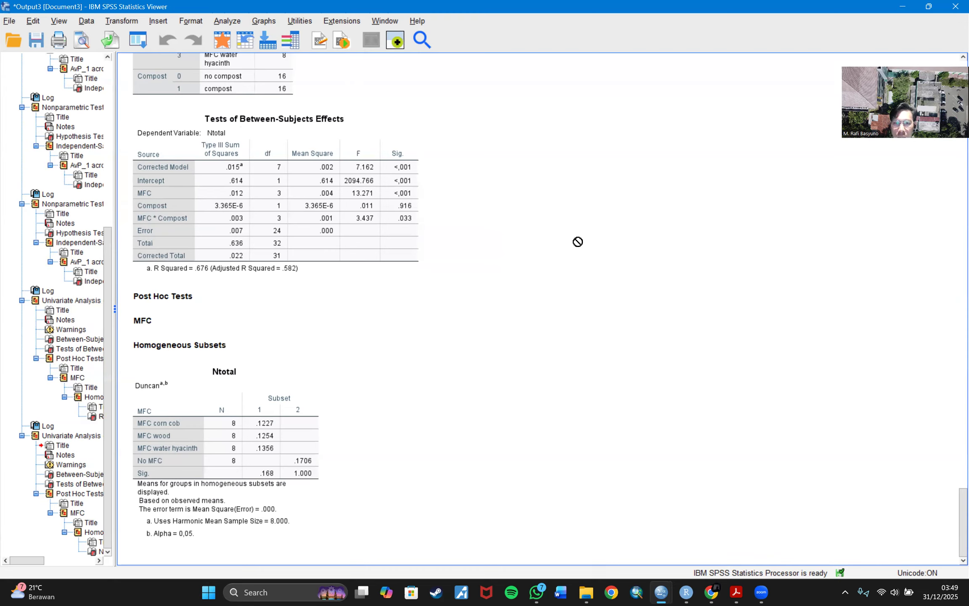
pyautogui.moveTo(578, 241); pyautogui.dragTo(206, 189)
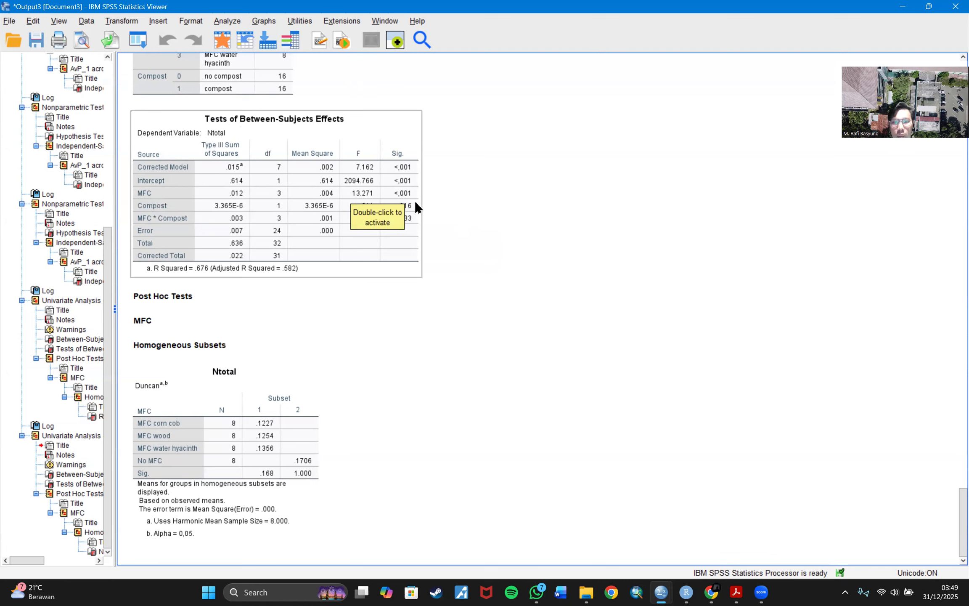
pyautogui.scroll(6, 468, 243)
pyautogui.moveTo(363, 173); pyautogui.dragTo(937, 149)
pyautogui.scroll(-6, 460, 252)
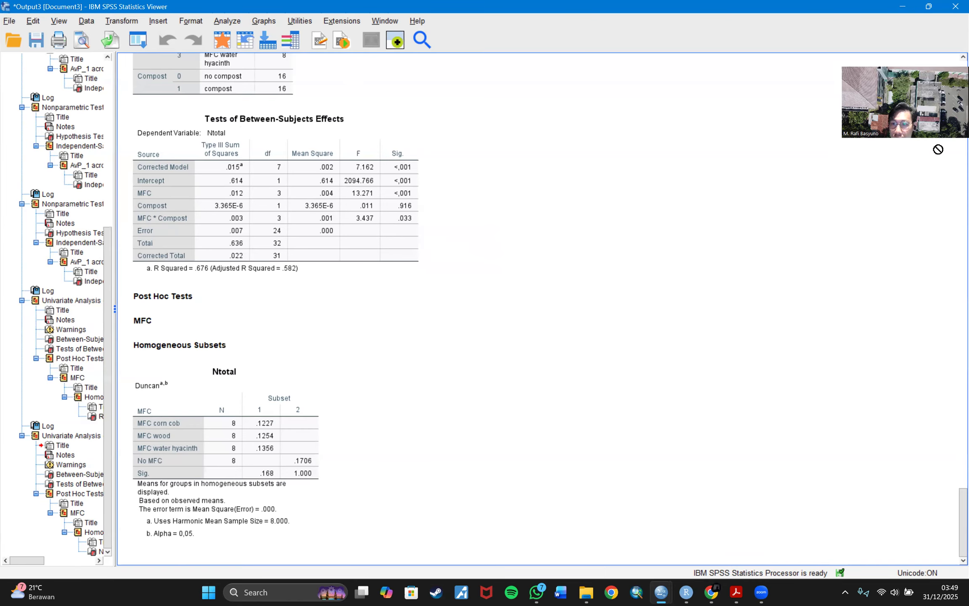
pyautogui.moveTo(938, 149); pyautogui.dragTo(749, 192)
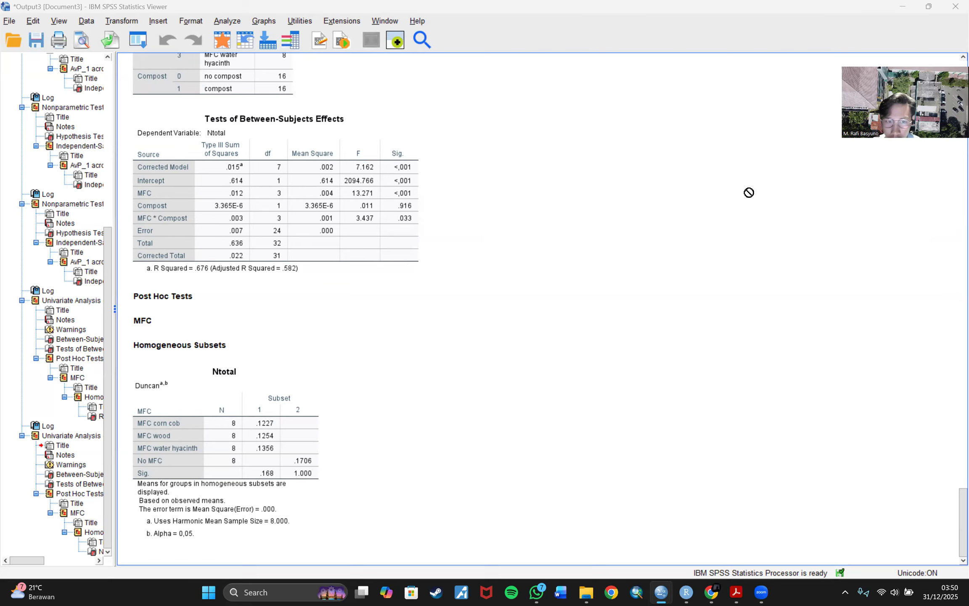
pyautogui.moveTo(748, 192); pyautogui.dragTo(746, 218)
pyautogui.click(263, 240)
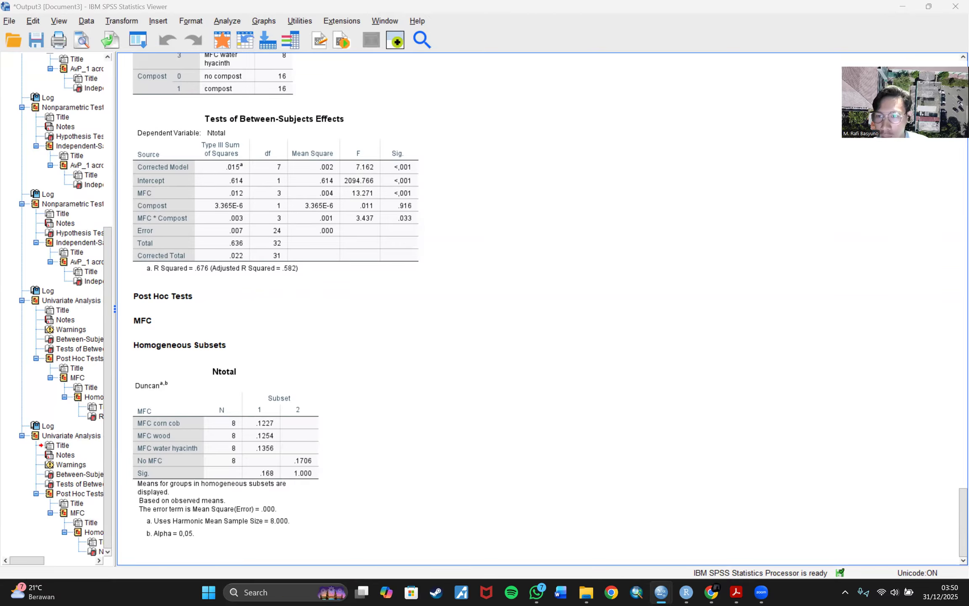
# Step: Review the Duncan homogeneous subsets of the MFC treatments for Ntotal along with the preceding univariate output
pyautogui.moveTo(271, 321); pyautogui.dragTo(238, 478)
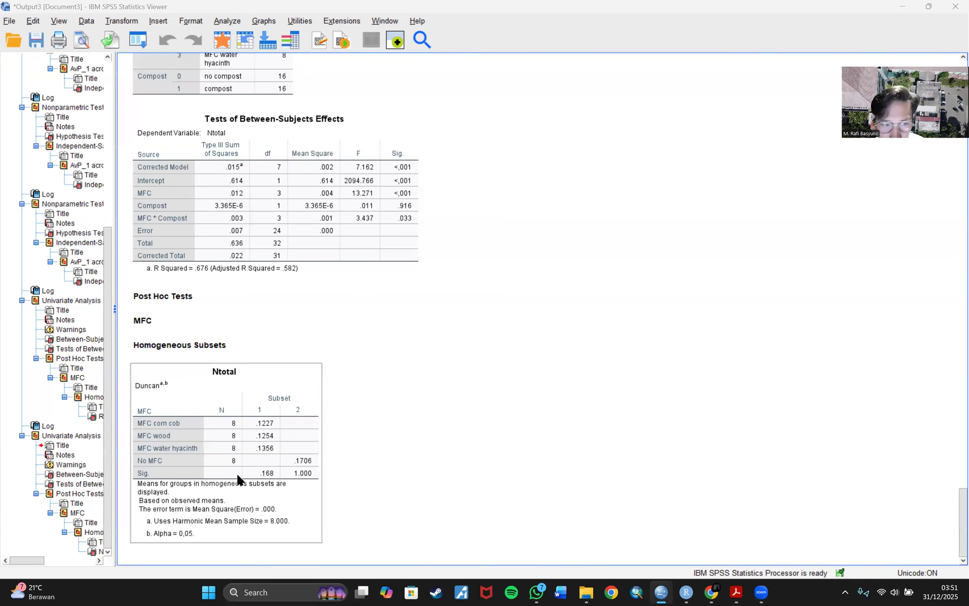
pyautogui.scroll(8, 244, 337)
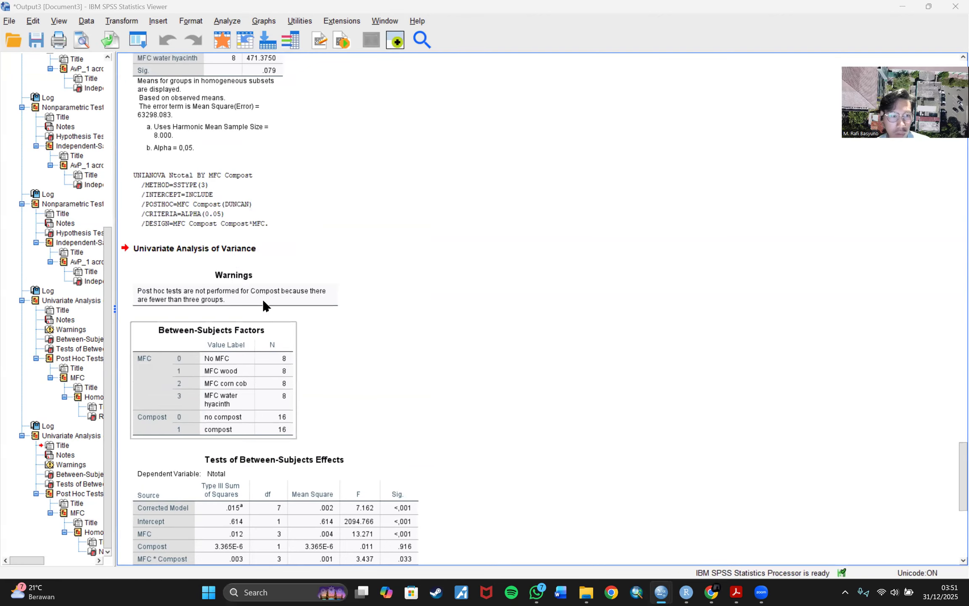
pyautogui.scroll(9, 263, 298)
pyautogui.scroll(-17, 278, 332)
pyautogui.click(182, 295)
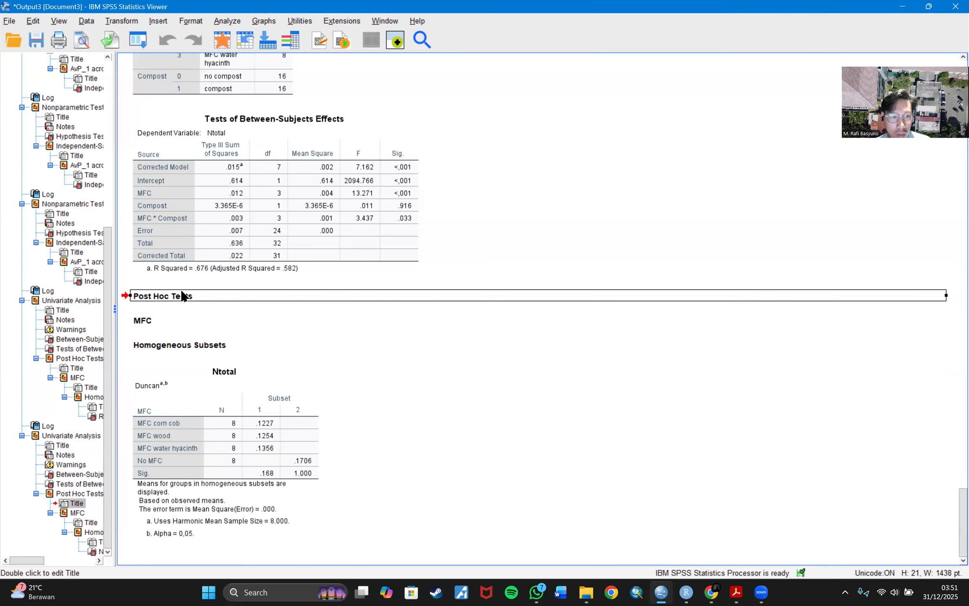
pyautogui.click(62, 493)
pyautogui.moveTo(534, 297); pyautogui.dragTo(511, 338)
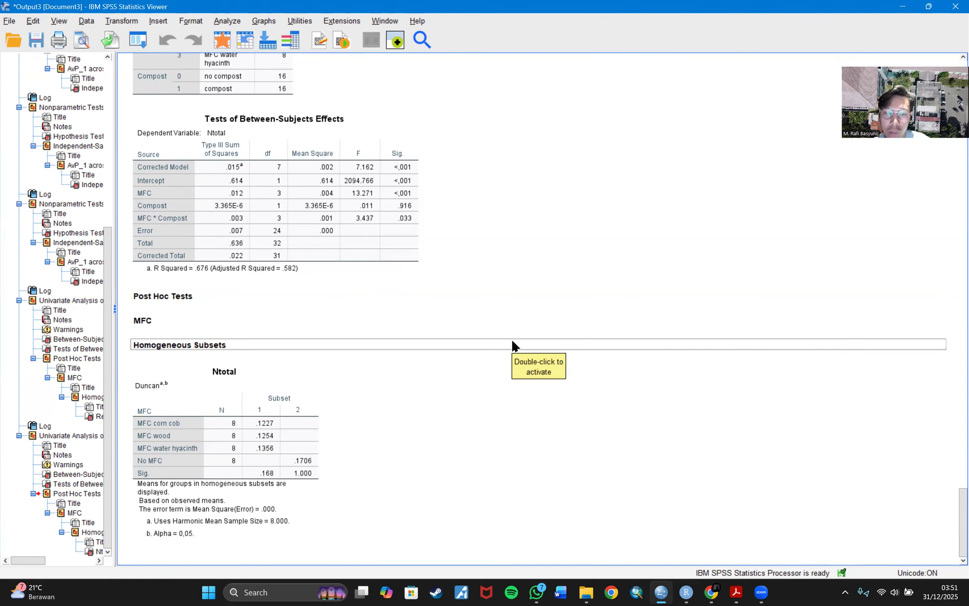
pyautogui.moveTo(512, 338); pyautogui.dragTo(159, 413)
pyautogui.click(184, 422)
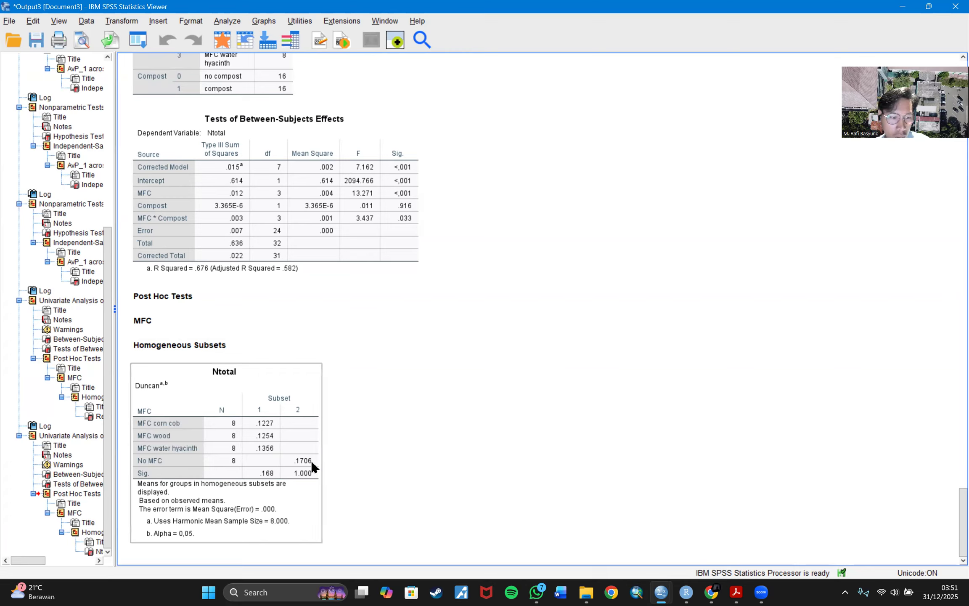
pyautogui.moveTo(288, 483); pyautogui.dragTo(820, 164)
pyautogui.moveTo(313, 393); pyautogui.dragTo(449, 288)
pyautogui.scroll(15, 371, 302)
pyautogui.scroll(-5, 361, 316)
pyautogui.scroll(5, 320, 322)
pyautogui.scroll(-5, 324, 324)
pyautogui.scroll(-10, 324, 331)
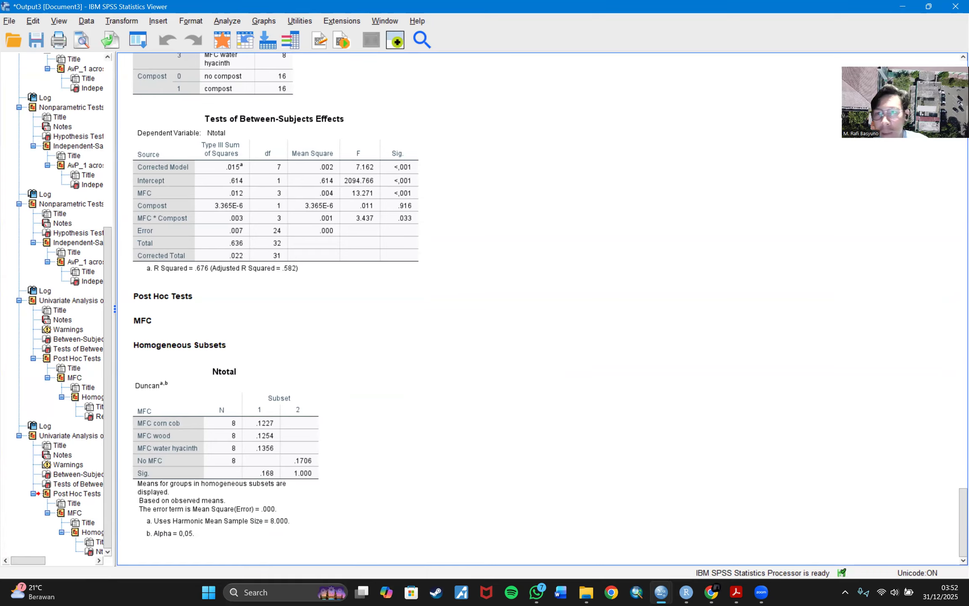
pyautogui.click(842, 115)
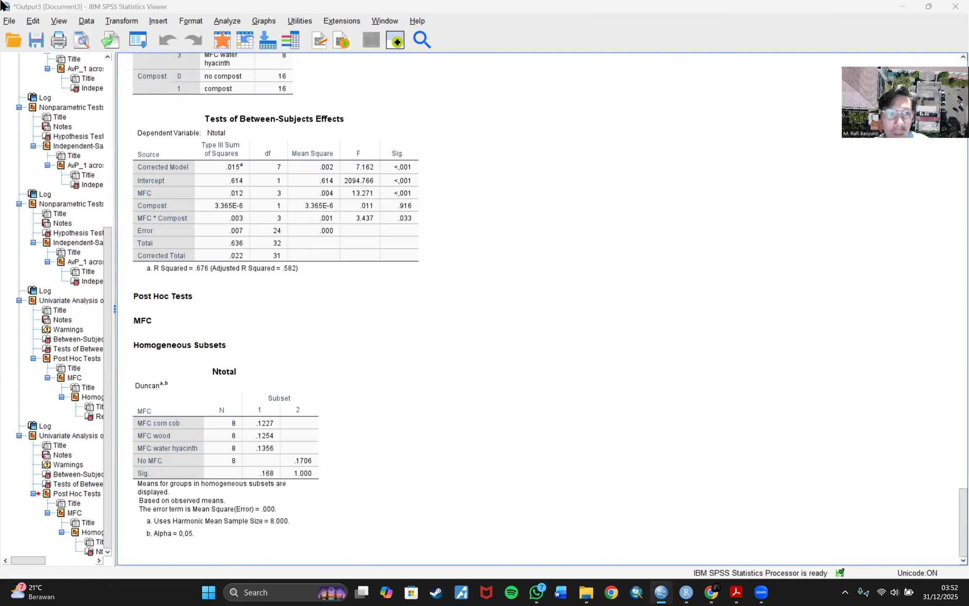
# Step: Run a two-tailed bivariate Pearson correlation on Redoks77, Ntotal and AvP_1, flagging significant correlations
pyautogui.click(227, 20)
pyautogui.moveTo(292, 72)
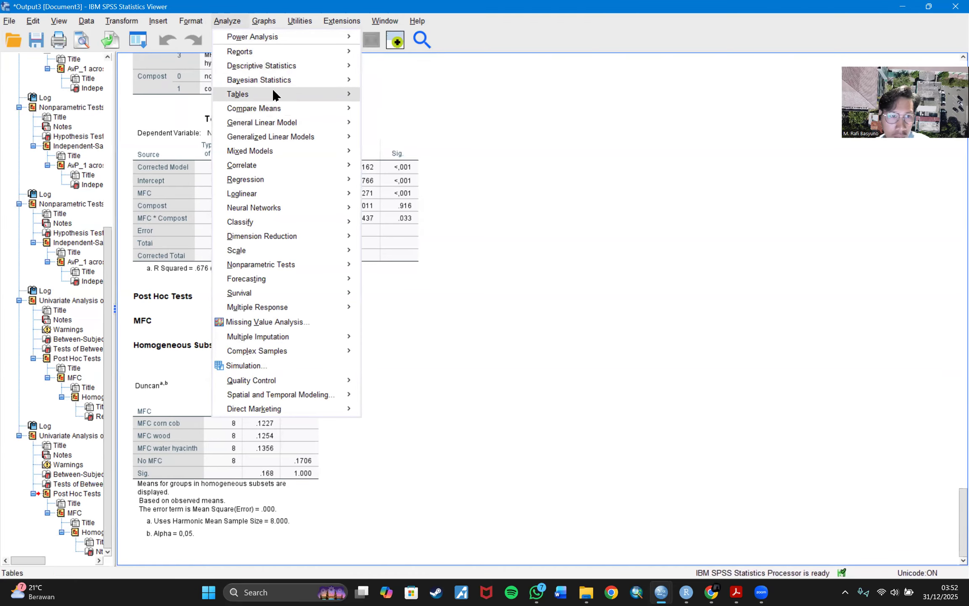
pyautogui.moveTo(280, 163)
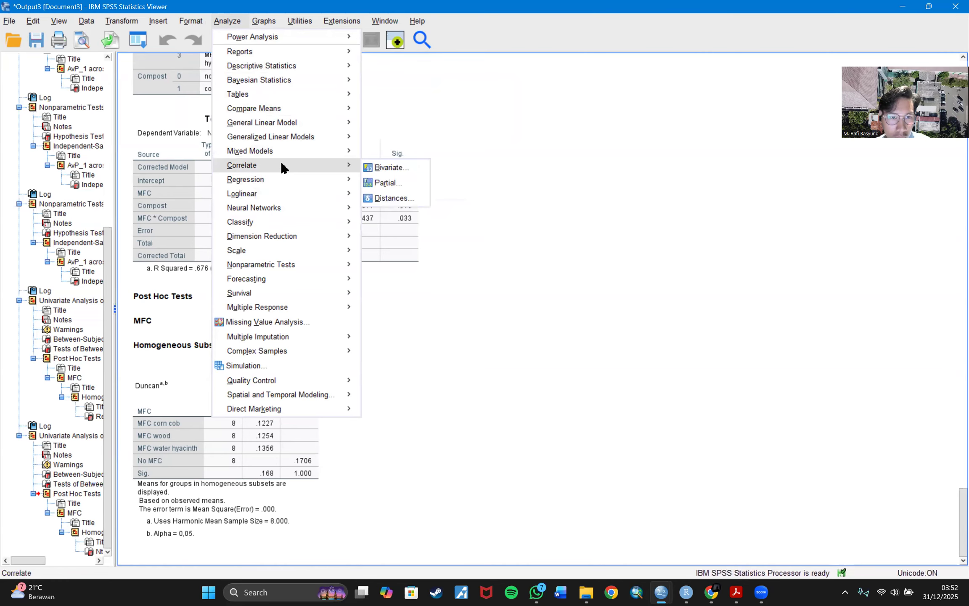
pyautogui.click(378, 168)
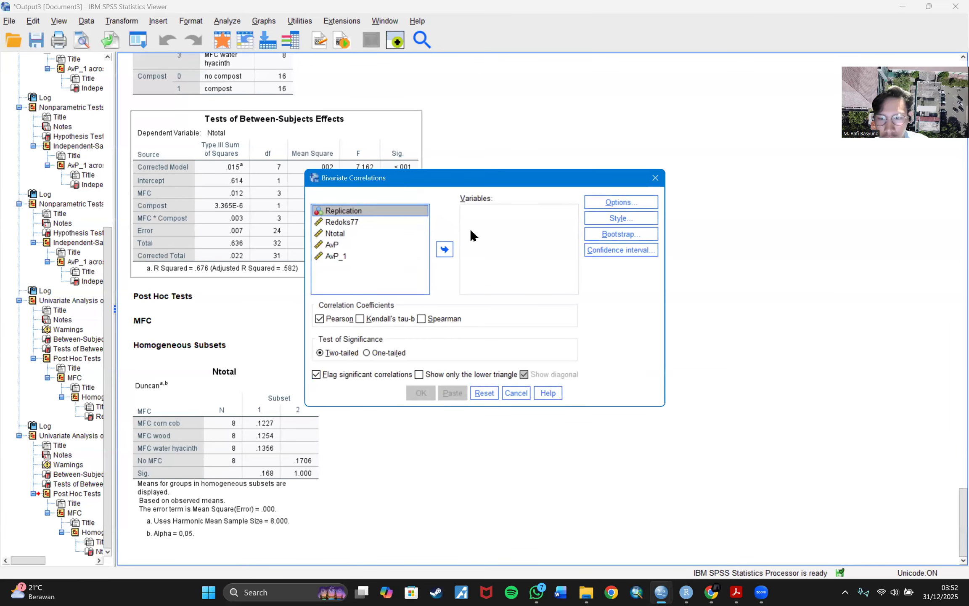
pyautogui.click(338, 227)
pyautogui.keyDown('ctrl'); pyautogui.click(339, 234); pyautogui.keyUp('ctrl')
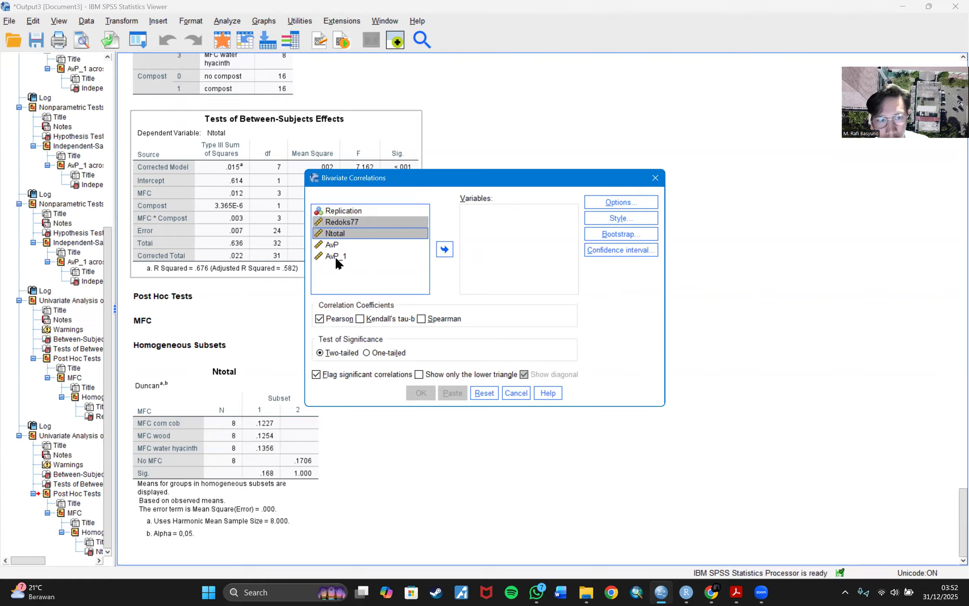
pyautogui.keyDown('ctrl'); pyautogui.click(339, 256); pyautogui.keyUp('ctrl')
pyautogui.click(444, 249)
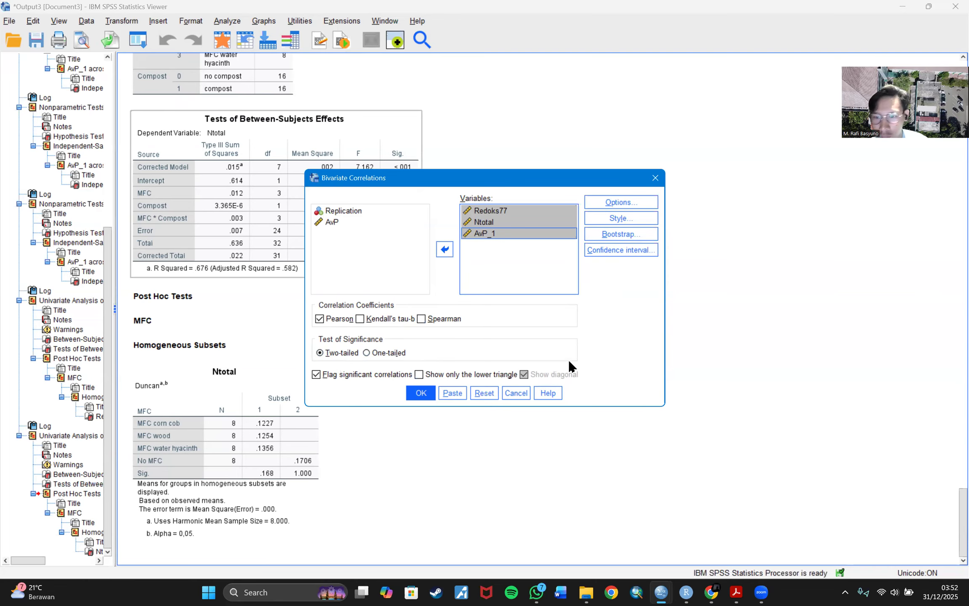
pyautogui.click(421, 394)
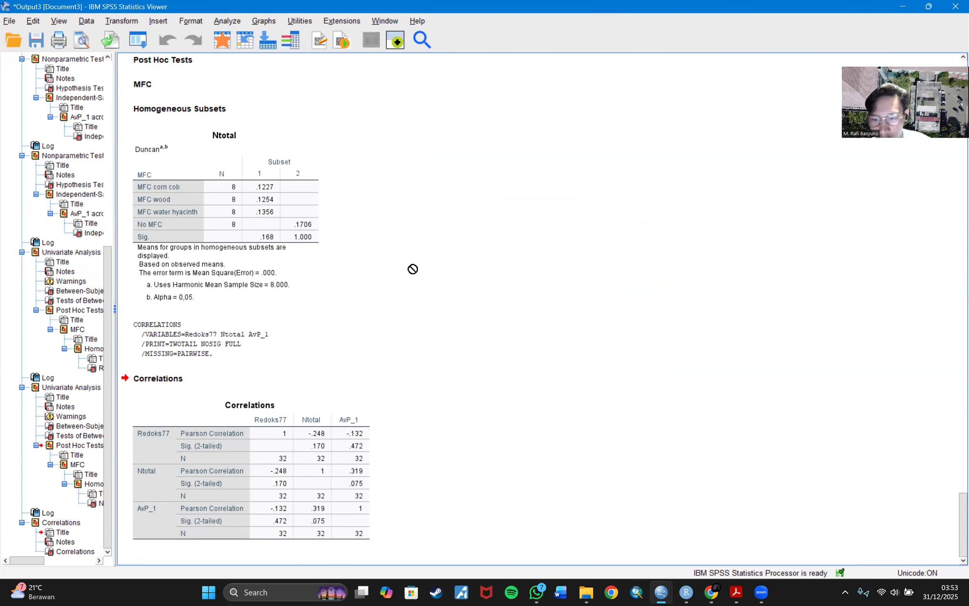
# Step: Examine the Pearson coefficients and two-tailed significance values between Redoks77, Ntotal and AvP_1 in the correlations table
pyautogui.click(212, 434)
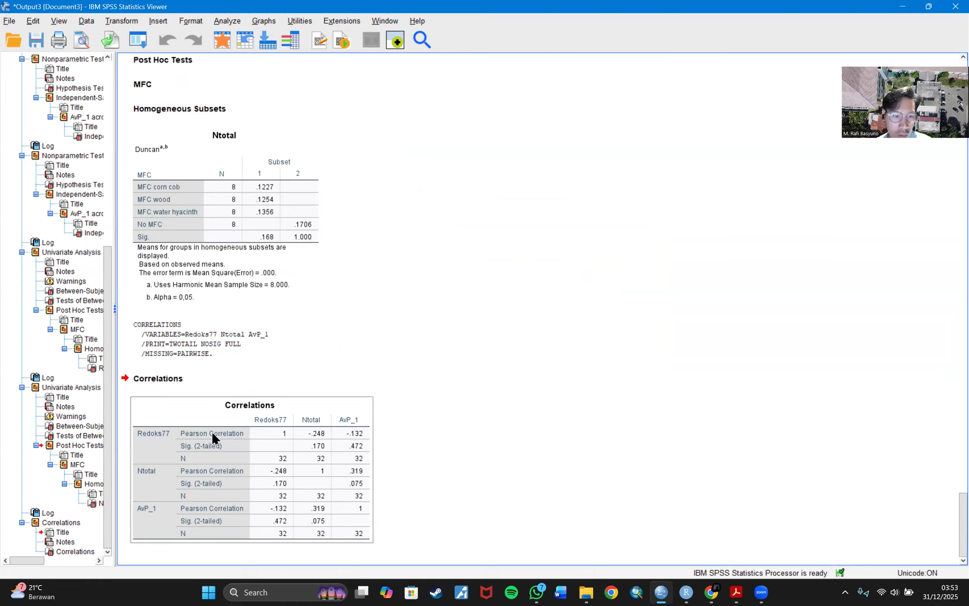
pyautogui.moveTo(358, 434)
pyautogui.mouseDown()
pyautogui.moveTo(450, 437)
pyautogui.moveTo(522, 420)
pyautogui.moveTo(357, 437)
pyautogui.mouseUp()
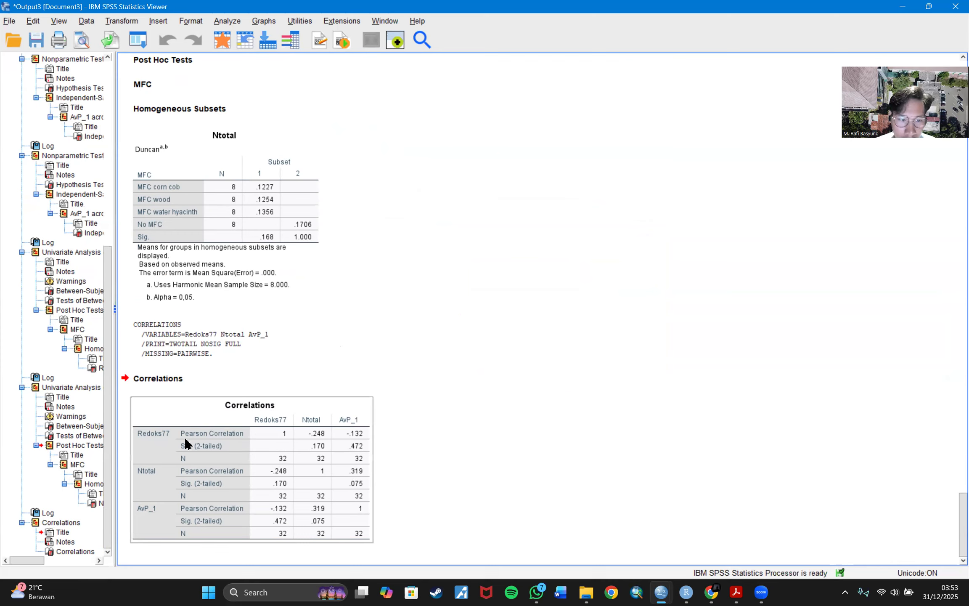
pyautogui.moveTo(313, 422); pyautogui.dragTo(346, 395)
pyautogui.click(566, 345)
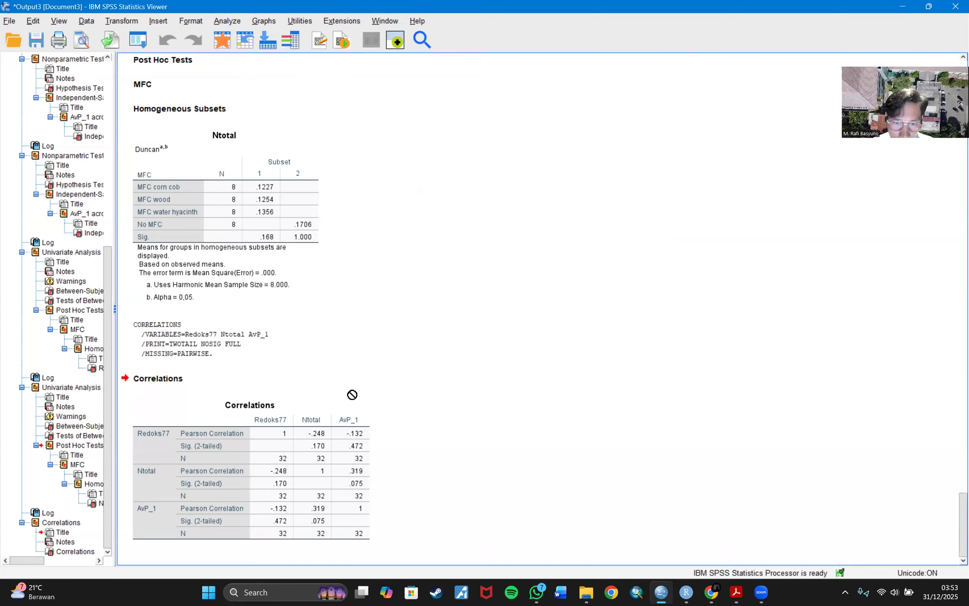
pyautogui.click(346, 447)
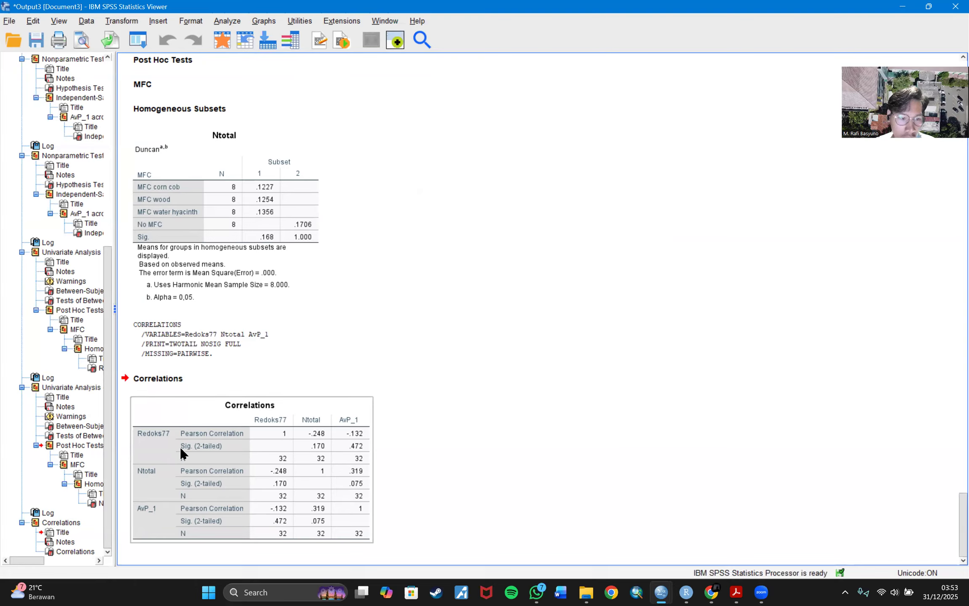
pyautogui.click(394, 467)
pyautogui.click(194, 477)
pyautogui.click(127, 487)
pyautogui.click(139, 484)
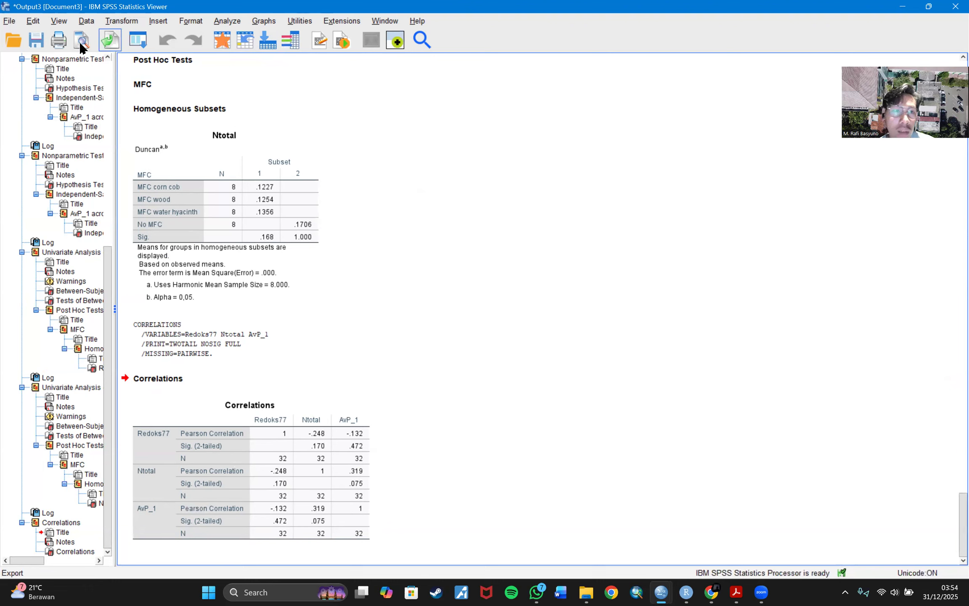
# Step: Create a simple scatterplot with Redoks77 on the Y axis and Ntotal on the X axis
pyautogui.click(265, 23)
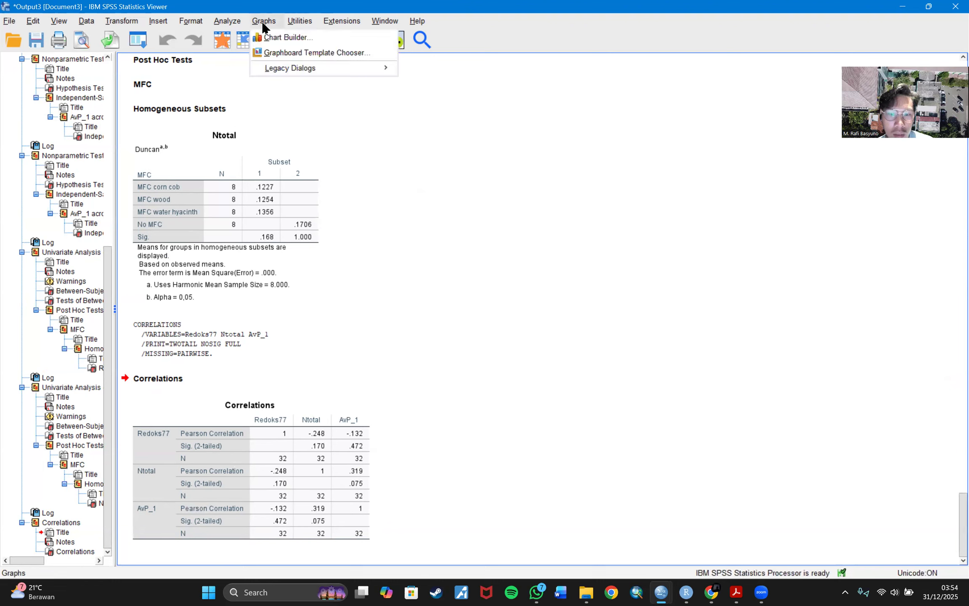
pyautogui.moveTo(281, 68)
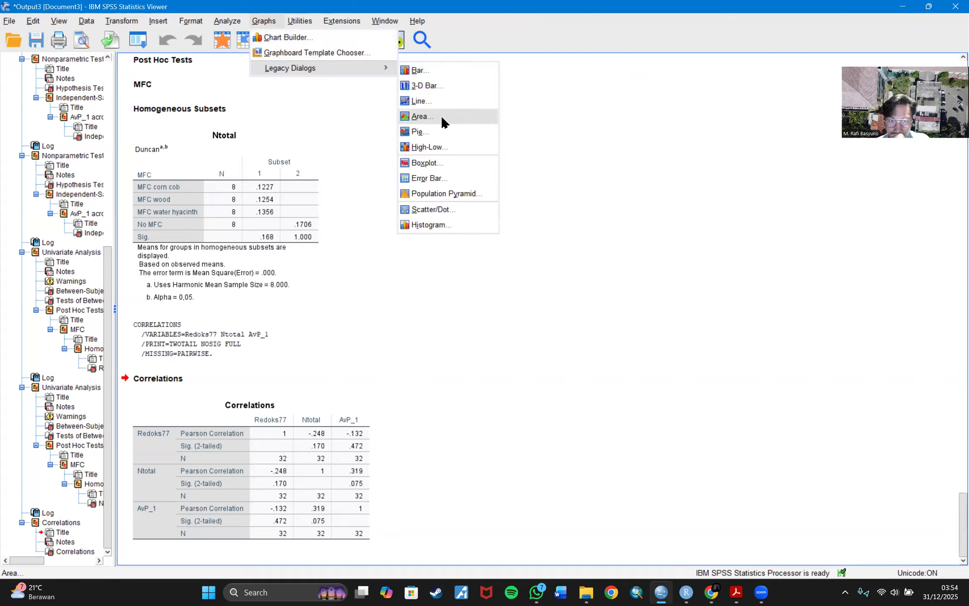
pyautogui.click(459, 208)
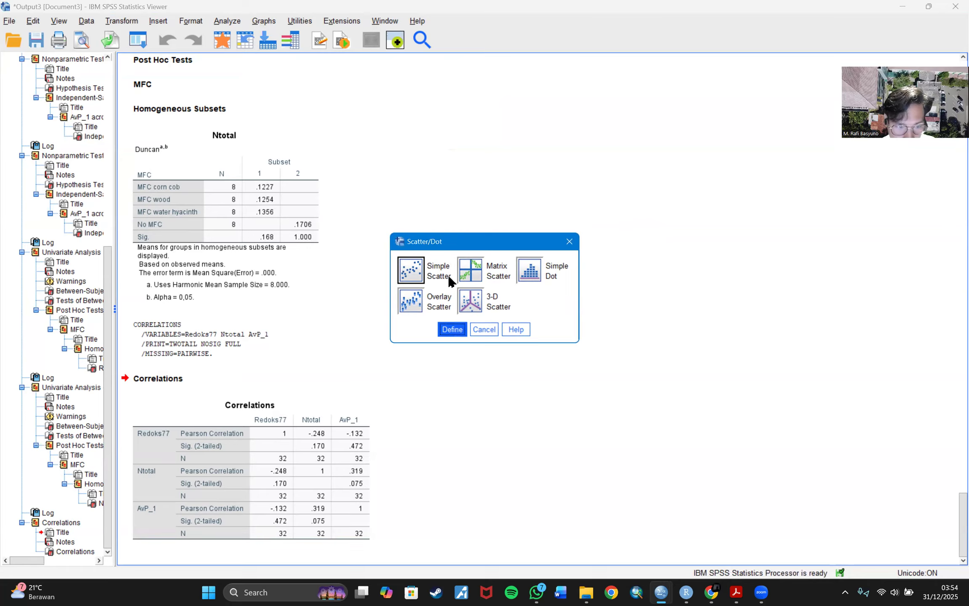
pyautogui.click(454, 330)
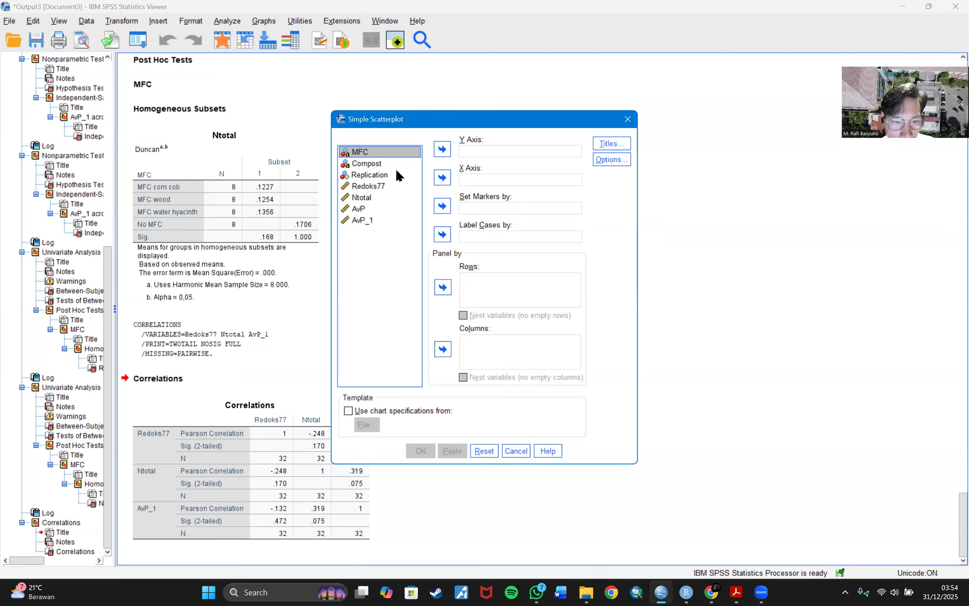
pyautogui.click(357, 188)
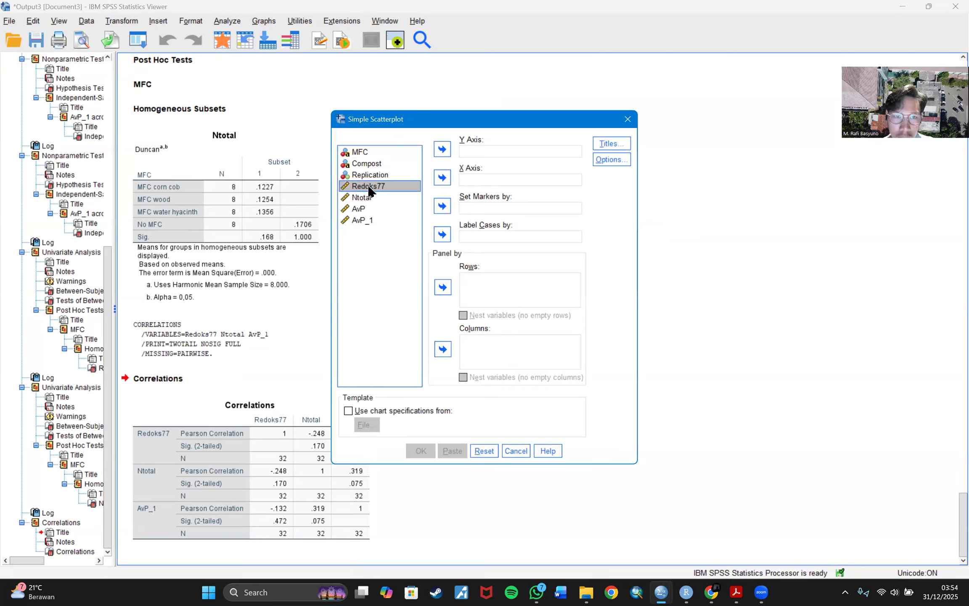
pyautogui.moveTo(368, 190); pyautogui.dragTo(498, 176)
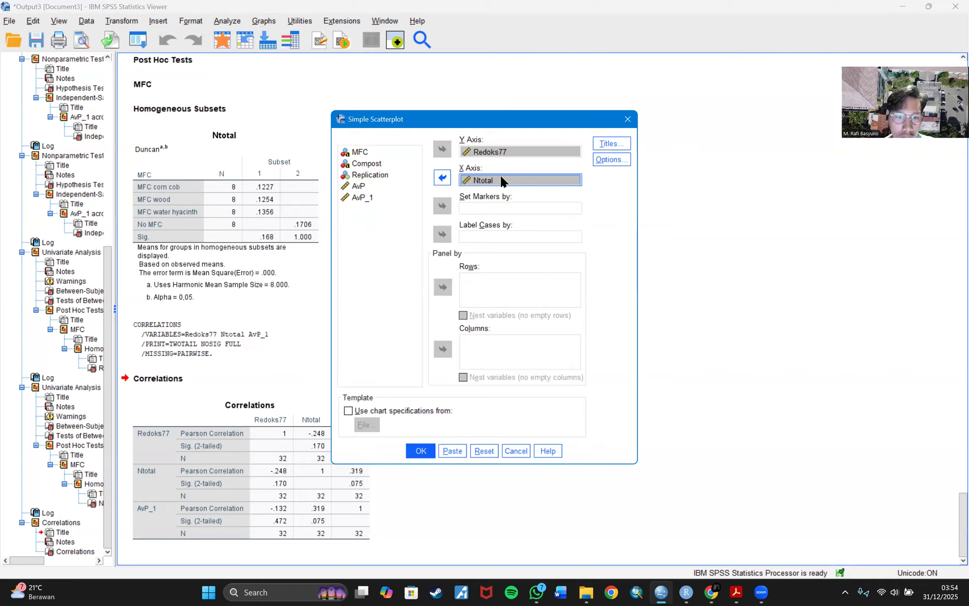
pyautogui.click(422, 451)
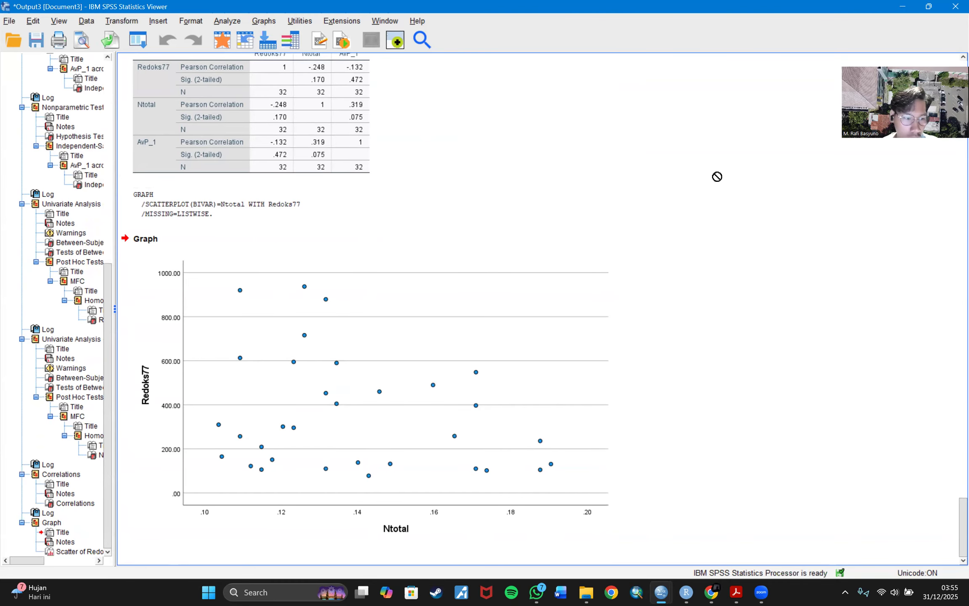
# Step: Add a linear fit line with its attached equation label and no confidence intervals to the Redoks77 by Ntotal scatterplot
pyautogui.click(422, 211)
pyautogui.click(332, 260)
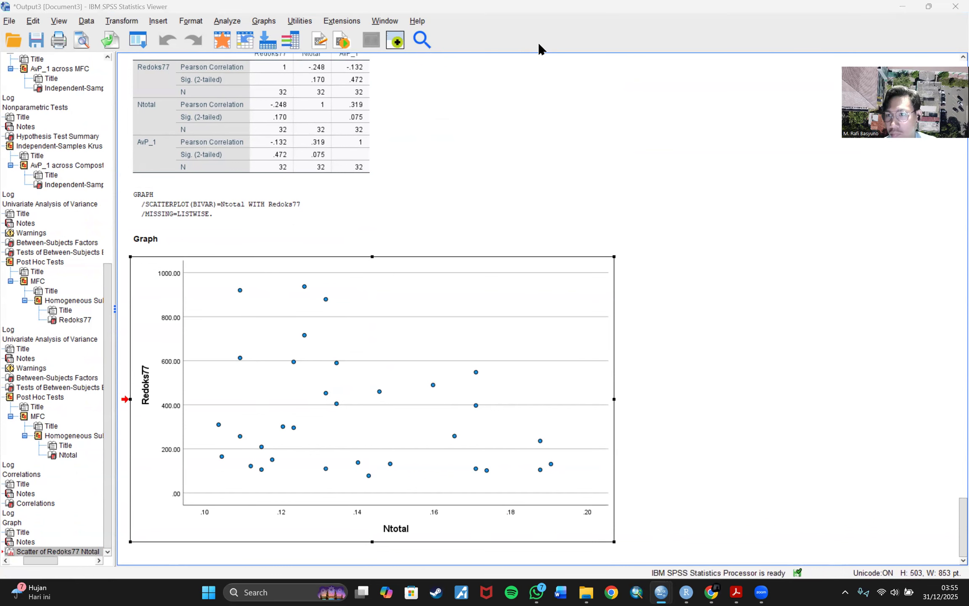
pyautogui.doubleClick(397, 249)
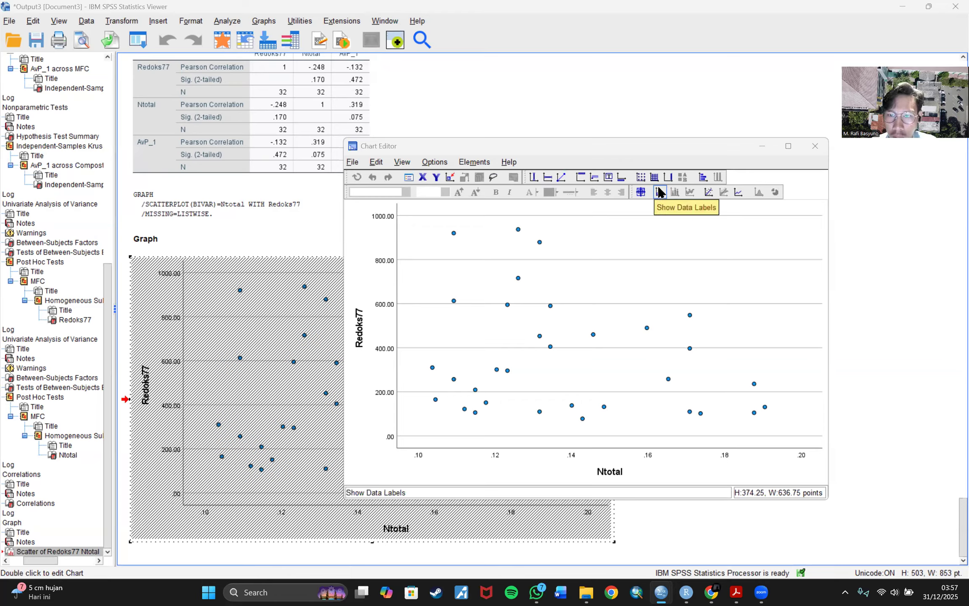
pyautogui.click(709, 193)
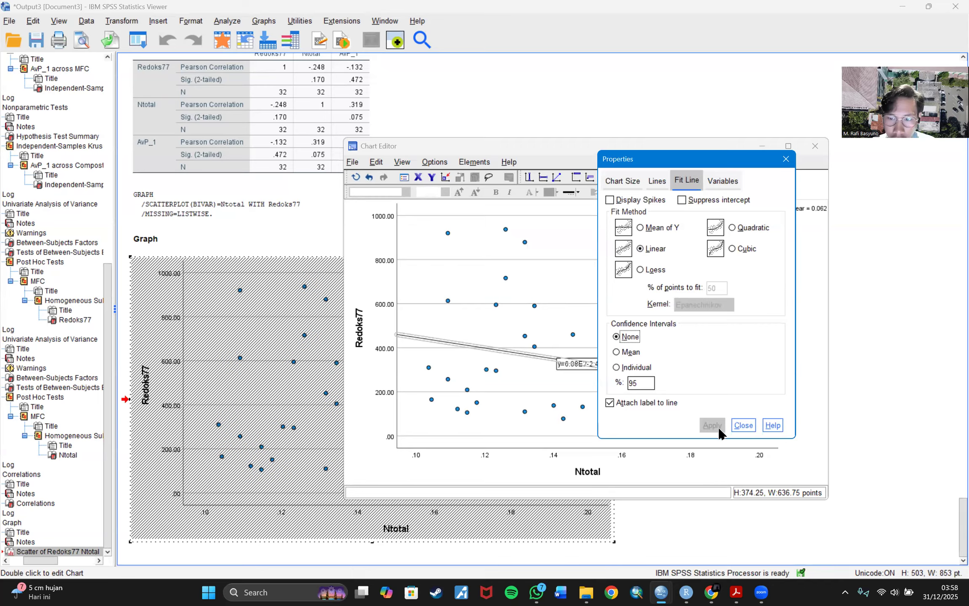
pyautogui.click(746, 427)
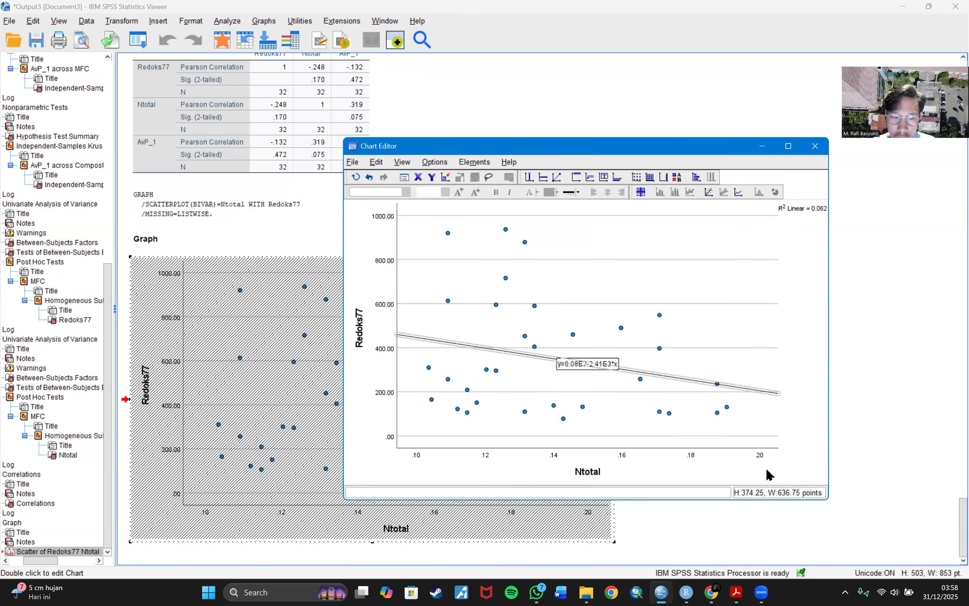
pyautogui.click(815, 147)
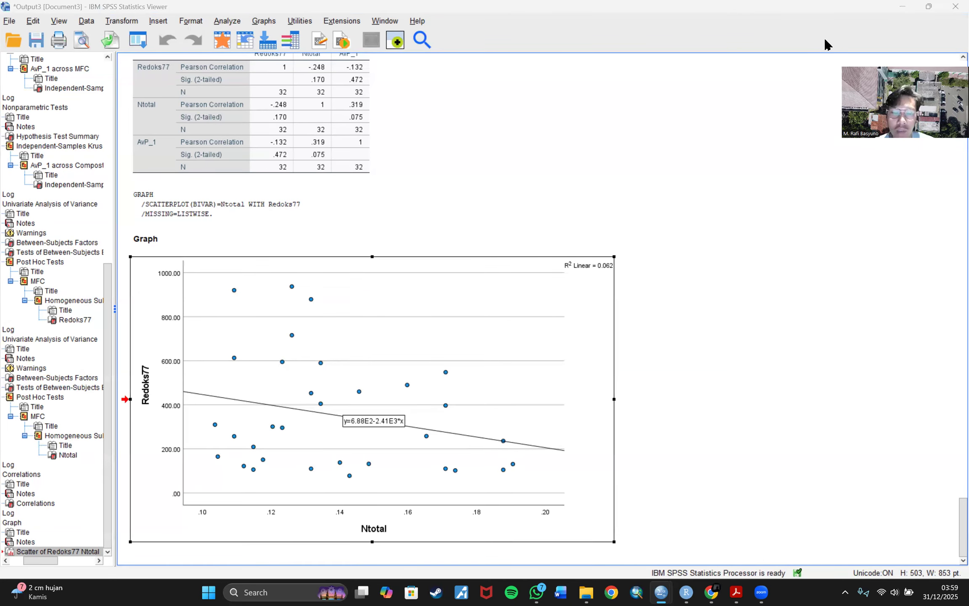
# Step: Examine the fit lines, equations and R² values in the scatterplots of Redoks77 and Ntotal against AvP_1
pyautogui.scroll(8, 448, 443)
pyautogui.scroll(-8, 197, 346)
pyautogui.scroll(4, 270, 300)
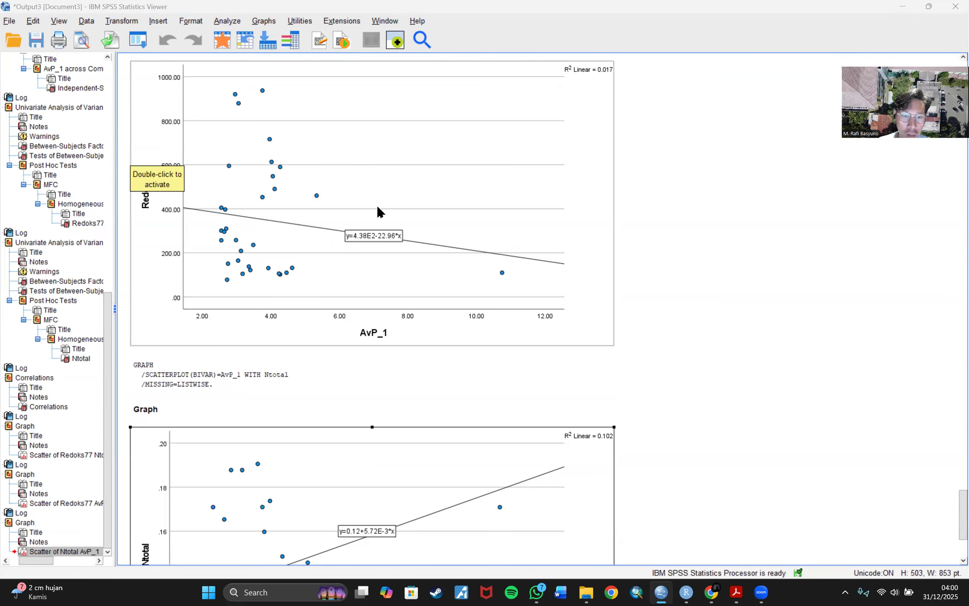
pyautogui.scroll(-3, 382, 215)
pyautogui.scroll(3, 501, 382)
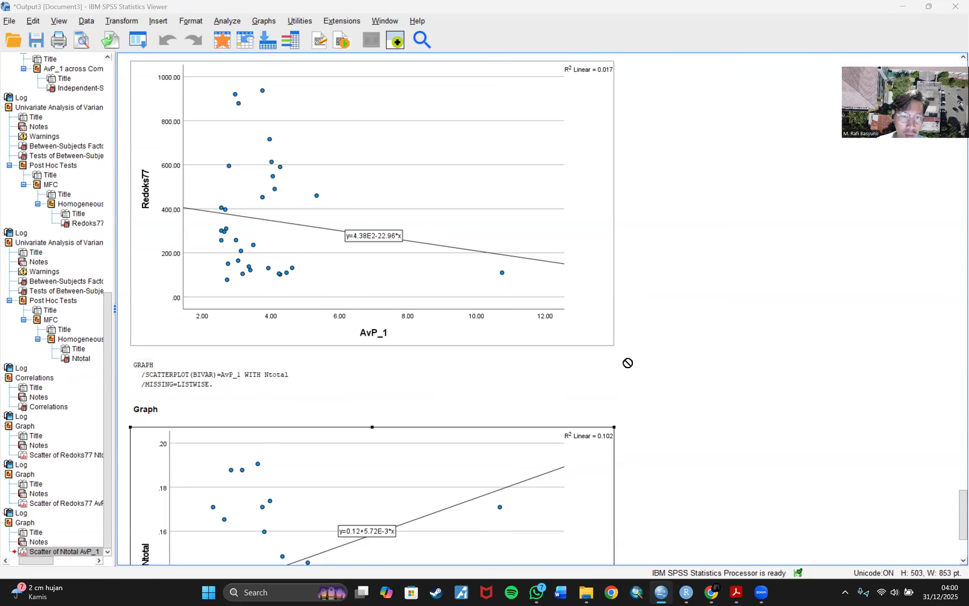
pyautogui.scroll(-3, 526, 252)
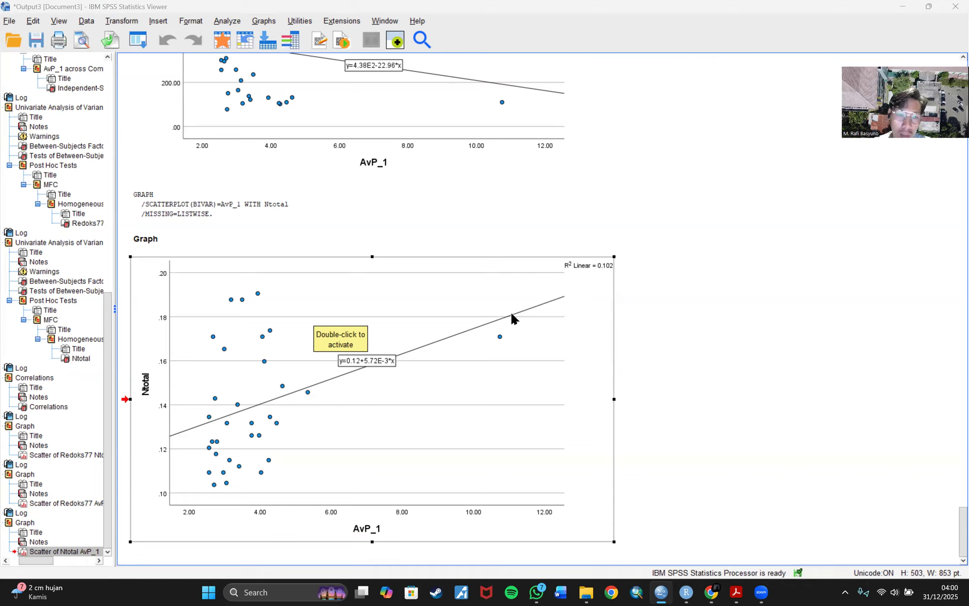
pyautogui.moveTo(571, 297)
pyautogui.mouseDown()
pyautogui.moveTo(626, 283)
pyautogui.moveTo(565, 282)
pyautogui.mouseUp()
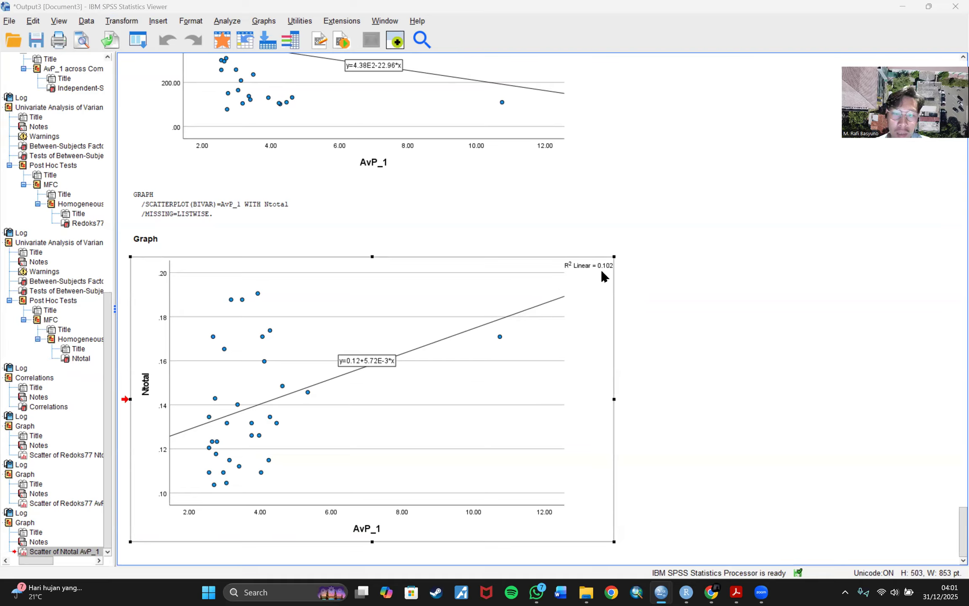
pyautogui.moveTo(612, 273); pyautogui.dragTo(550, 193)
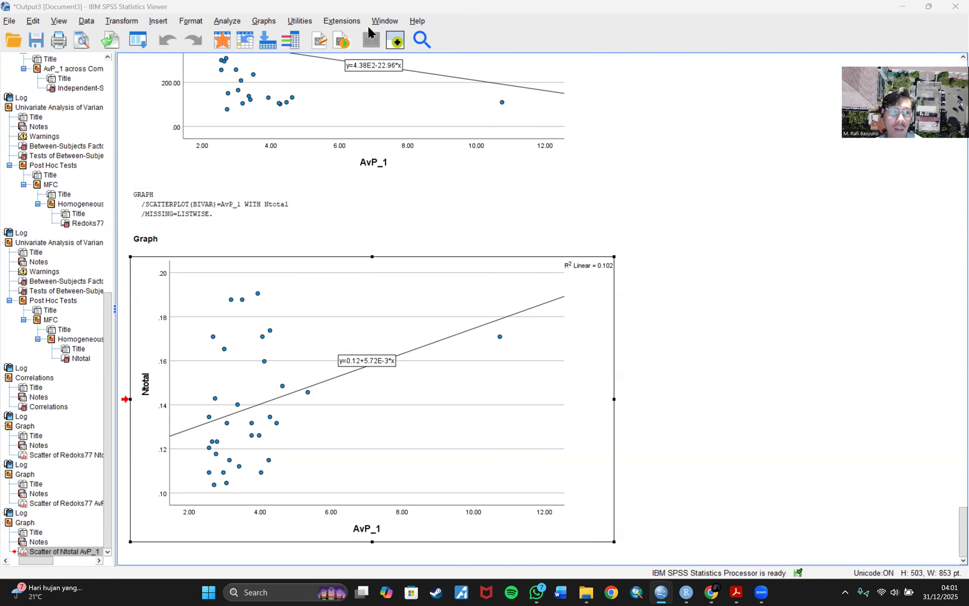
# Step: Review the earlier output back to the One-Sample Kolmogorov-Smirnov results for Redoks77, Ntotal and AvP
pyautogui.scroll(15, 543, 331)
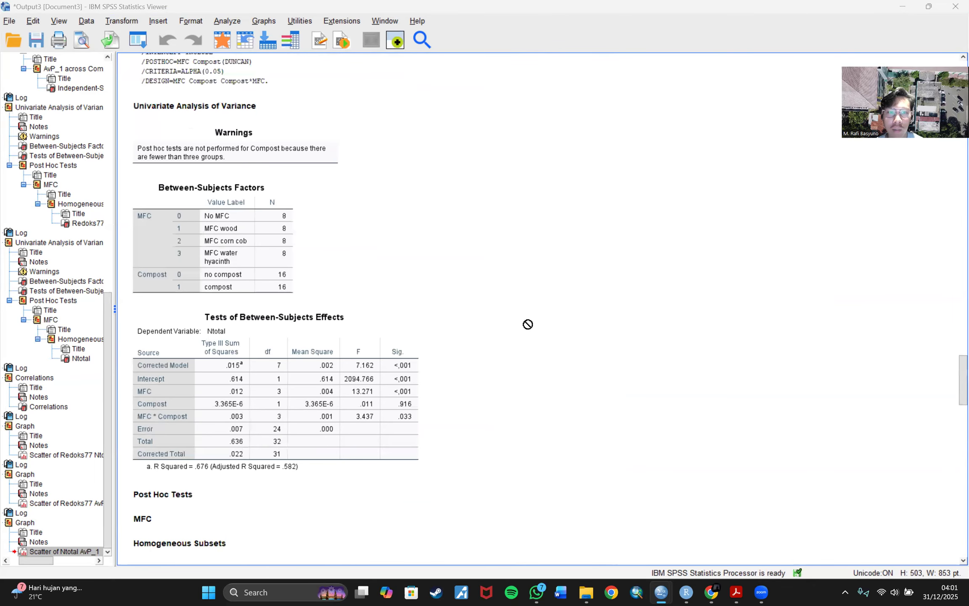
pyautogui.scroll(15, 528, 324)
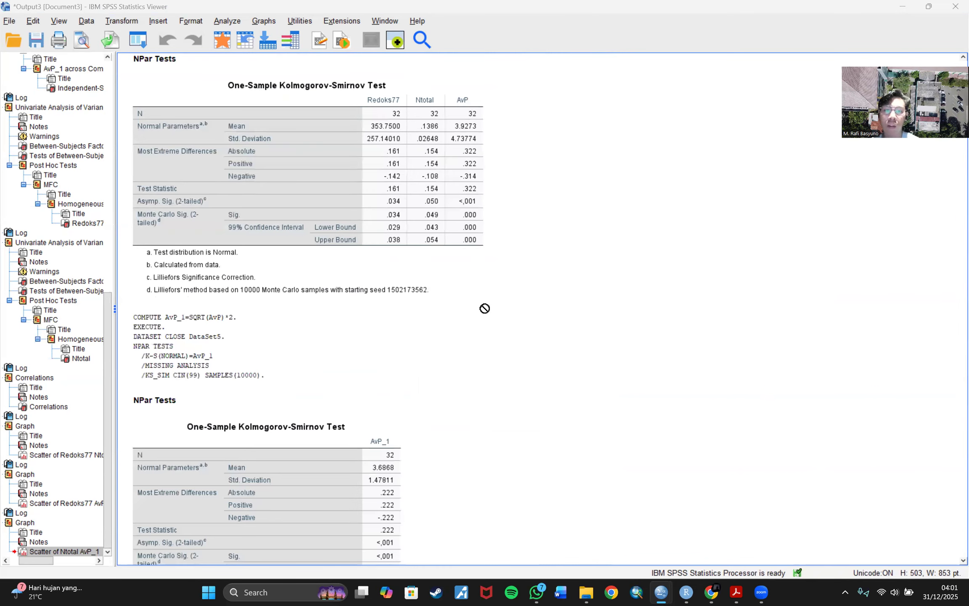
pyautogui.click(468, 297)
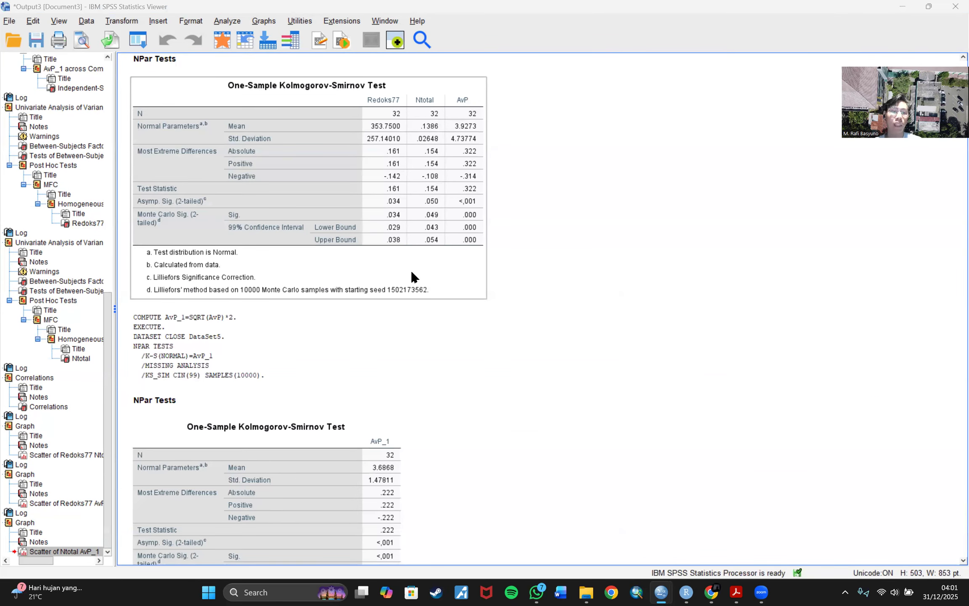
pyautogui.scroll(3, 379, 217)
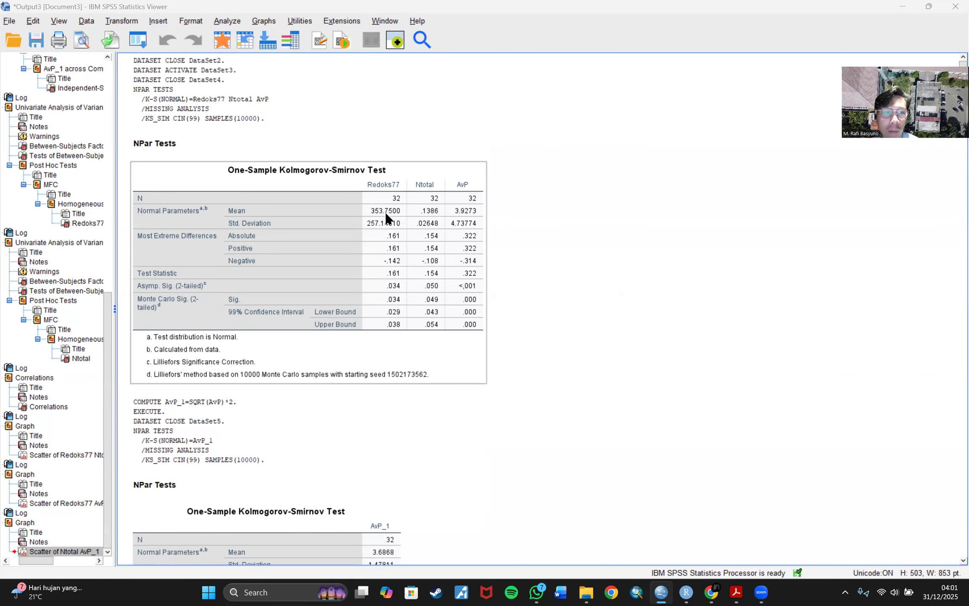
pyautogui.moveTo(456, 217); pyautogui.dragTo(441, 252)
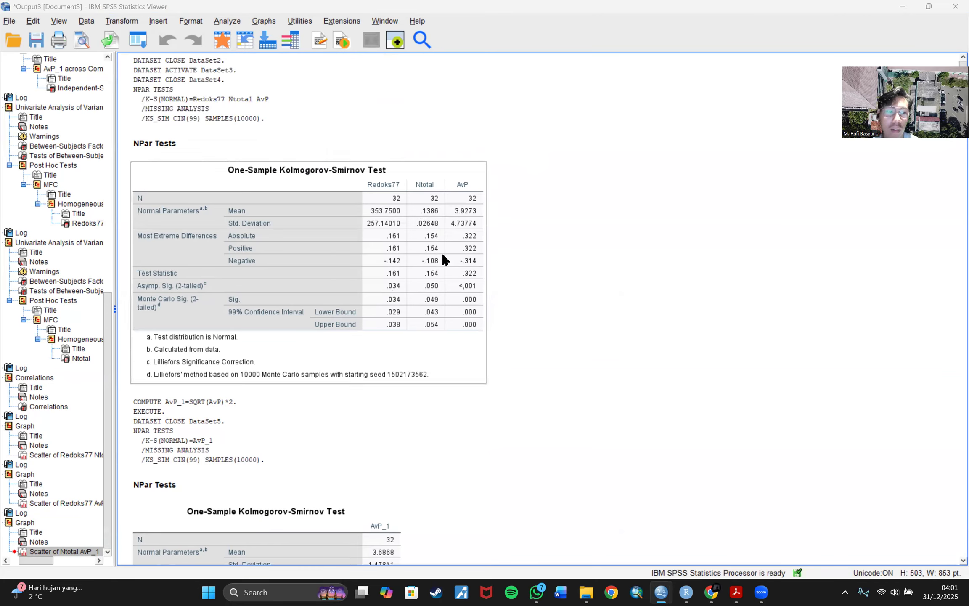
pyautogui.scroll(-10, 445, 261)
pyautogui.scroll(-20, 414, 265)
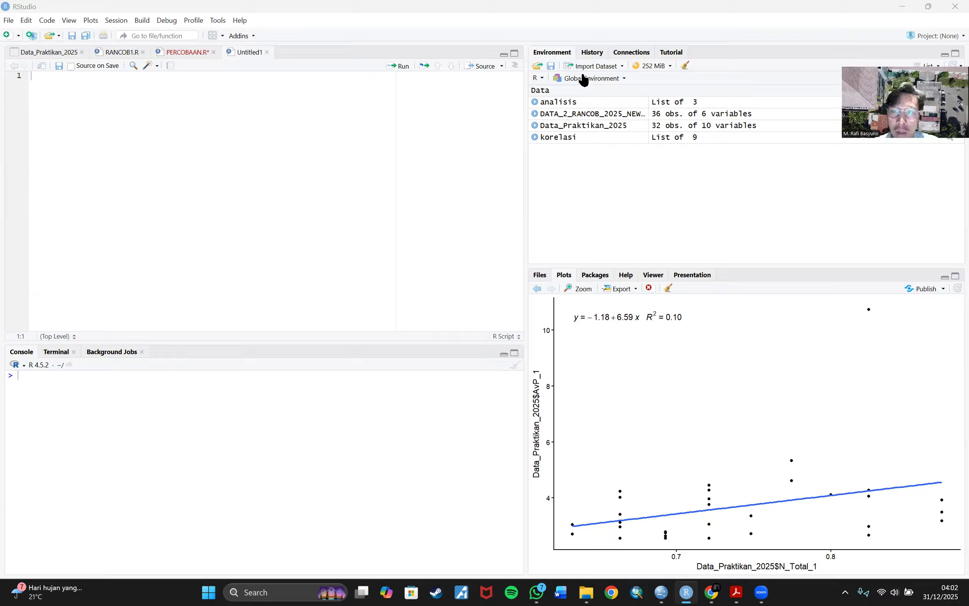
pyautogui.click(593, 66)
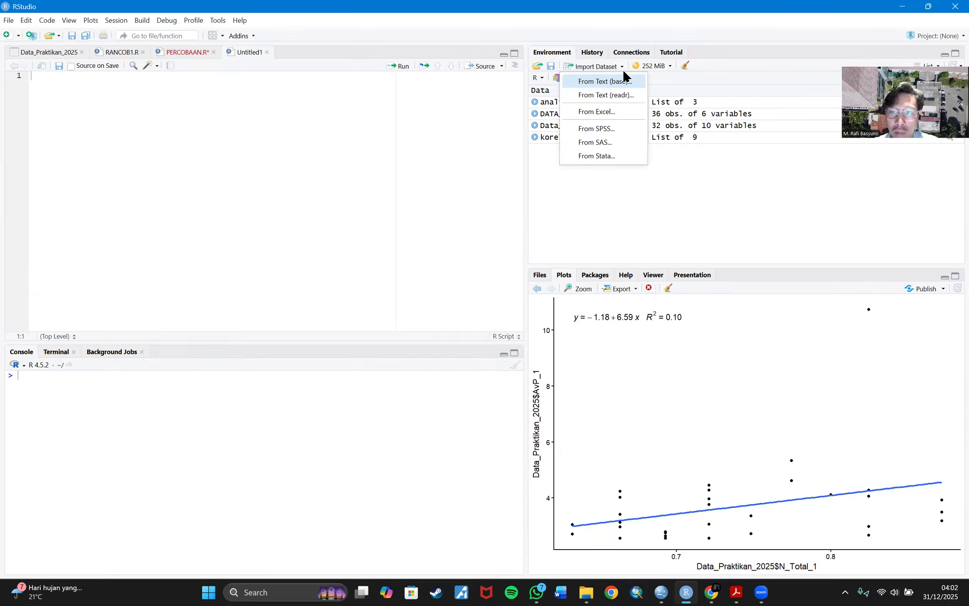
pyautogui.click(594, 112)
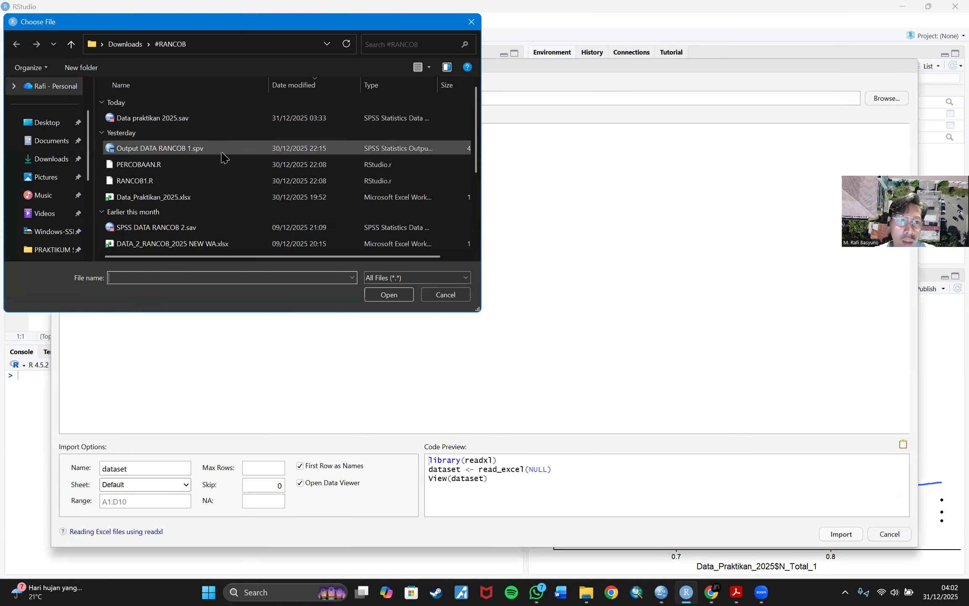
pyautogui.scroll(-3, 177, 190)
pyautogui.scroll(5, 181, 139)
pyautogui.click(198, 197)
pyautogui.moveTo(350, 21); pyautogui.dragTo(346, 34)
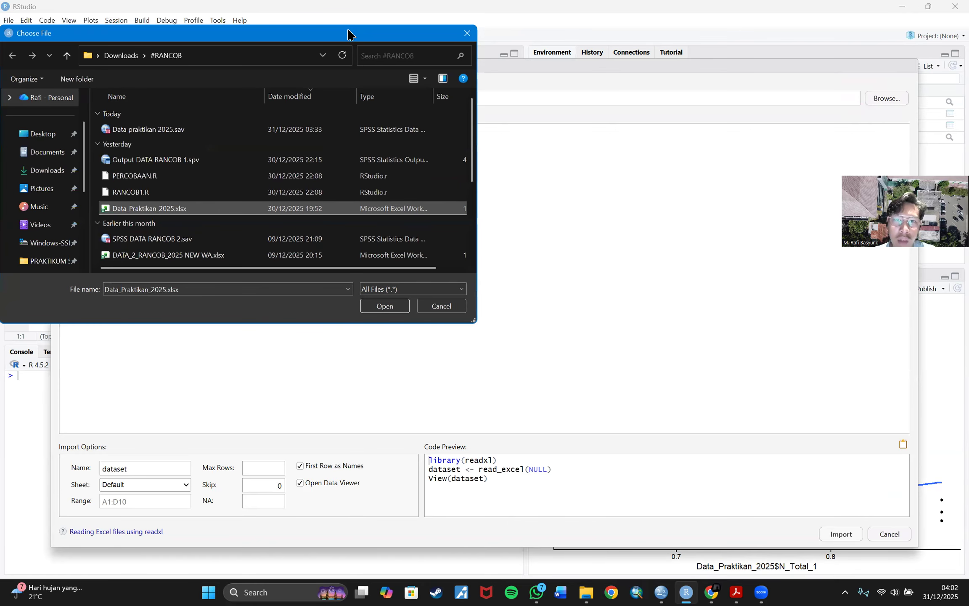
pyautogui.press('Escape')
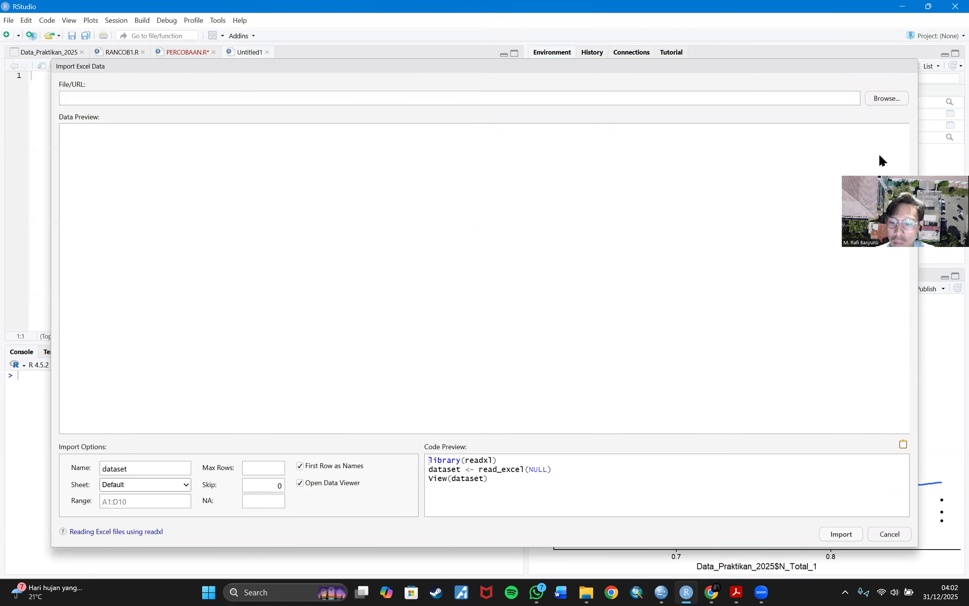
pyautogui.click(878, 538)
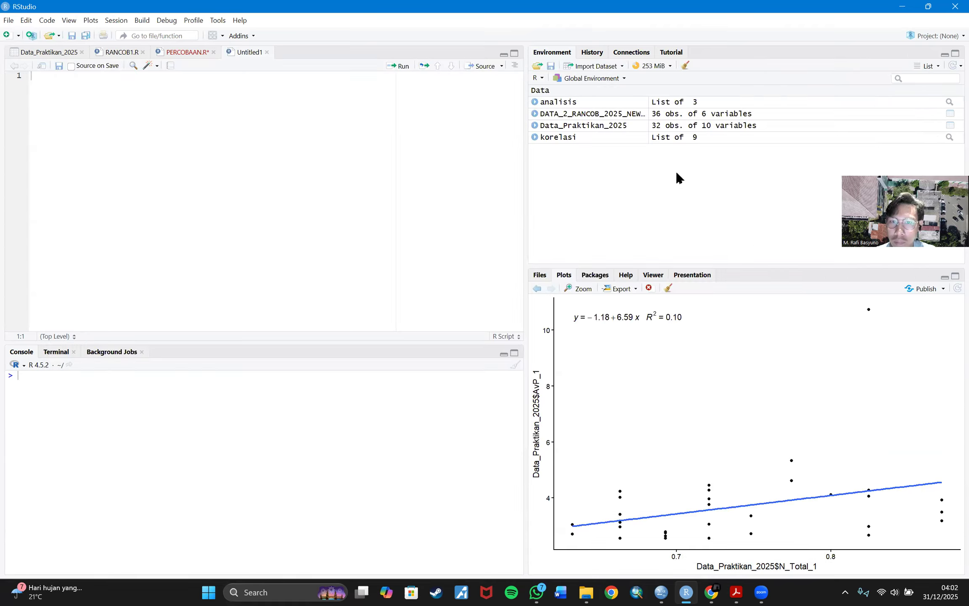
# Step: View the loaded Data_Praktikan_2025 dataset and load Data_Praktikan_2025.xlsx from the #RANCOB folder into the Excel import preview
pyautogui.doubleClick(581, 125)
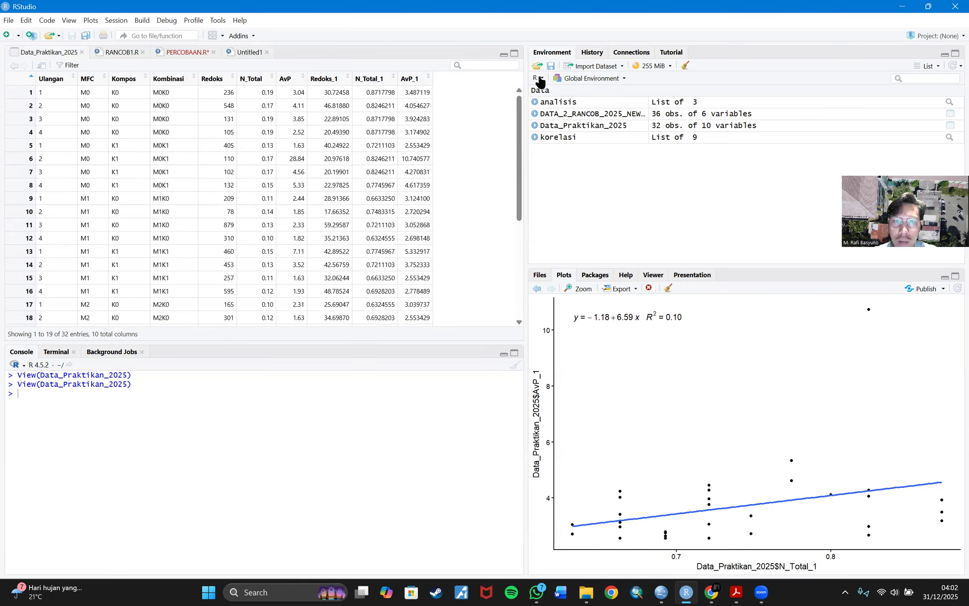
pyautogui.click(593, 66)
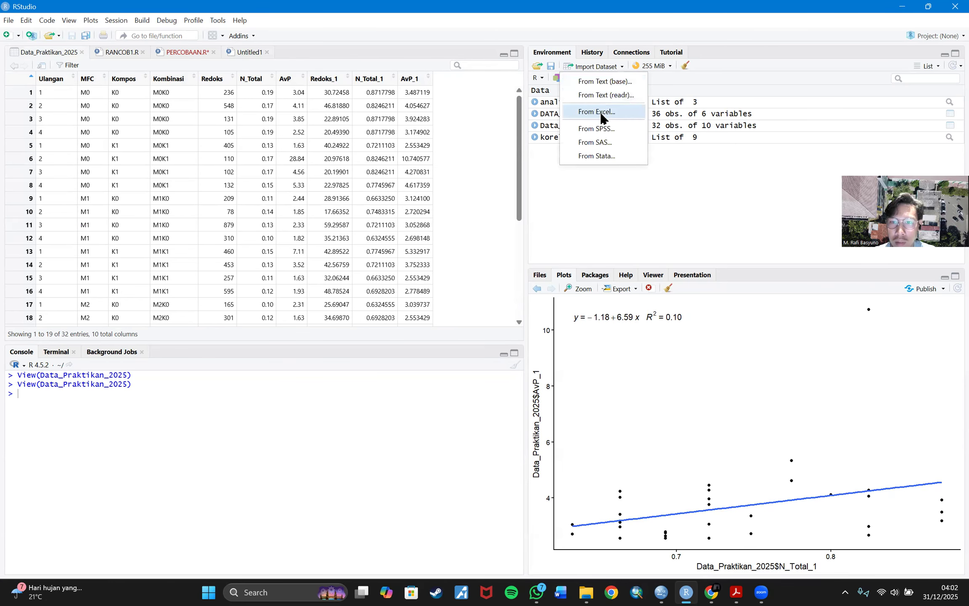
pyautogui.click(600, 111)
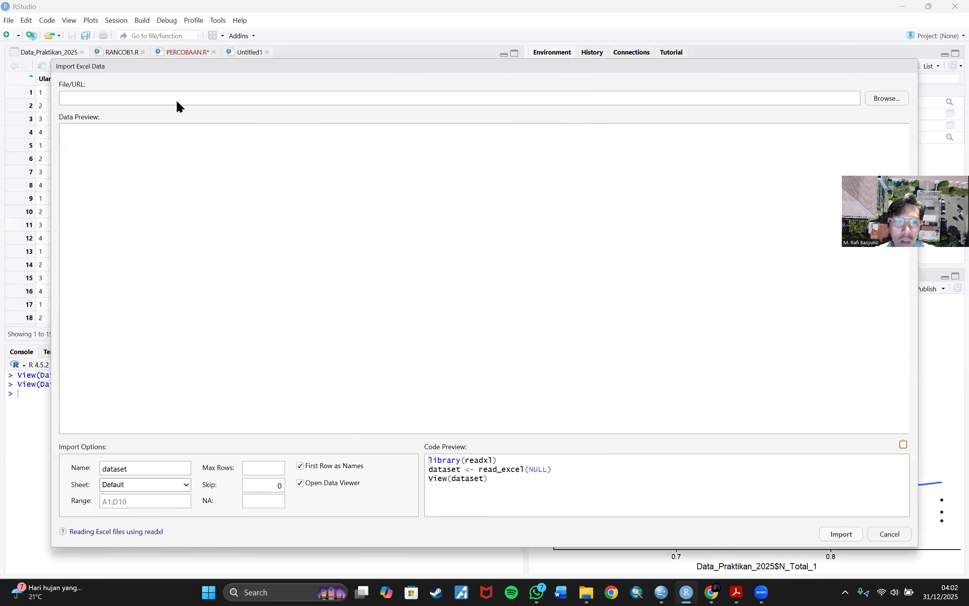
pyautogui.click(185, 322)
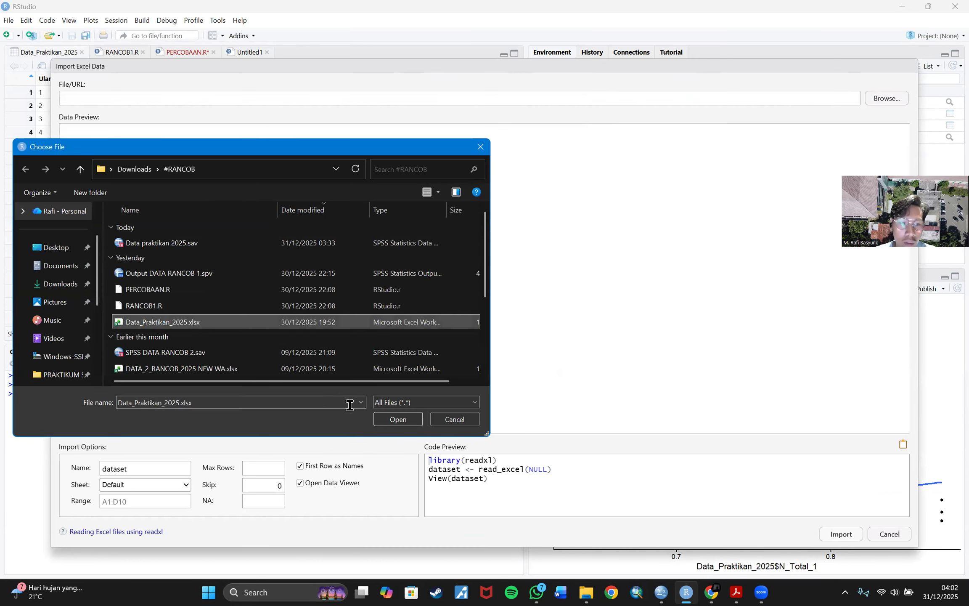
pyautogui.click(398, 419)
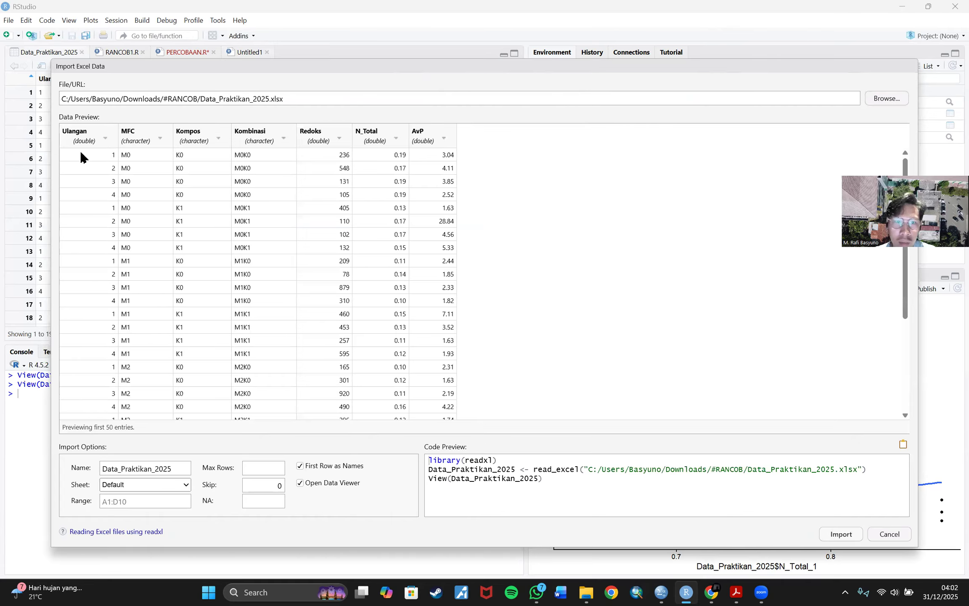
# Step: Set Redoks, N_Total and AvP to numeric and Ulangan to character, then import the Excel data as Data_Praktikan_2025
pyautogui.click(320, 143)
pyautogui.click(325, 170)
pyautogui.click(384, 143)
pyautogui.click(391, 183)
pyautogui.click(428, 148)
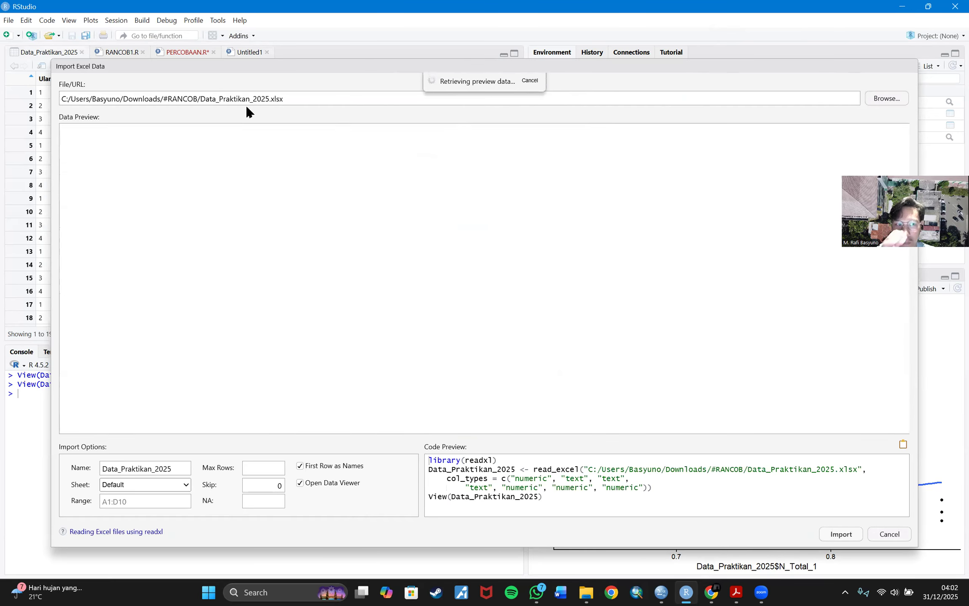
pyautogui.click(106, 139)
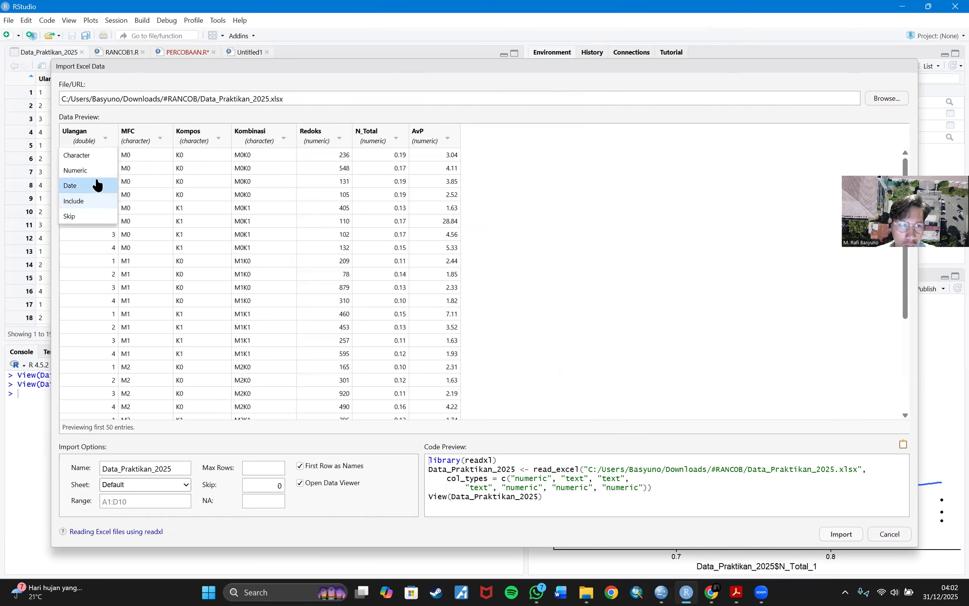
pyautogui.click(83, 157)
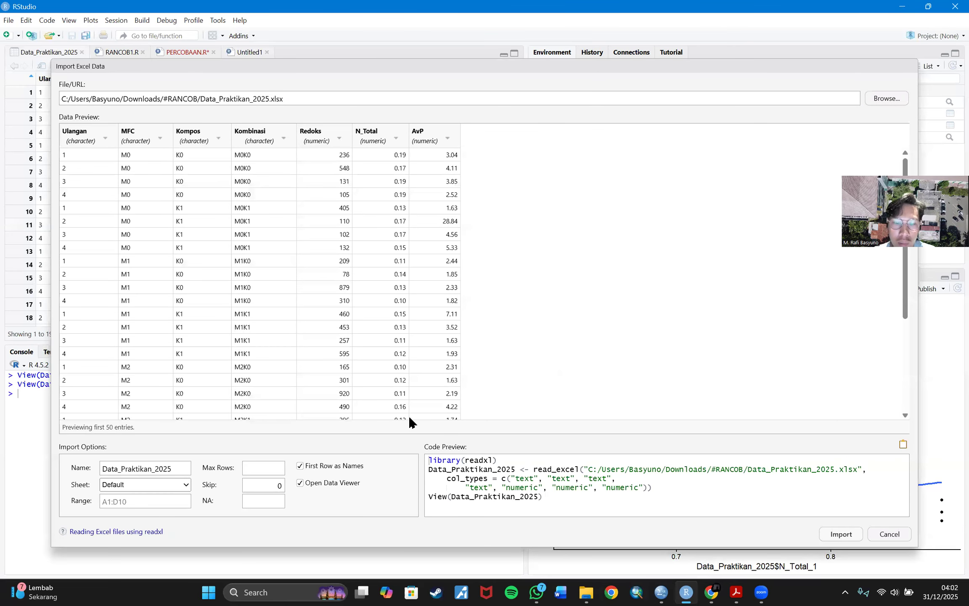
pyautogui.click(844, 537)
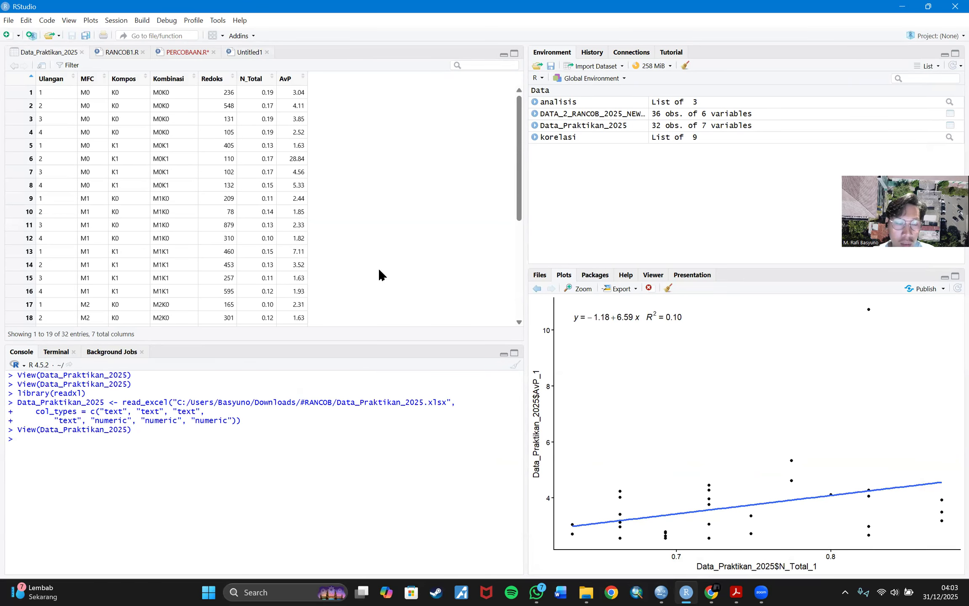
# Step: Open the empty Untitled1 script and place its tab directly after the Data_Praktikan_2025 tab
pyautogui.click(245, 53)
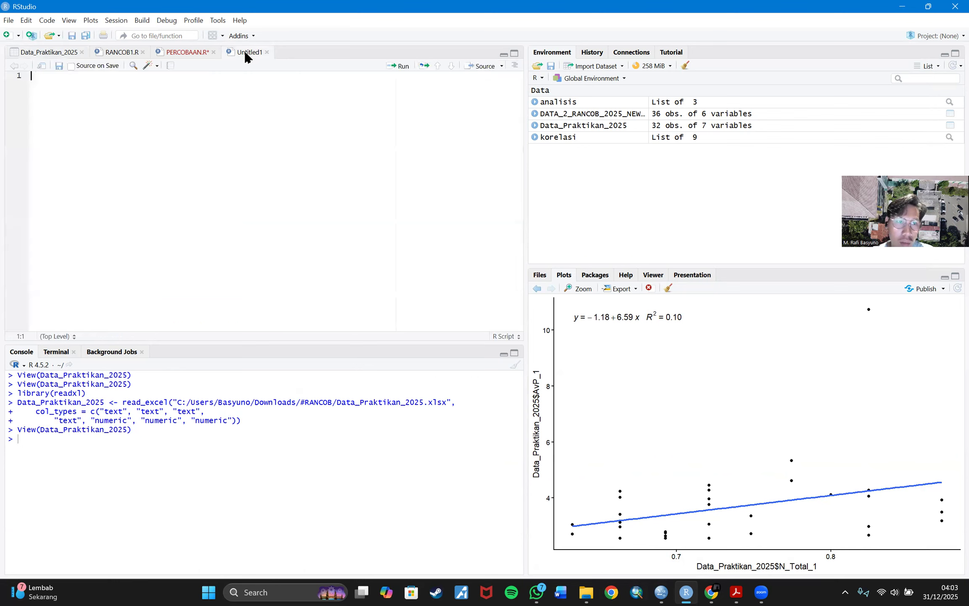
pyautogui.moveTo(239, 52); pyautogui.dragTo(201, 61)
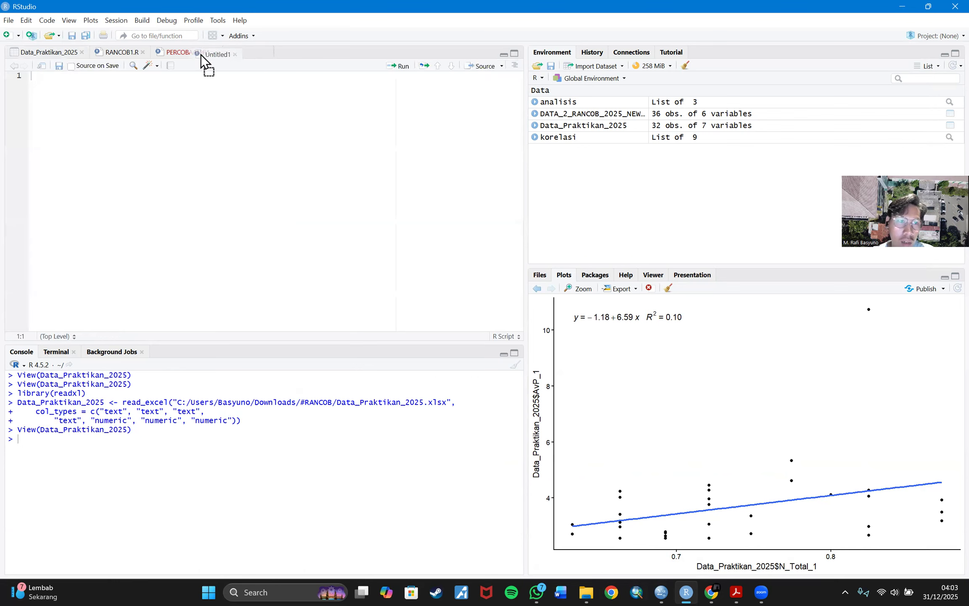
pyautogui.click(7, 35)
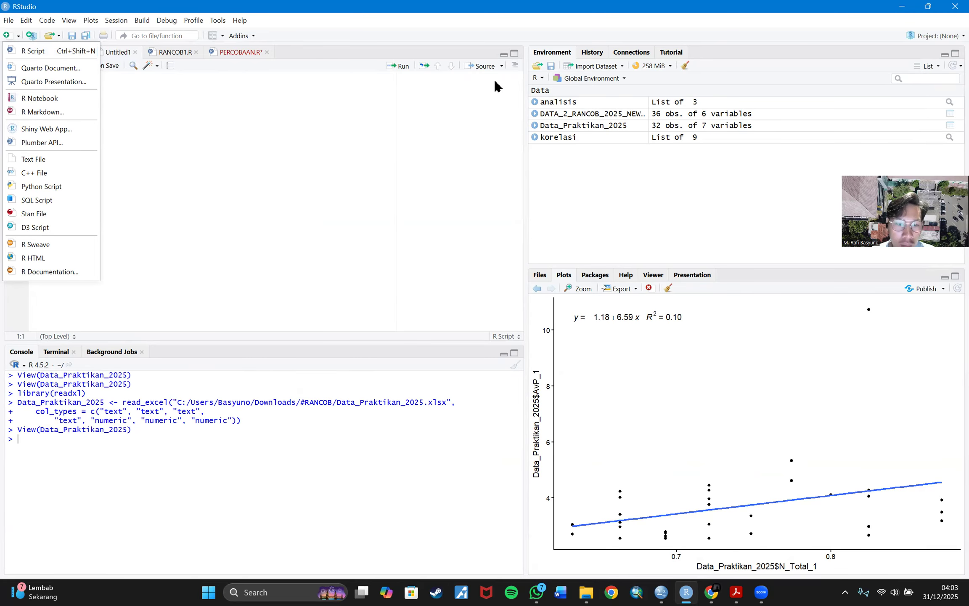
pyautogui.click(404, 121)
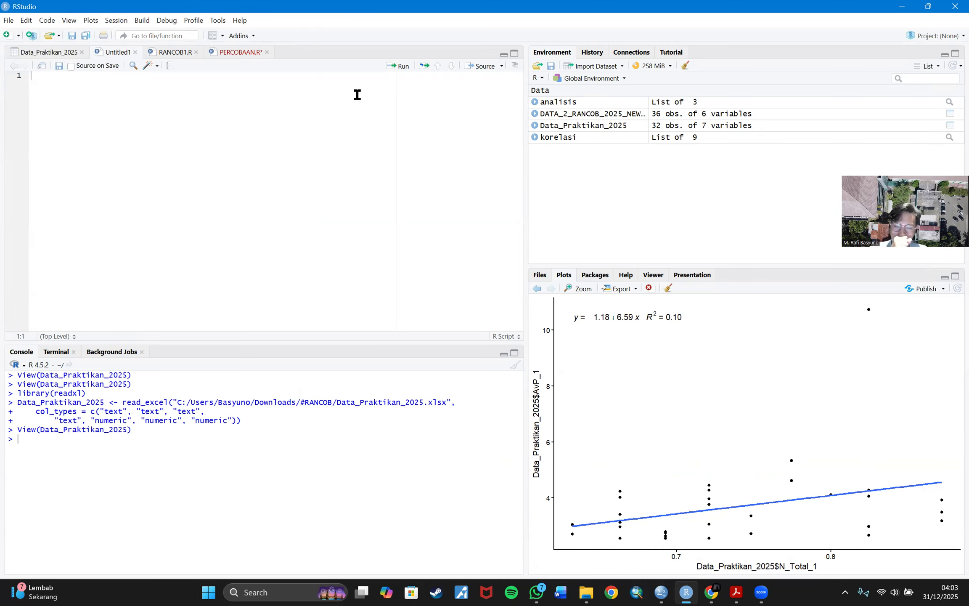
pyautogui.click(218, 20)
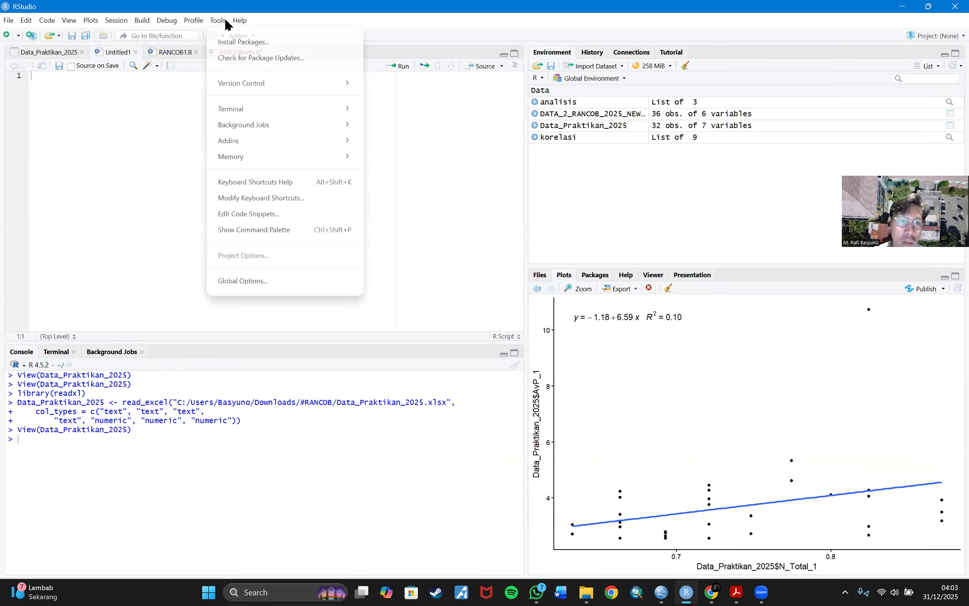
pyautogui.click(313, 45)
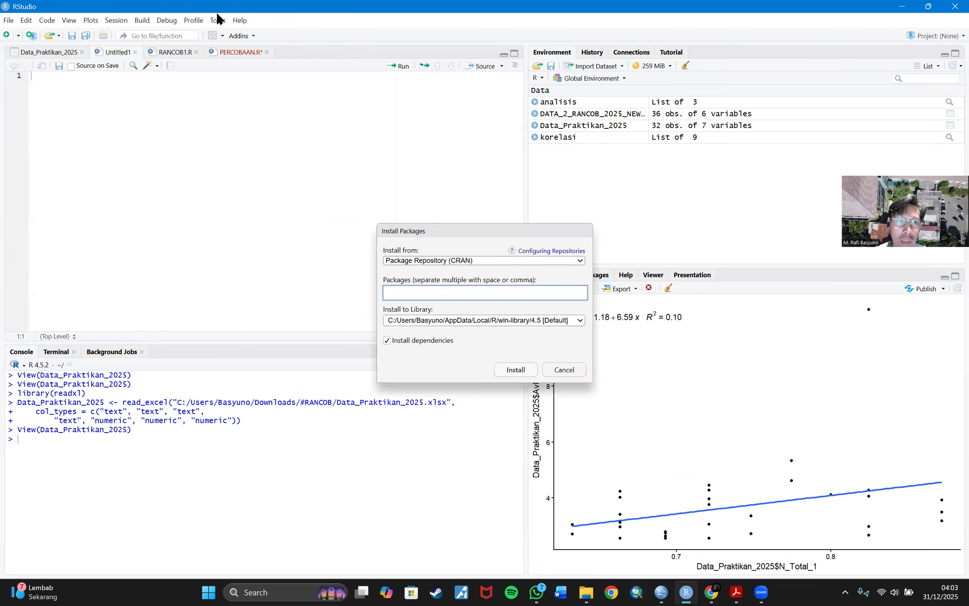
pyautogui.moveTo(445, 230); pyautogui.dragTo(328, 70)
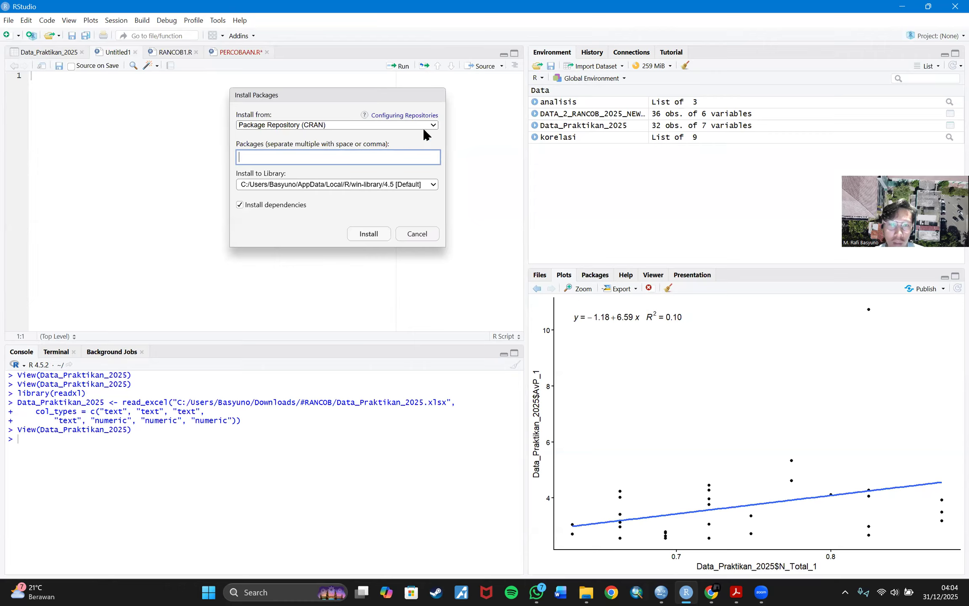
pyautogui.click(422, 238)
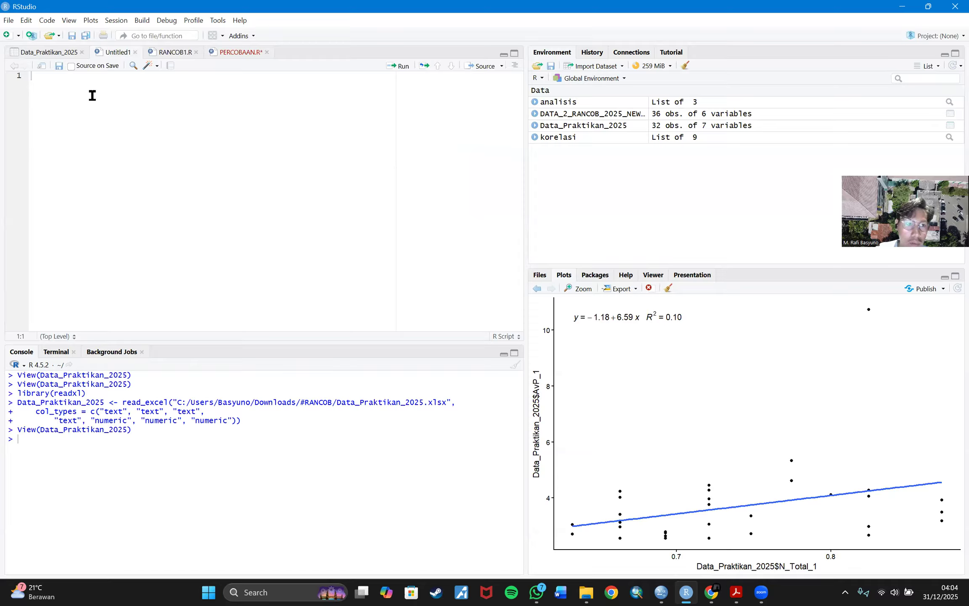
# Step: Write library(doebioresearch) on the first line of the Untitled1 script and run it
pyautogui.write('library')
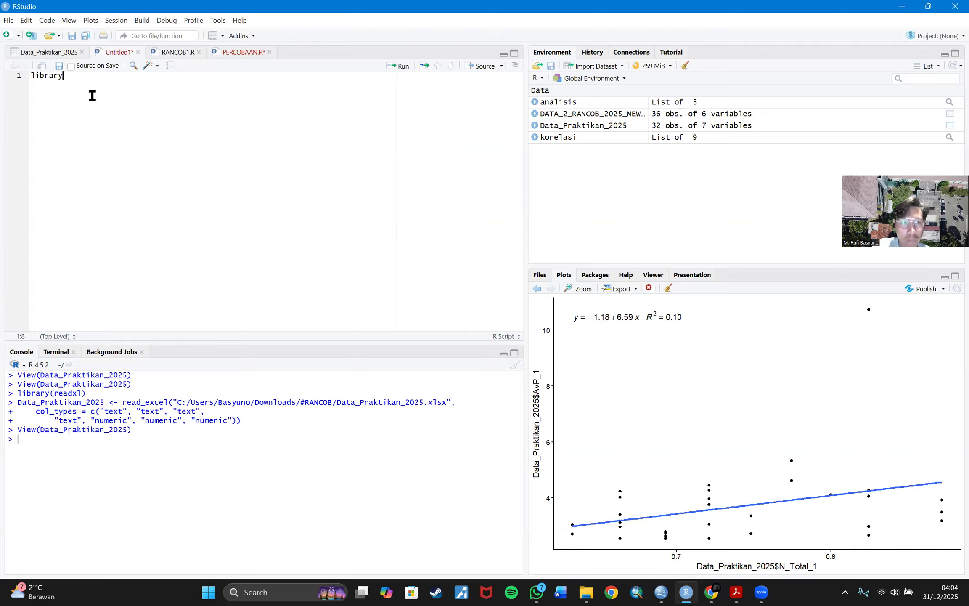
pyautogui.write('(do')
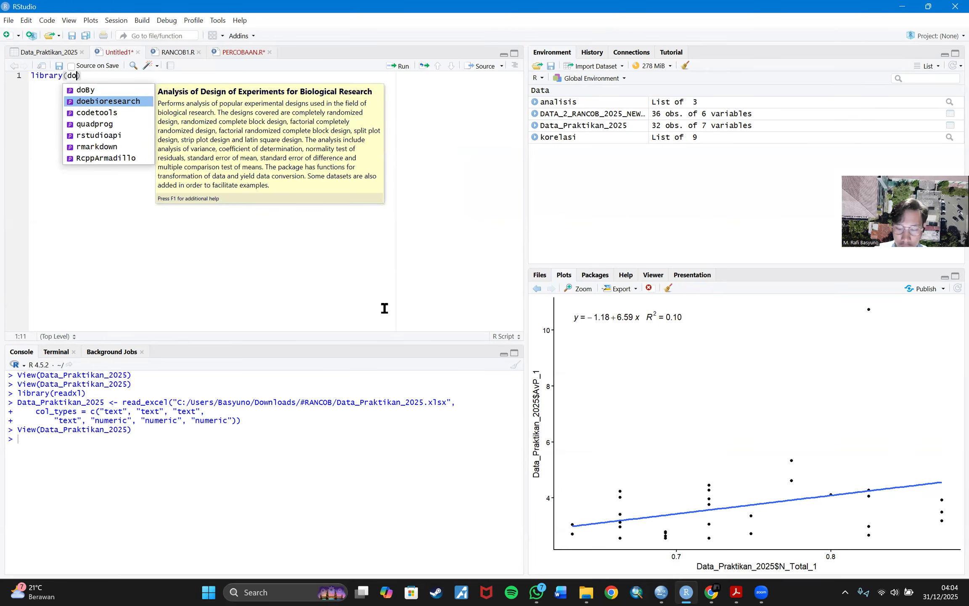
pyautogui.press('Return')
pyautogui.press('End')
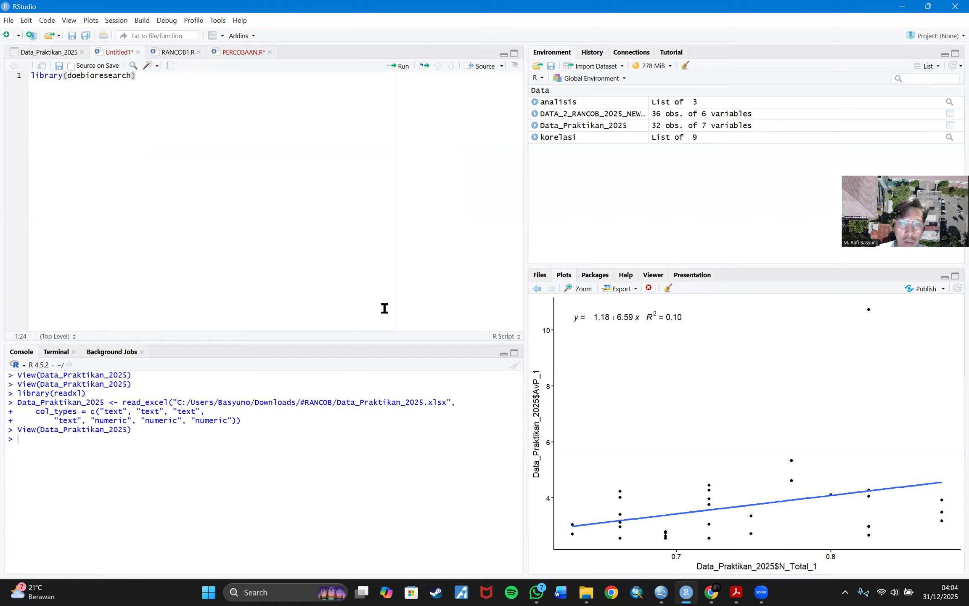
pyautogui.click(399, 66)
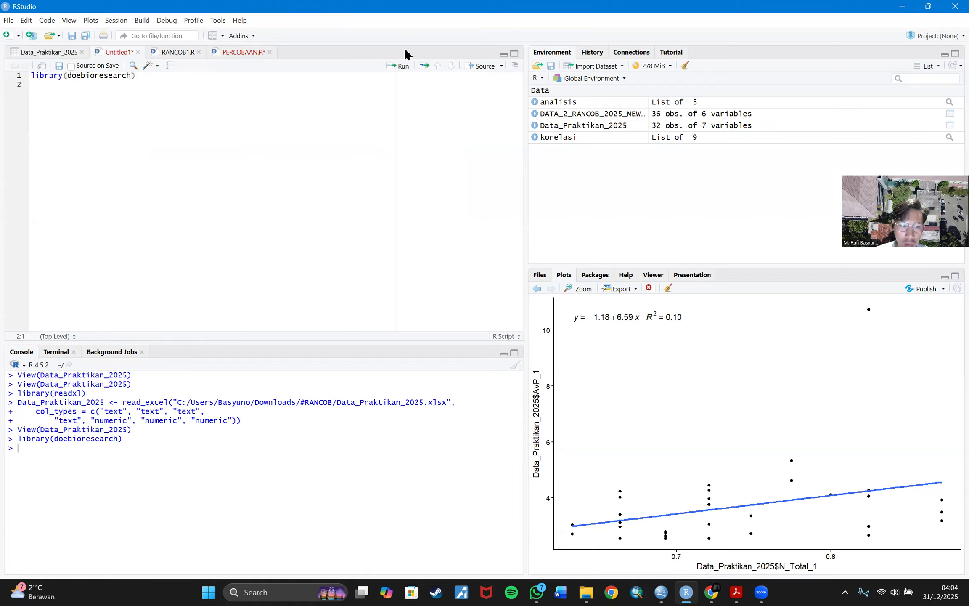
# Step: Add library(nortest) on the second line of the Untitled1 script and run it
pyautogui.write('library')
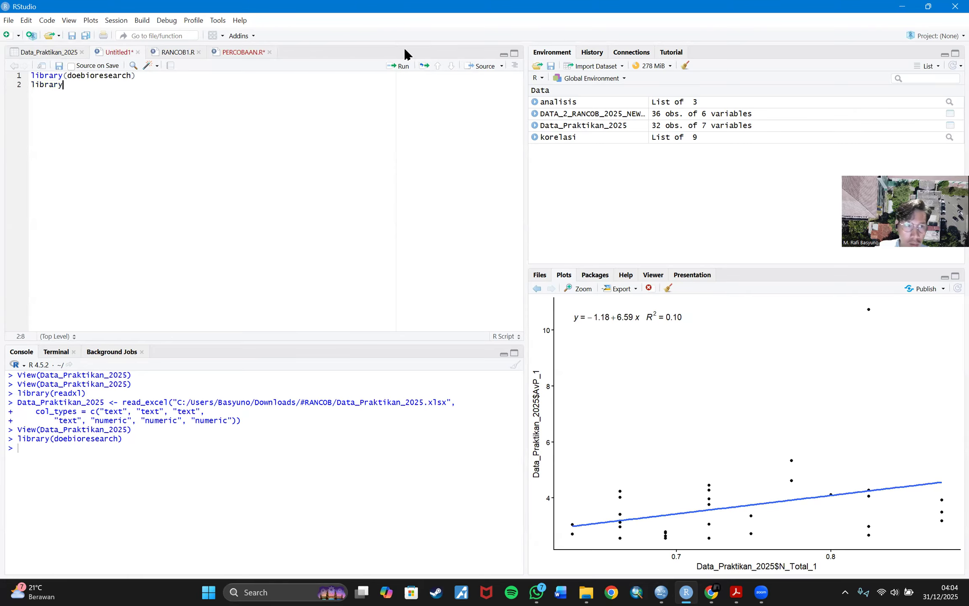
pyautogui.write('(nort')
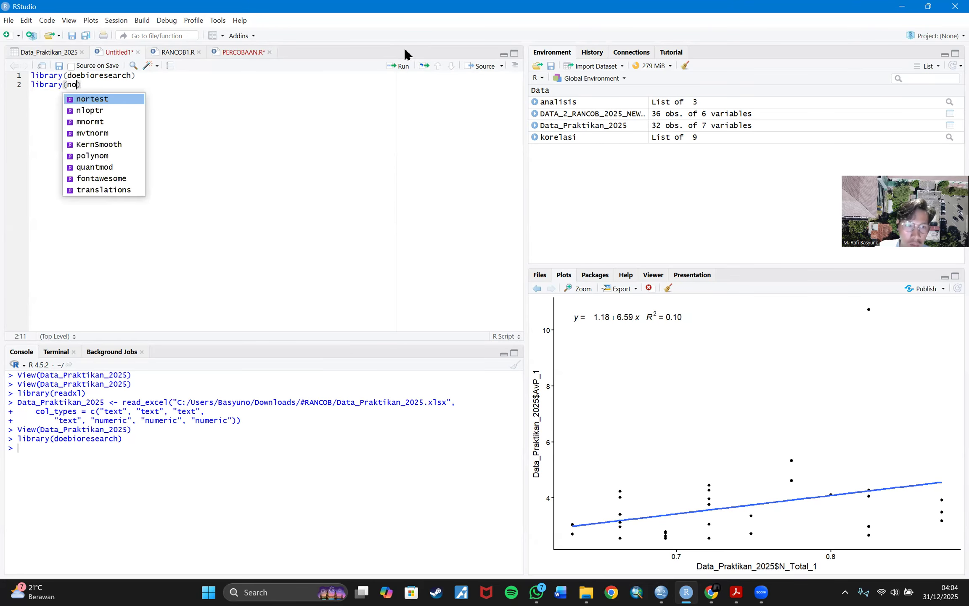
pyautogui.press('Tab')
pyautogui.hotkey('ctrl', 'shift', 'Tab')
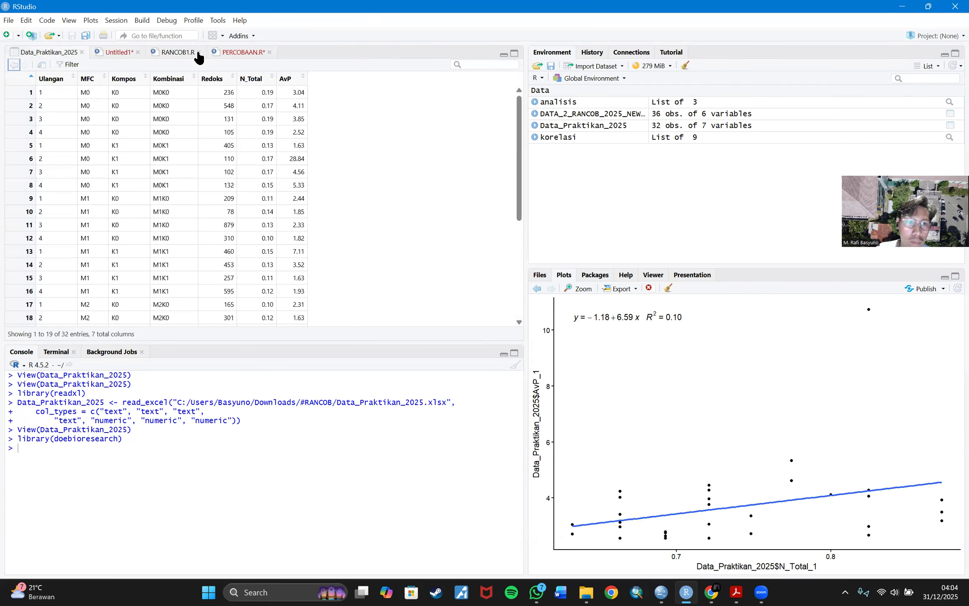
pyautogui.click(113, 52)
pyautogui.click(402, 66)
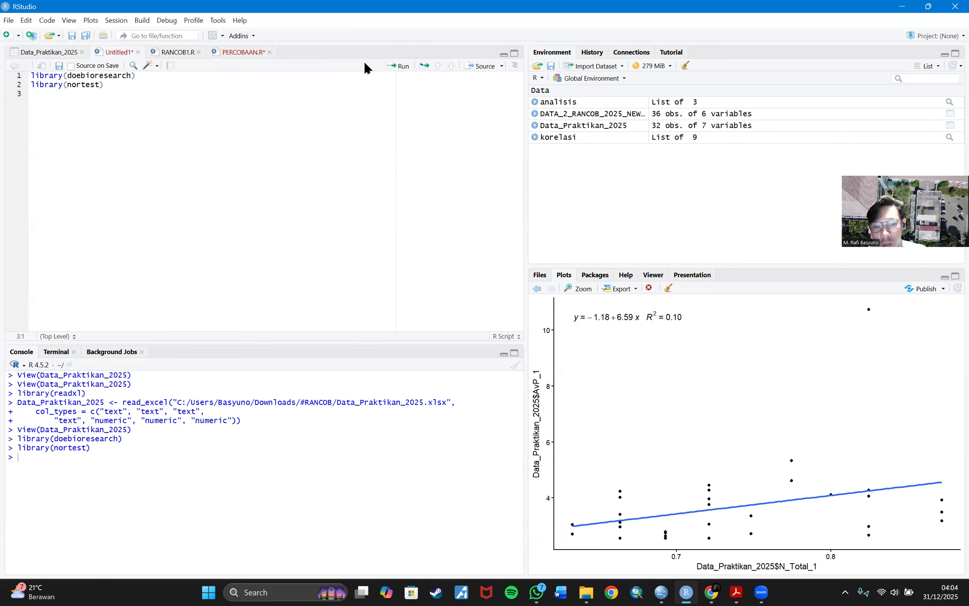
# Step: Write lillie.test(Data_Praktikan_2025) below the library calls, separated from them by a blank line
pyautogui.write('lill')
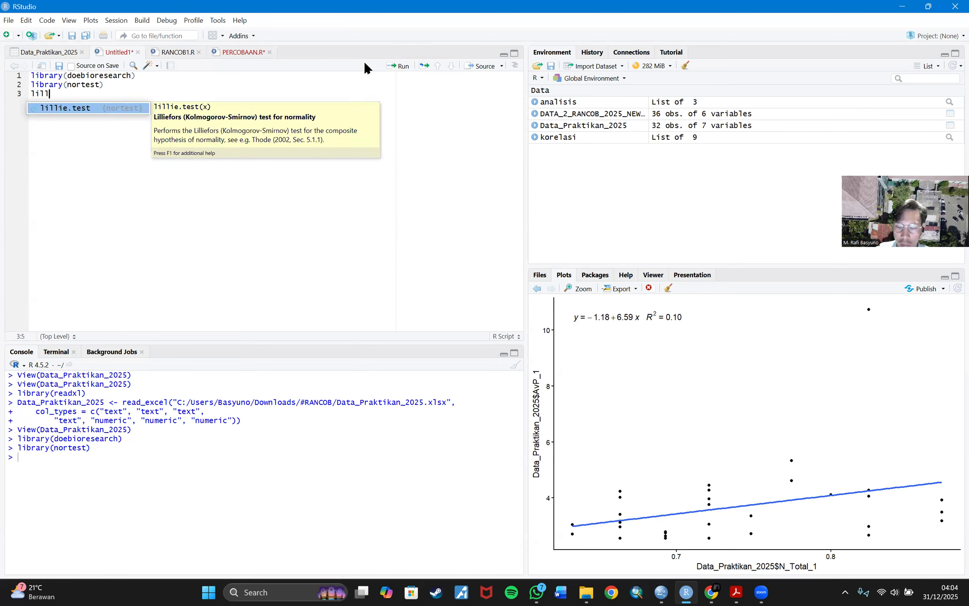
pyautogui.press('Tab')
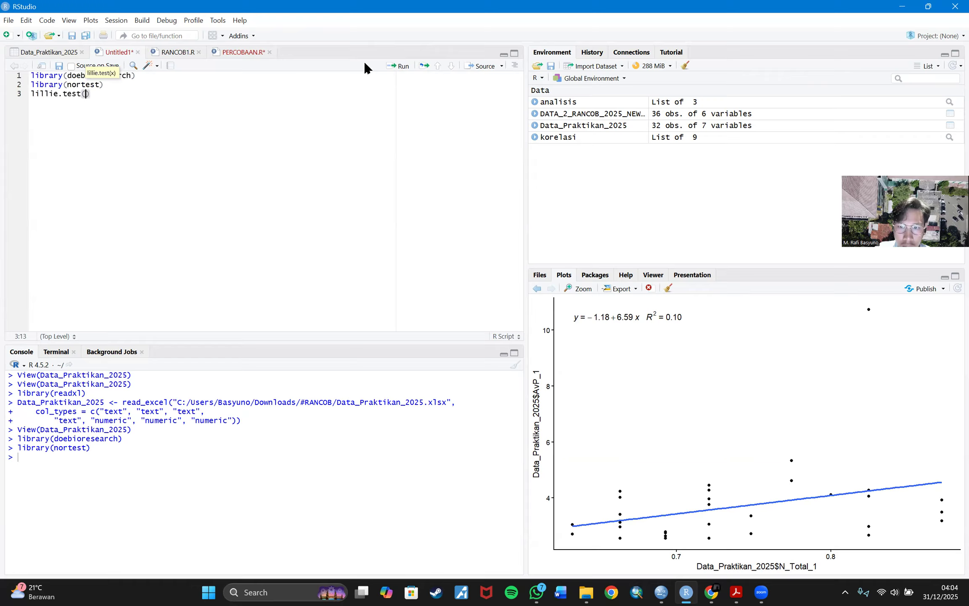
pyautogui.write('data')
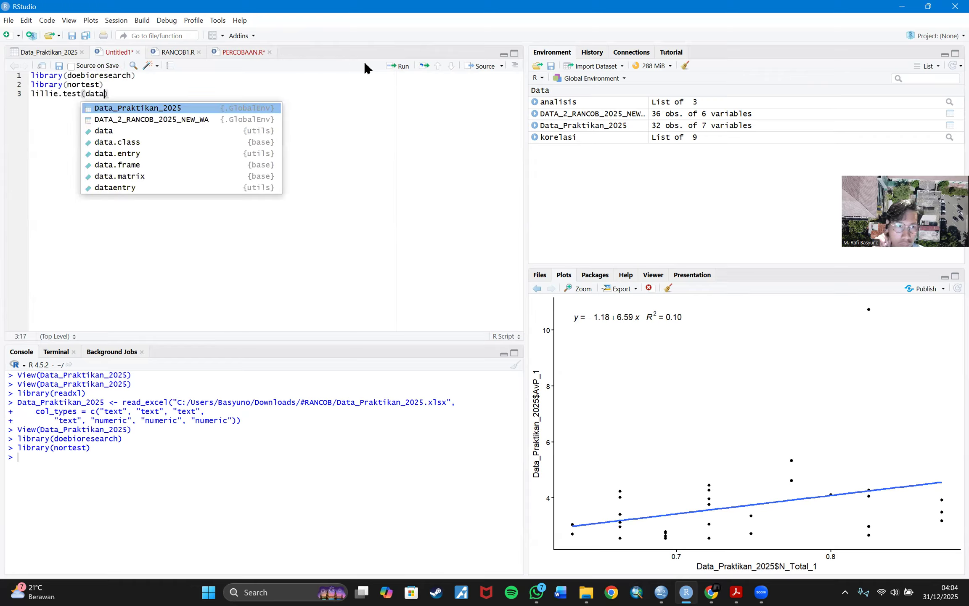
pyautogui.press('Tab')
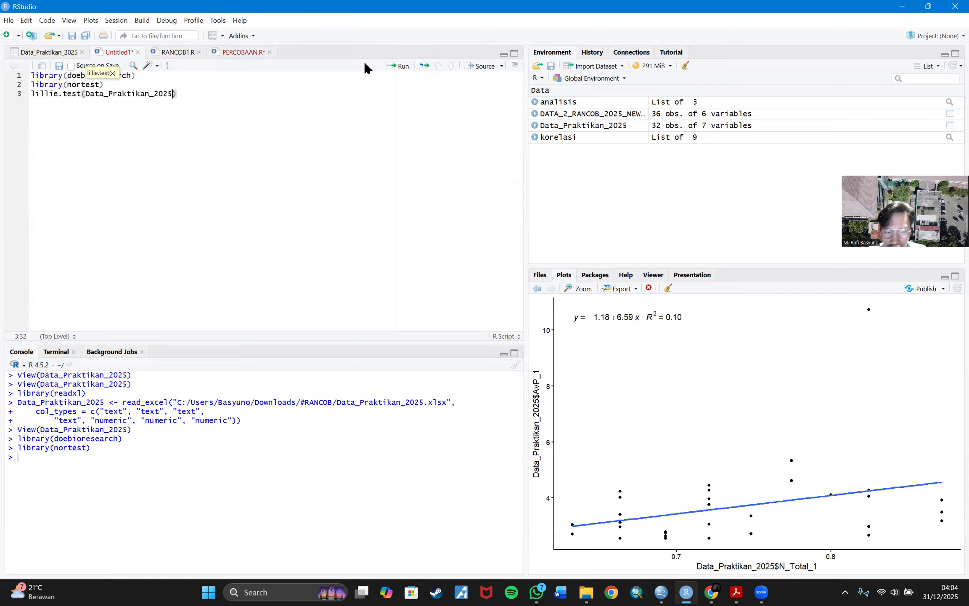
pyautogui.press('Up')
pyautogui.press('Return')
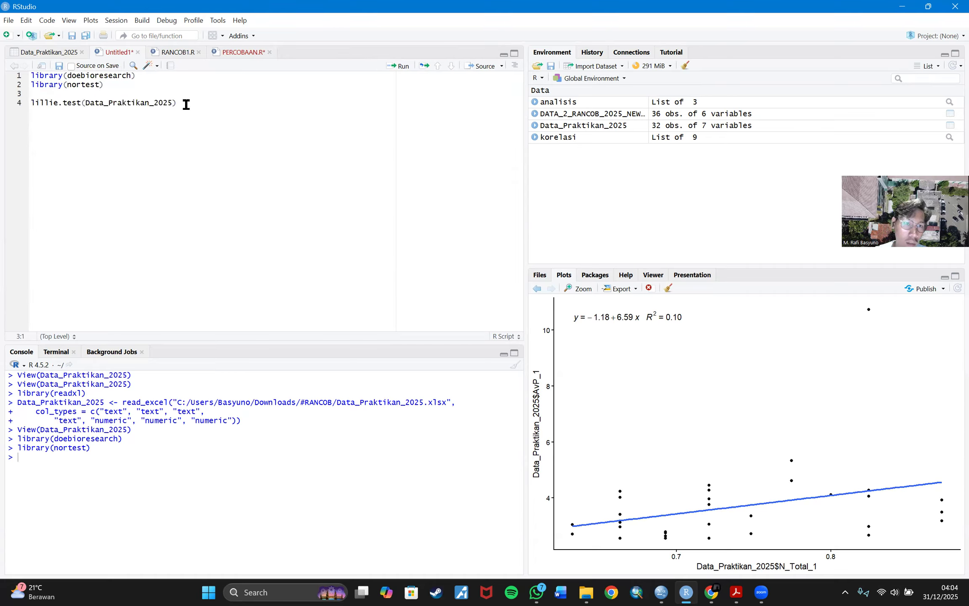
# Step: Extend the lillie.test argument to the Redoks column as Data_Praktikan_2025$Redoks
pyautogui.click(173, 102)
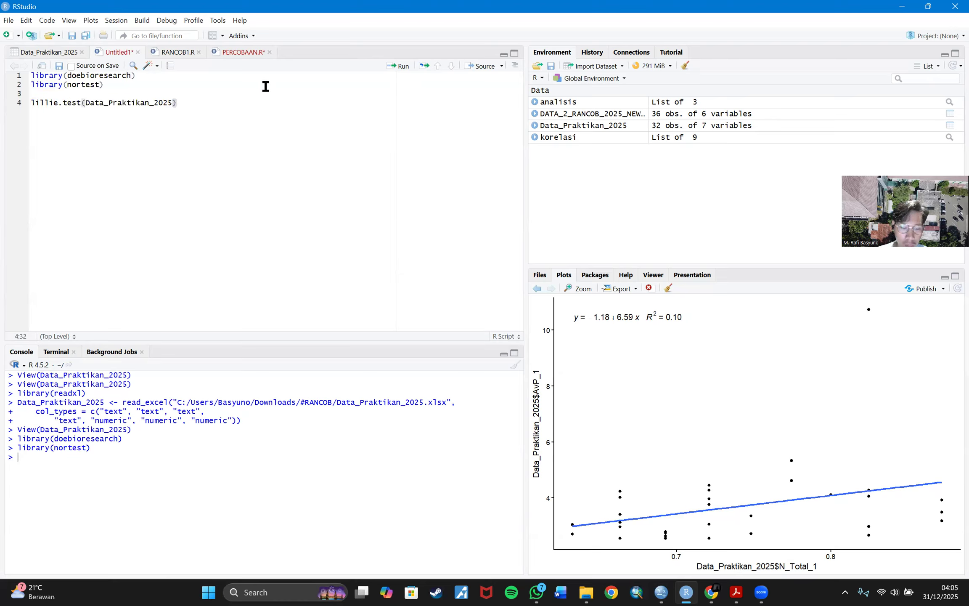
pyautogui.write('$')
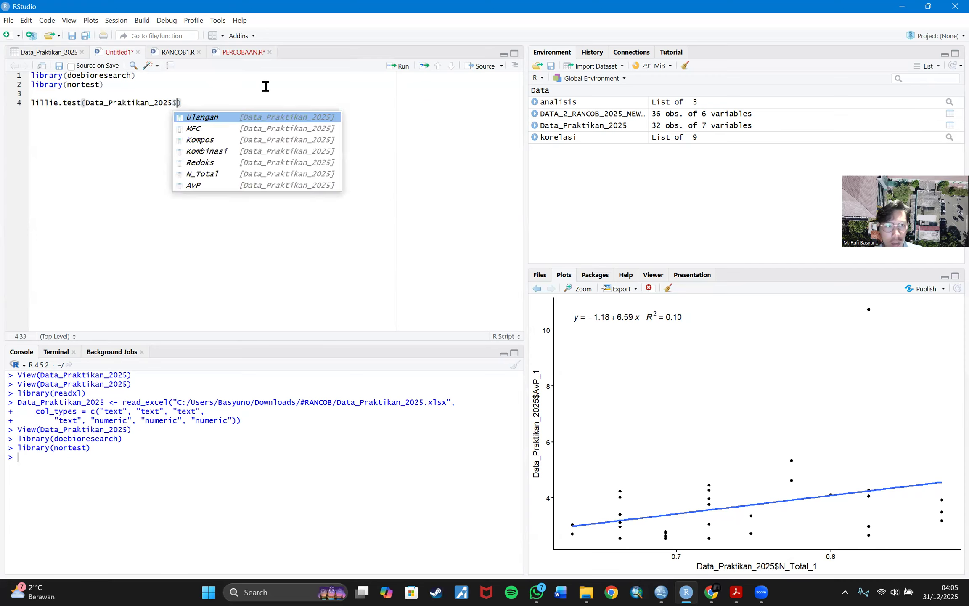
pyautogui.press('Down')
pyautogui.press('Down')
pyautogui.press('Down')
pyautogui.press('Down')
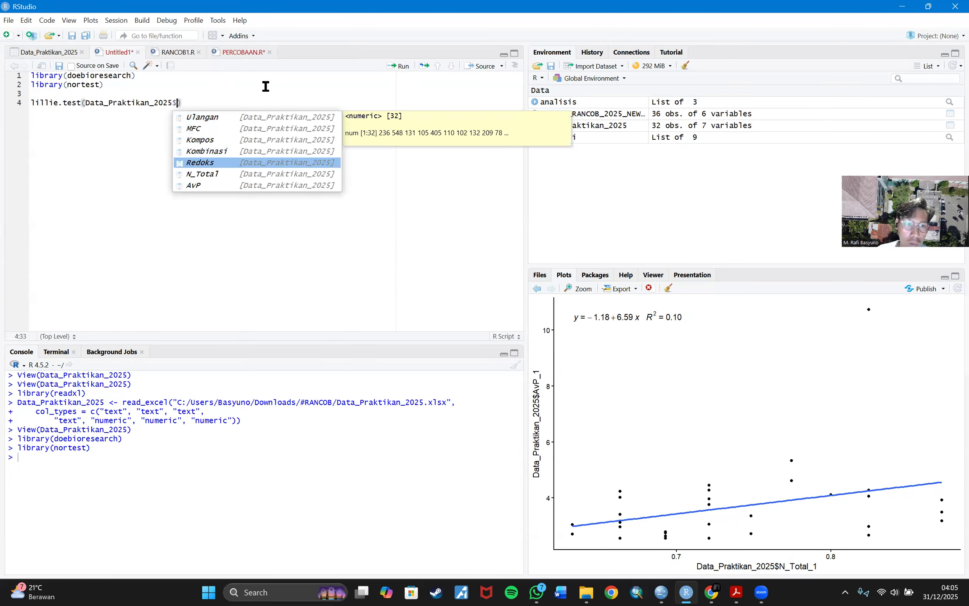
pyautogui.press('Return')
pyautogui.press('End')
# Step: Duplicate the lillie.test(Data_Praktikan_2025$Redoks) line twice on the lines directly below it
pyautogui.hotkey('ctrl', 'shift', 'Left')
pyautogui.moveTo(232, 102); pyautogui.dragTo(11, 93)
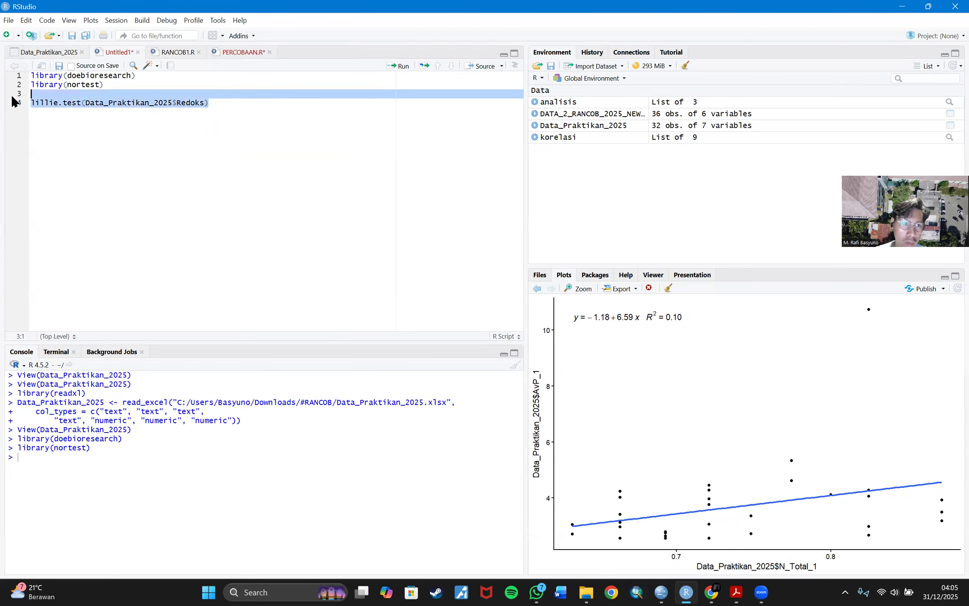
pyautogui.click(32, 103)
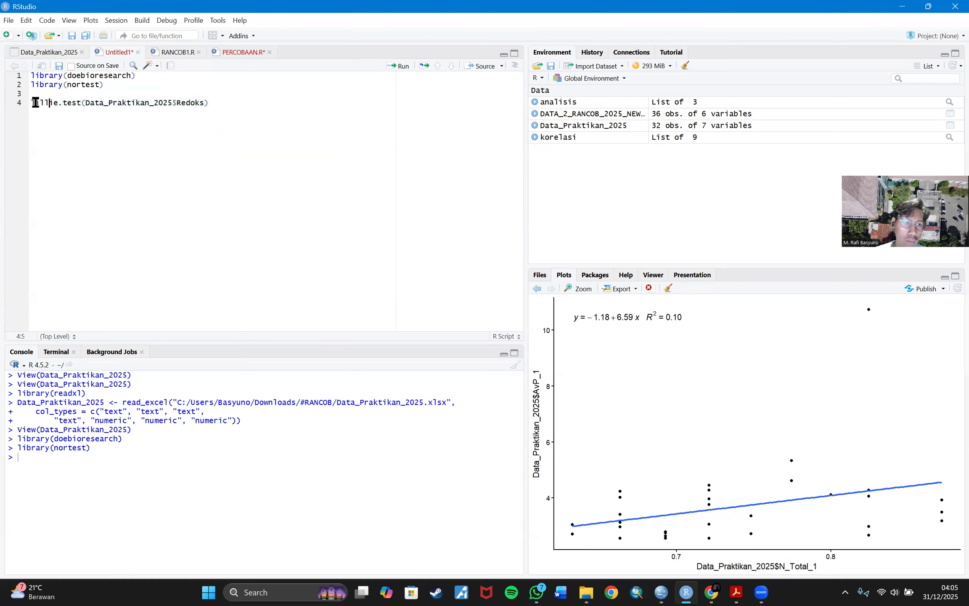
pyautogui.click(45, 103)
pyautogui.click(32, 103)
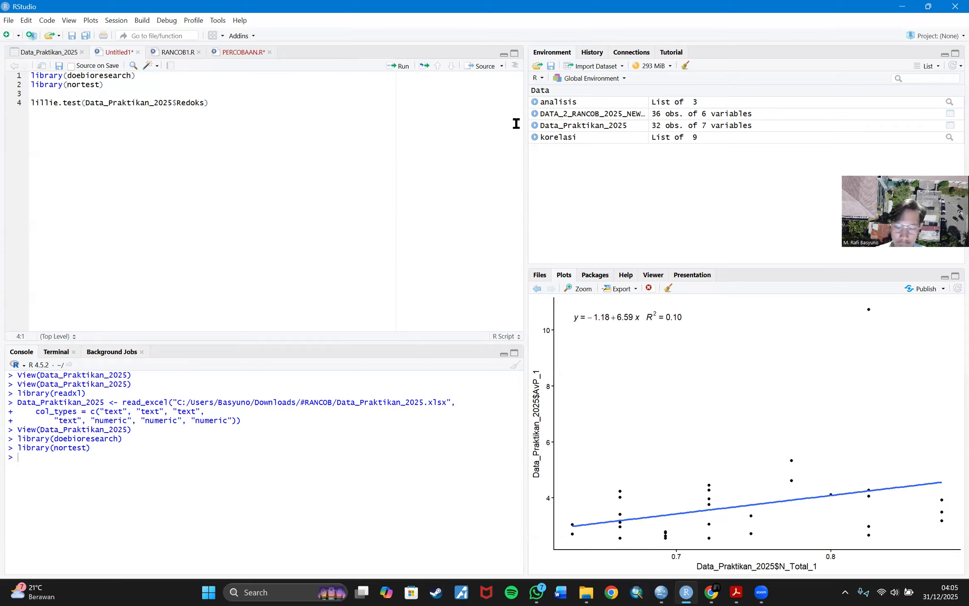
pyautogui.hotkey('ctrl', 'shift', 'Right')
pyautogui.hotkey('ctrl', 'shift', 'Right')
pyautogui.hotkey('ctrl', 'shift', 'Right')
pyautogui.hotkey('ctrl', 'shift', 'Right')
pyautogui.hotkey('ctrl', 'shift', 'Right')
pyautogui.hotkey('ctrl', 'shift', 'Right')
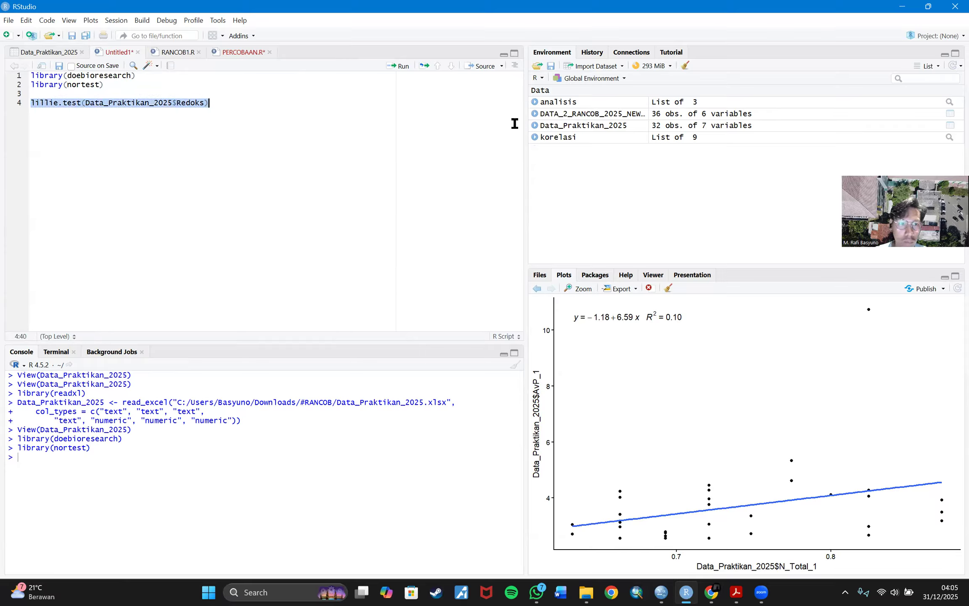
pyautogui.hotkey('ctrl', 'c')
pyautogui.press('End')
pyautogui.press('Return')
pyautogui.hotkey('ctrl', 'v')
pyautogui.press('Return')
pyautogui.hotkey('ctrl', 'v')
# Step: Change the column in the second lillie.test line from Redoks to N_Total
pyautogui.press('Up')
pyautogui.press('Left')
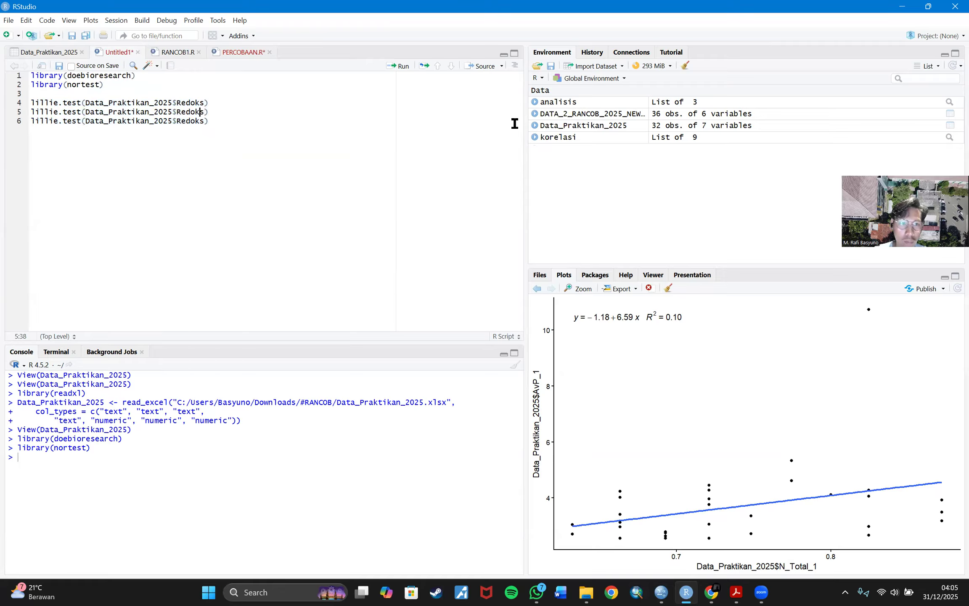
pyautogui.press('BackSpace')
pyautogui.press('BackSpace')
pyautogui.press('BackSpace')
pyautogui.press('BackSpace')
pyautogui.press('BackSpace')
pyautogui.press('BackSpace')
pyautogui.press('BackSpace')
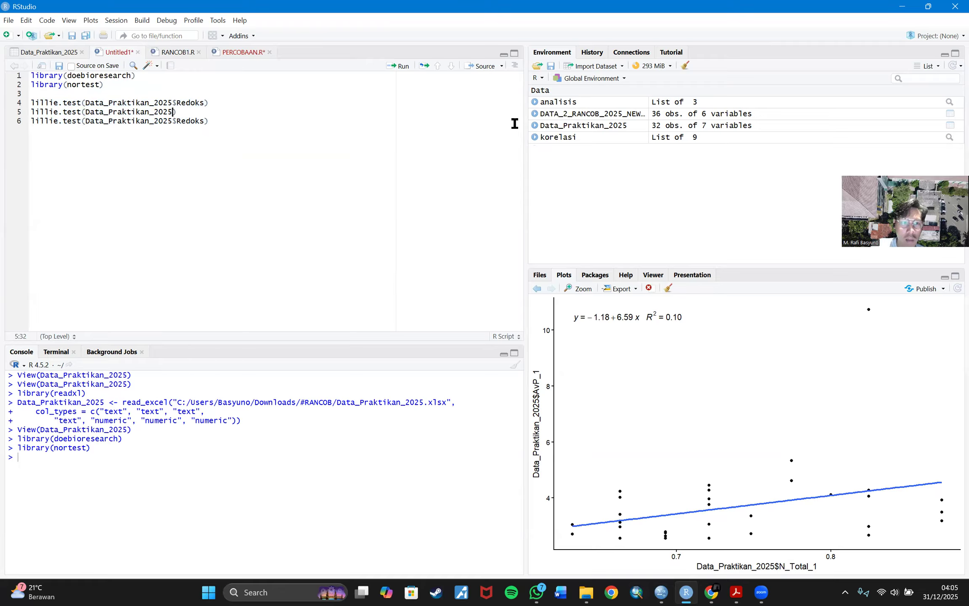
pyautogui.write('$')
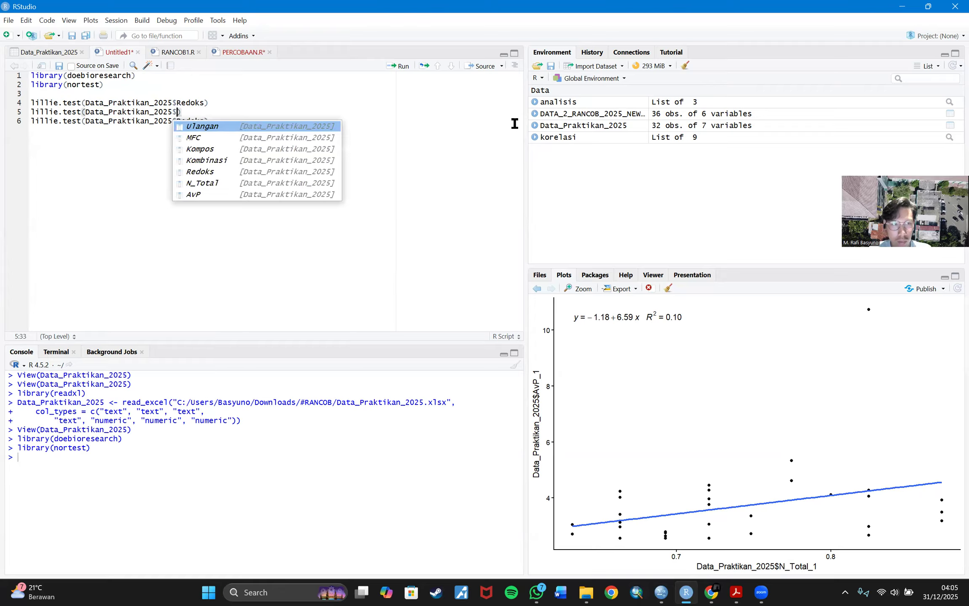
pyautogui.press('Down')
pyautogui.press('Down')
pyautogui.press('Down')
pyautogui.press('Down')
pyautogui.press('Down')
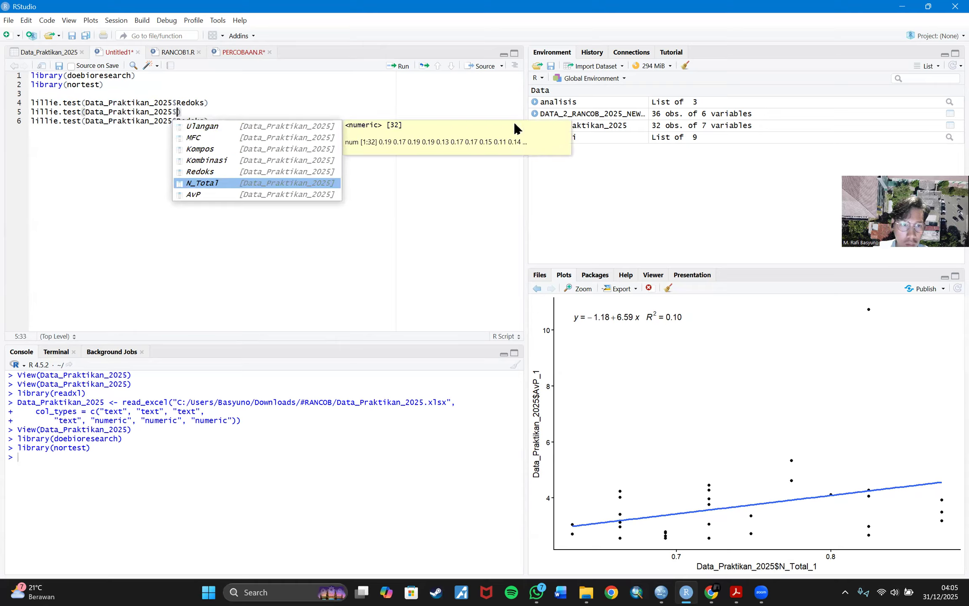
pyautogui.press('Return')
# Step: Change the column in the third lillie.test line from Redoks to AvP
pyautogui.press('Down')
pyautogui.press('Left')
pyautogui.hotkey('ctrl', 'shift', 'Left')
pyautogui.hotkey('shift', 'Left')
pyautogui.press('BackSpace')
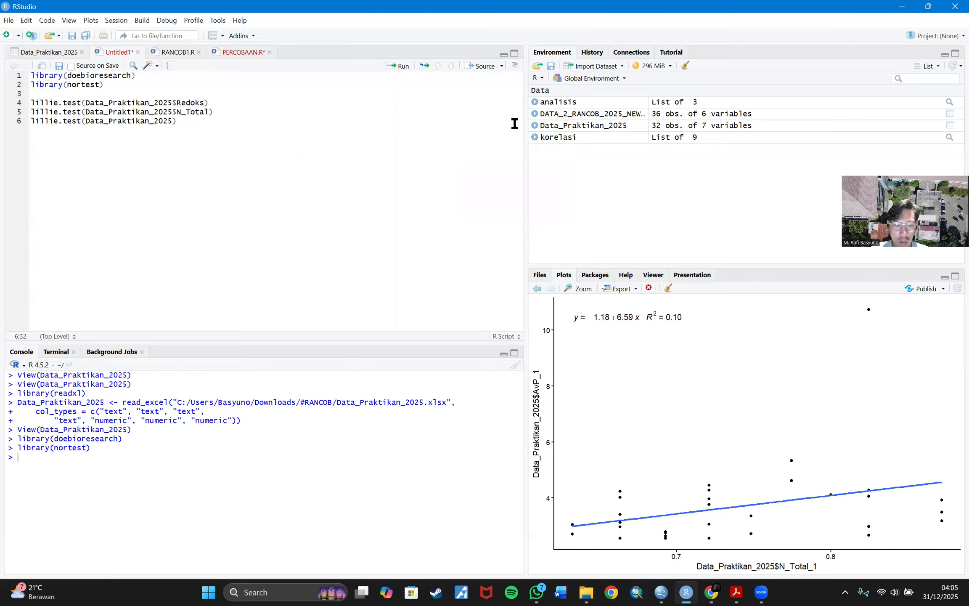
pyautogui.write('$')
pyautogui.press('Down')
pyautogui.press('Down')
pyautogui.press('Down')
pyautogui.press('Down')
pyautogui.press('Down')
pyautogui.press('Down')
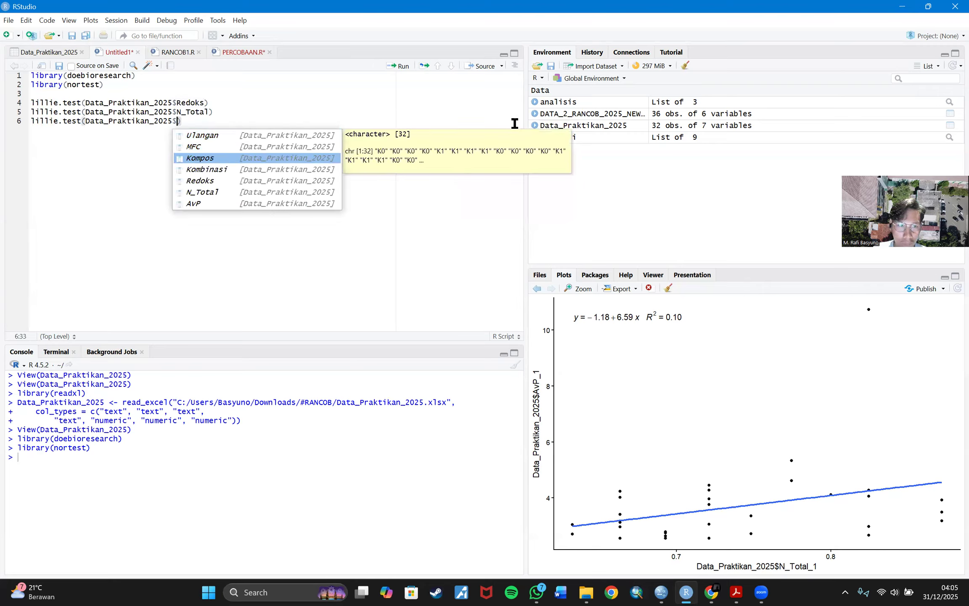
pyautogui.press('Return')
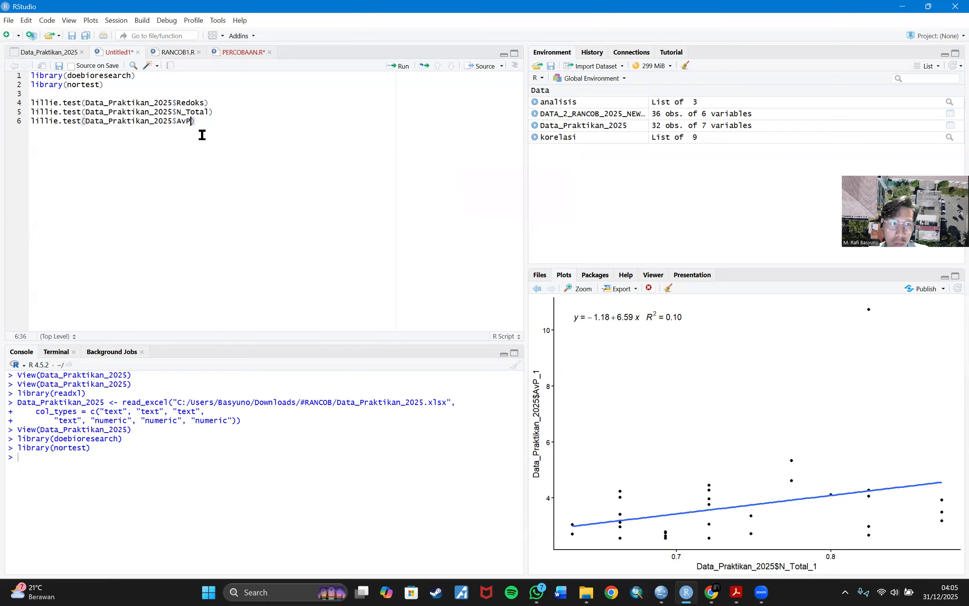
# Step: Run the three lillie.test lines for Redoks, N_Total and AvP and check the p-value of the Redoks test
pyautogui.click(214, 105)
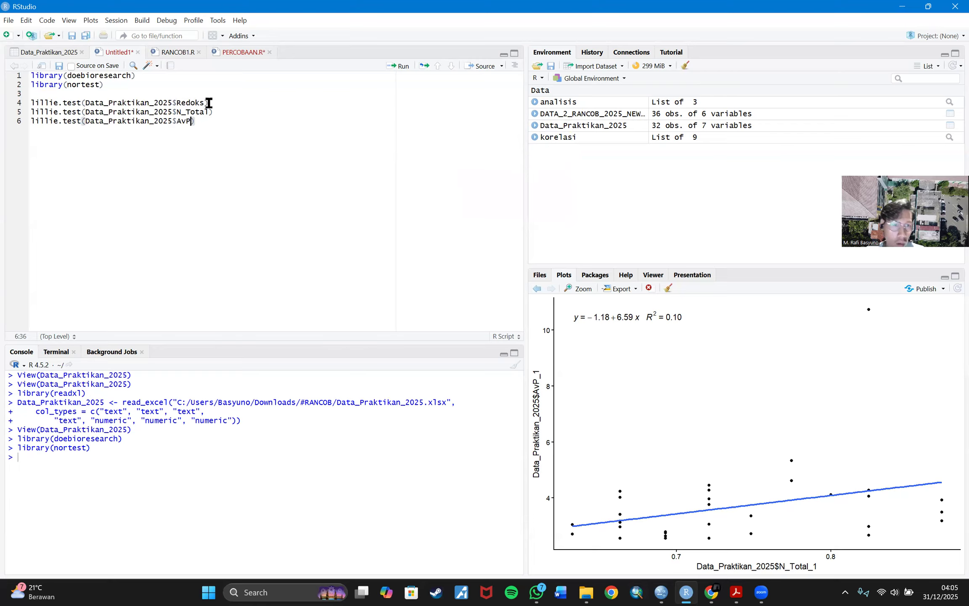
pyautogui.click(398, 66)
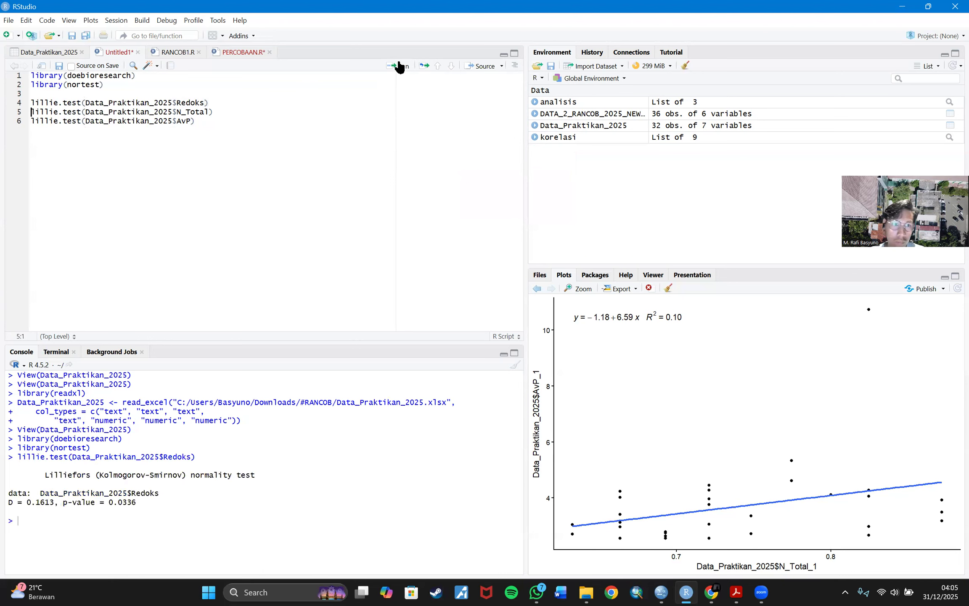
pyautogui.click(398, 66)
pyautogui.click(401, 66)
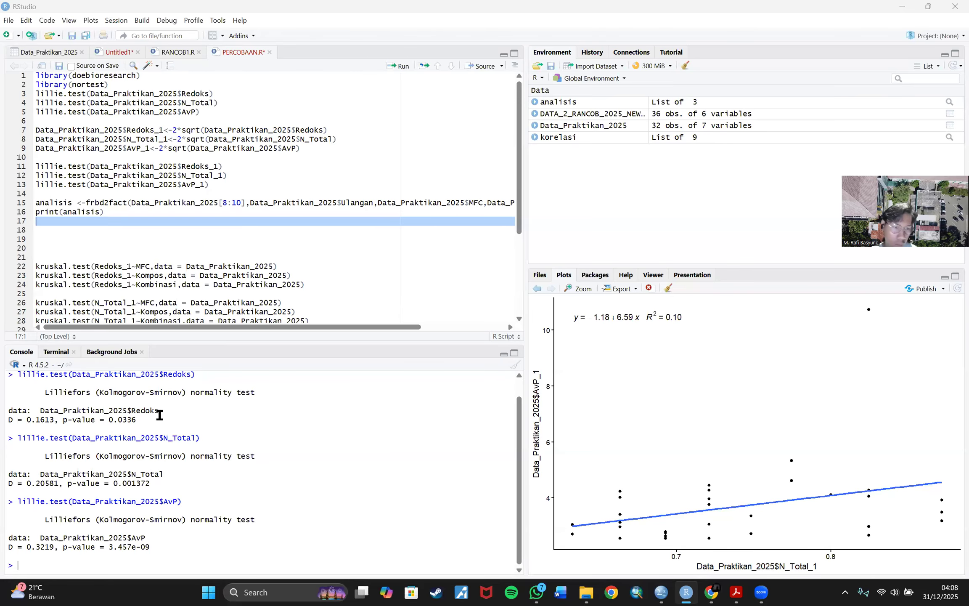
pyautogui.moveTo(147, 421); pyautogui.dragTo(66, 419)
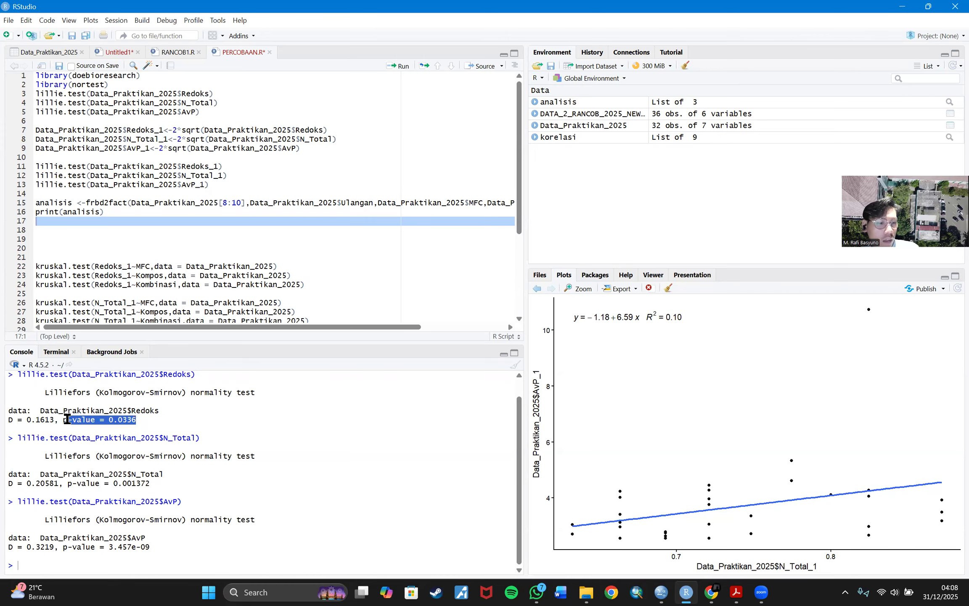
pyautogui.click(159, 431)
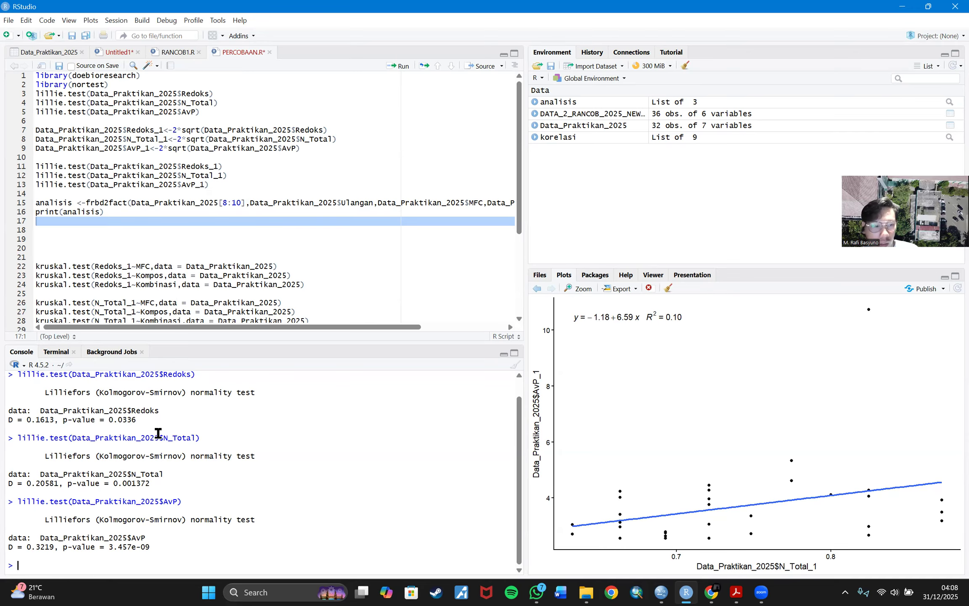
# Step: Start a new statement in the Untitled1 script, one blank line below the tests, with the new column name Data_Praktikan_2025$Redoks_1
pyautogui.click(129, 53)
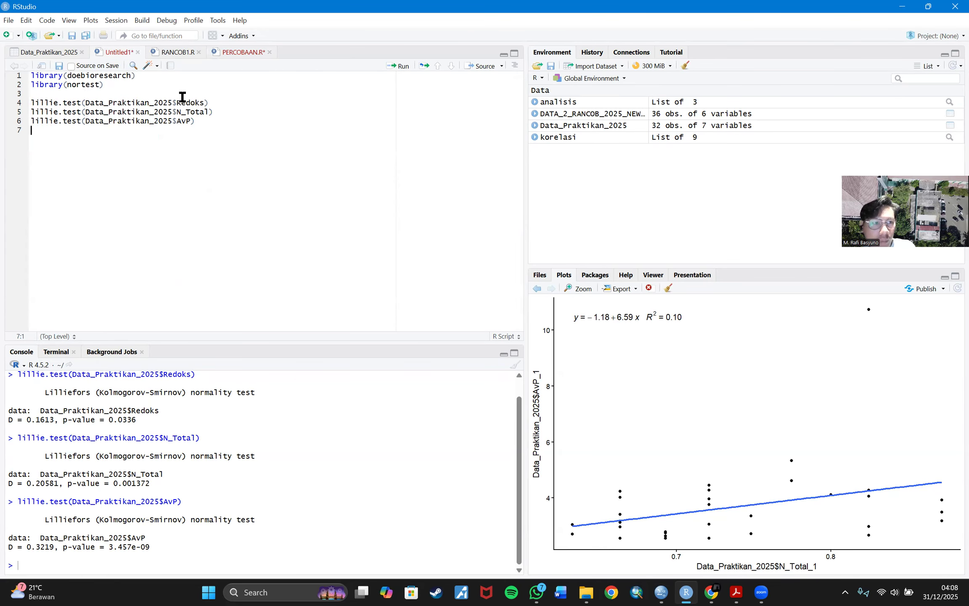
pyautogui.press('Return')
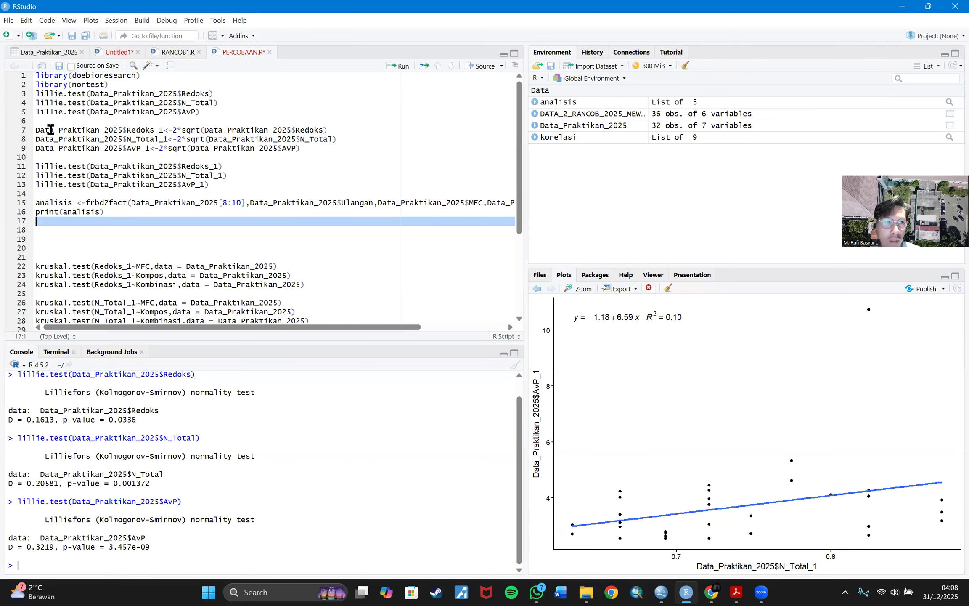
pyautogui.click(125, 54)
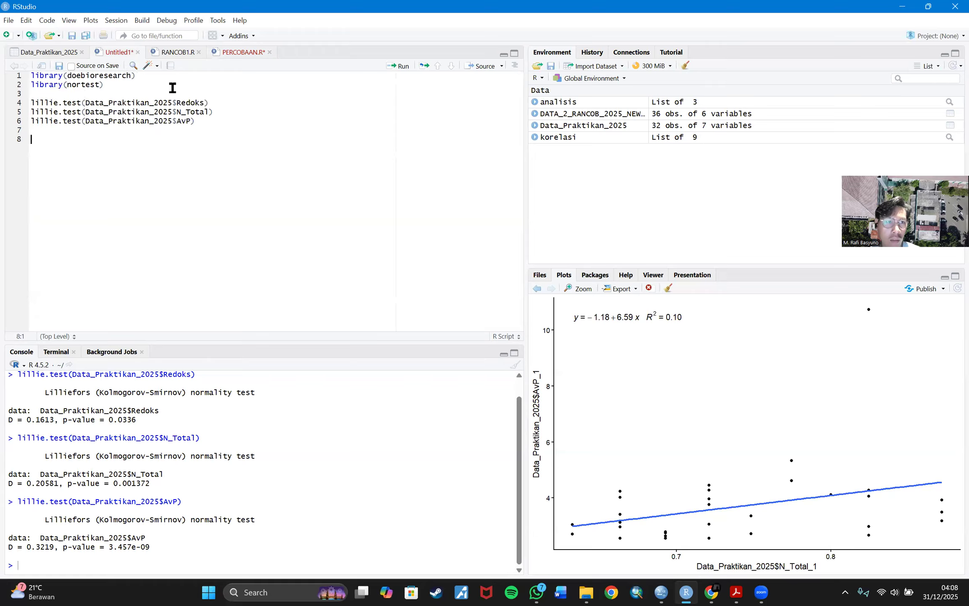
pyautogui.write('Data')
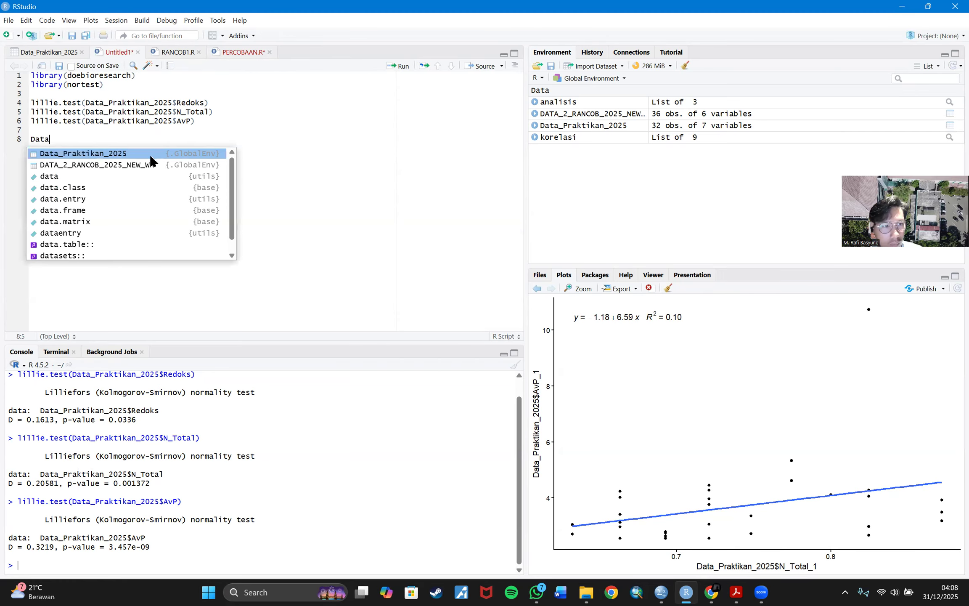
pyautogui.click(152, 155)
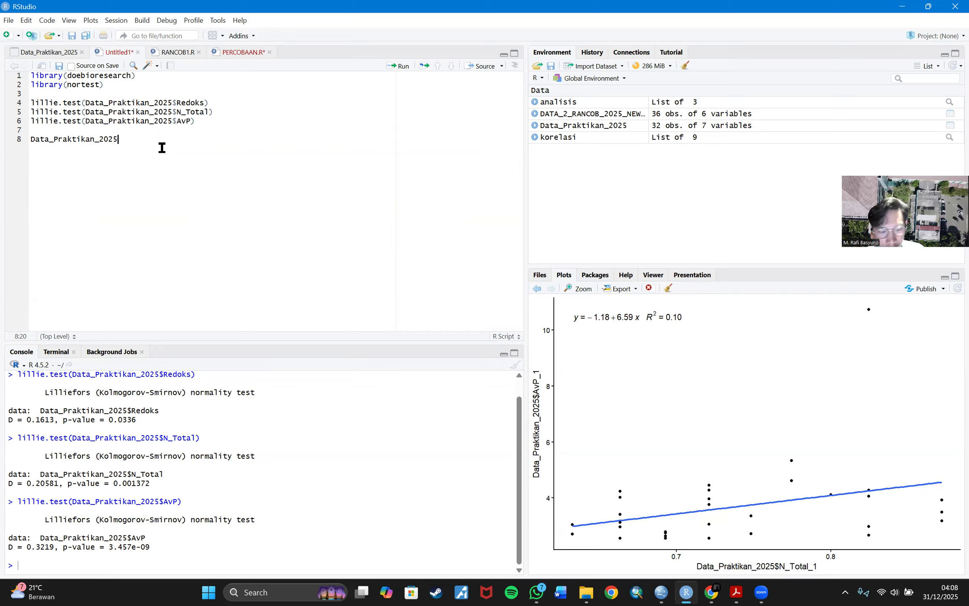
pyautogui.write('$')
pyautogui.press('Down')
pyautogui.press('Down')
pyautogui.press('Down')
pyautogui.press('Down')
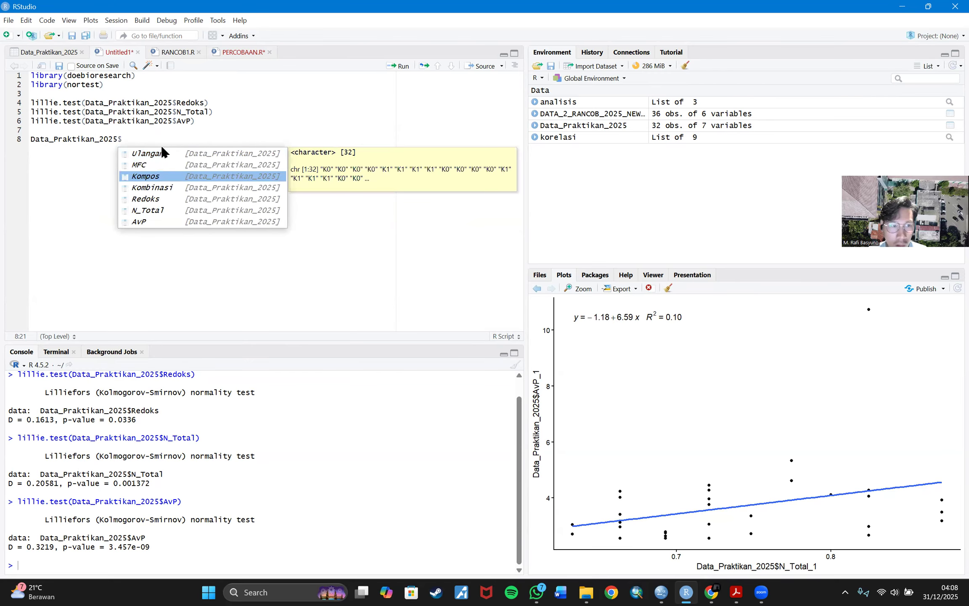
pyautogui.press('Return')
pyautogui.write('_1')
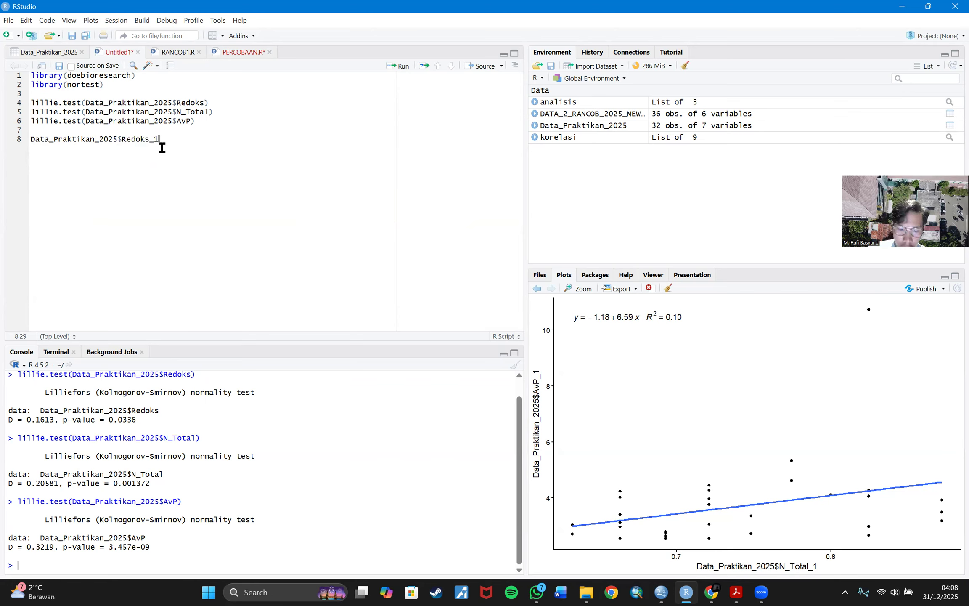
# Step: Assign sqrt(Data_Praktikan_2025$Redoks) to the Redoks_1 column with <- and run the line
pyautogui.write('<-')
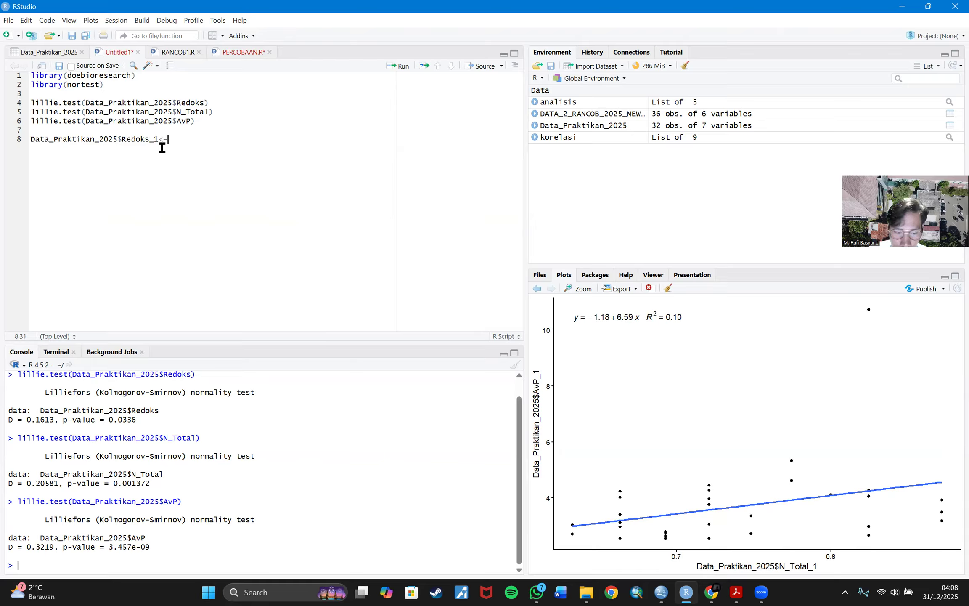
pyautogui.write('sqrt')
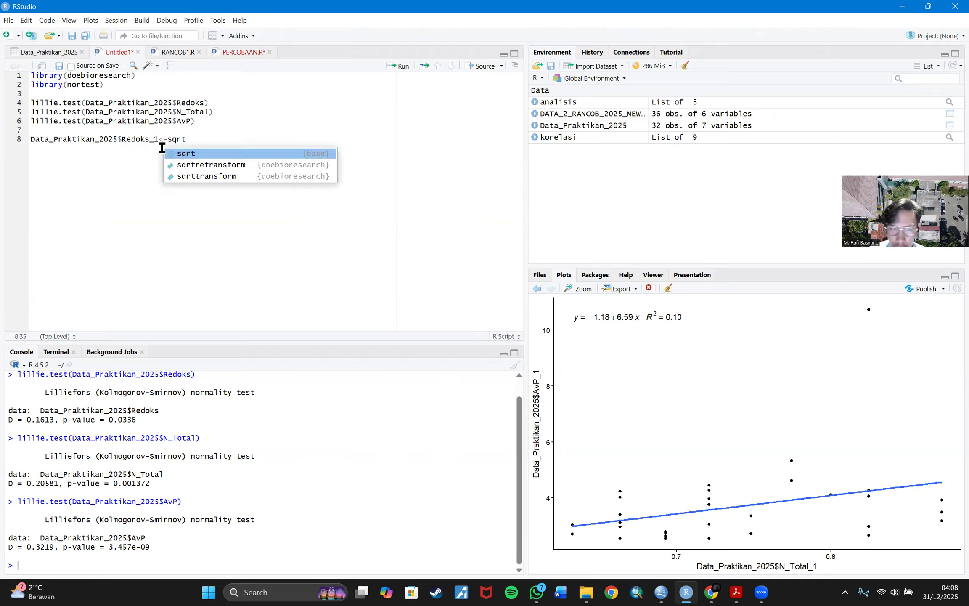
pyautogui.write('(Data_Praktikan_2025')
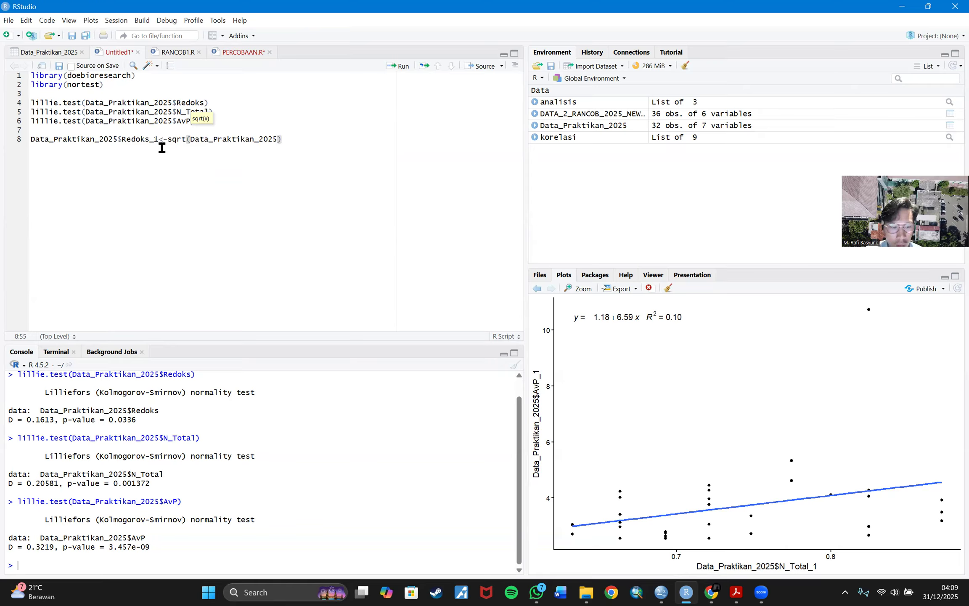
pyautogui.write('$')
pyautogui.press('Down')
pyautogui.press('Down')
pyautogui.press('Down')
pyautogui.press('Down')
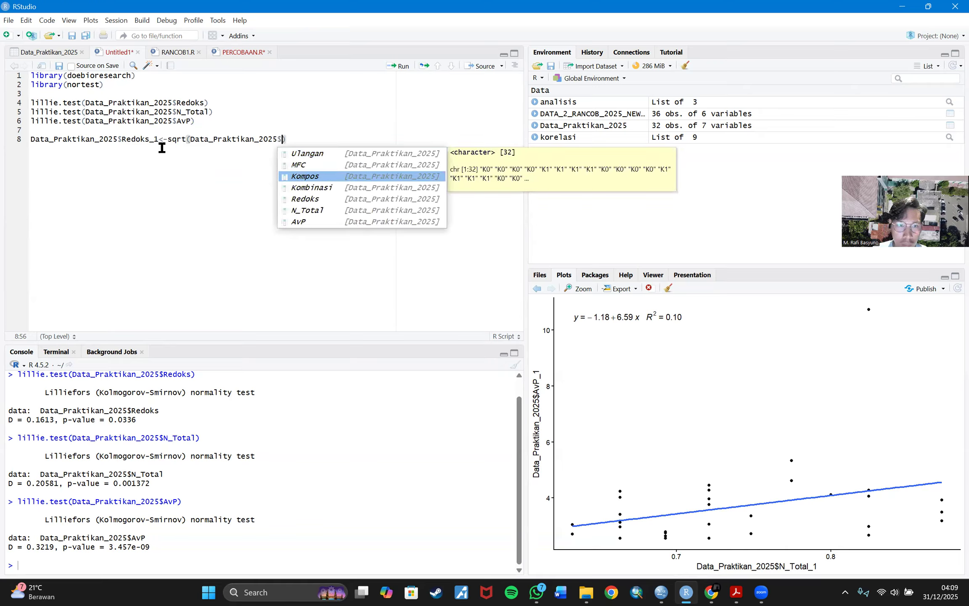
pyautogui.press('Return')
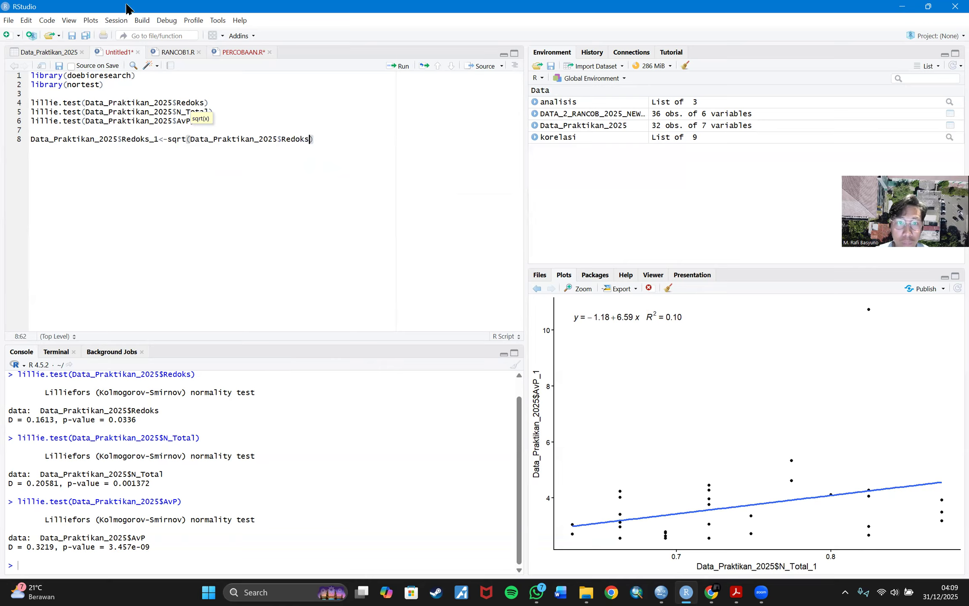
pyautogui.click(402, 68)
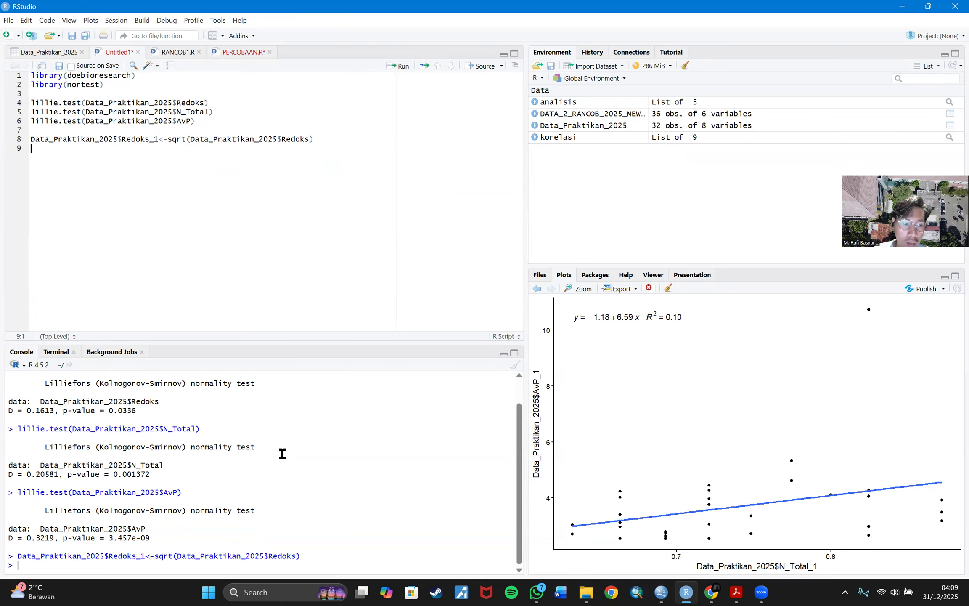
# Step: Examine the transformed values of the Redoks_1 column in the Data_Praktikan_2025 table
pyautogui.click(47, 52)
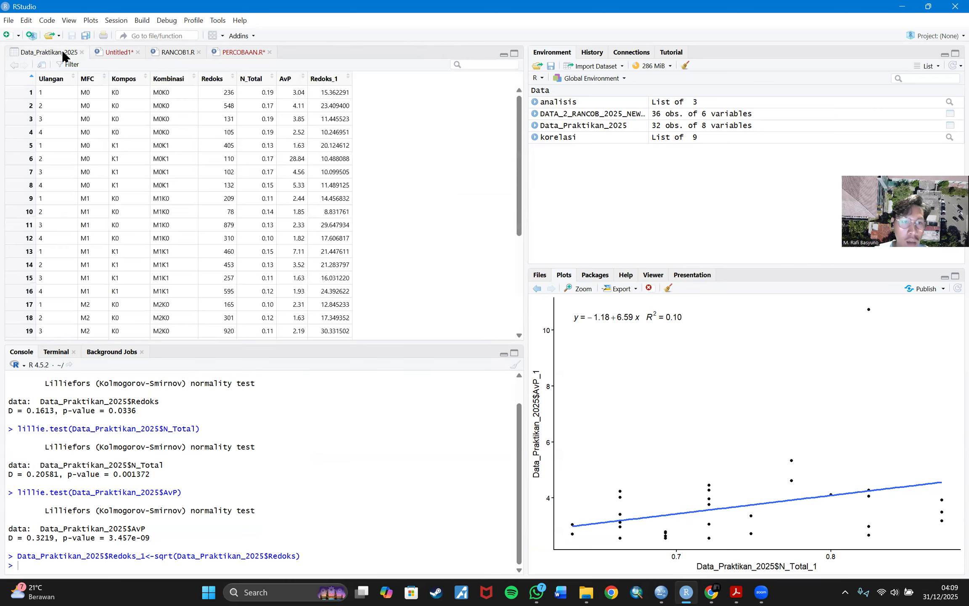
pyautogui.moveTo(328, 92); pyautogui.dragTo(336, 278)
pyautogui.click(365, 160)
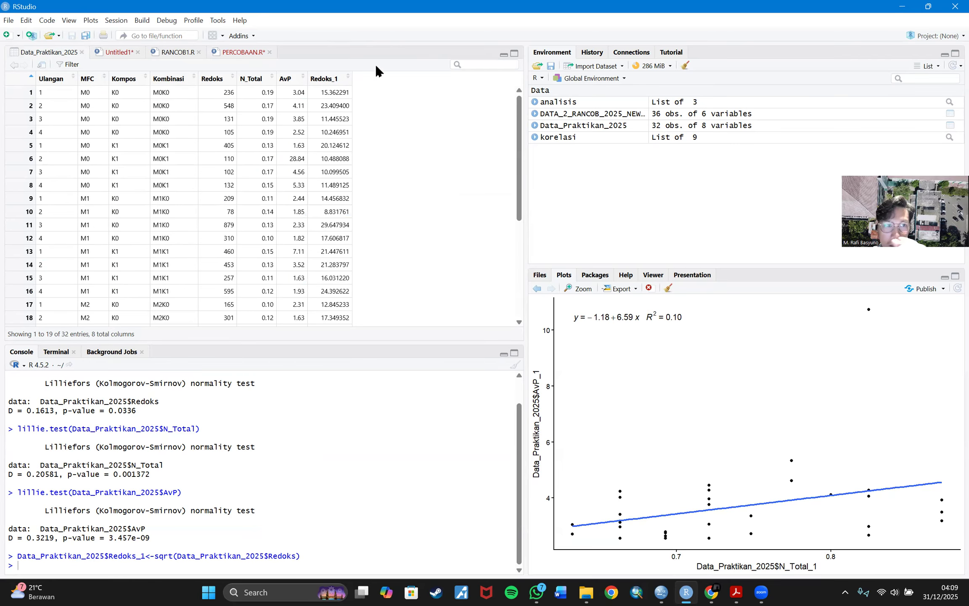
# Step: Duplicate the Redoks_1 square-root line of the Untitled1 script twice on the lines directly below it
pyautogui.click(112, 48)
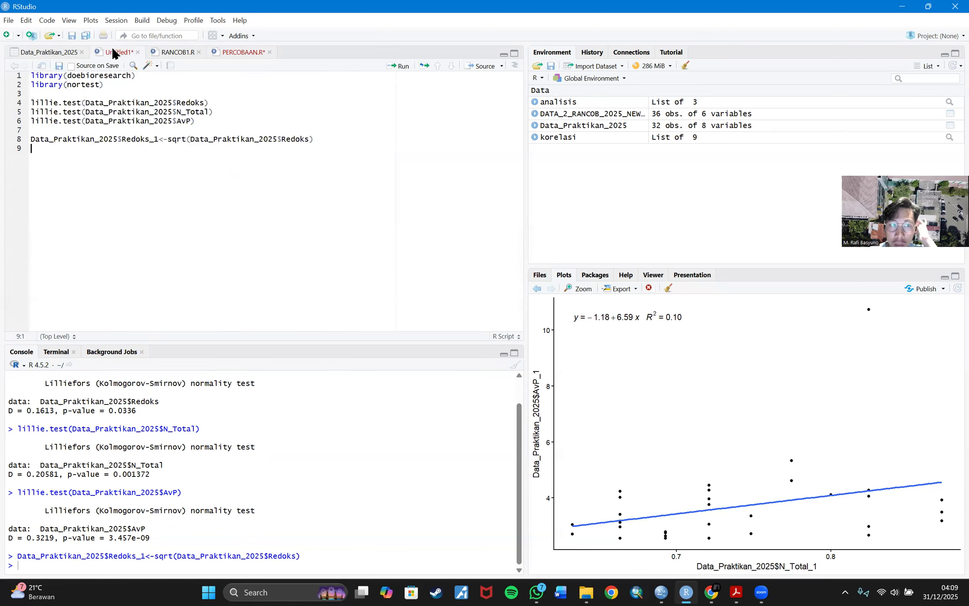
pyautogui.hotkey('ctrl', 'a')
pyautogui.hotkey('ctrl', 'Left')
pyautogui.hotkey('ctrl', 'shift', 'Left')
pyautogui.hotkey('ctrl', 'shift', 'Left')
pyautogui.hotkey('ctrl', 'shift', 'Left')
pyautogui.hotkey('ctrl', 'shift', 'Left')
pyautogui.hotkey('ctrl', 'shift', 'Left')
pyautogui.hotkey('ctrl', 'shift', 'Left')
pyautogui.hotkey('ctrl', 'shift', 'Left')
pyautogui.hotkey('ctrl', 'shift', 'Left')
pyautogui.hotkey('ctrl', 'shift', 'Left')
pyautogui.hotkey('ctrl', 'shift', 'Left')
pyautogui.hotkey('ctrl', 'shift', 'Left')
pyautogui.hotkey('ctrl', 'shift', 'Left')
pyautogui.hotkey('ctrl', 'shift', 'Left')
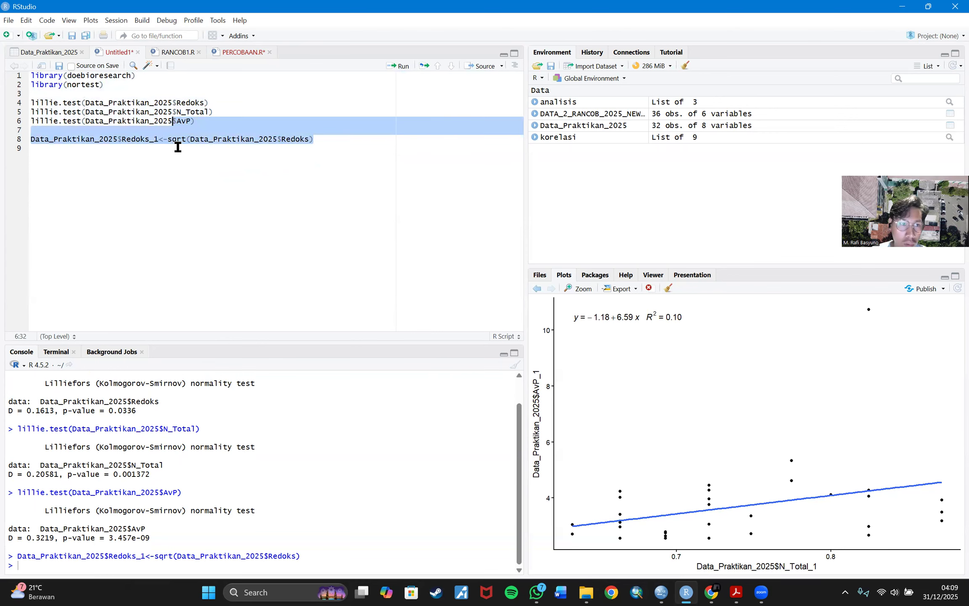
pyautogui.hotkey('ctrl', 'shift', 'Right')
pyautogui.hotkey('ctrl', 'shift', 'Right')
pyautogui.hotkey('ctrl', 'shift', 'Right')
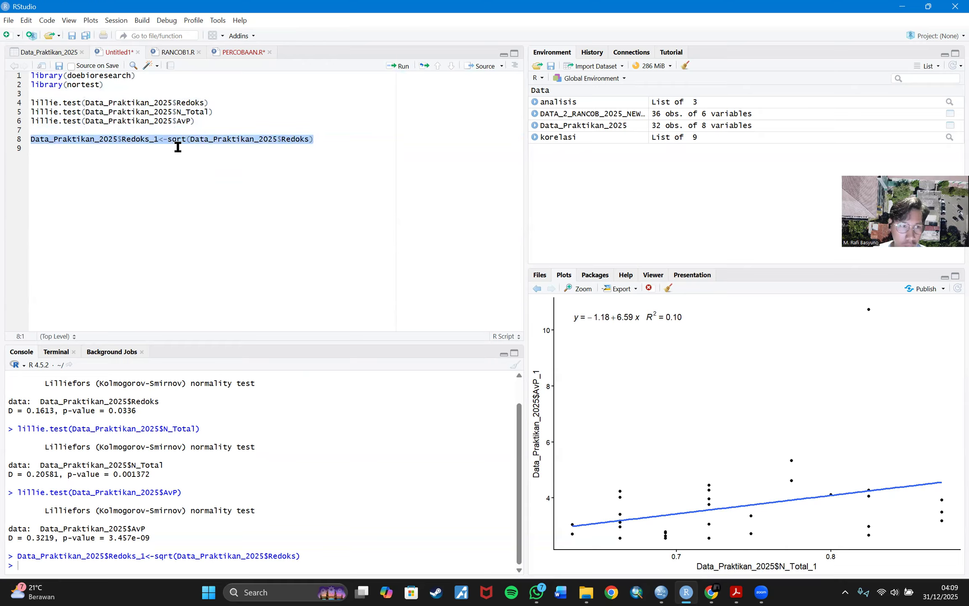
pyautogui.hotkey('ctrl', 'c')
pyautogui.press('Down')
pyautogui.hotkey('ctrl', 'v')
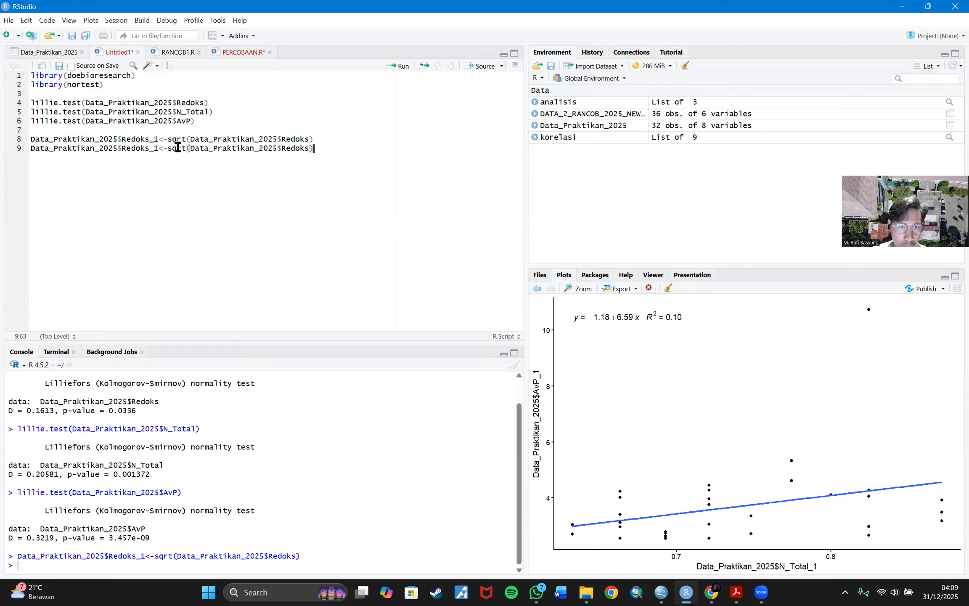
pyautogui.hotkey('ctrl', 'v')
pyautogui.hotkey('ctrl', 'z')
pyautogui.press('Return')
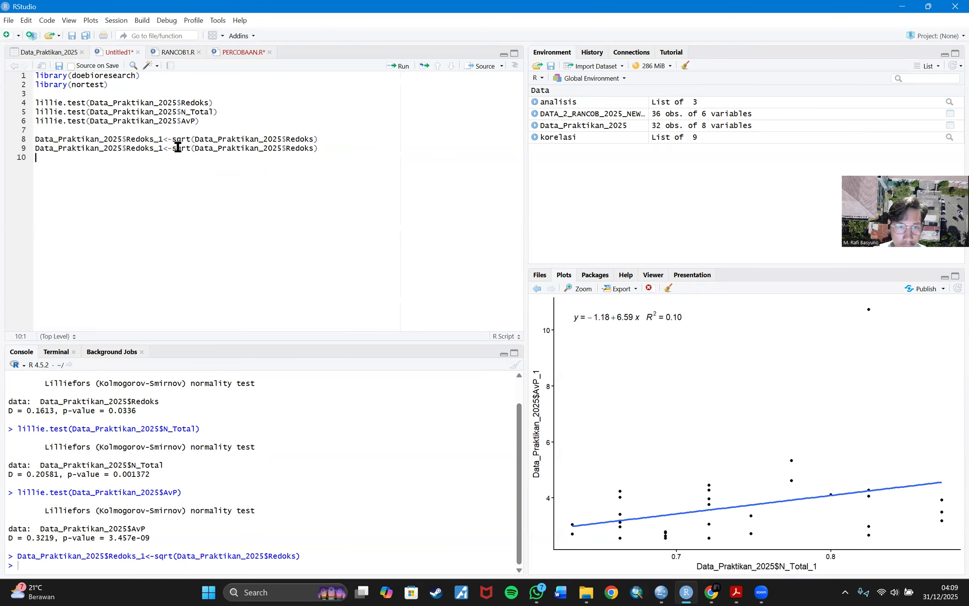
pyautogui.hotkey('ctrl', 'v')
# Step: Change the sqrt argument on line 9 to Data_Praktikan_2025$N_Total
pyautogui.press('Up')
pyautogui.press('BackSpace')
pyautogui.press('BackSpace')
pyautogui.press('BackSpace')
pyautogui.press('BackSpace')
pyautogui.press('BackSpace')
pyautogui.press('BackSpace')
pyautogui.write('N')
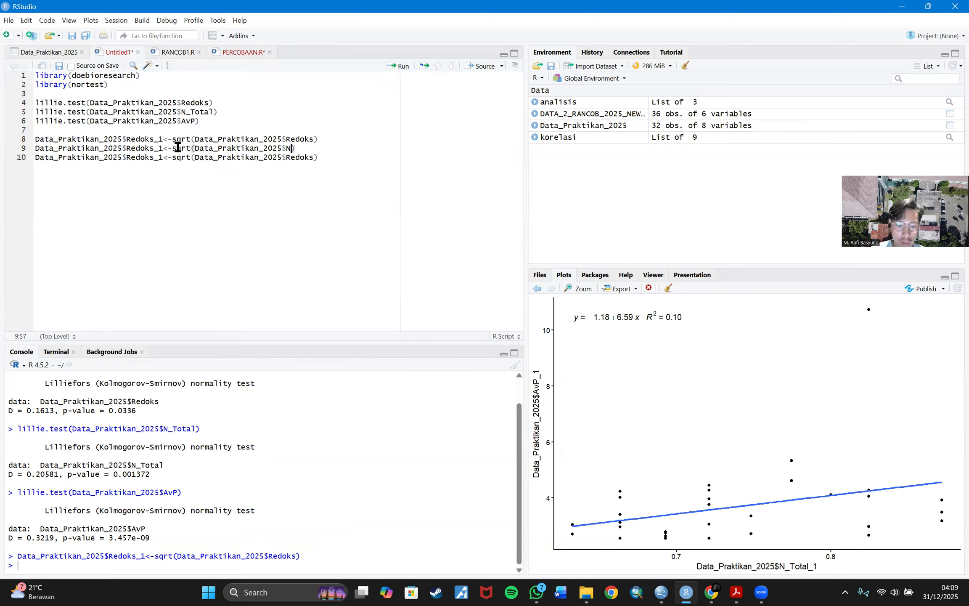
pyautogui.write('_Tota')
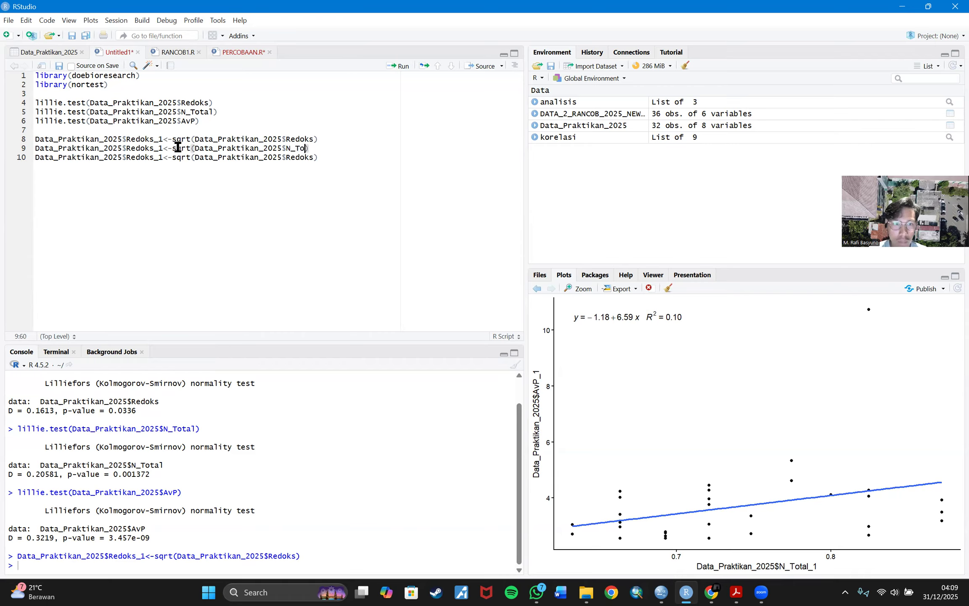
pyautogui.write('l')
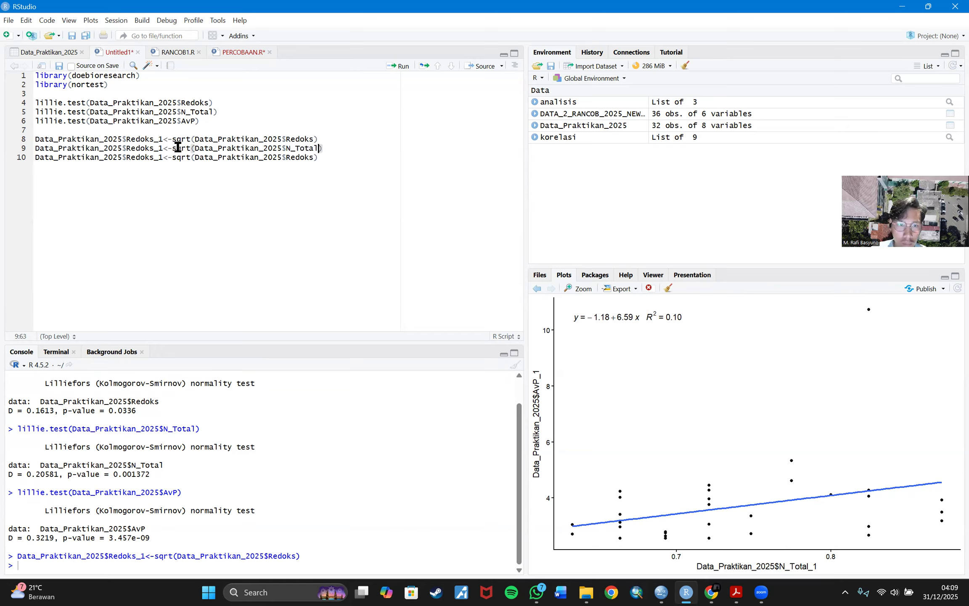
# Step: Change the assigned column on line 9 of the script from Redoks_1 to N_Total_1
pyautogui.click(153, 148)
pyautogui.press('BackSpace')
pyautogui.press('BackSpace')
pyautogui.press('BackSpace')
pyautogui.press('BackSpace')
pyautogui.press('BackSpace')
pyautogui.press('BackSpace')
pyautogui.write('N')
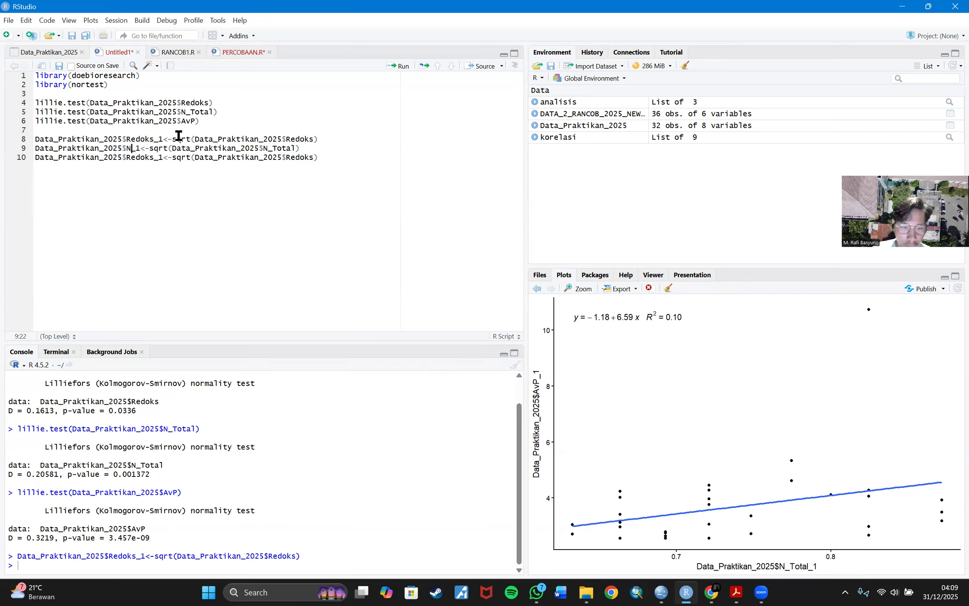
pyautogui.write('_')
pyautogui.write('otal')
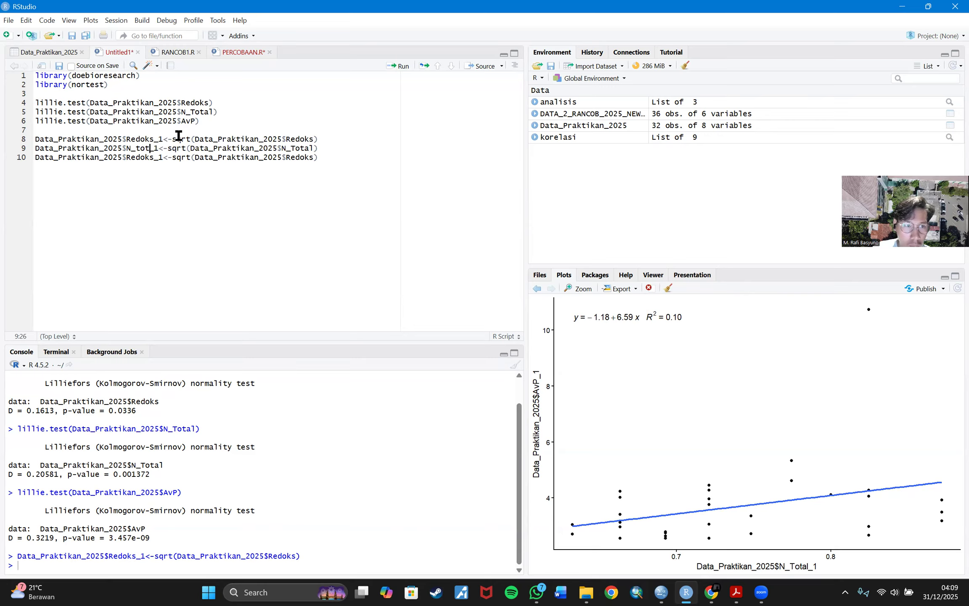
pyautogui.press('Left')
pyautogui.press('Left')
pyautogui.press('Left')
pyautogui.press('Left')
pyautogui.write('T')
# Step: Change line 10 to assign sqrt(Data_Praktikan_2025$AvP) to the AvP_1 column
pyautogui.press('Down')
pyautogui.press('Right')
pyautogui.press('Right')
pyautogui.press('Right')
pyautogui.hotkey('ctrl', 'shift', 'Left')
pyautogui.write('AvP')
pyautogui.hotkey('ctrl', 'Right')
pyautogui.hotkey('ctrl', 'Right')
pyautogui.hotkey('ctrl', 'Right')
pyautogui.hotkey('ctrl', 'Right')
pyautogui.press('Right')
pyautogui.press('Delete')
pyautogui.press('Delete')
pyautogui.press('Delete')
pyautogui.press('Delete')
pyautogui.press('Delete')
pyautogui.press('Delete')
pyautogui.write('AvP')
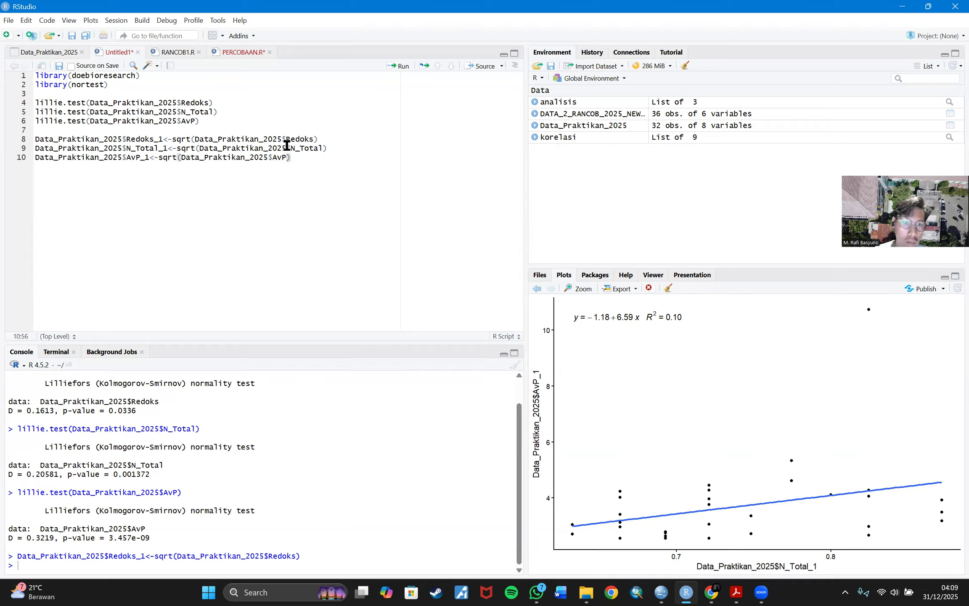
# Step: Run the N_Total_1 and AvP_1 square-root lines and view the new columns in the Data_Praktikan_2025 table
pyautogui.click(329, 148)
pyautogui.click(399, 67)
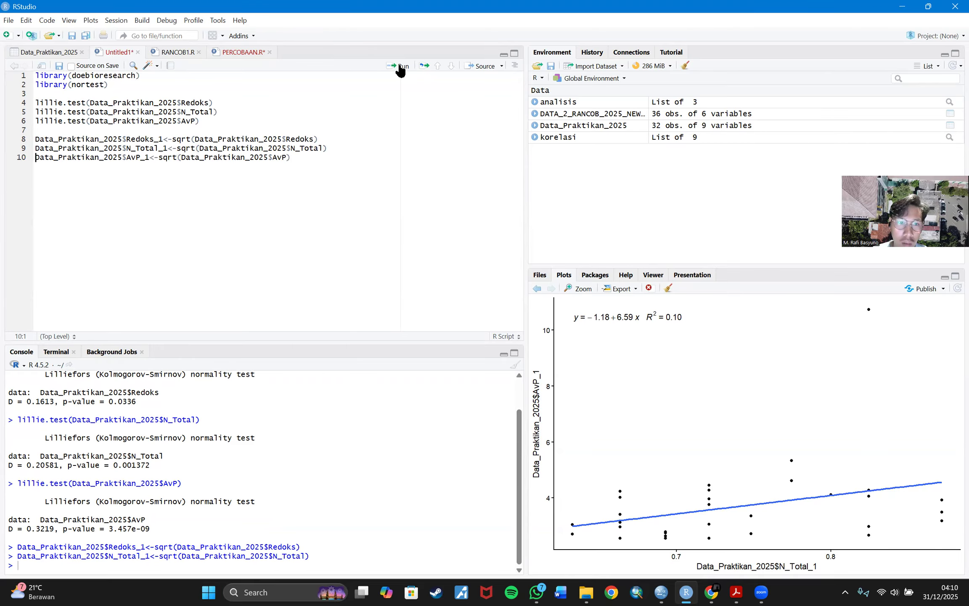
pyautogui.click(398, 66)
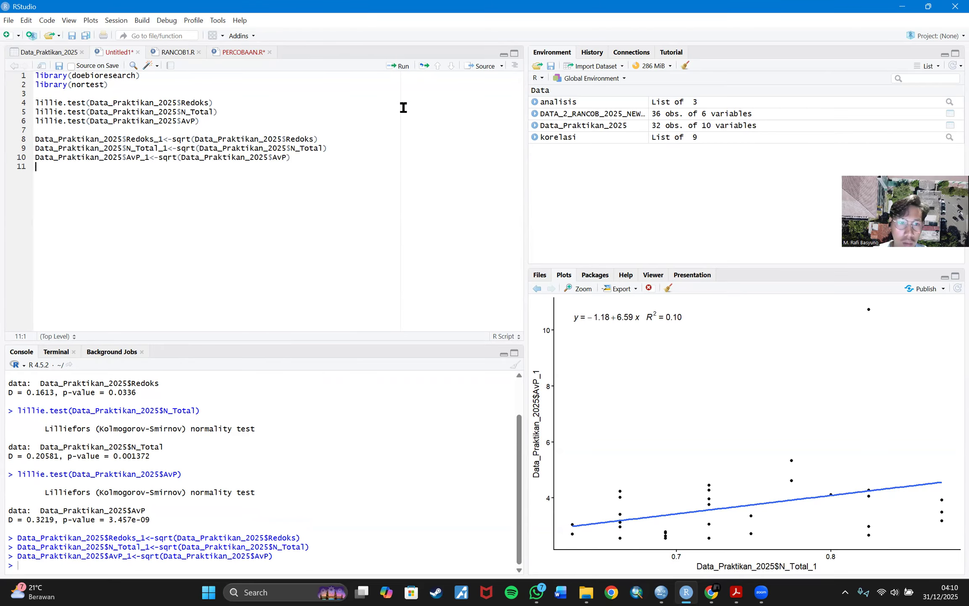
pyautogui.click(53, 53)
pyautogui.moveTo(340, 95); pyautogui.dragTo(459, 232)
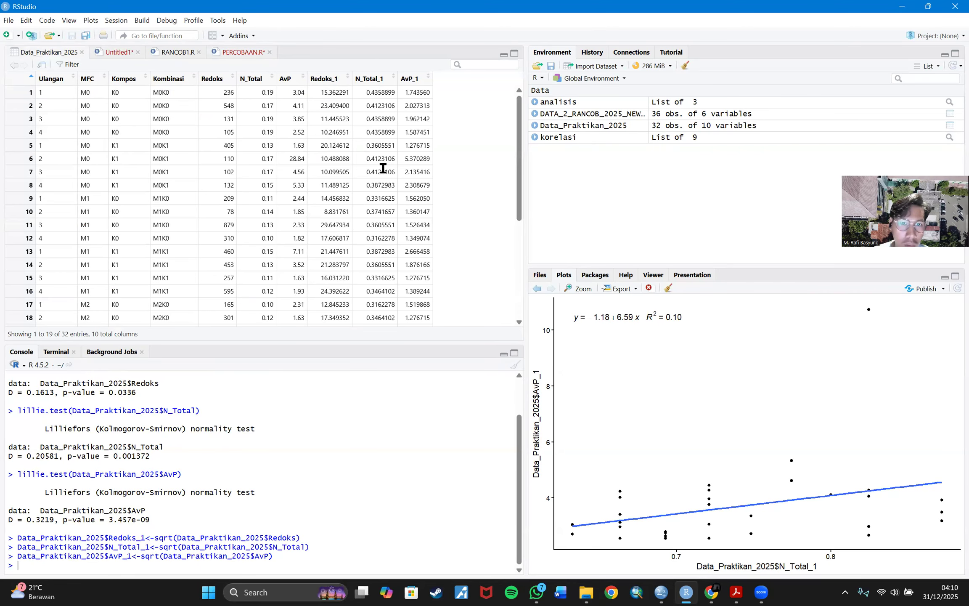
# Step: Copy the three lillie.test lines in the Untitled1 script and paste them below the square-root lines, starting at line 12
pyautogui.click(117, 51)
pyautogui.press('Return')
pyautogui.click(211, 121)
pyautogui.hotkey('ctrl', 'a')
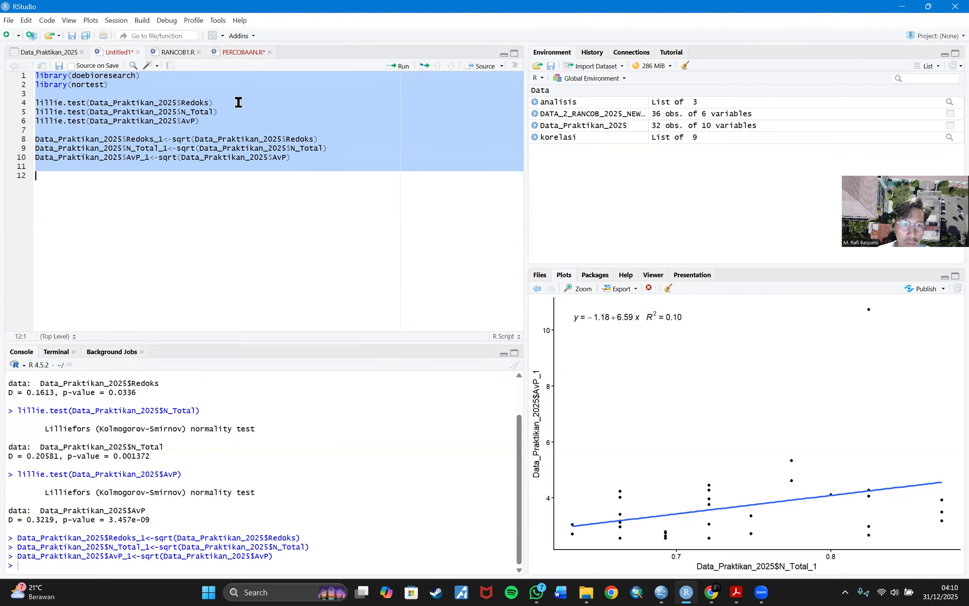
pyautogui.click(211, 122)
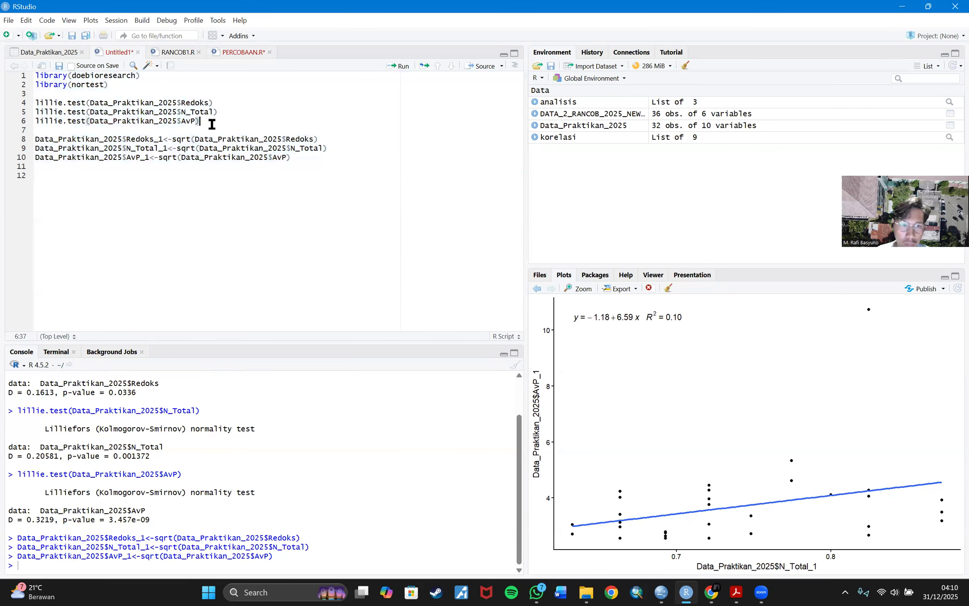
pyautogui.click(87, 110)
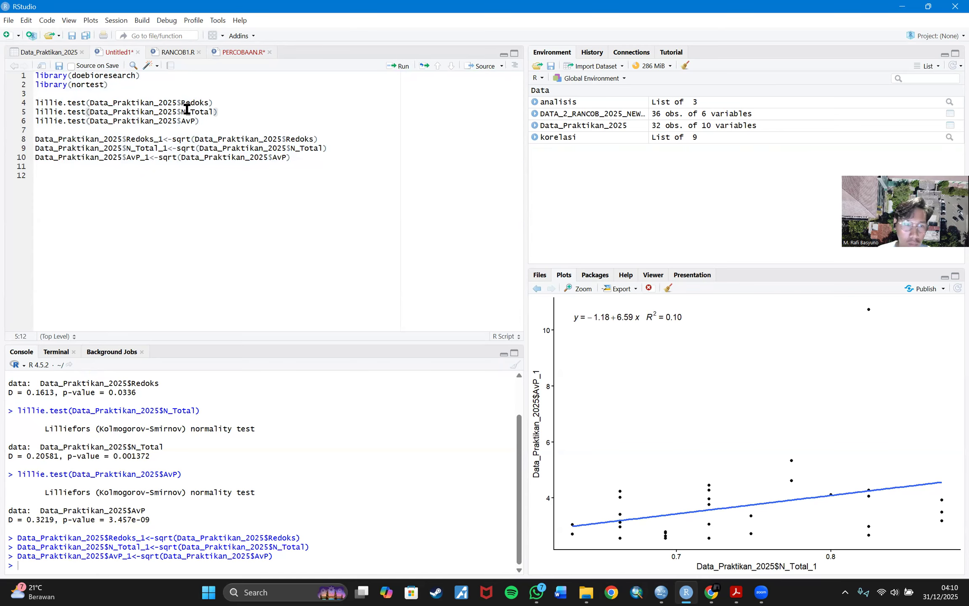
pyautogui.press('Down')
pyautogui.press('End')
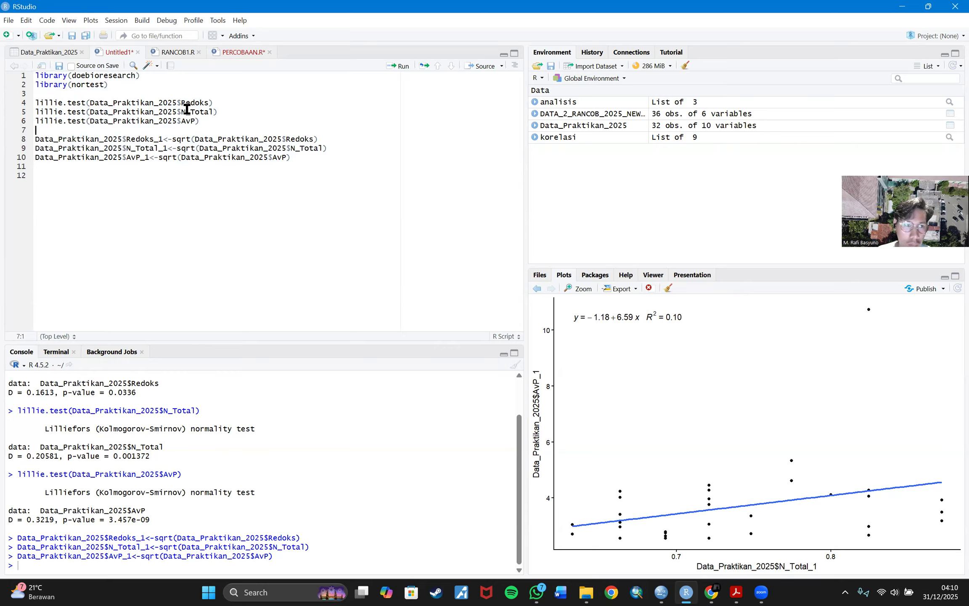
pyautogui.hotkey('shift', 'Left')
pyautogui.hotkey('shift', 'Left')
pyautogui.hotkey('shift', 'Left')
pyautogui.hotkey('shift', 'Left')
pyautogui.hotkey('shift', 'Left')
pyautogui.hotkey('shift', 'Left')
pyautogui.hotkey('shift', 'Left')
pyautogui.hotkey('shift', 'Left')
pyautogui.hotkey('shift', 'Left')
pyautogui.hotkey('shift', 'Left')
pyautogui.hotkey('shift', 'Left')
pyautogui.hotkey('shift', 'Left')
pyautogui.hotkey('shift', 'Left')
pyautogui.hotkey('shift', 'Left')
pyautogui.hotkey('shift', 'Left')
pyautogui.hotkey('shift', 'Left')
pyautogui.hotkey('shift', 'Left')
pyautogui.hotkey('shift', 'Left')
pyautogui.hotkey('shift', 'Left')
pyautogui.hotkey('shift', 'Left')
pyautogui.hotkey('shift', 'Left')
pyautogui.hotkey('shift', 'Left')
pyautogui.hotkey('shift', 'Left')
pyautogui.hotkey('shift', 'Left')
pyautogui.hotkey('shift', 'Left')
pyautogui.hotkey('shift', 'Left')
pyautogui.hotkey('shift', 'Left')
pyautogui.hotkey('shift', 'Left')
pyautogui.hotkey('shift', 'Left')
pyautogui.hotkey('shift', 'Left')
pyautogui.hotkey('shift', 'Left')
pyautogui.hotkey('shift', 'Left')
pyautogui.hotkey('shift', 'Left')
pyautogui.hotkey('shift', 'Left')
pyautogui.hotkey('shift', 'Left')
pyautogui.hotkey('shift', 'Left')
pyautogui.hotkey('shift', 'Left')
pyautogui.hotkey('shift', 'Left')
pyautogui.hotkey('shift', 'Left')
pyautogui.hotkey('shift', 'Left')
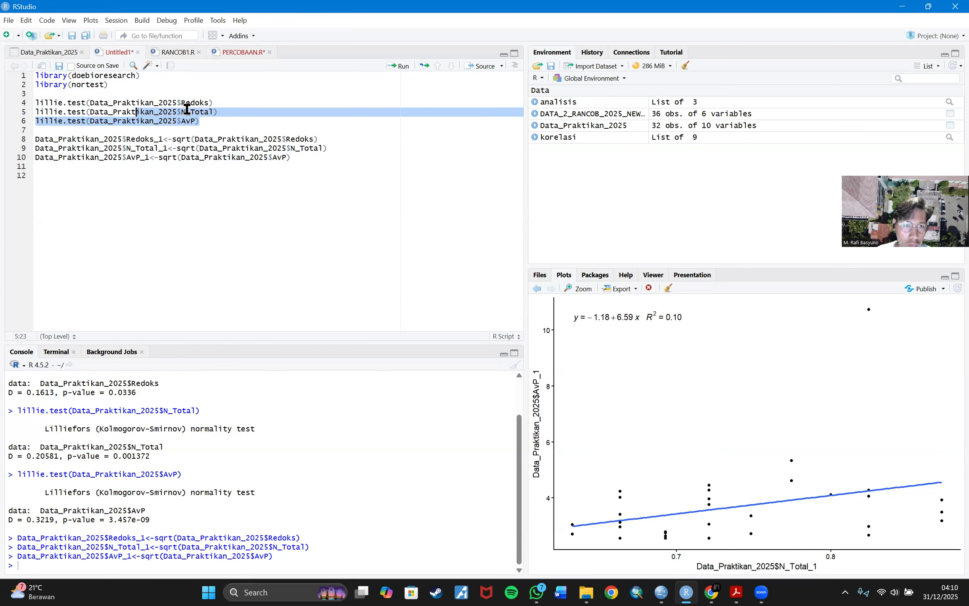
pyautogui.hotkey('shift', 'Left')
pyautogui.hotkey('shift', 'Left')
pyautogui.hotkey('shift', 'Left')
pyautogui.hotkey('shift', 'Left')
pyautogui.hotkey('shift', 'Left')
pyautogui.hotkey('shift', 'Left')
pyautogui.hotkey('shift', 'Left')
pyautogui.hotkey('shift', 'Left')
pyautogui.hotkey('shift', 'Left')
pyautogui.hotkey('shift', 'Left')
pyautogui.hotkey('shift', 'Left')
pyautogui.hotkey('shift', 'Left')
pyautogui.hotkey('shift', 'Left')
pyautogui.hotkey('shift', 'Left')
pyautogui.hotkey('shift', 'Left')
pyautogui.hotkey('shift', 'Left')
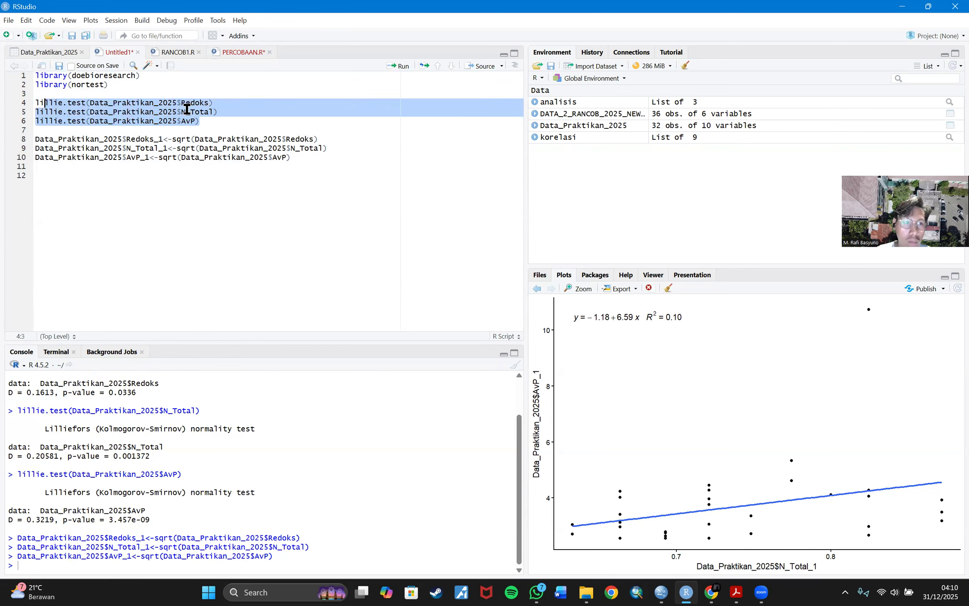
pyautogui.hotkey('ctrl', 'c')
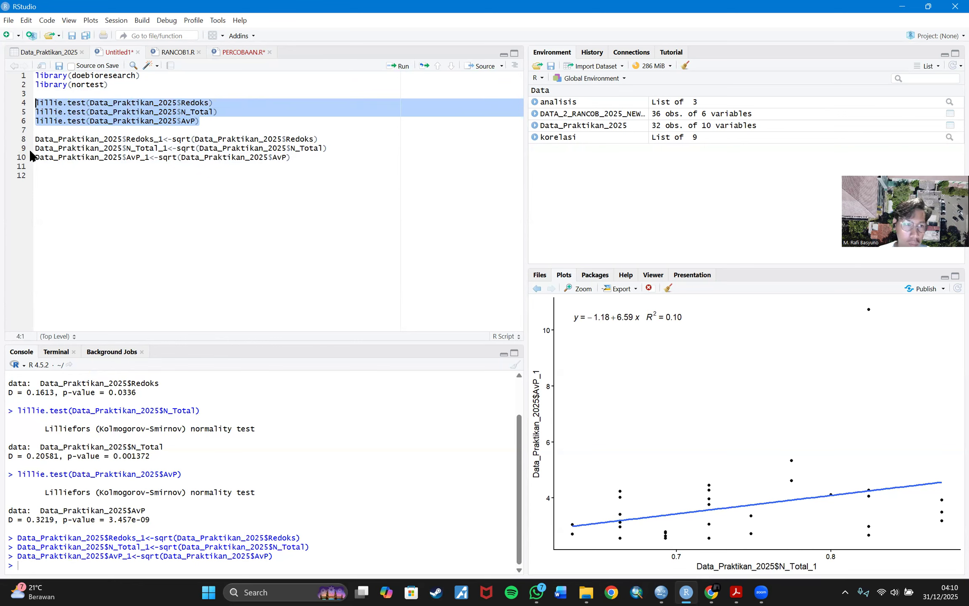
pyautogui.click(60, 175)
pyautogui.hotkey('ctrl', 'v')
# Step: Append _1 to the column names in the pasted lillie.test lines, giving Redoks_1, N_Total_1 and AvP_1
pyautogui.click(209, 174)
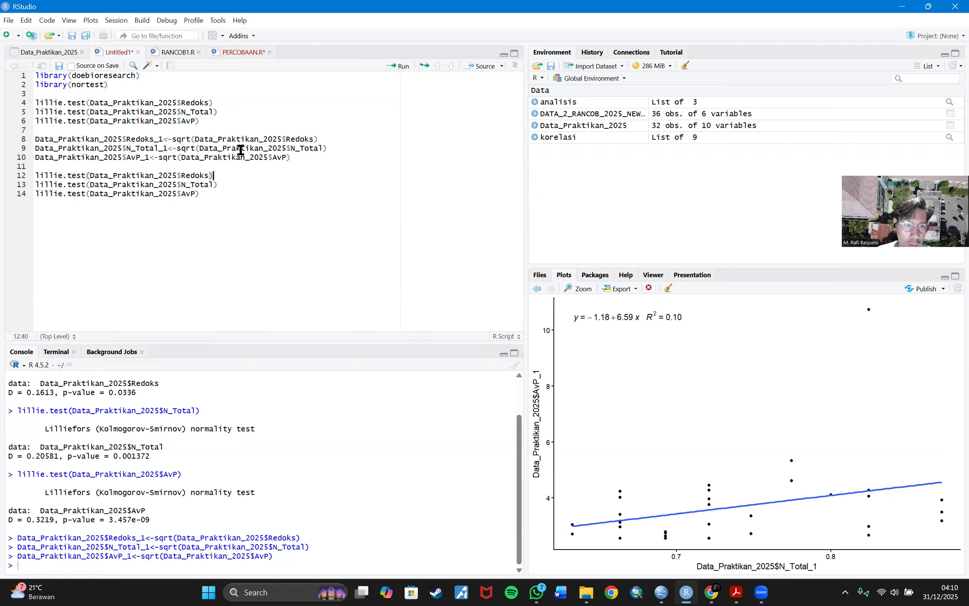
pyautogui.write('_1')
pyautogui.press('Down')
pyautogui.press('Left')
pyautogui.write('_1')
pyautogui.press('Down')
pyautogui.press('Left')
pyautogui.write('_1')
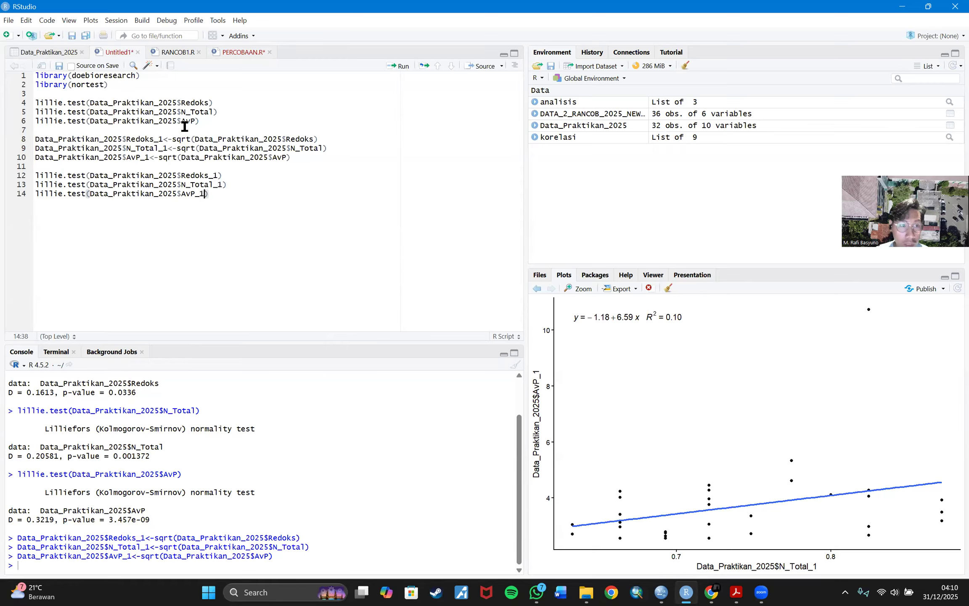
# Step: Run the Lilliefors tests on Redoks_1, N_Total_1 and AvP_1 in lines 12 to 14
pyautogui.click(223, 176)
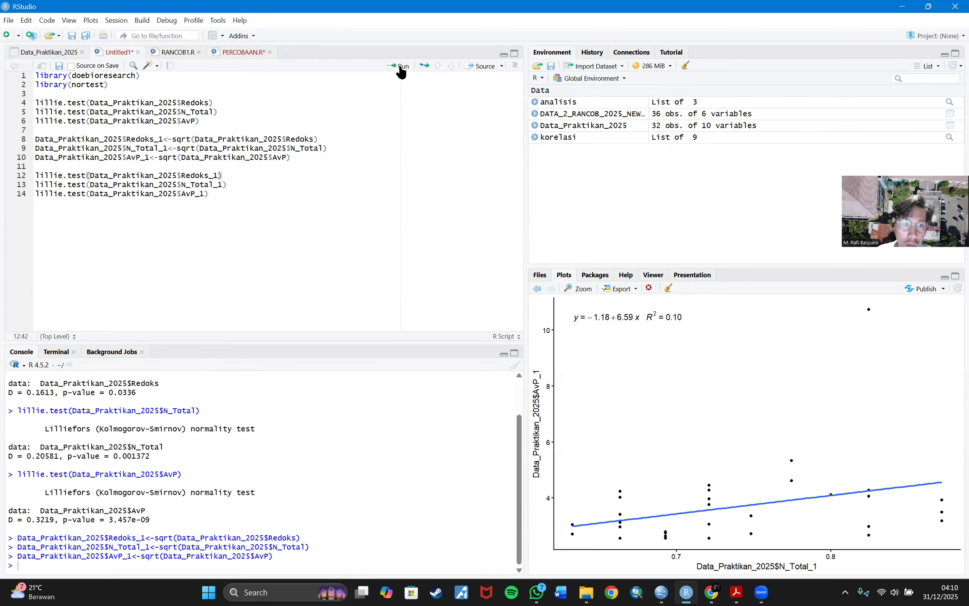
pyautogui.click(399, 66)
pyautogui.click(400, 66)
pyautogui.click(400, 66)
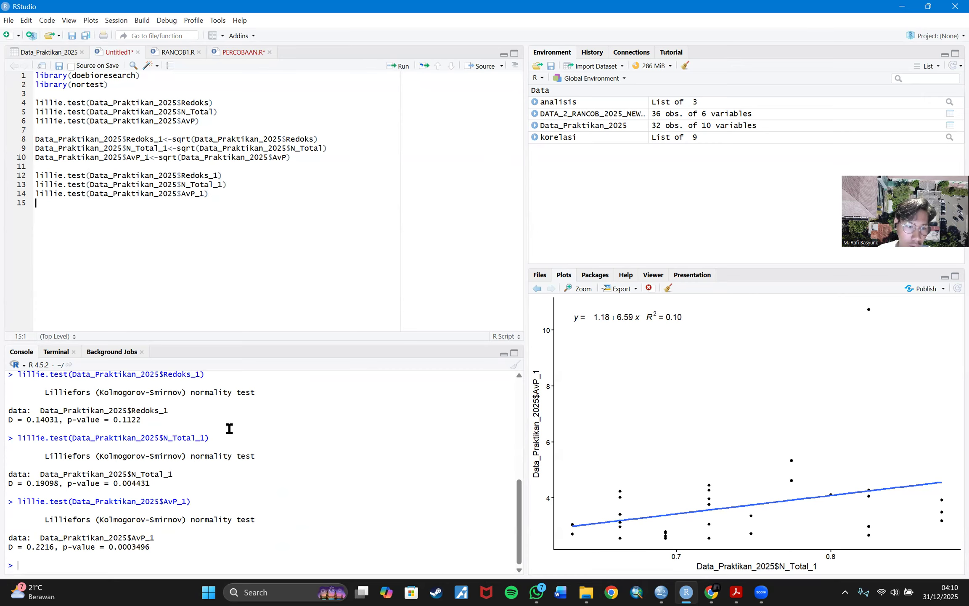
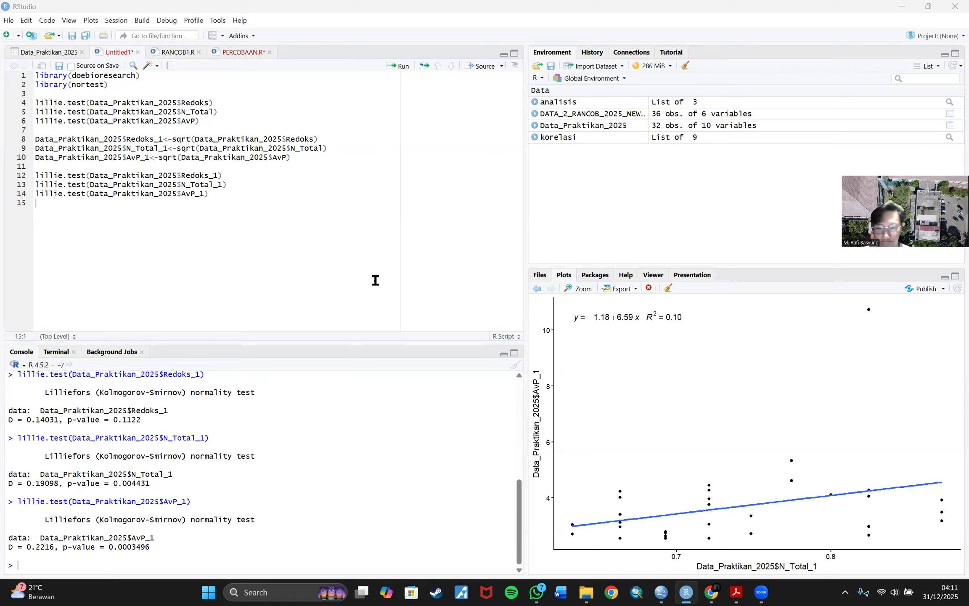
# Step: Start line 16 by assigning an empty frbd2fact() call to analisis
pyautogui.click(106, 221)
pyautogui.press('Return')
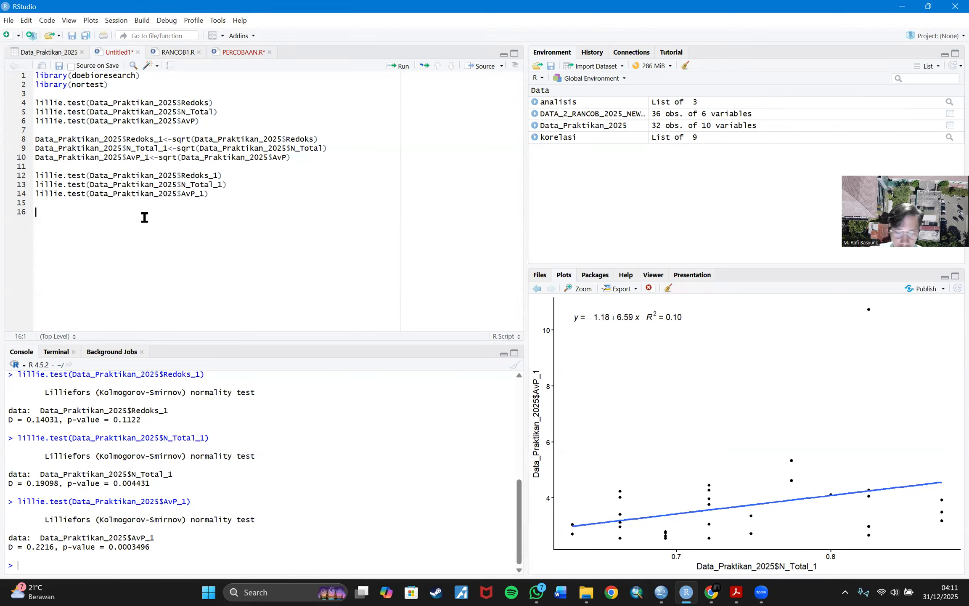
pyautogui.write('anal')
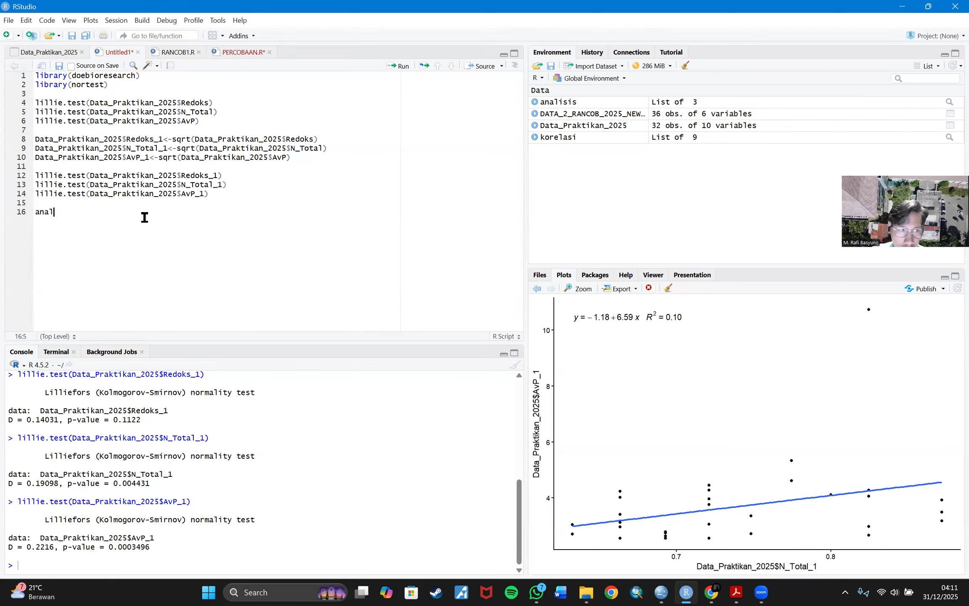
pyautogui.press('Tab')
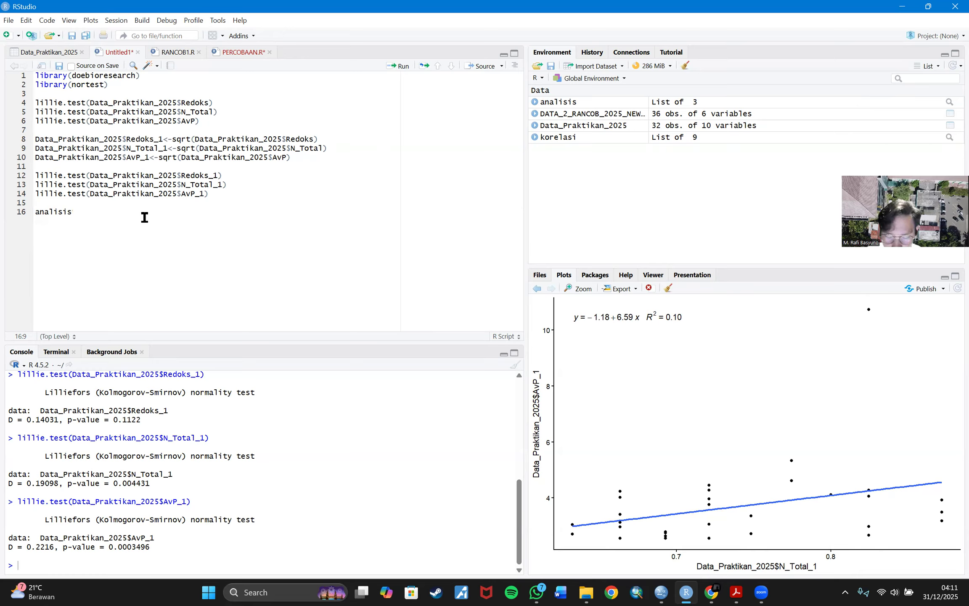
pyautogui.write('<')
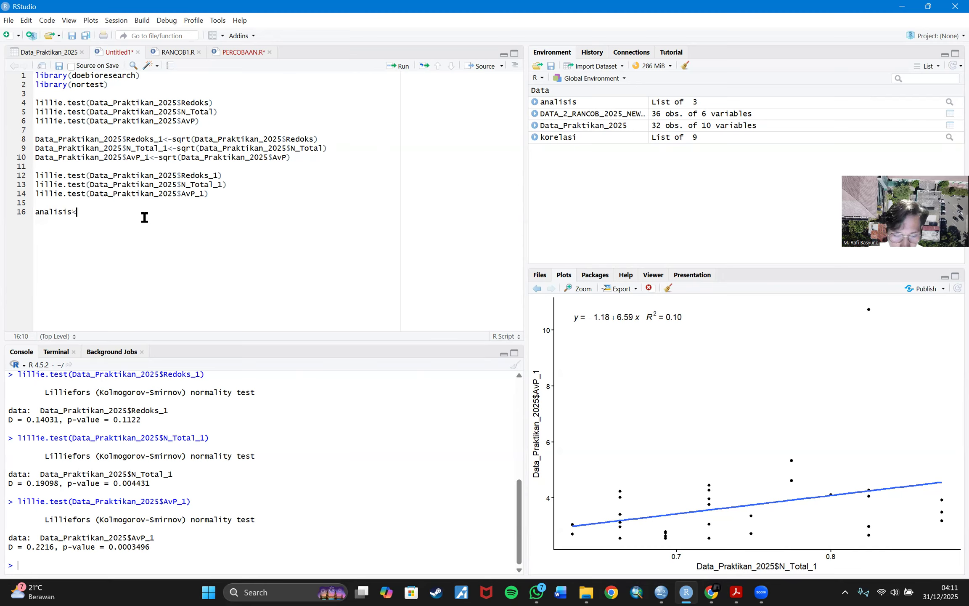
pyautogui.write('-')
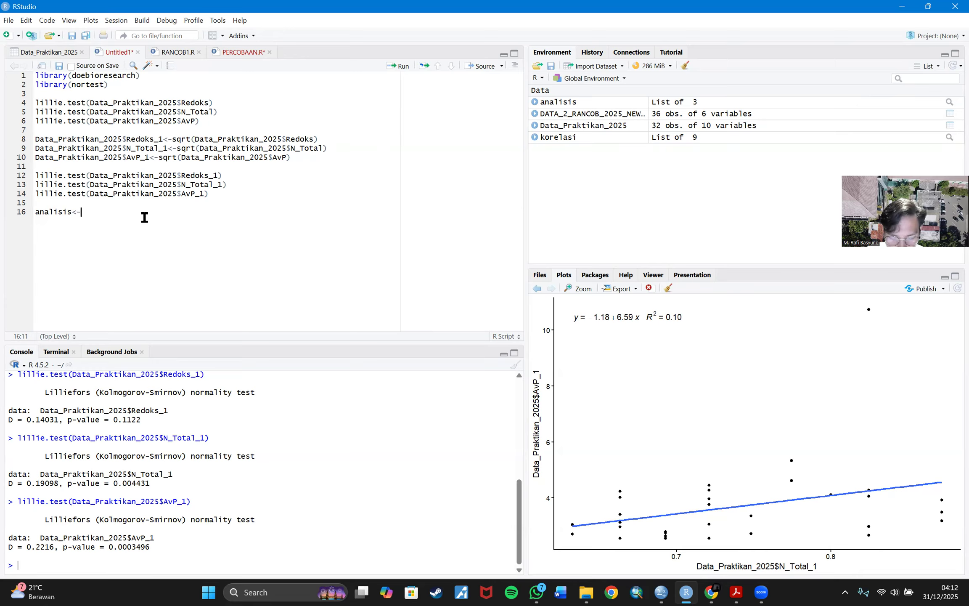
pyautogui.write('frb')
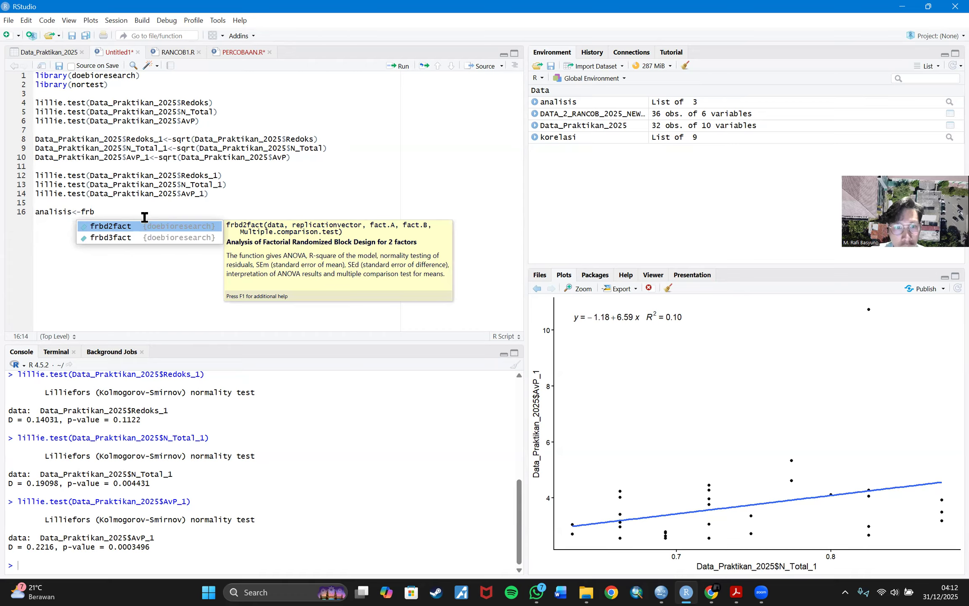
pyautogui.press('Tab')
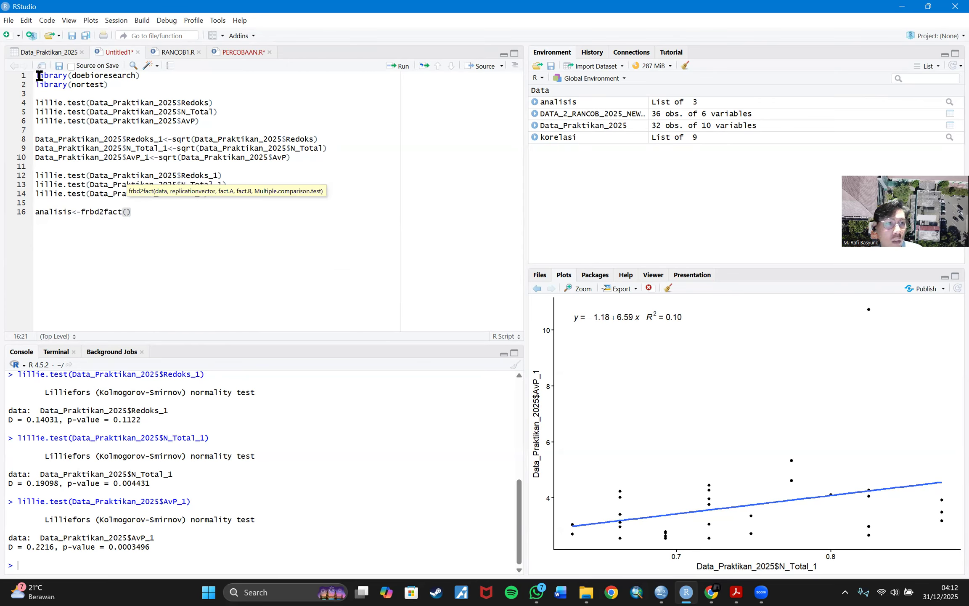
# Step: Check the data table, and enter Data_Praktikan_2025 with empty square brackets as the first argument of frbd2fact
pyautogui.click(47, 54)
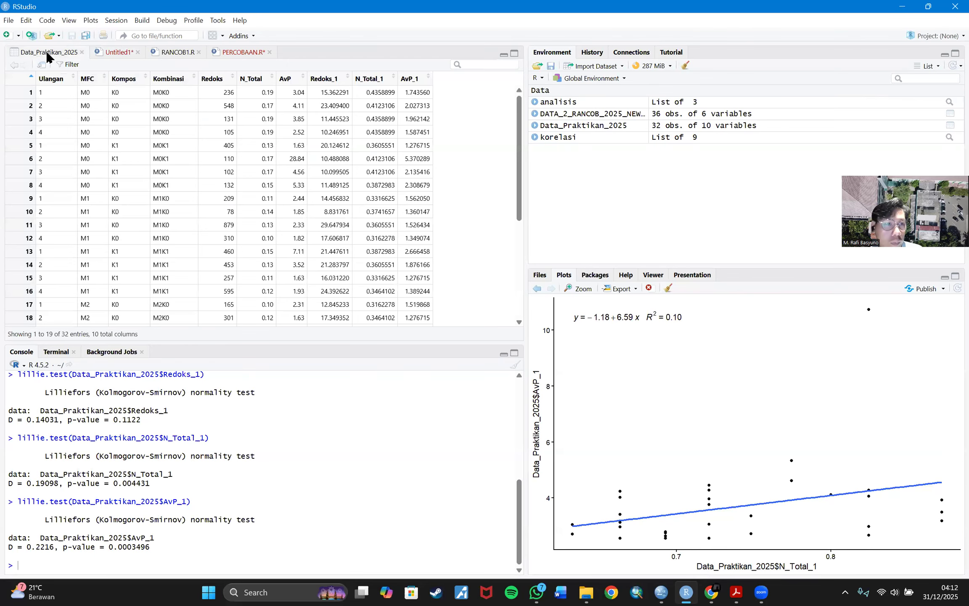
pyautogui.click(116, 53)
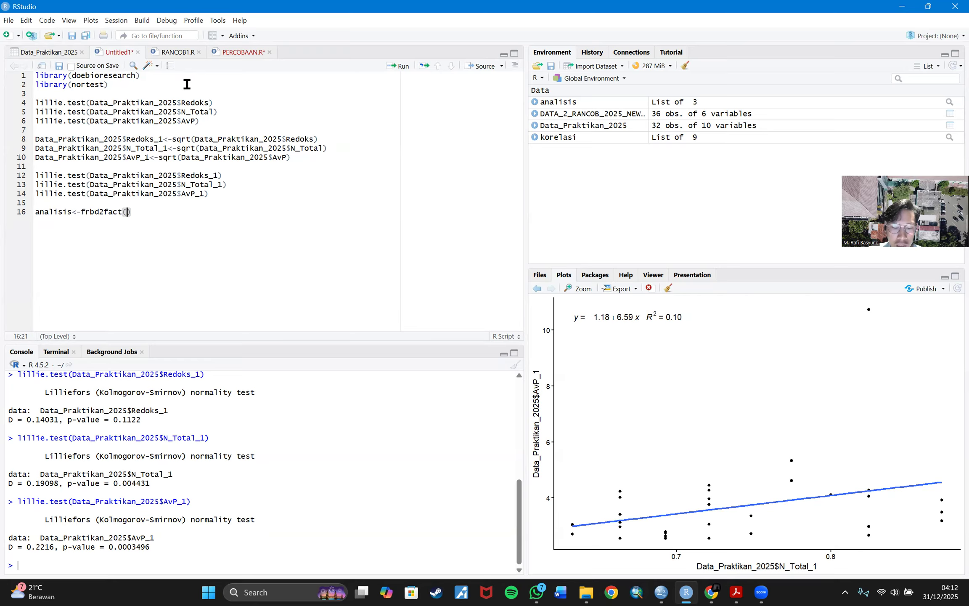
pyautogui.write('data')
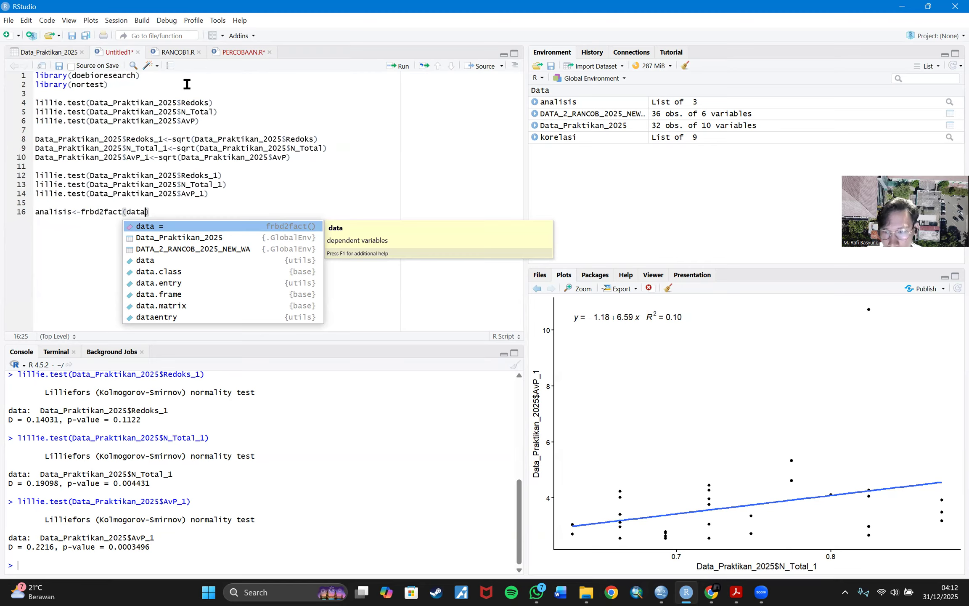
pyautogui.press('Down')
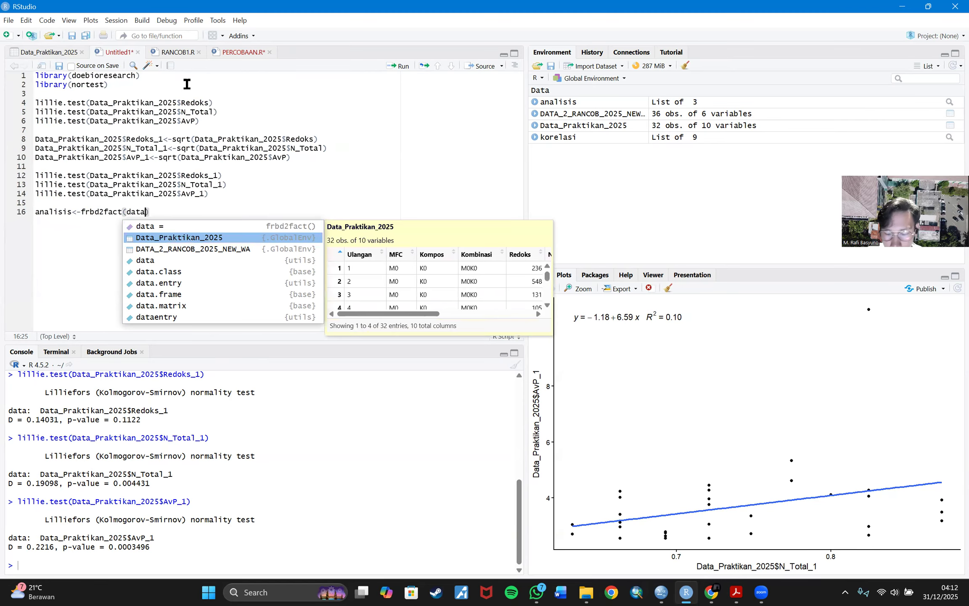
pyautogui.press('Return')
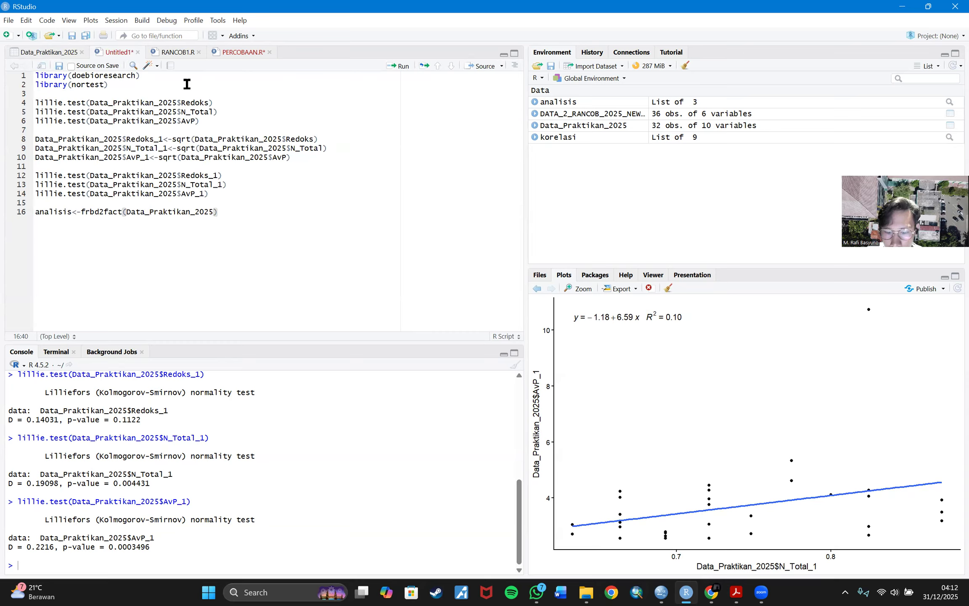
pyautogui.write('[')
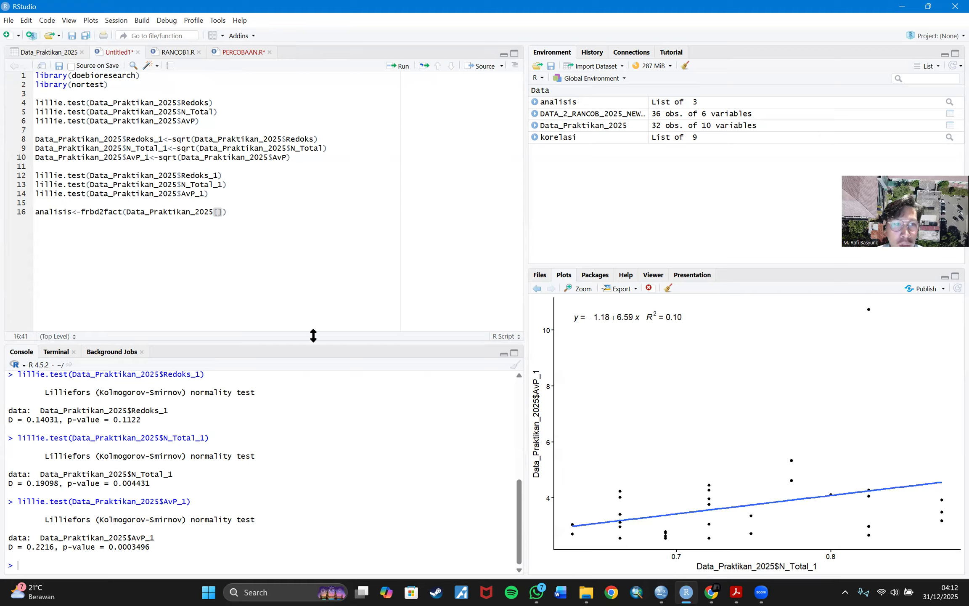
# Step: Examine the column positions of Redoks_1, N_Total_1 and AvP_1 in the Data_Praktikan_2025 table and return to the Untitled1 script
pyautogui.click(15, 54)
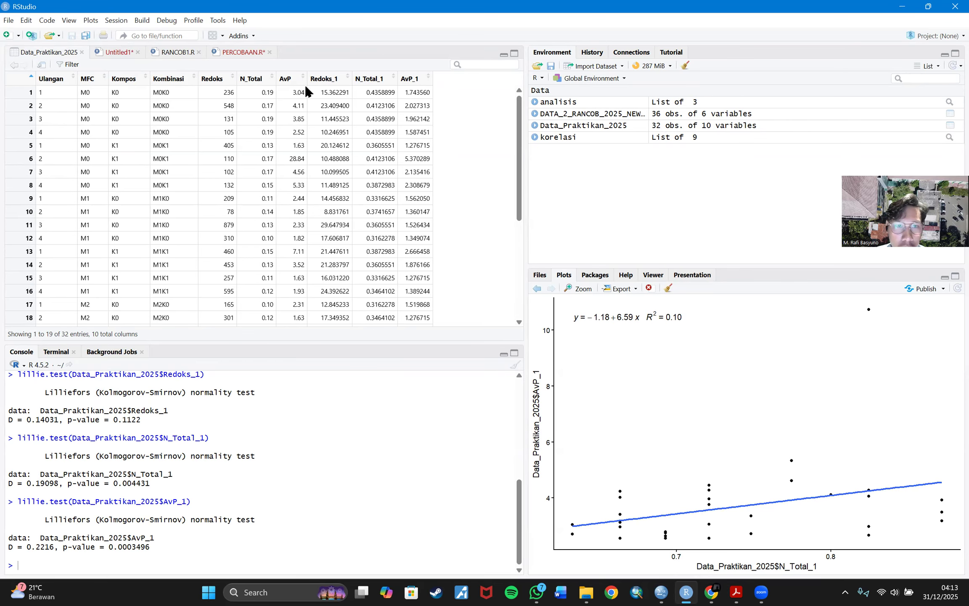
pyautogui.click(178, 53)
pyautogui.click(42, 54)
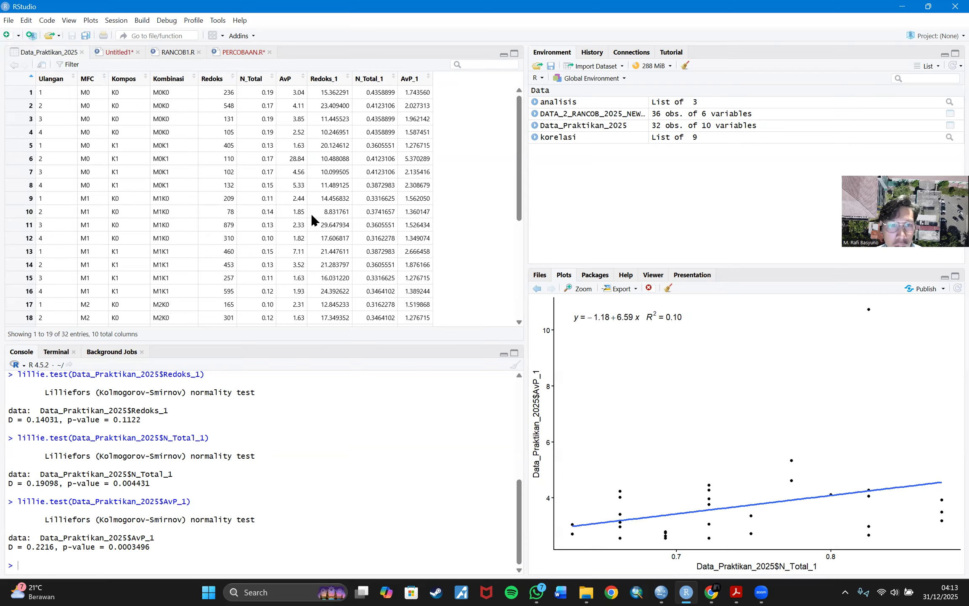
pyautogui.click(328, 82)
pyautogui.click(330, 84)
pyautogui.click(21, 82)
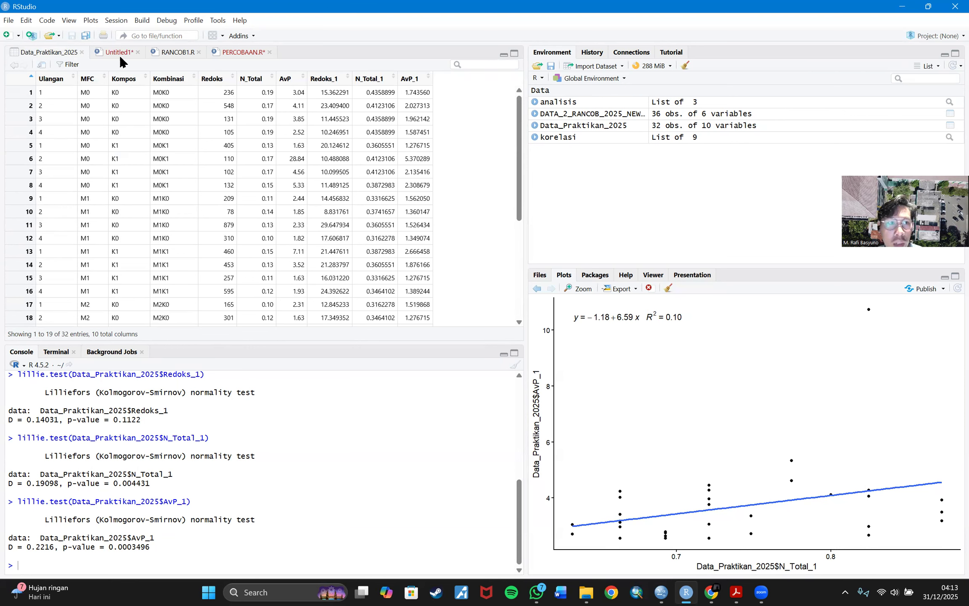
pyautogui.click(105, 58)
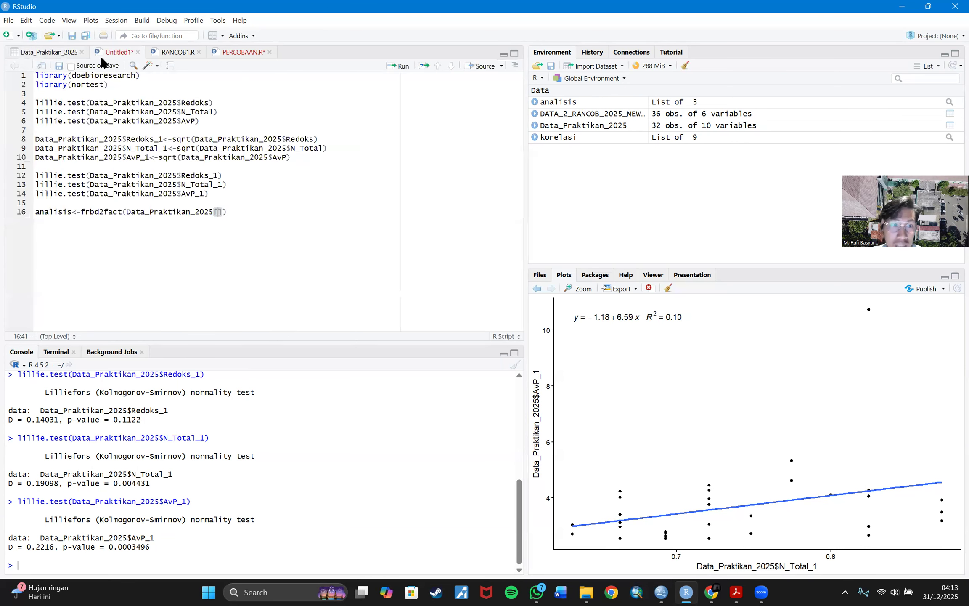
pyautogui.write('Redok')
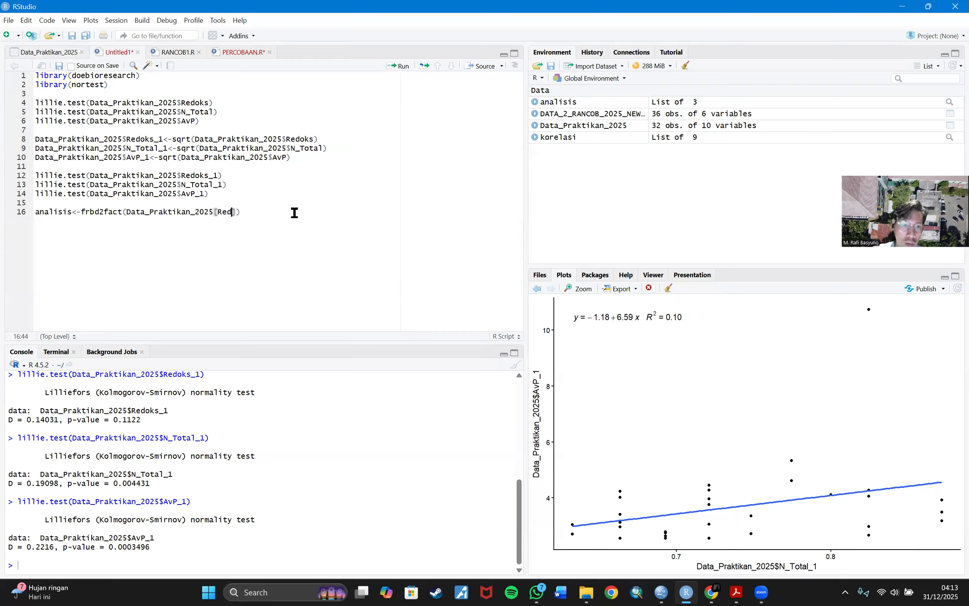
pyautogui.press('Tab')
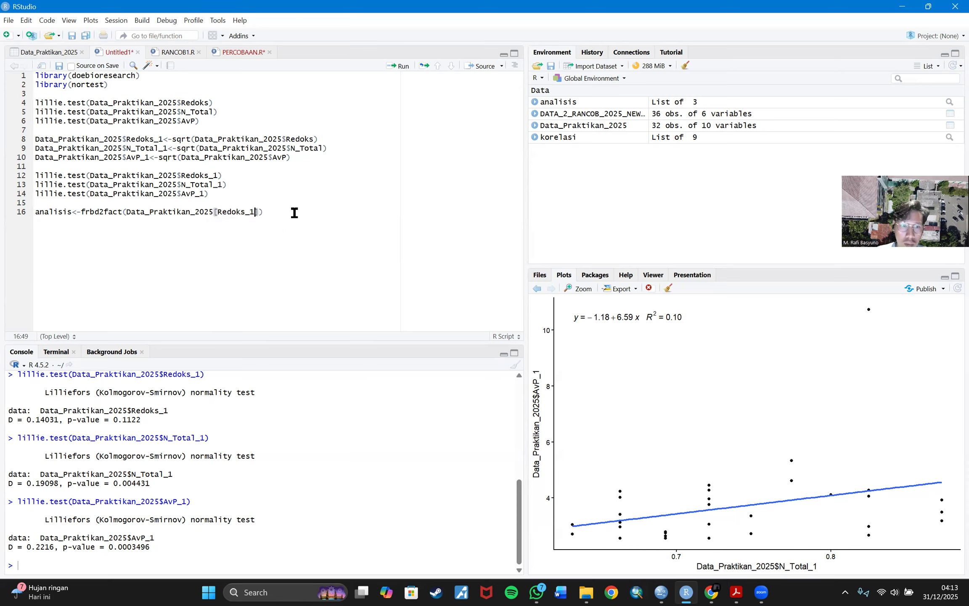
pyautogui.press('BackSpace')
pyautogui.press('BackSpace')
pyautogui.press('BackSpace')
pyautogui.press('BackSpace')
pyautogui.press('BackSpace')
pyautogui.press('BackSpace')
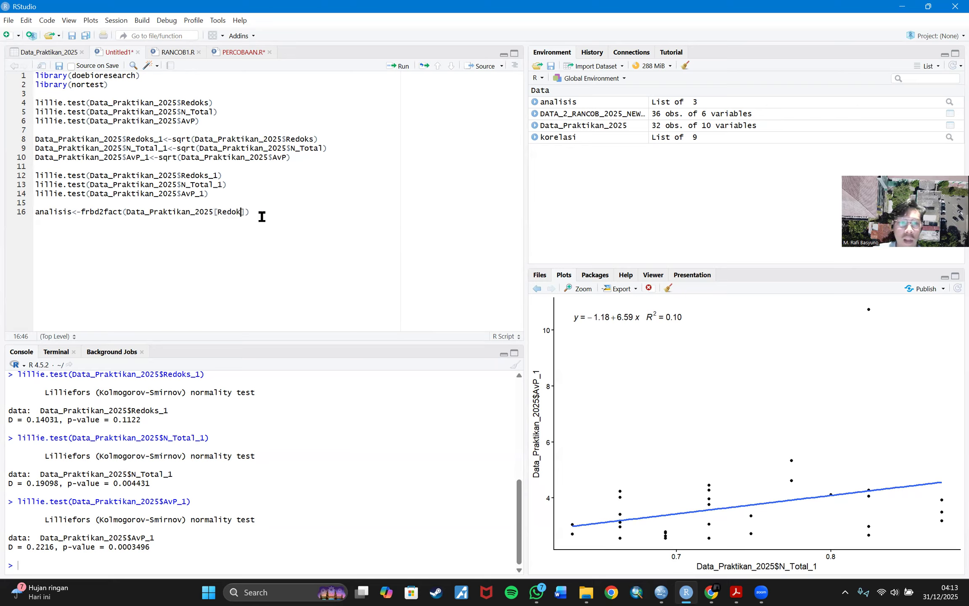
pyautogui.press('BackSpace')
pyautogui.press('BackSpace')
# Step: Enter 8:10 as the column index of Data_Praktikan_2025 in the frbd2fact call
pyautogui.write('8:10')
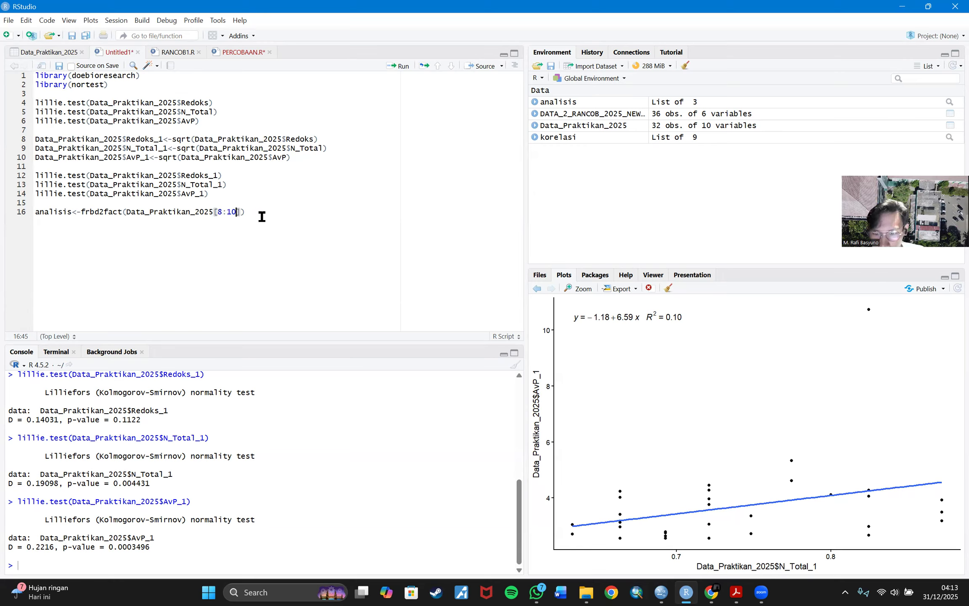
# Step: Add Data_Praktikan_2025$Ulangan as the replication argument after Data_Praktikan_2025[8:10] in the frbd2fact call on line 16
pyautogui.press('Right')
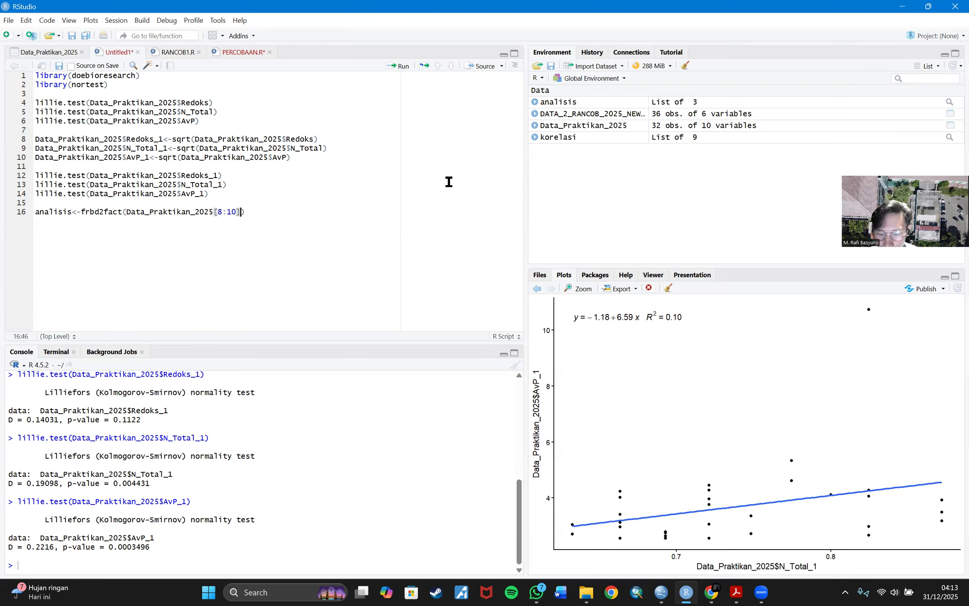
pyautogui.write(',data')
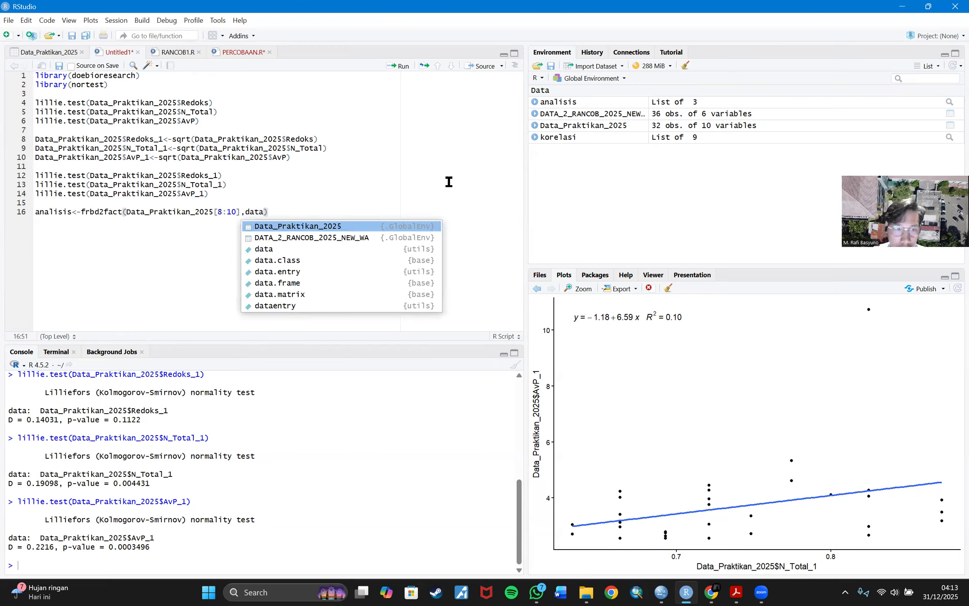
pyautogui.press('Return')
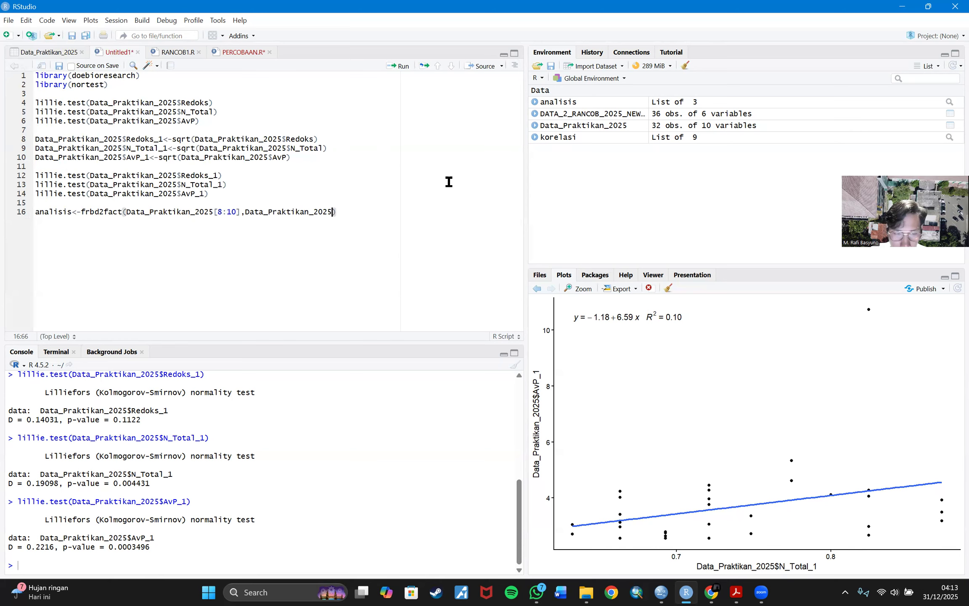
pyautogui.click(842, 55)
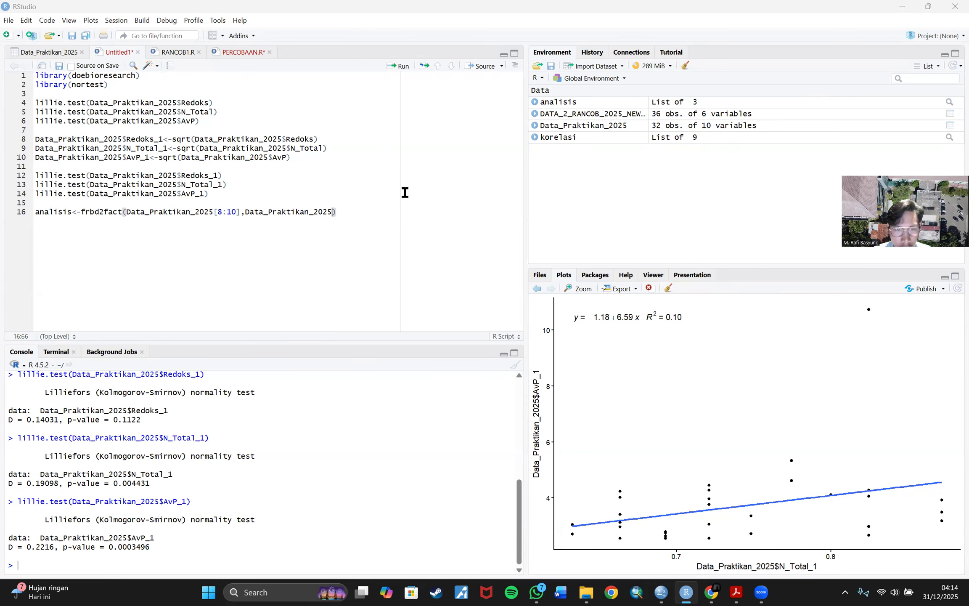
pyautogui.click(330, 212)
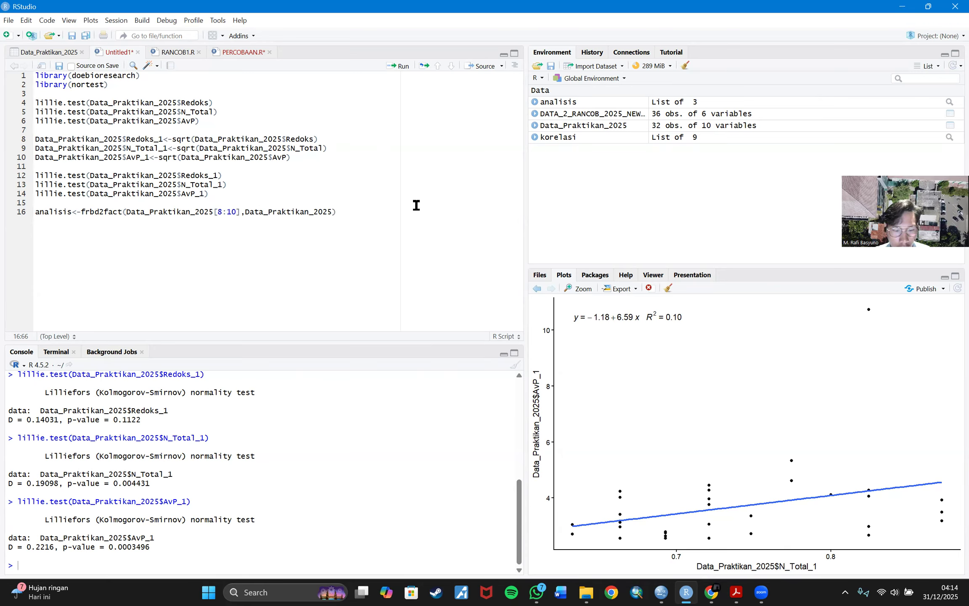
pyautogui.write('$')
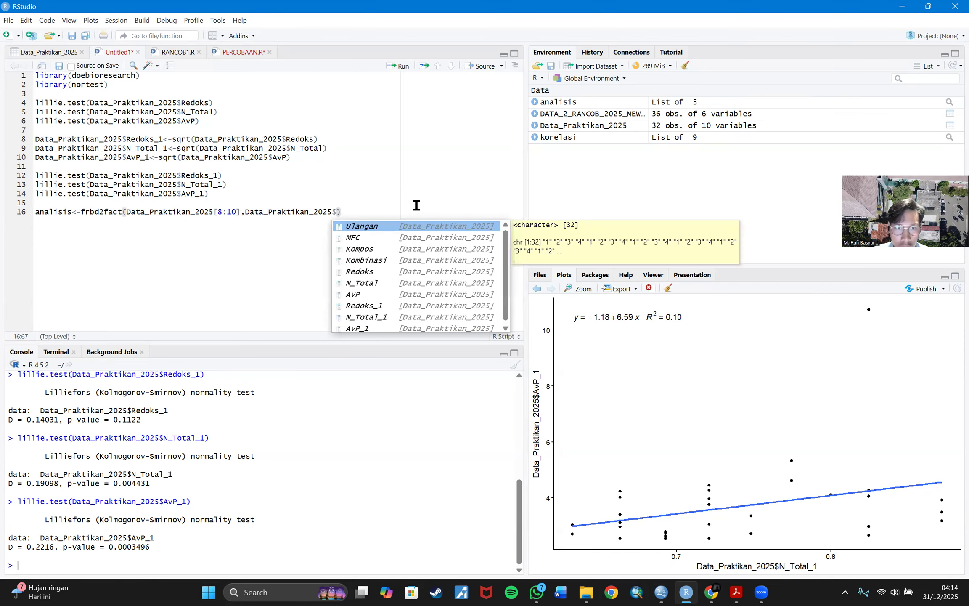
pyautogui.press('Return')
pyautogui.write(',')
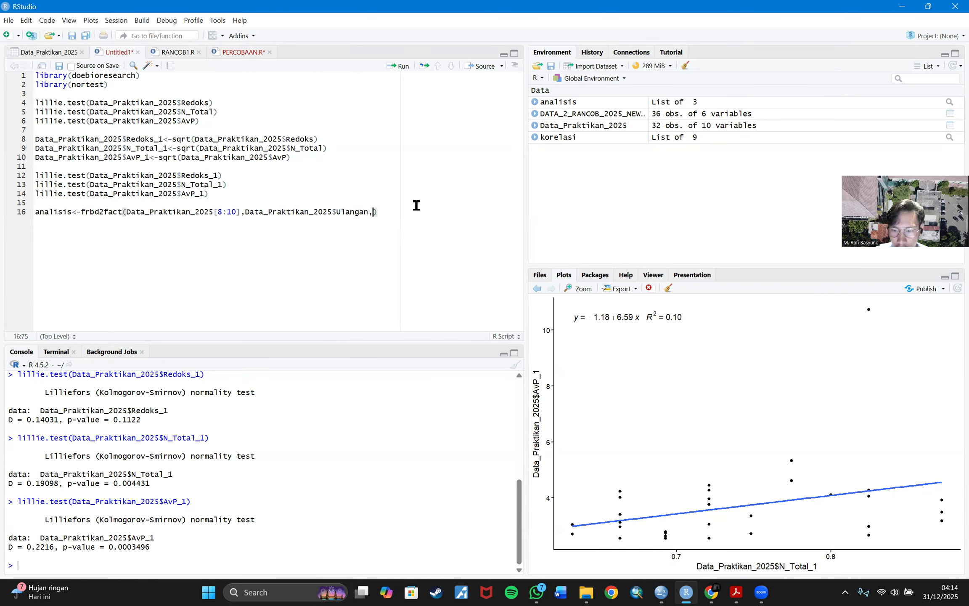
# Step: Add Data_Praktikan_2025$MFC as the first factor argument of the frbd2fact call
pyautogui.write('Data')
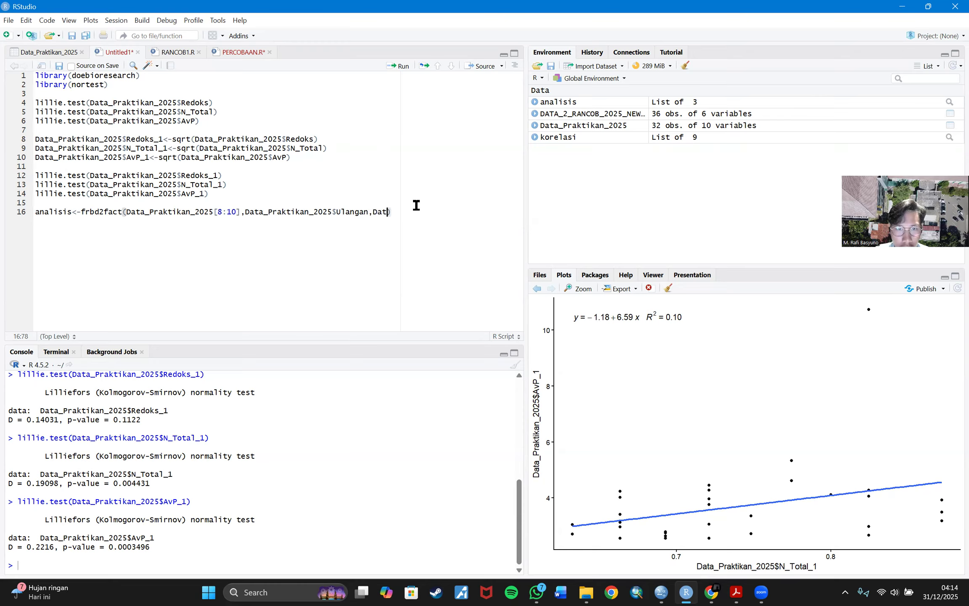
pyautogui.press('Return')
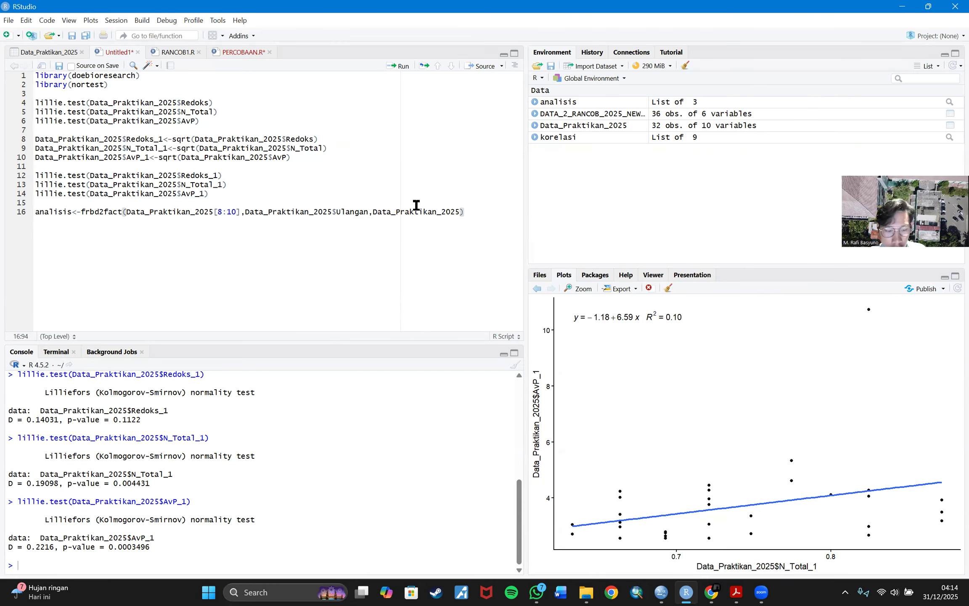
pyautogui.write('$MFC')
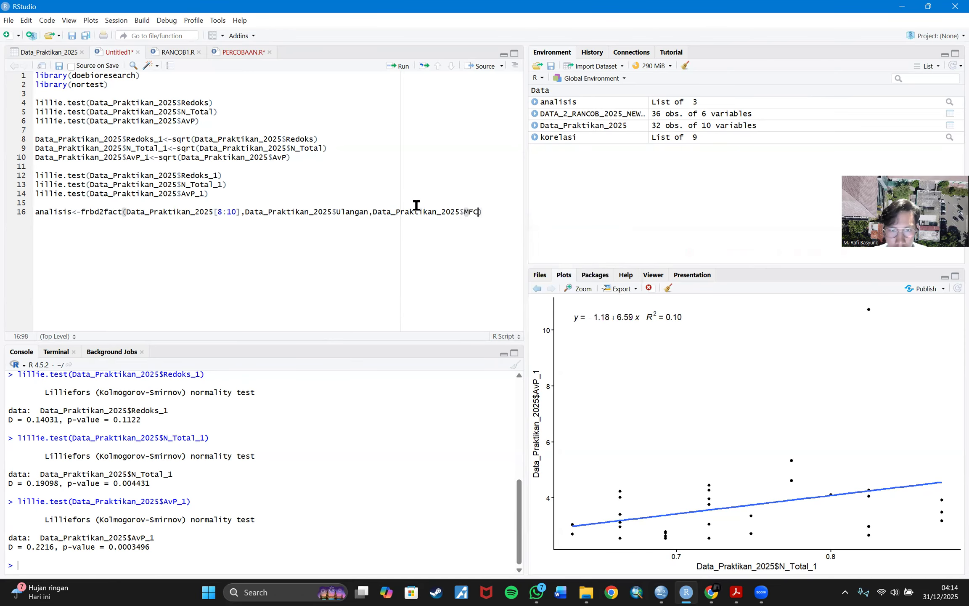
# Step: Complete the frbd2fact call with Data_Praktikan_2025$Kompos as the second factor and 1 as the final argument, and run the line
pyautogui.write(',Data')
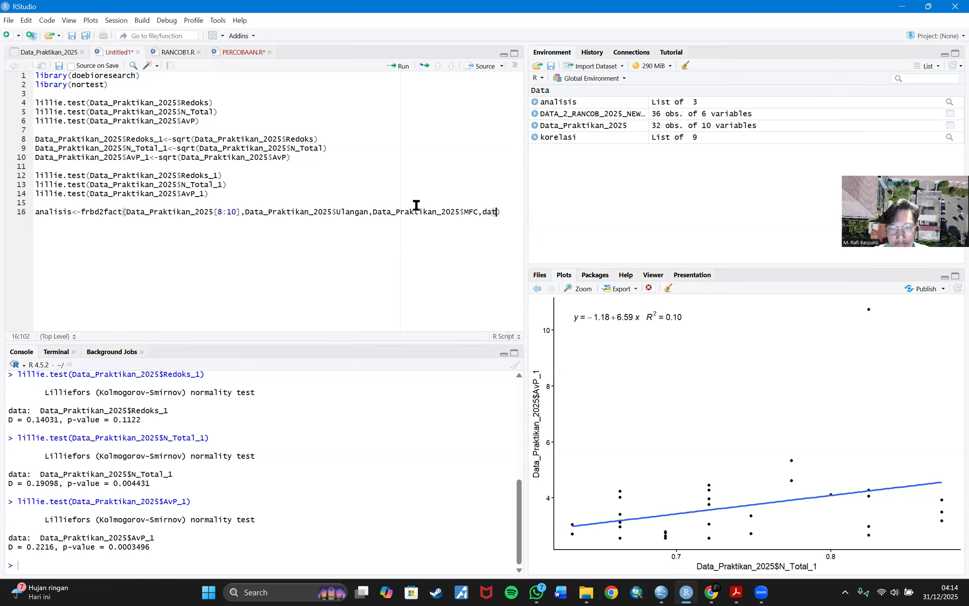
pyautogui.press('Return')
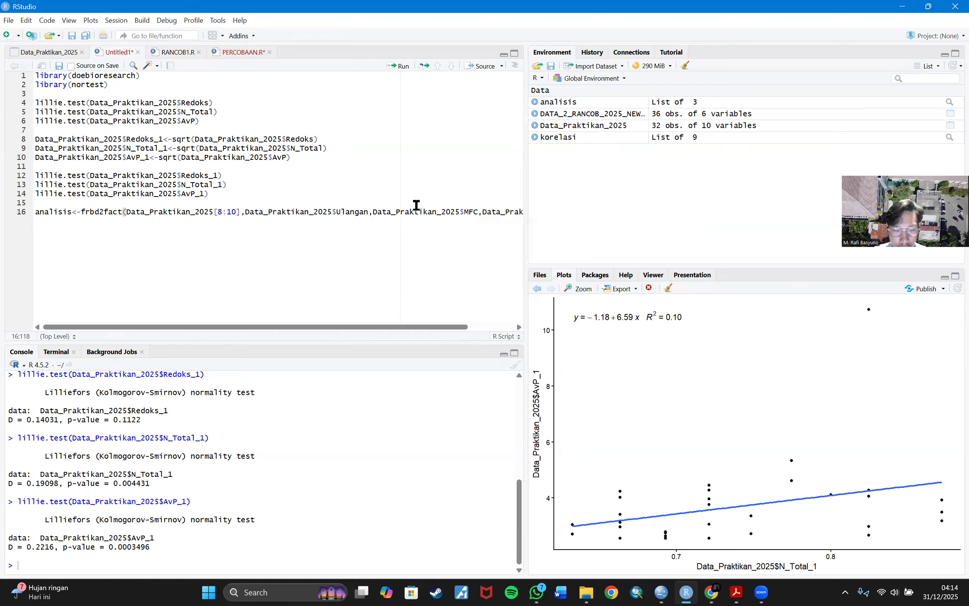
pyautogui.write('$')
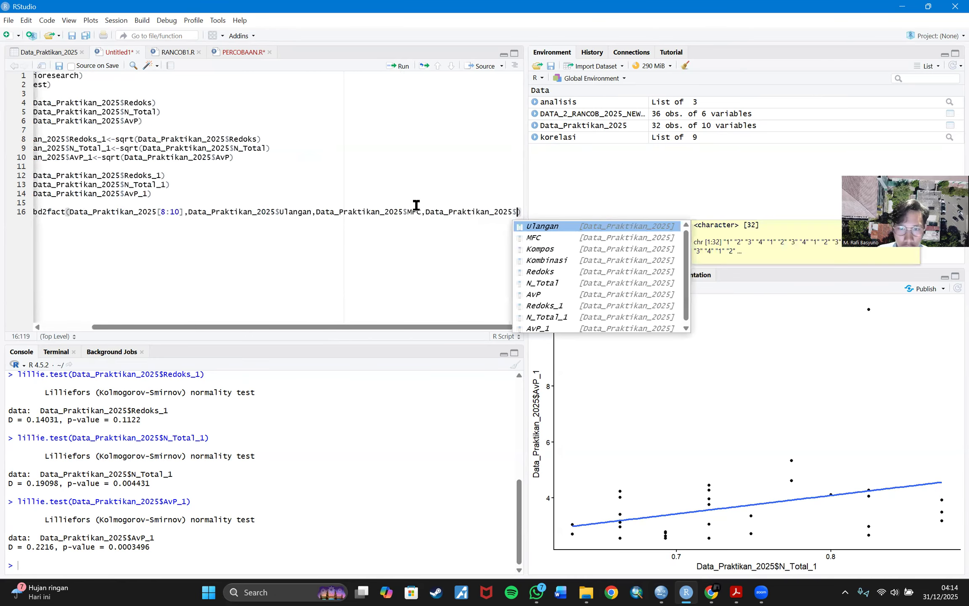
pyautogui.press('Down')
pyautogui.press('Down')
pyautogui.press('Return')
pyautogui.write(',')
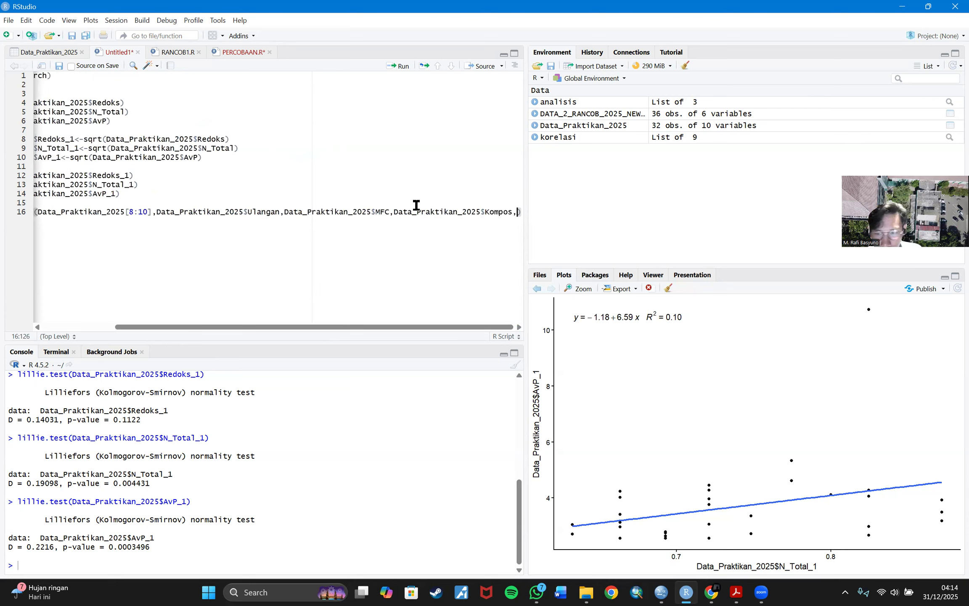
pyautogui.write('1')
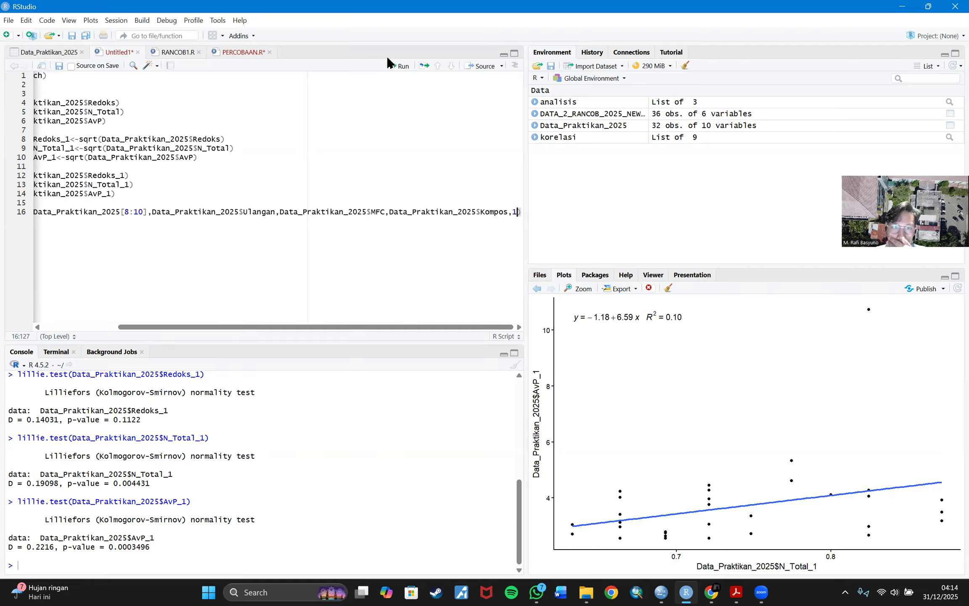
pyautogui.click(399, 66)
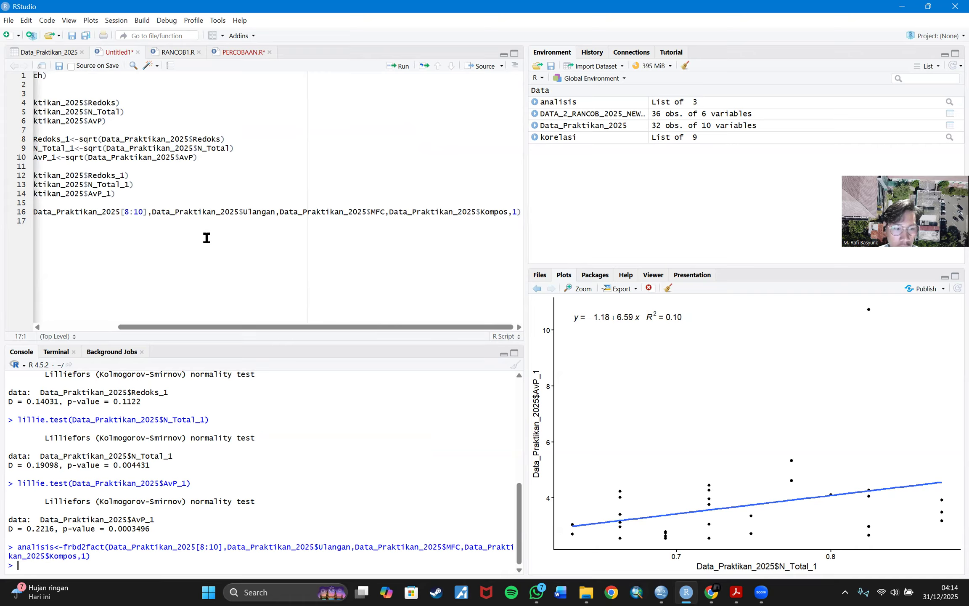
# Step: Add print(analisis) on line 17 of the script and run it
pyautogui.click(181, 231)
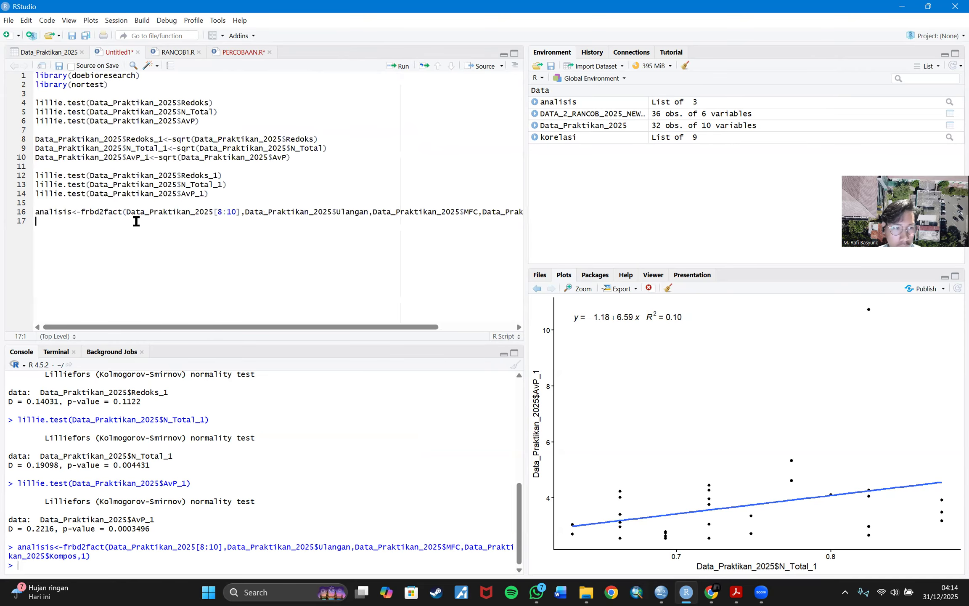
pyautogui.write('prin')
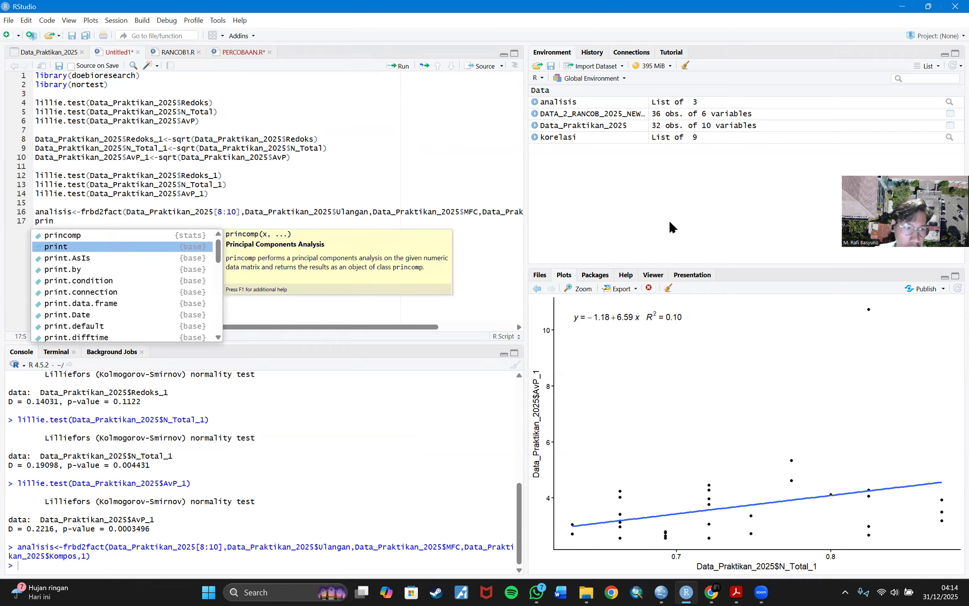
pyautogui.press('Return')
pyautogui.write('anal')
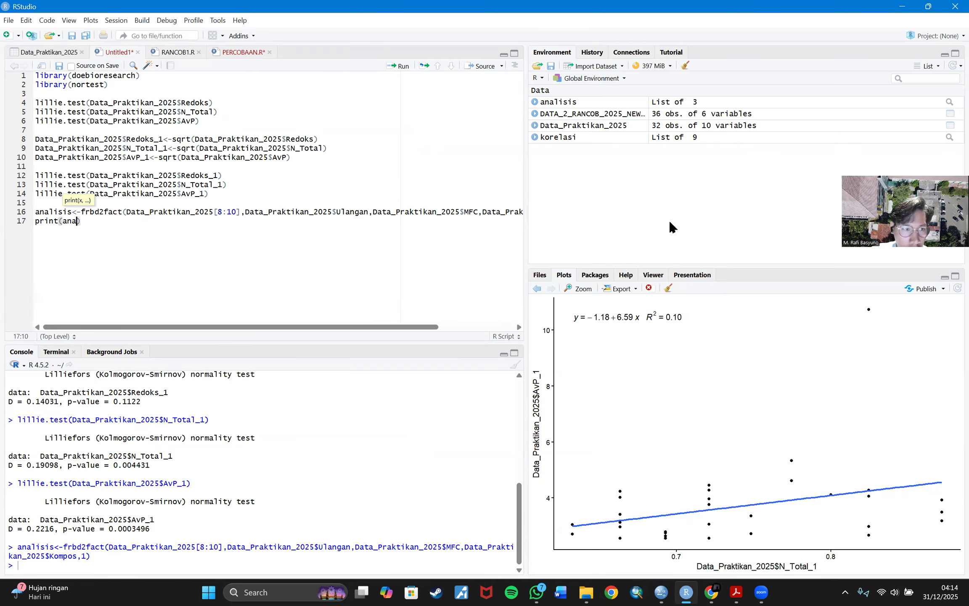
pyautogui.press('Return')
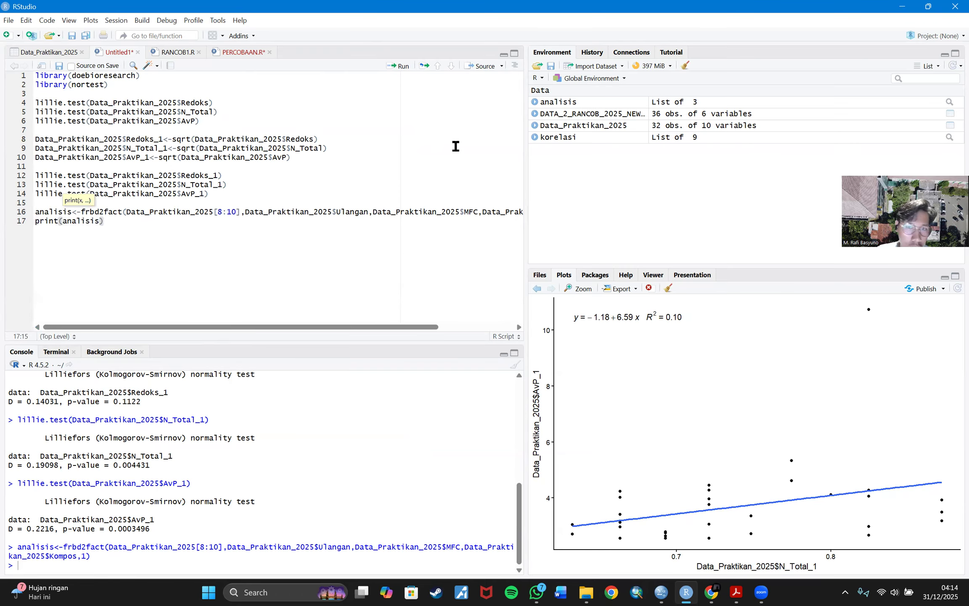
pyautogui.click(398, 66)
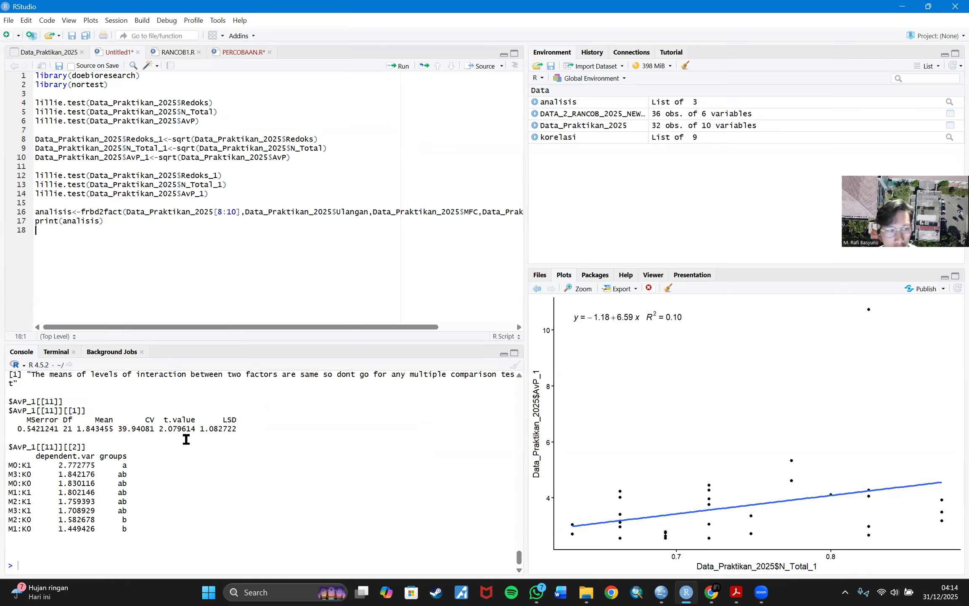
# Step: Go back through the printed console output to the Redoks_1 analysis of variance table
pyautogui.scroll(15, 186, 439)
pyautogui.scroll(5, 161, 425)
pyautogui.scroll(-8, 157, 427)
pyautogui.scroll(4, 147, 430)
pyautogui.scroll(4, 147, 431)
pyautogui.scroll(-2, 168, 436)
pyautogui.scroll(4, 186, 435)
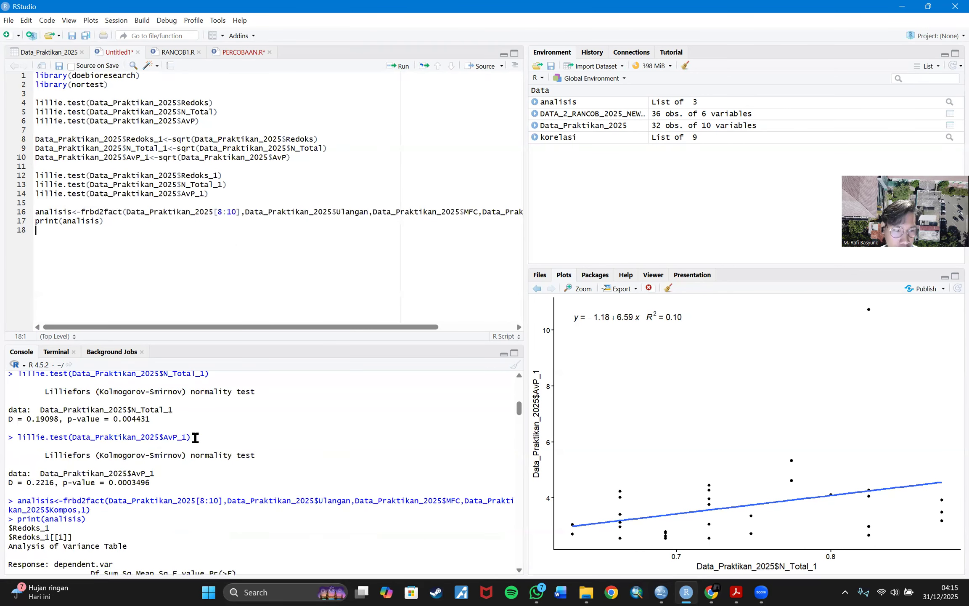
pyautogui.scroll(1, 193, 439)
pyautogui.scroll(-6, 126, 433)
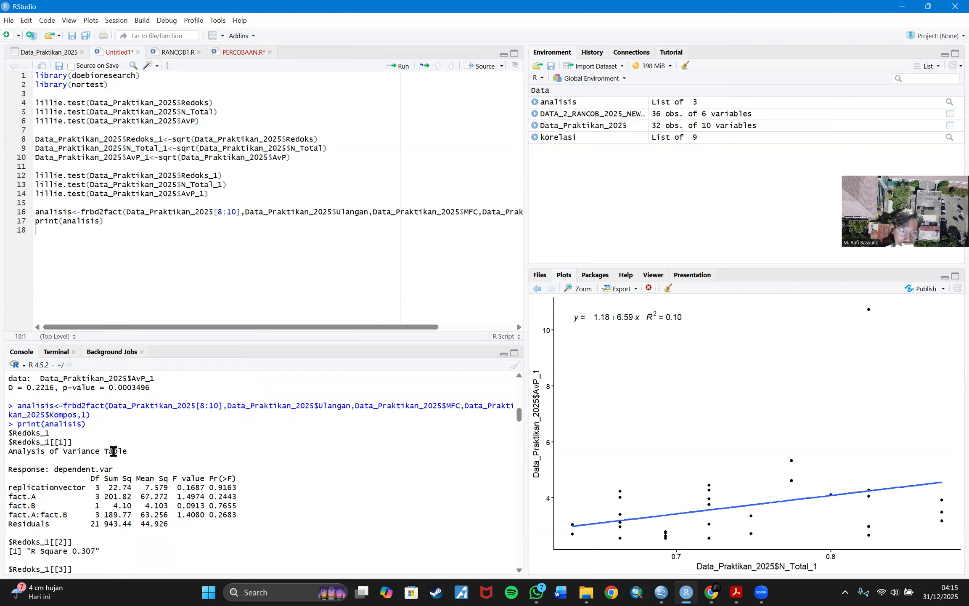
# Step: Examine the replicationvector row with its Pr(>F) value and the fact.A row in the Redoks_1 analysis of variance table
pyautogui.moveTo(94, 479); pyautogui.dragTo(98, 487)
pyautogui.moveTo(17, 487); pyautogui.dragTo(209, 487)
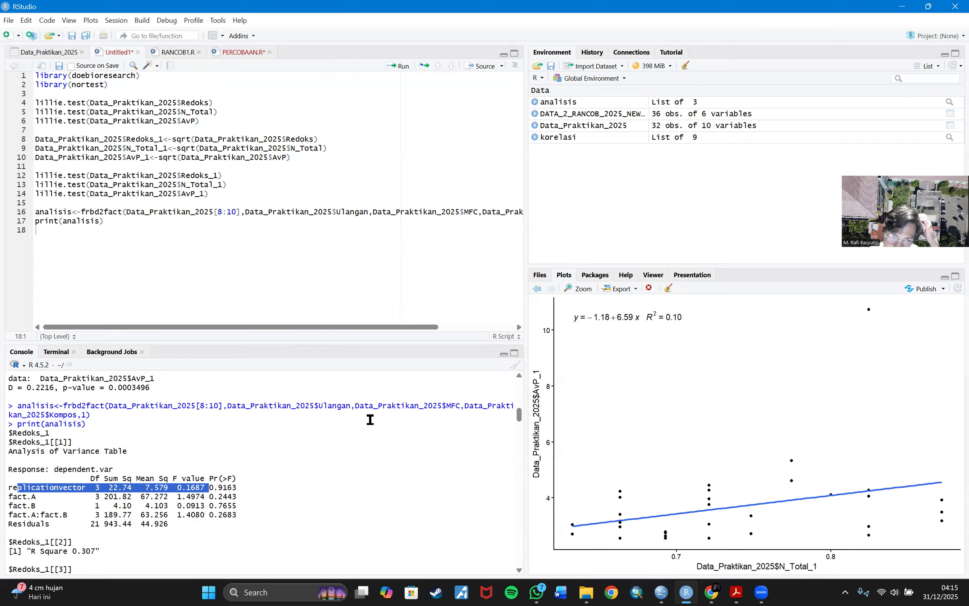
pyautogui.doubleClick(225, 487)
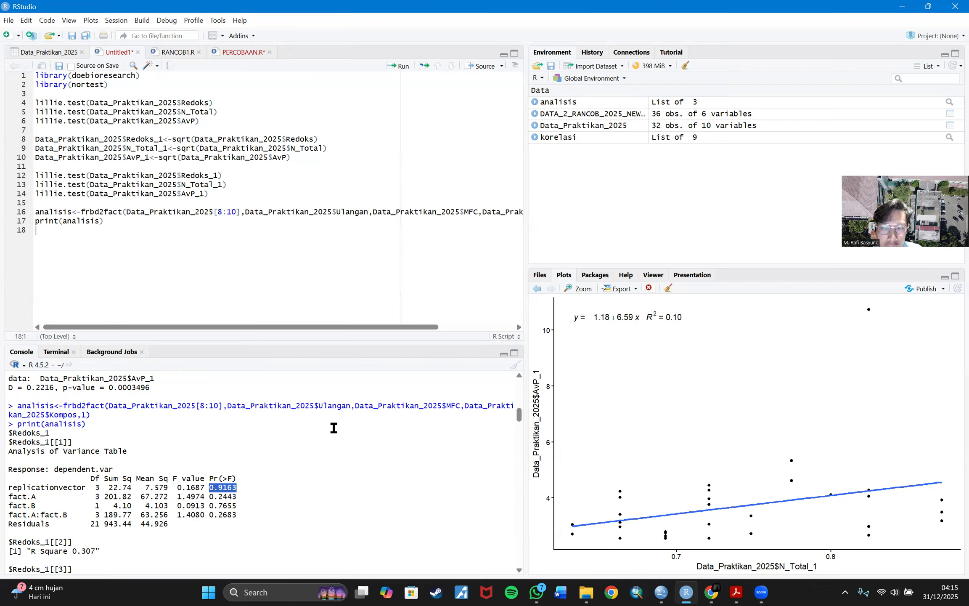
pyautogui.doubleClick(20, 488)
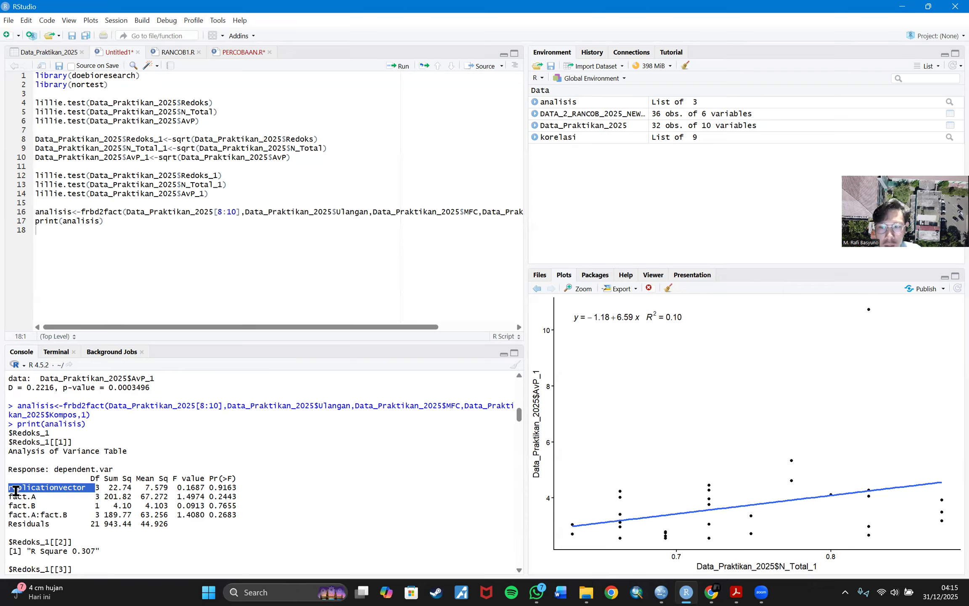
pyautogui.click(23, 499)
pyautogui.doubleClick(17, 497)
# Step: Display the Data_Praktikan_2025 data table to compare its factor columns with the analysis output
pyautogui.click(72, 54)
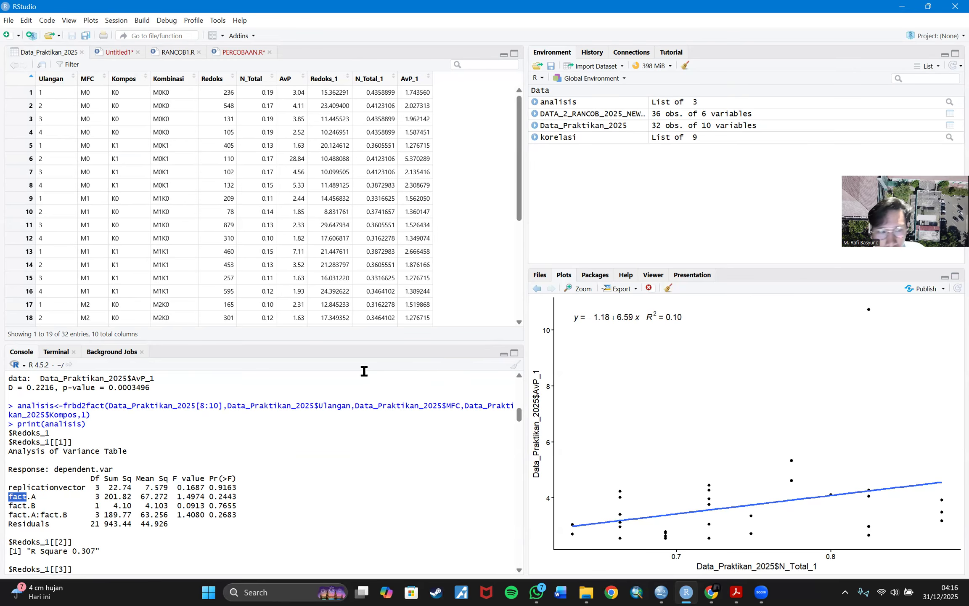
pyautogui.scroll(-5, 269, 432)
pyautogui.scroll(5, 122, 416)
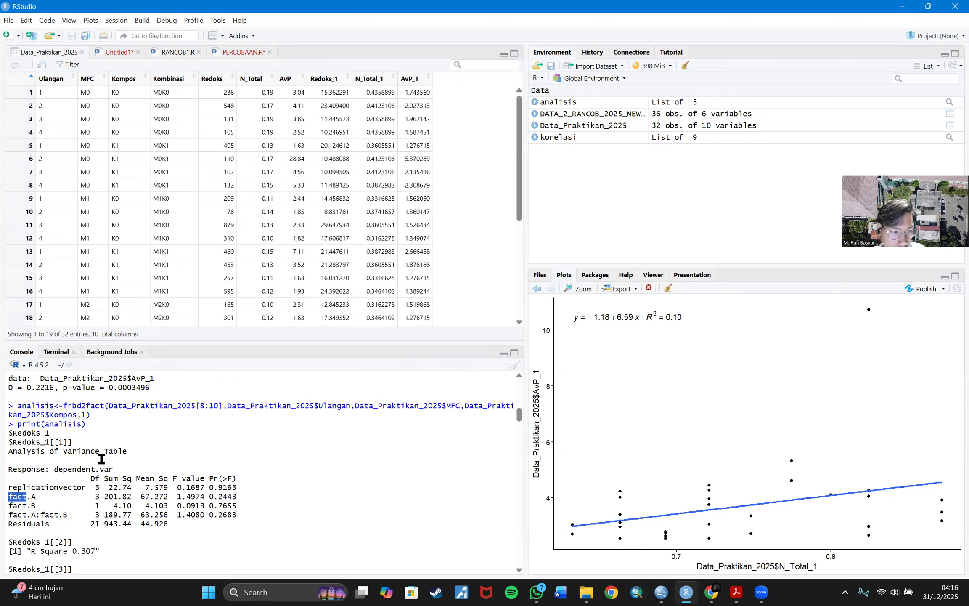
# Step: Examine the Shapiro-Wilk normality test of the Redoks_1 residuals in the console output
pyautogui.scroll(-4, 105, 477)
pyautogui.scroll(-7, 84, 488)
pyautogui.scroll(10, 82, 493)
pyautogui.scroll(-9, 398, 336)
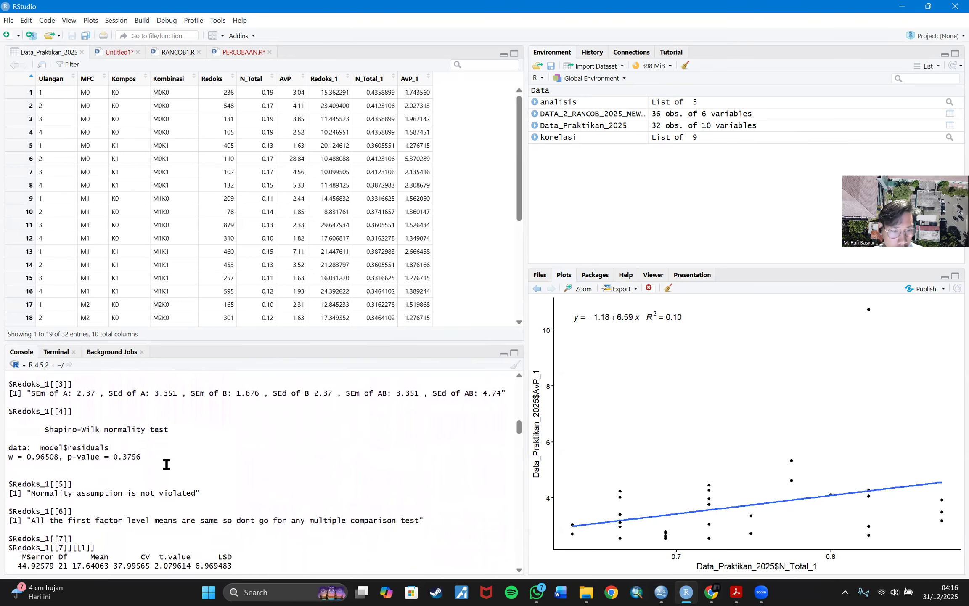
pyautogui.scroll(-5, 166, 464)
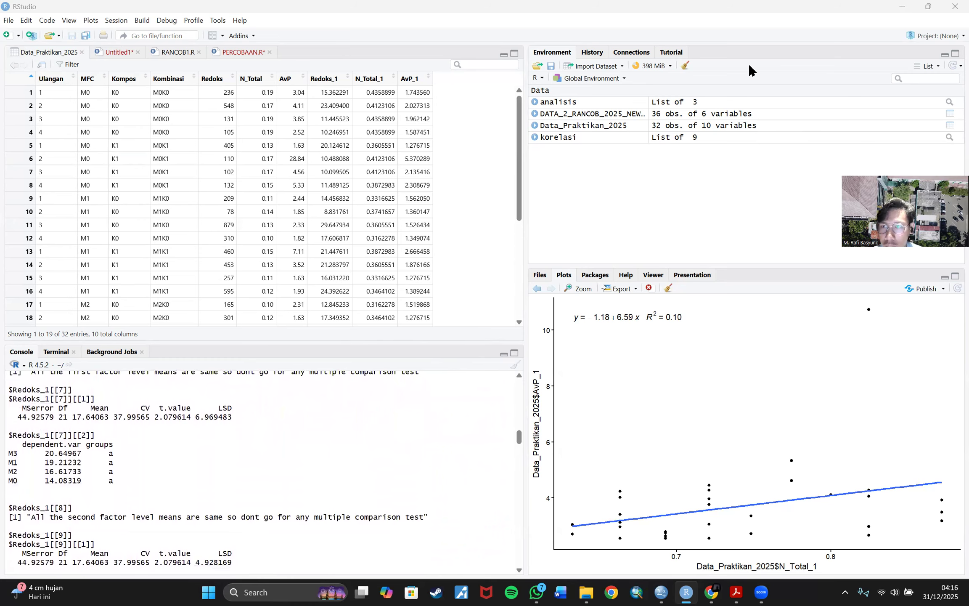
pyautogui.scroll(7, 48, 488)
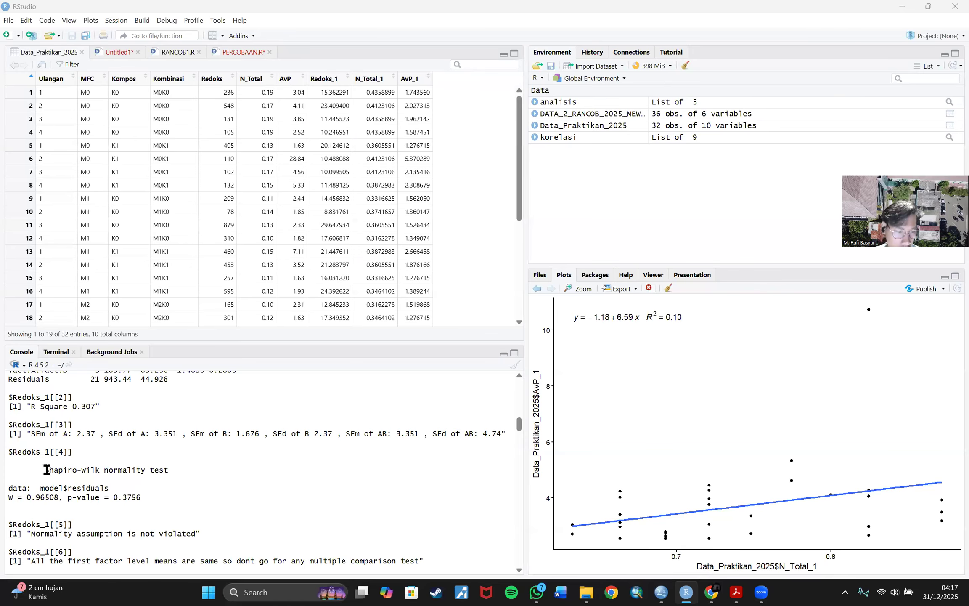
pyautogui.moveTo(44, 469); pyautogui.dragTo(199, 497)
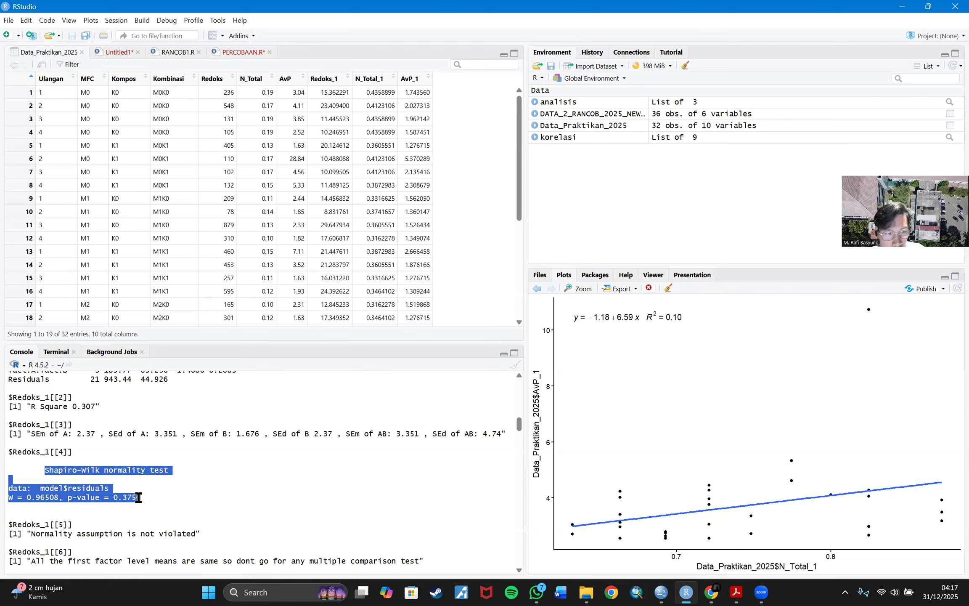
pyautogui.moveTo(146, 496); pyautogui.dragTo(38, 466)
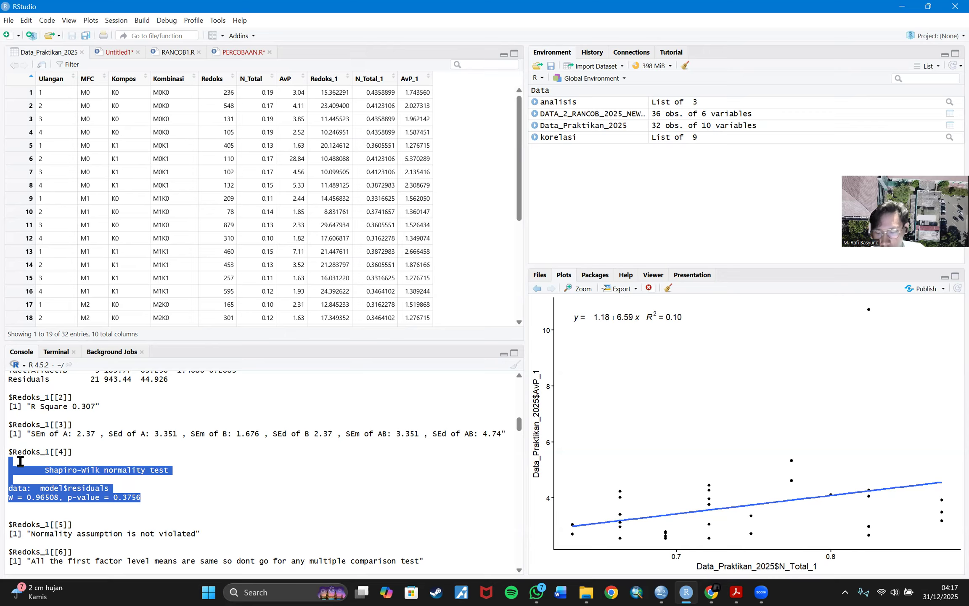
# Step: Examine the LSD statistics and the factor interaction mean groups in the Redoks_1[[11]] console output
pyautogui.scroll(-7, 142, 485)
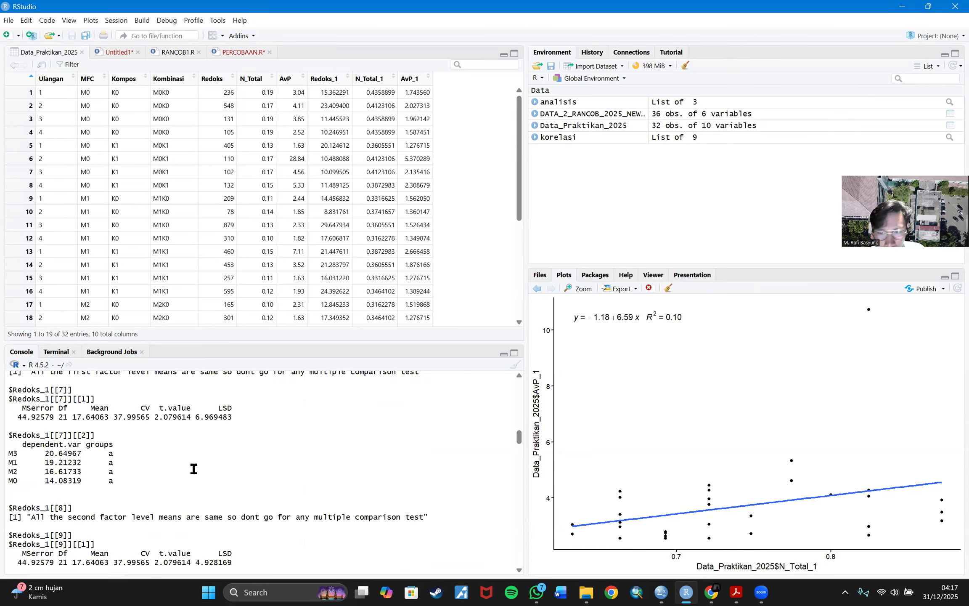
pyautogui.scroll(-7, 192, 469)
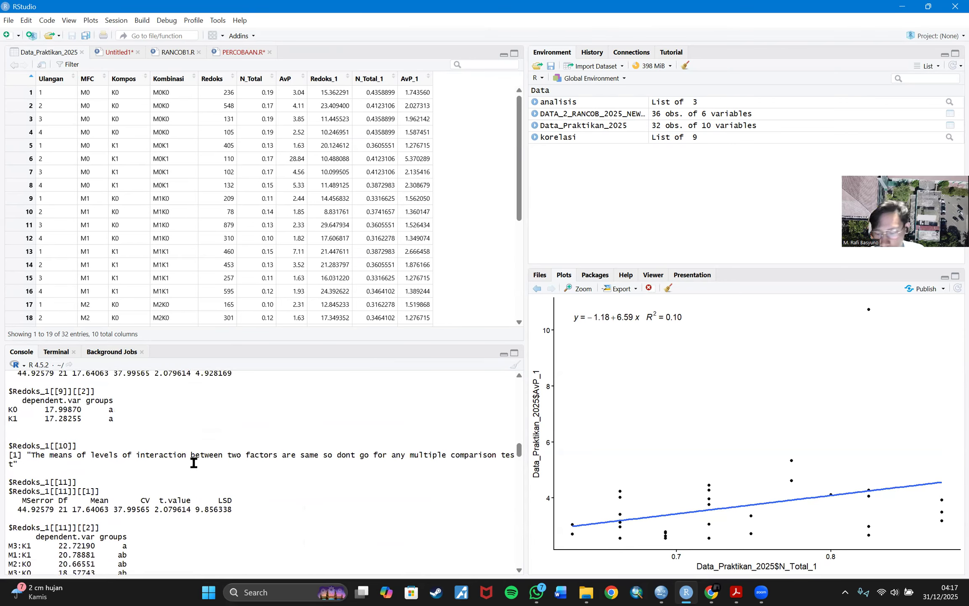
pyautogui.scroll(-4, 192, 458)
pyautogui.scroll(2, 214, 460)
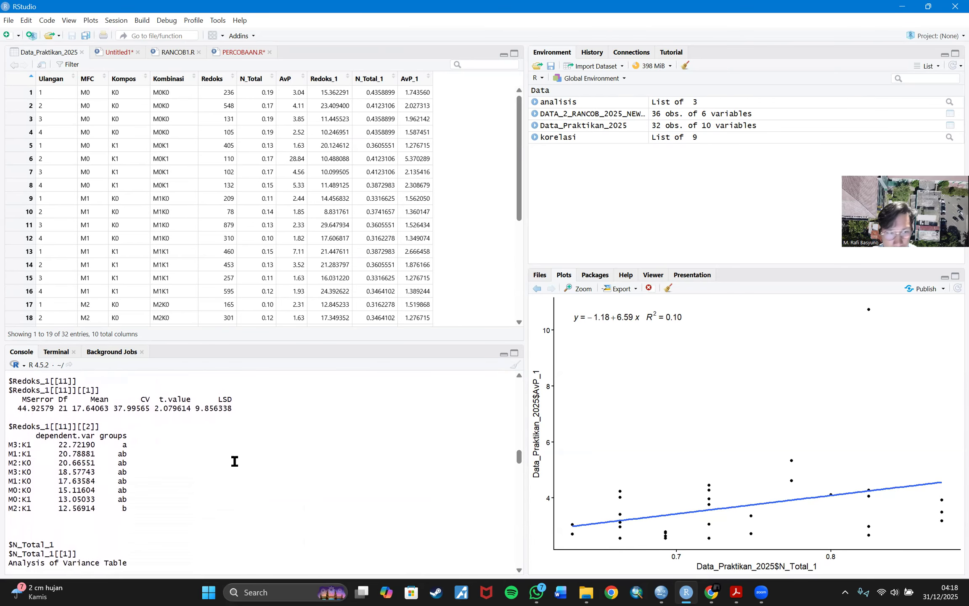
pyautogui.moveTo(19, 428); pyautogui.dragTo(169, 539)
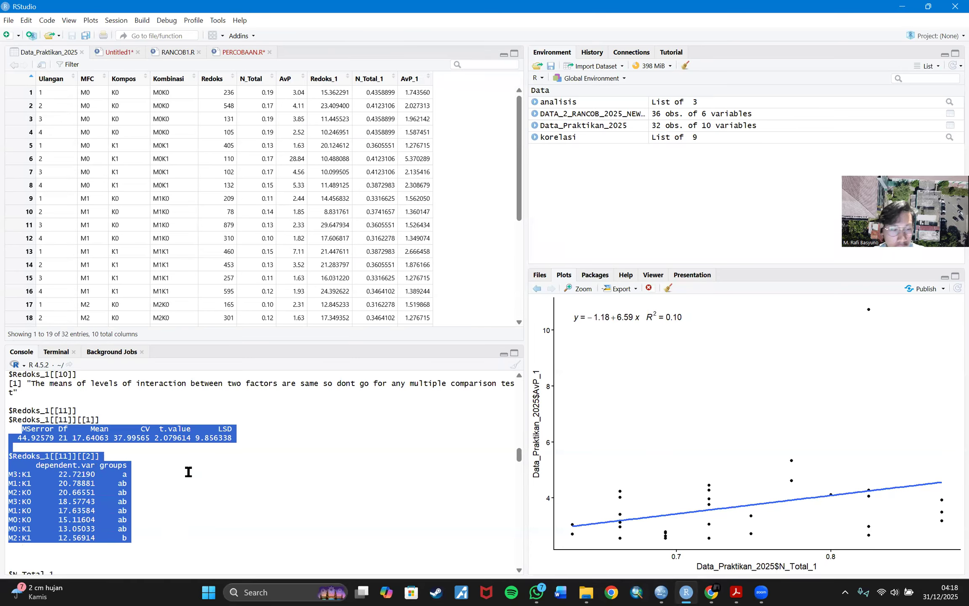
pyautogui.click(216, 493)
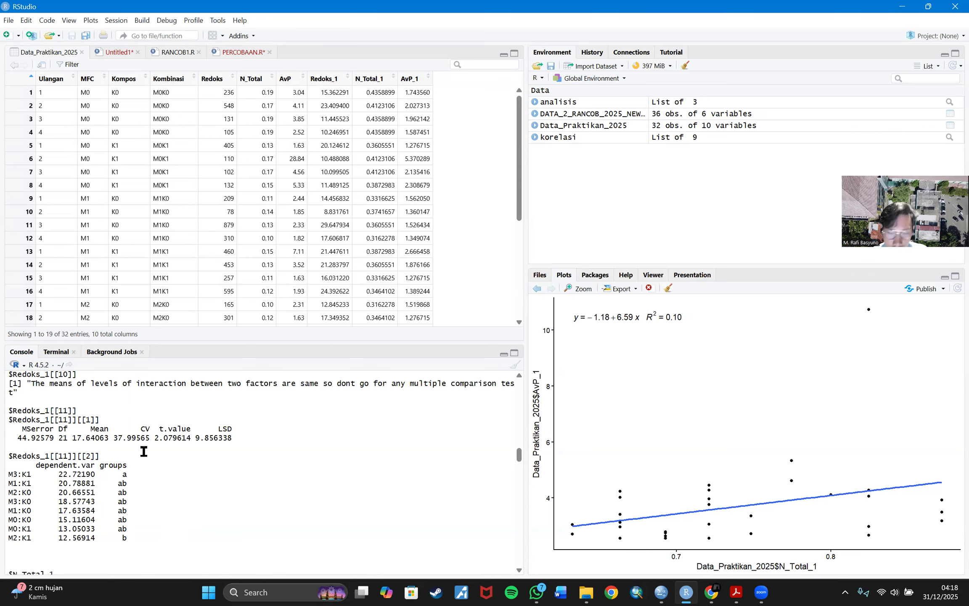
# Step: Examine the Redoks_1 mean groups for first-factor levels M0 to M3 and second-factor levels K0 and K1
pyautogui.scroll(7, 143, 451)
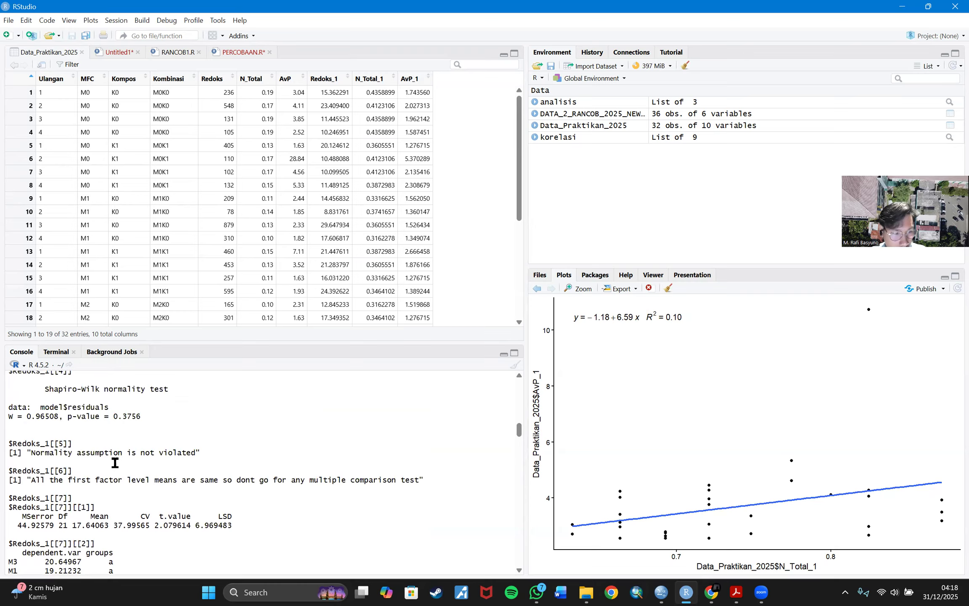
pyautogui.scroll(2, 108, 449)
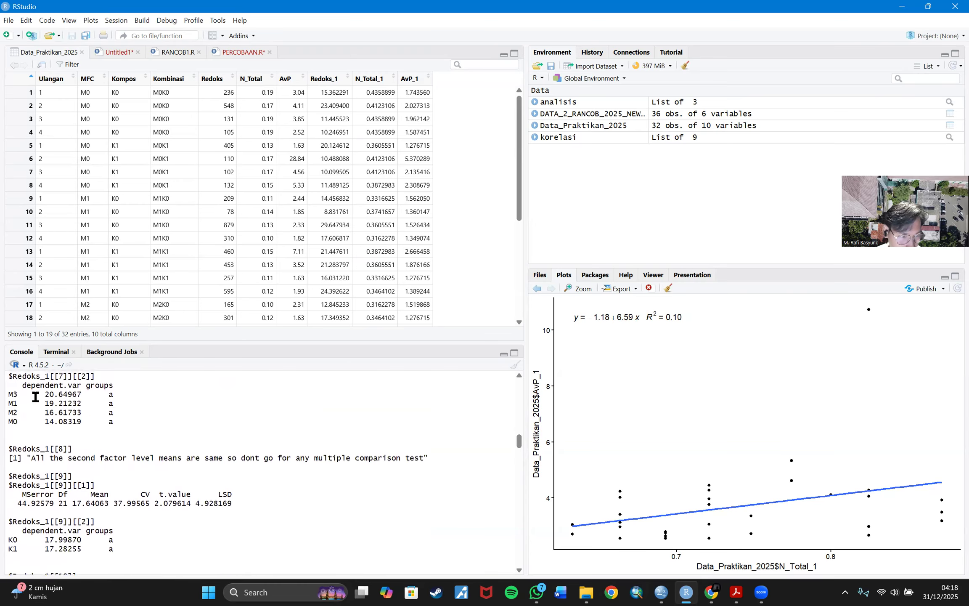
pyautogui.moveTo(9, 375); pyautogui.dragTo(146, 559)
pyautogui.click(131, 545)
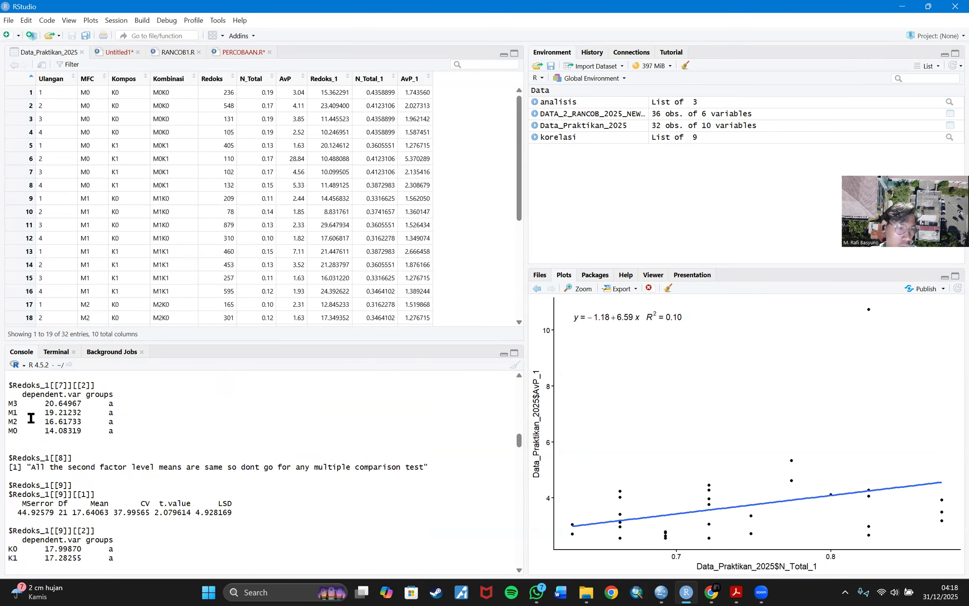
pyautogui.moveTo(105, 403); pyautogui.dragTo(124, 439)
pyautogui.click(123, 439)
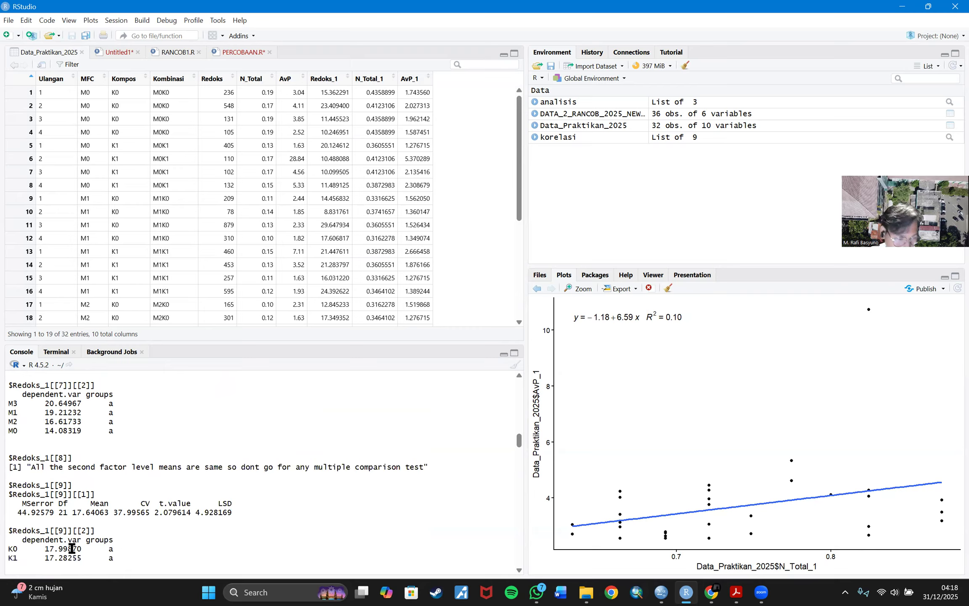
pyautogui.moveTo(8, 548); pyautogui.dragTo(44, 558)
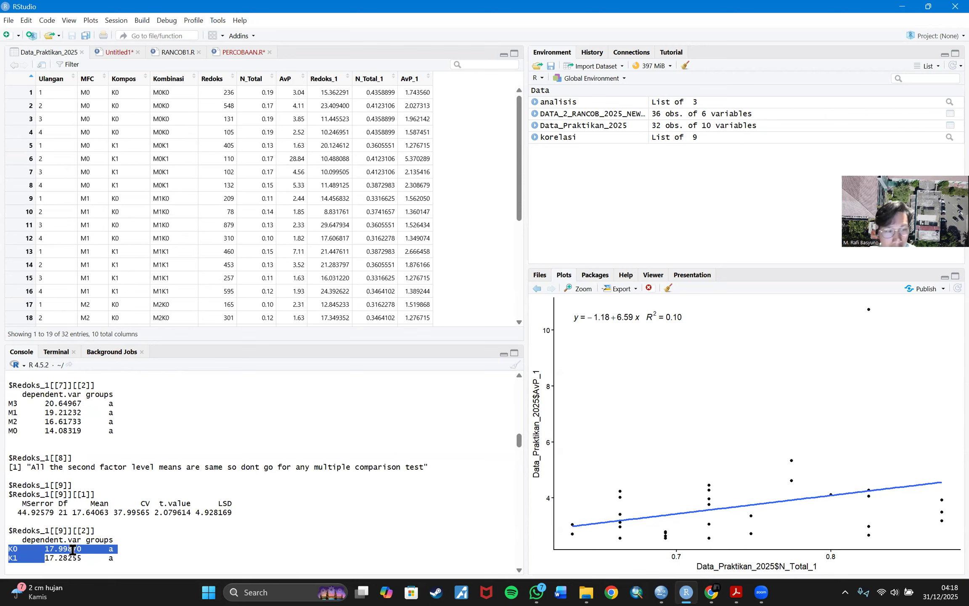
pyautogui.click(123, 560)
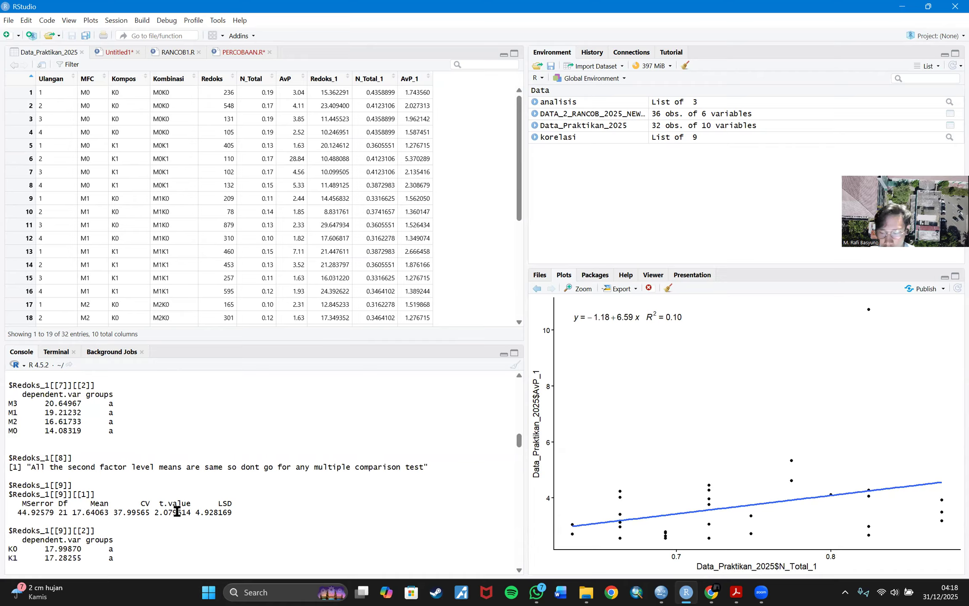
# Step: Examine the N_Total_1 interaction mean comparison in the console, focusing on the M0:K0 treatment row
pyautogui.scroll(-5, 227, 497)
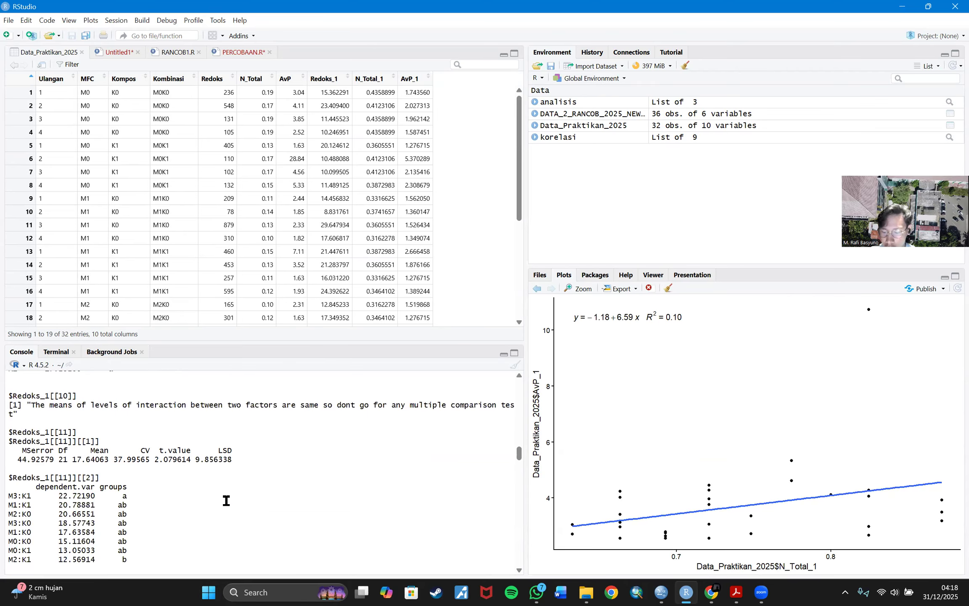
pyautogui.scroll(5, 227, 497)
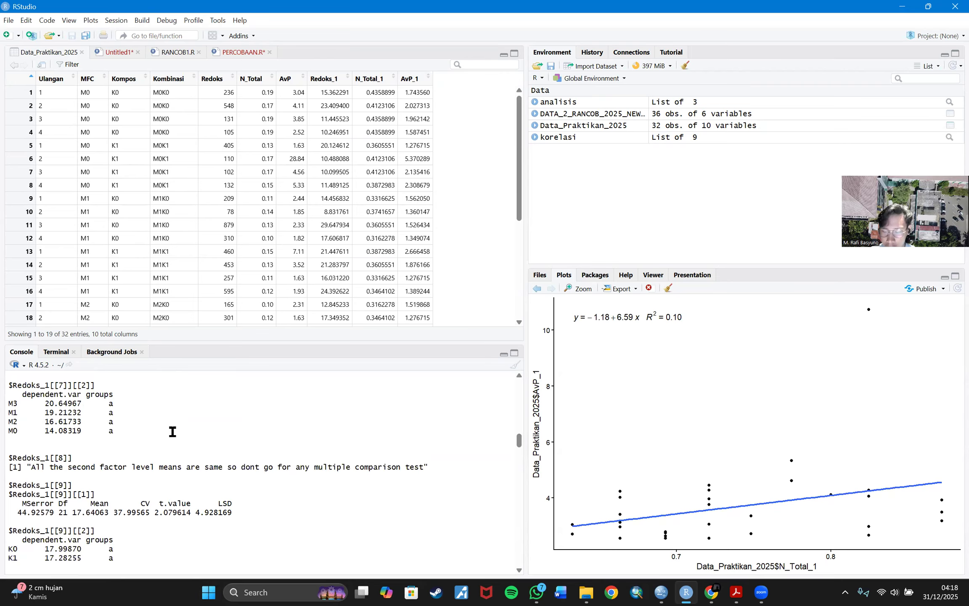
pyautogui.scroll(-10, 170, 463)
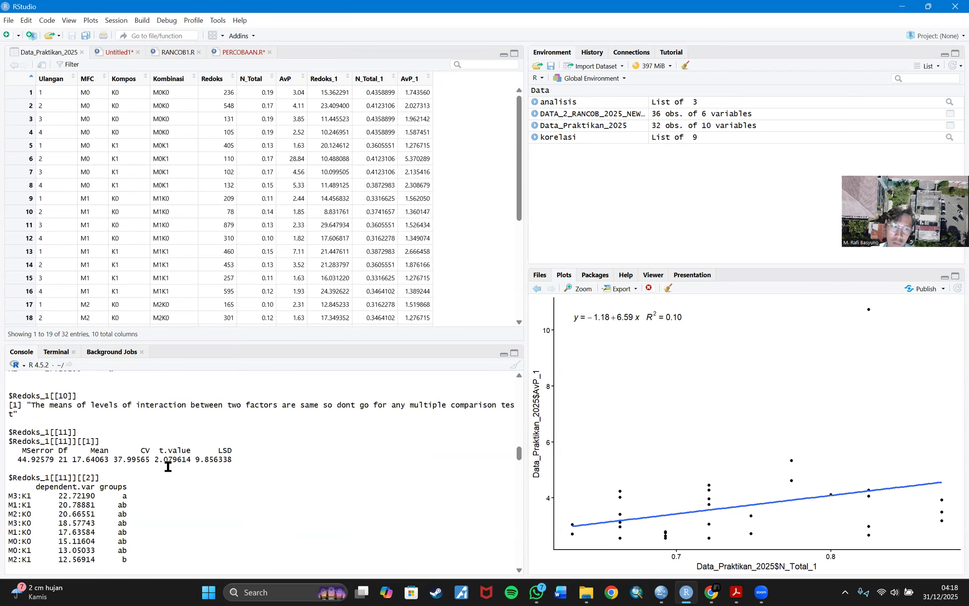
pyautogui.scroll(-15, 167, 462)
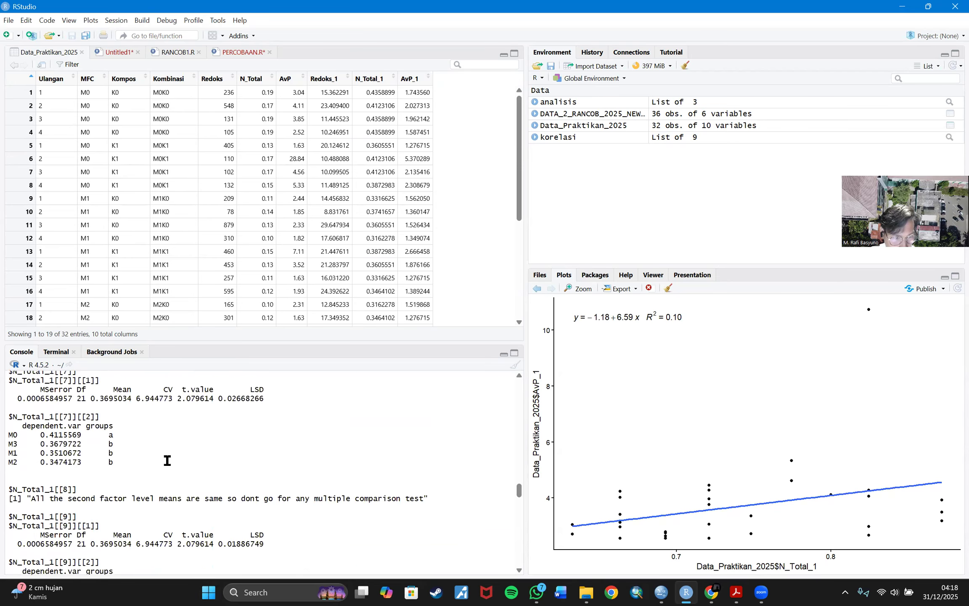
pyautogui.scroll(7, 167, 460)
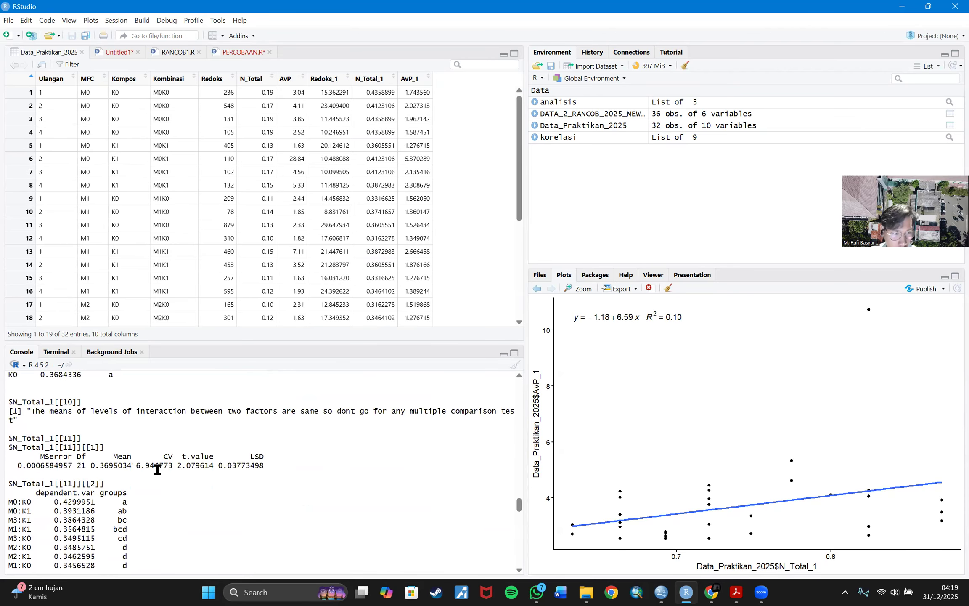
pyautogui.scroll(-3, 154, 459)
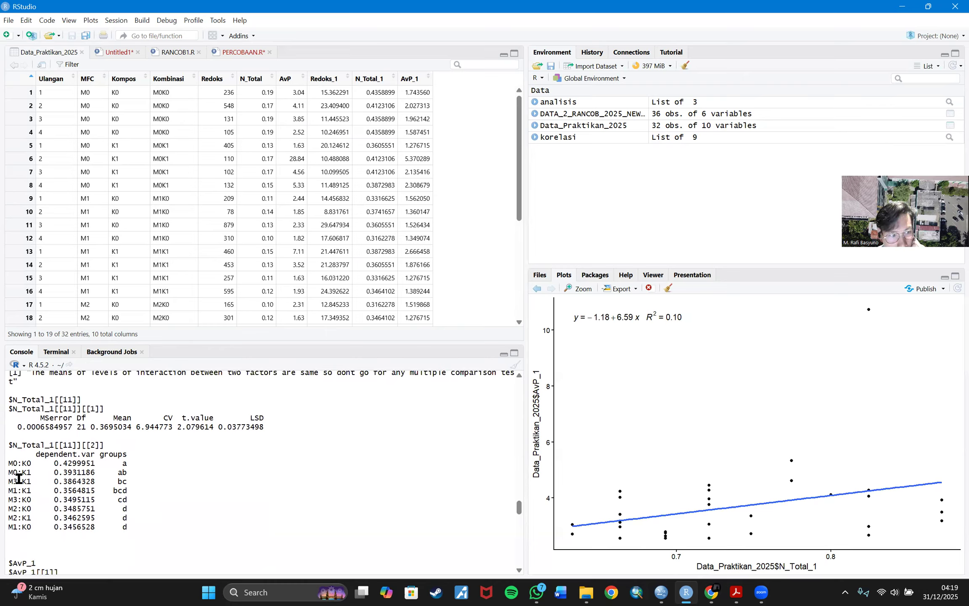
pyautogui.moveTo(8, 463); pyautogui.dragTo(30, 461)
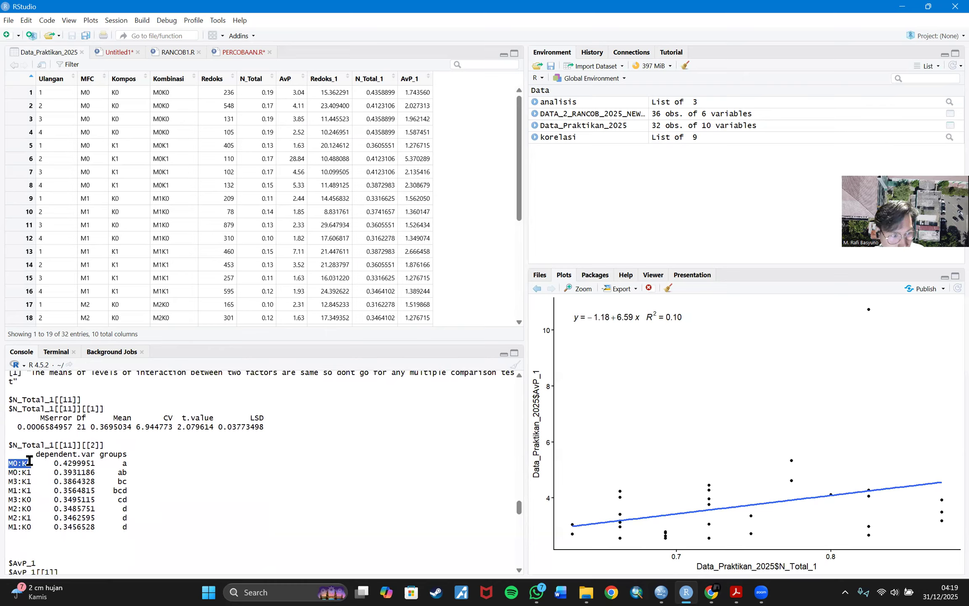
pyautogui.click(96, 464)
# Step: Review the N_Total_1 normality test and analysis of variance table in the console output
pyautogui.scroll(8, 114, 474)
pyautogui.scroll(-6, 115, 474)
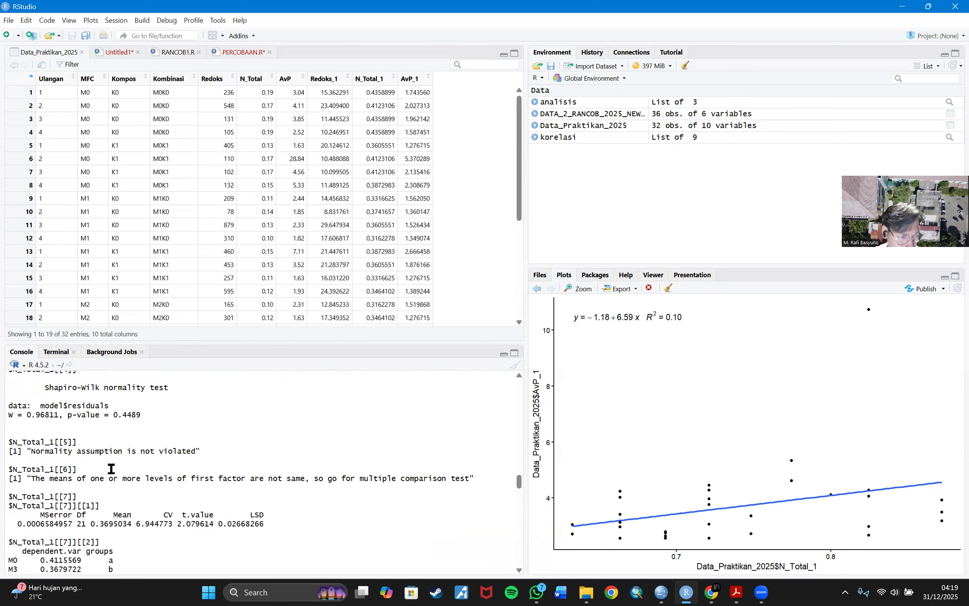
pyautogui.scroll(15, 114, 470)
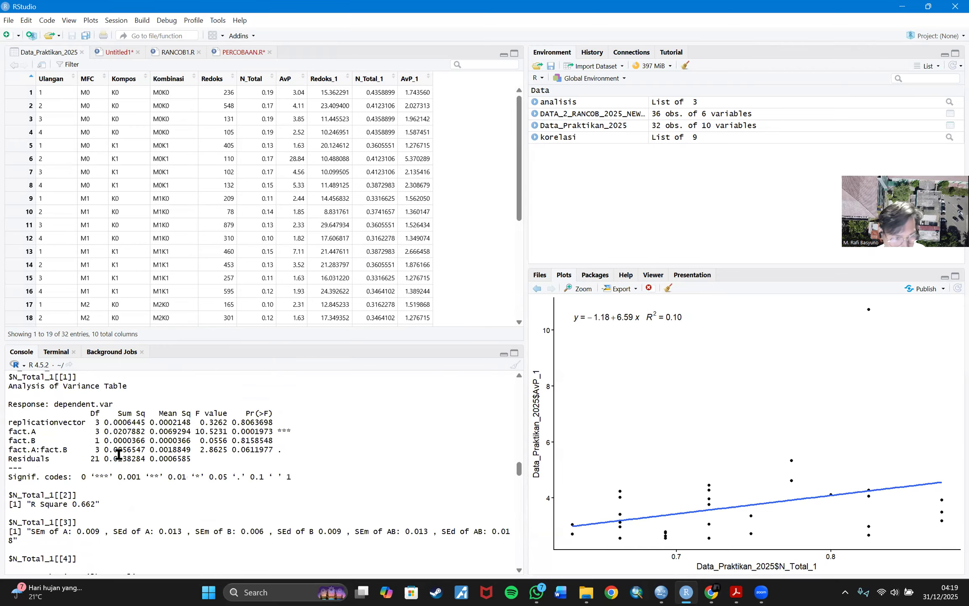
# Step: Return to the Redoks_1[[11]] interaction mean comparison and examine its M0:K1 and M2:K1 rows
pyautogui.scroll(10, 130, 464)
pyautogui.scroll(8, 146, 481)
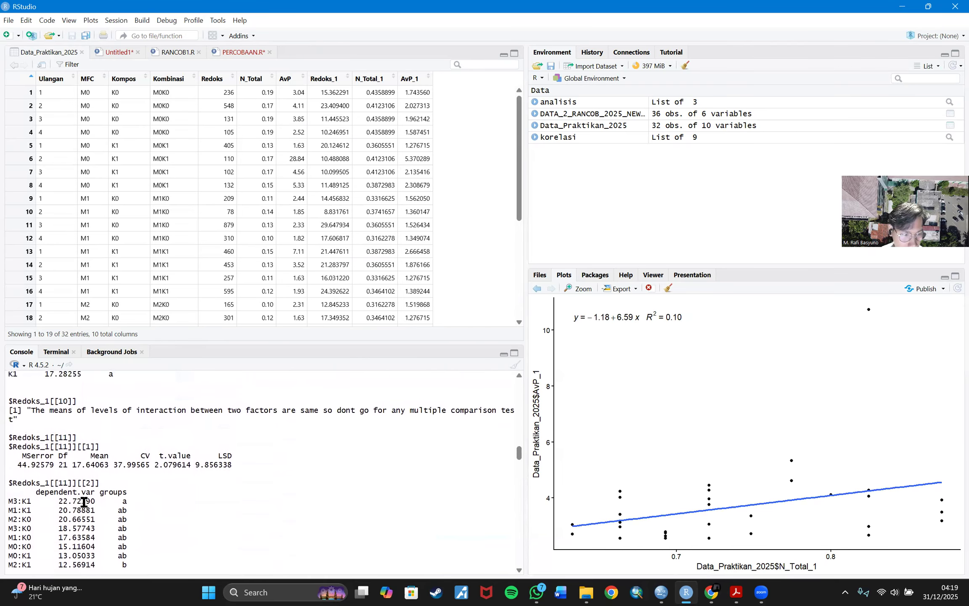
pyautogui.scroll(-5, 217, 486)
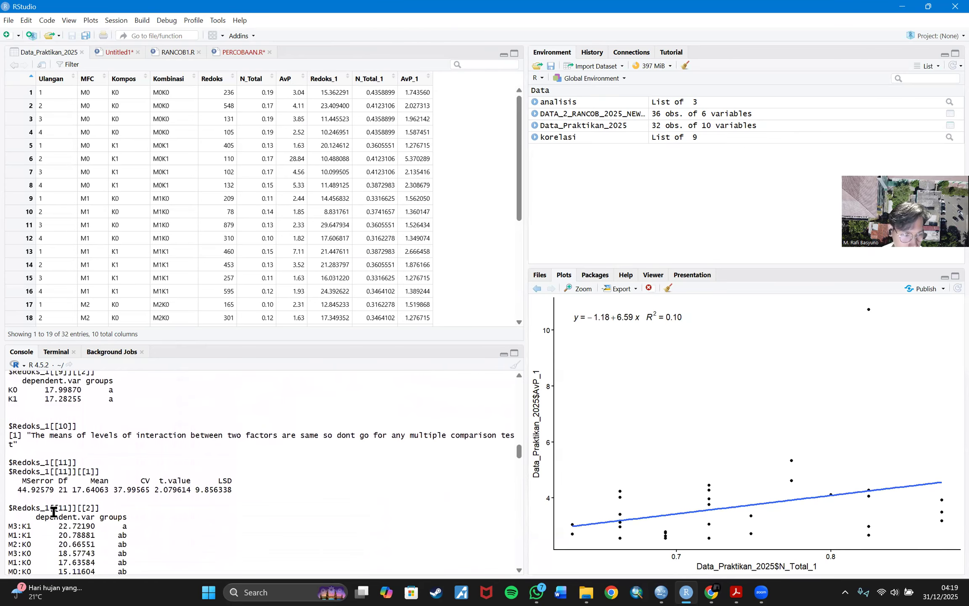
pyautogui.moveTo(9, 457)
pyautogui.mouseDown()
pyautogui.moveTo(94, 457)
pyautogui.moveTo(26, 461)
pyautogui.mouseUp()
pyautogui.click(31, 463)
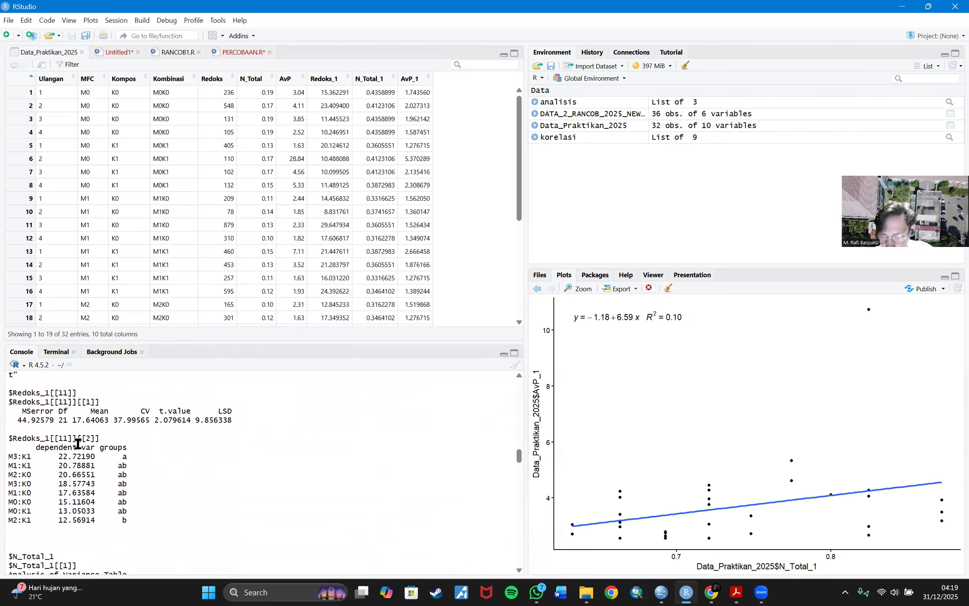
pyautogui.moveTo(13, 511); pyautogui.dragTo(156, 515)
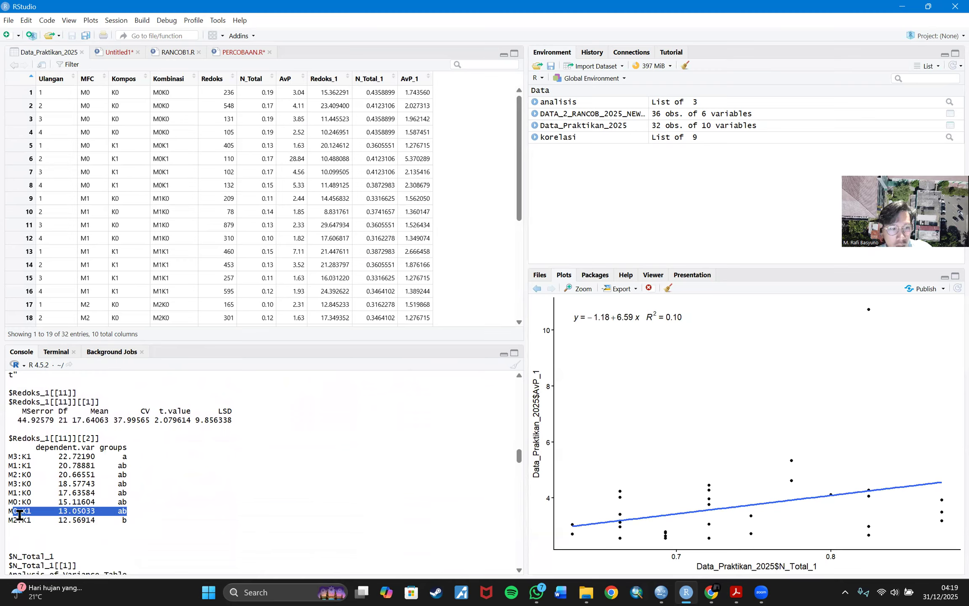
pyautogui.moveTo(13, 520); pyautogui.dragTo(127, 524)
pyautogui.click(107, 489)
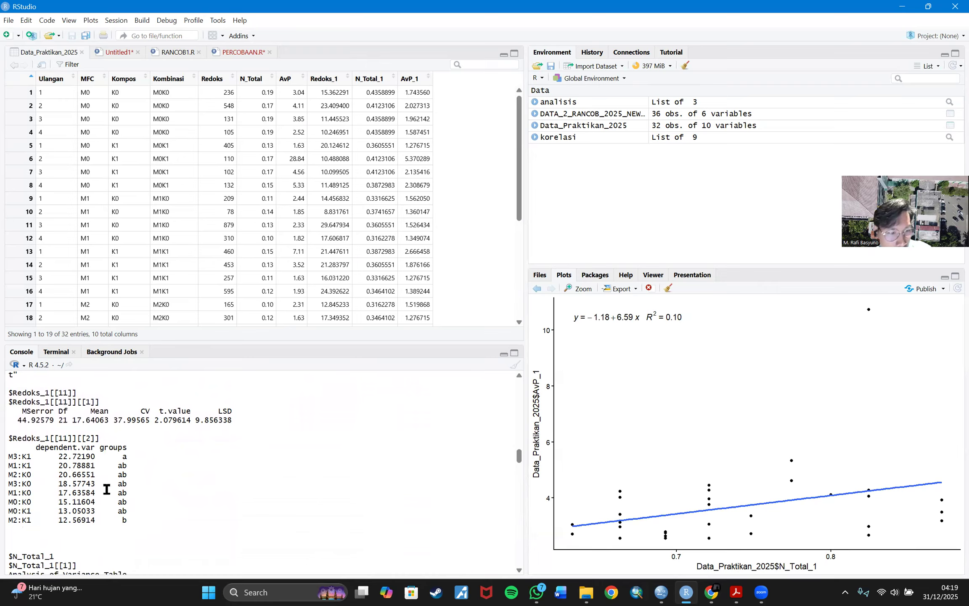
# Step: Compare the group letters a, ab and b across the Redoks_1 interaction treatments
pyautogui.moveTo(128, 458); pyautogui.dragTo(126, 517)
pyautogui.click(120, 465)
pyautogui.moveTo(121, 465); pyautogui.dragTo(135, 526)
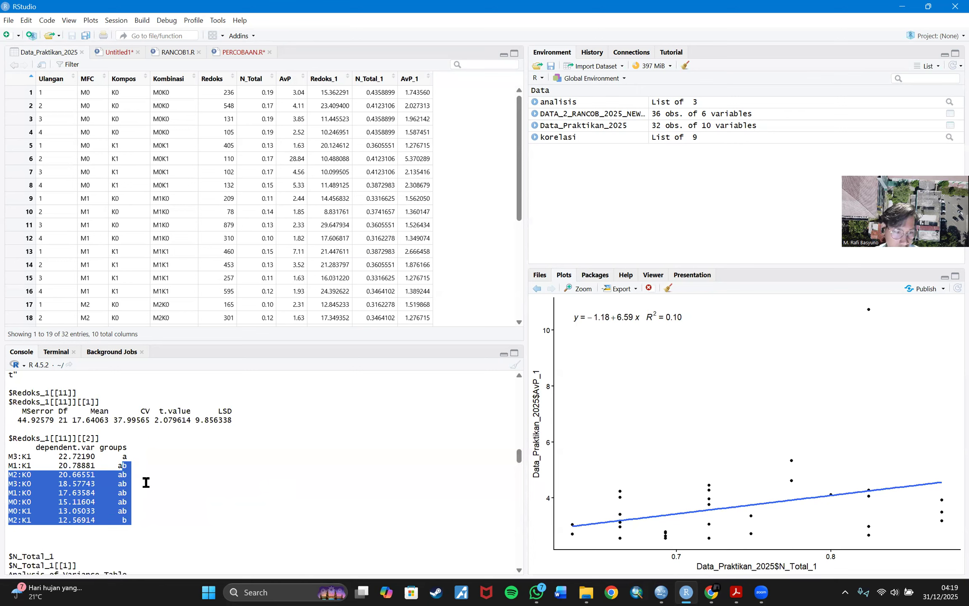
pyautogui.click(65, 464)
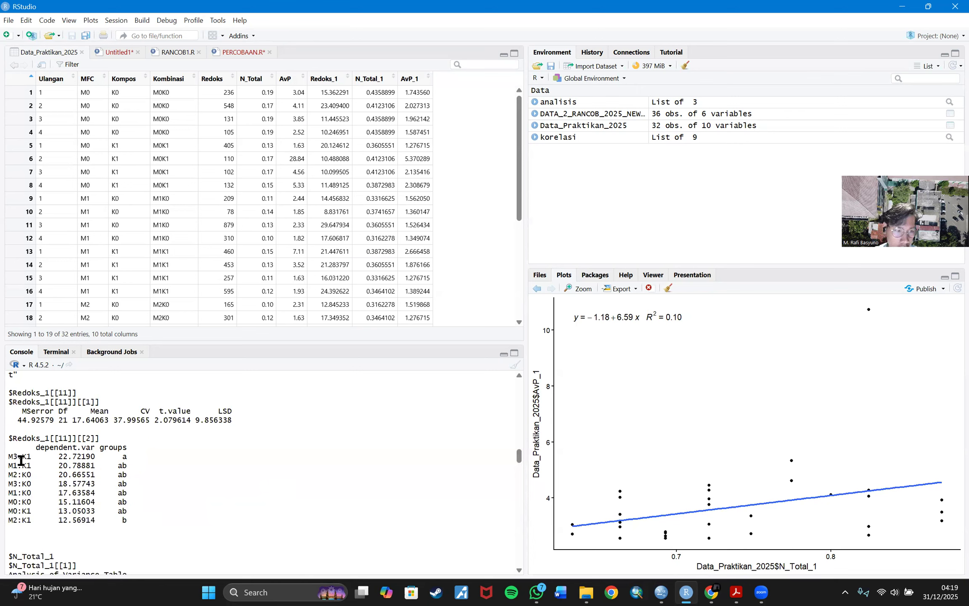
# Step: Compare the Redoks_1 treatments M3:K1 through M0:K1 with the M2:K1 treatment by their shared group letters
pyautogui.moveTo(9, 456); pyautogui.dragTo(135, 512)
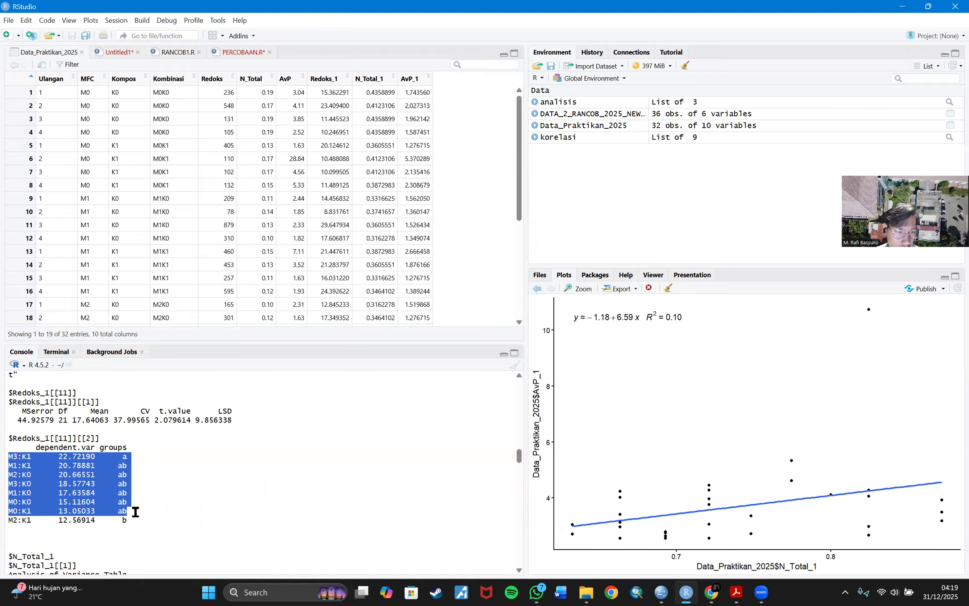
pyautogui.click(47, 443)
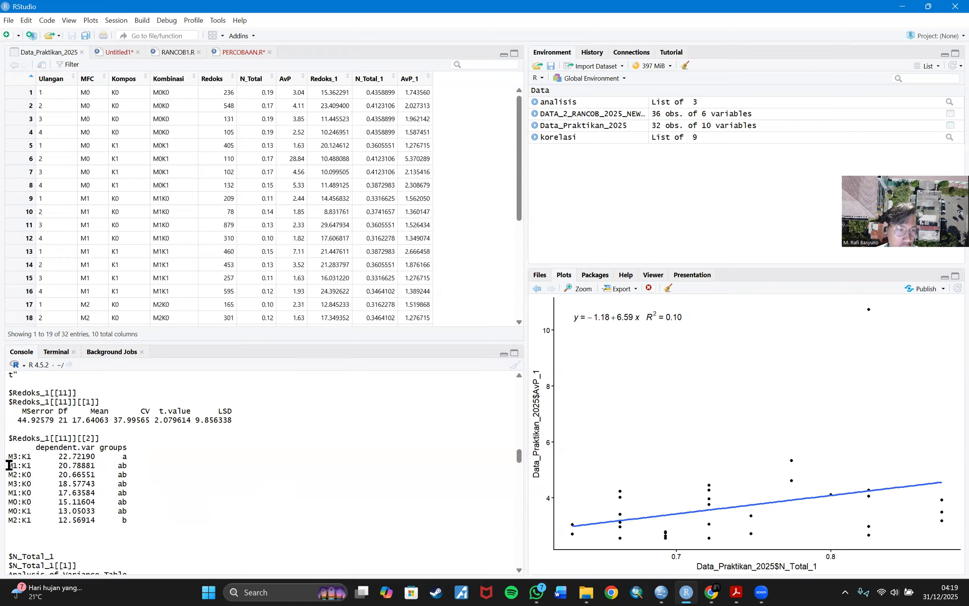
pyautogui.moveTo(9, 466); pyautogui.dragTo(134, 510)
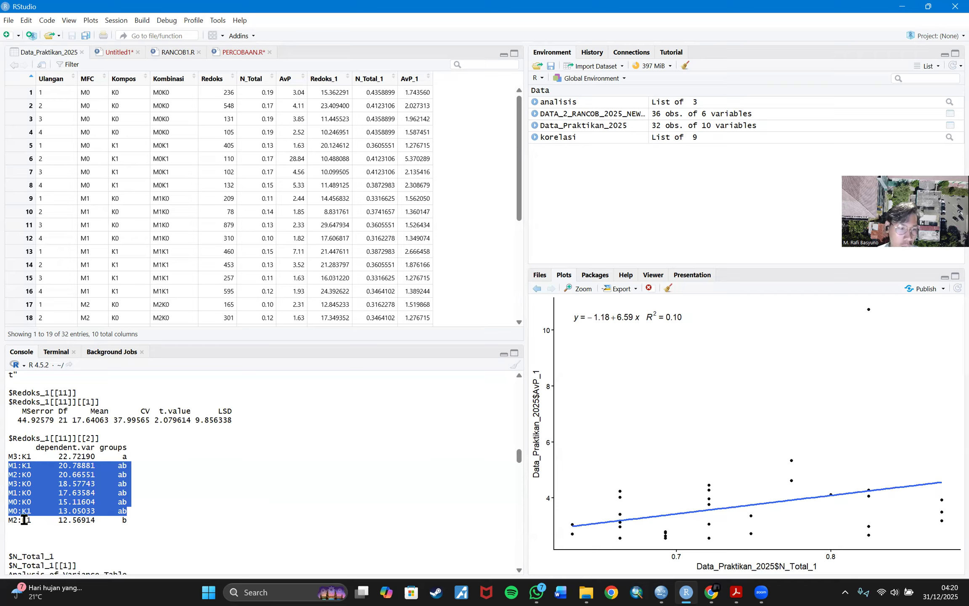
pyautogui.click(169, 555)
pyautogui.moveTo(9, 522); pyautogui.dragTo(131, 529)
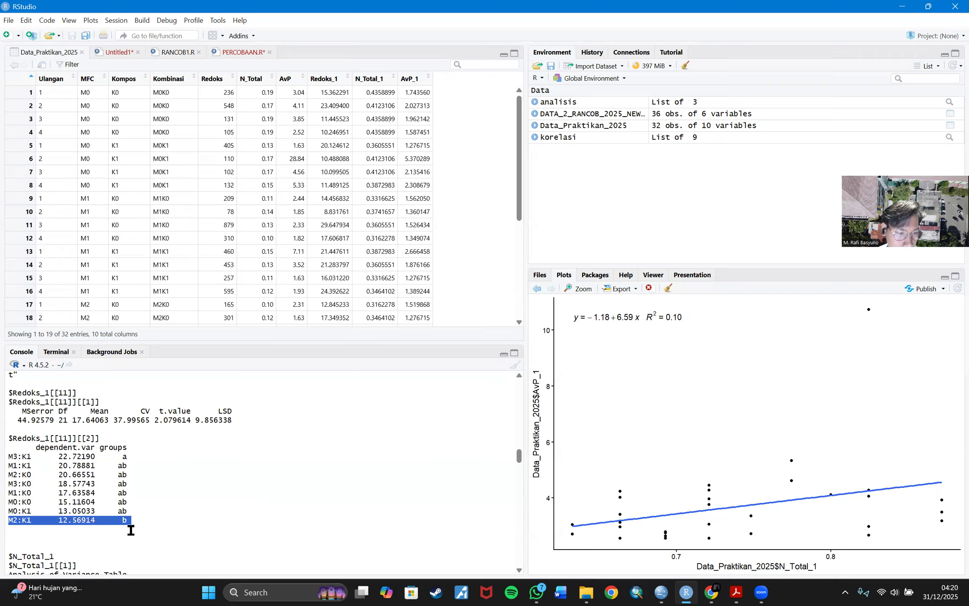
pyautogui.click(13, 464)
pyautogui.moveTo(13, 464); pyautogui.dragTo(136, 513)
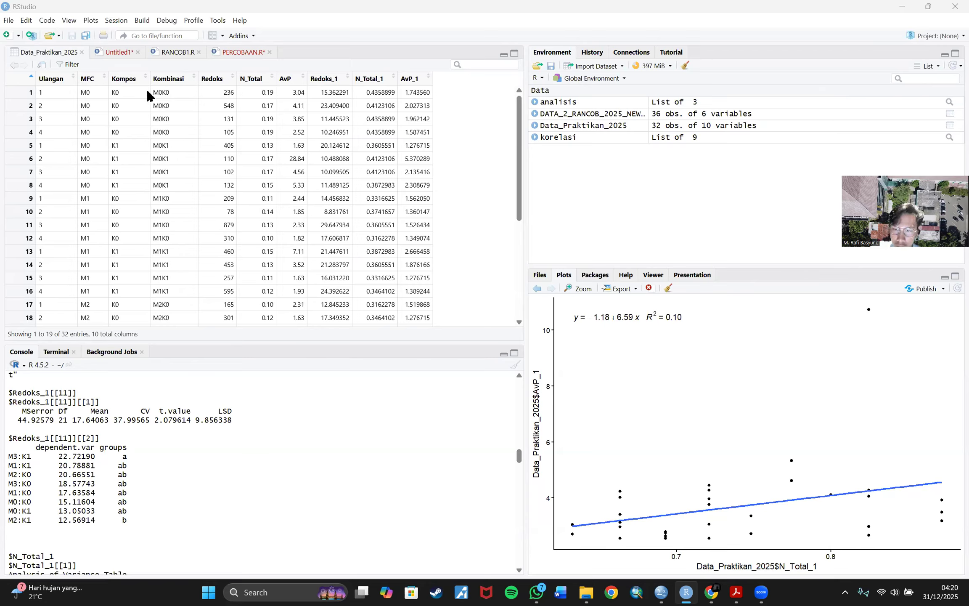
# Step: Start a kruskal.test call with N_Total_1 as its variable below print(analisis) in the Untitled1 script
pyautogui.click(124, 58)
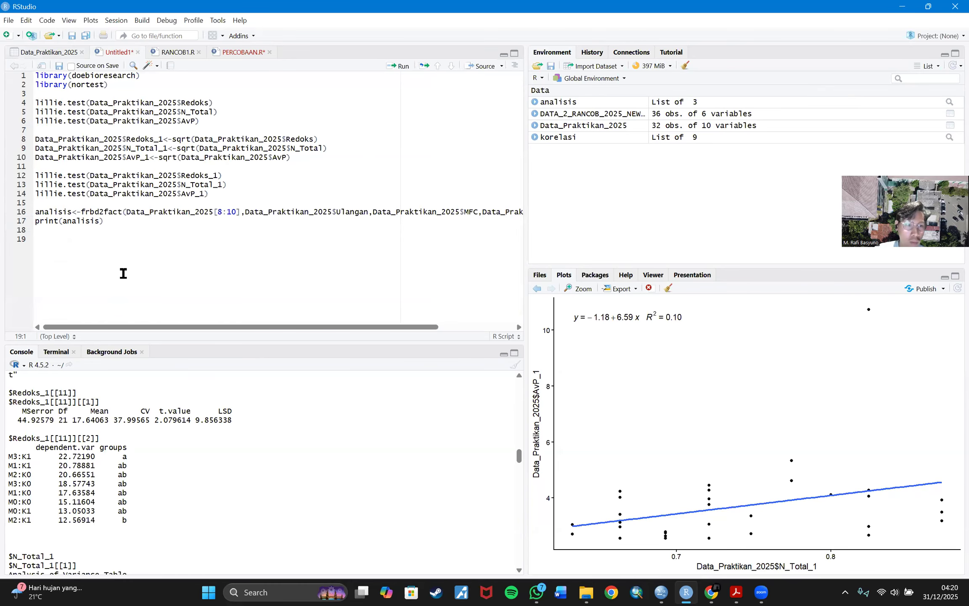
pyautogui.write('kru')
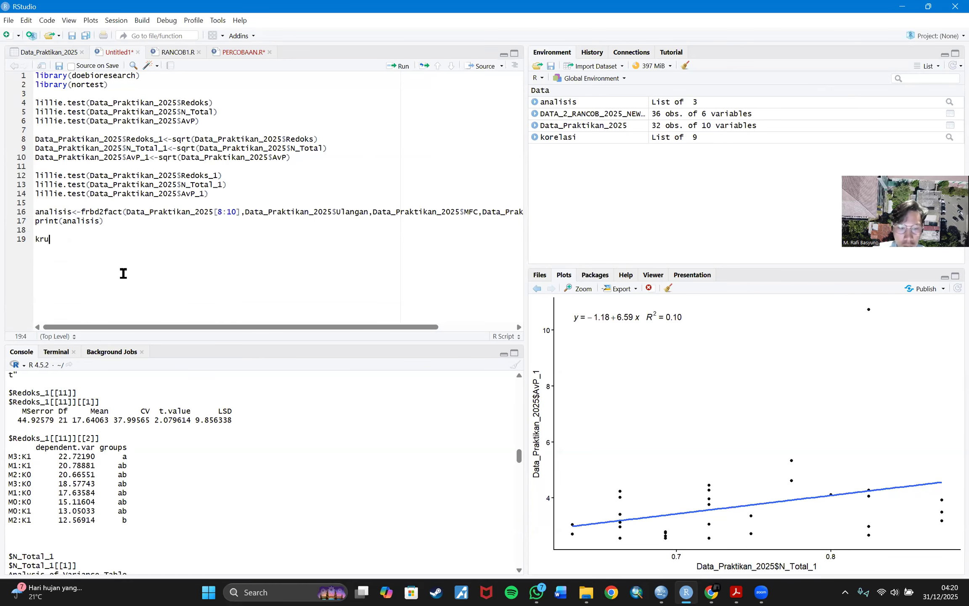
pyautogui.write('s')
pyautogui.press('Tab')
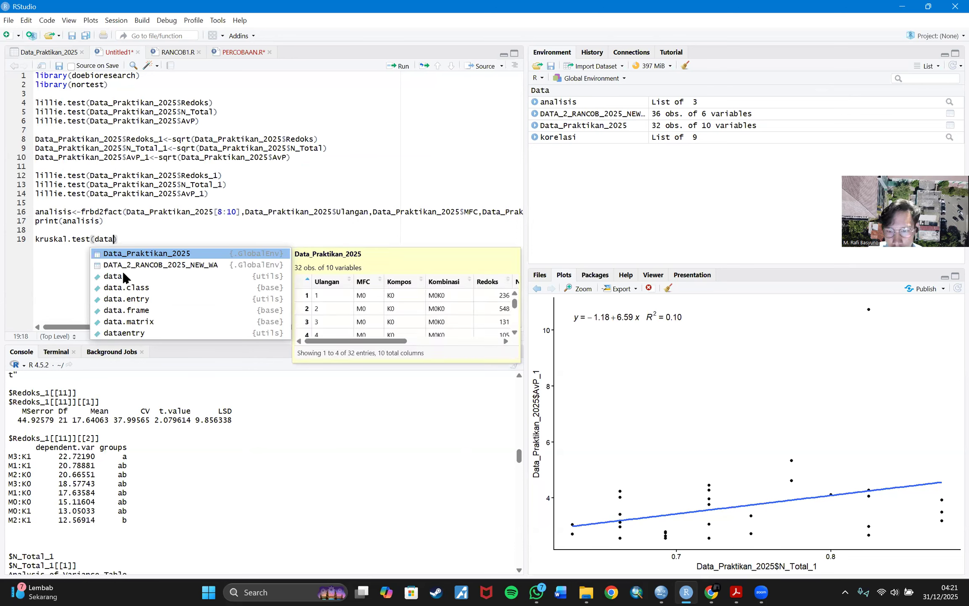
pyautogui.press('BackSpace')
pyautogui.press('BackSpace')
pyautogui.press('BackSpace')
pyautogui.press('BackSpace')
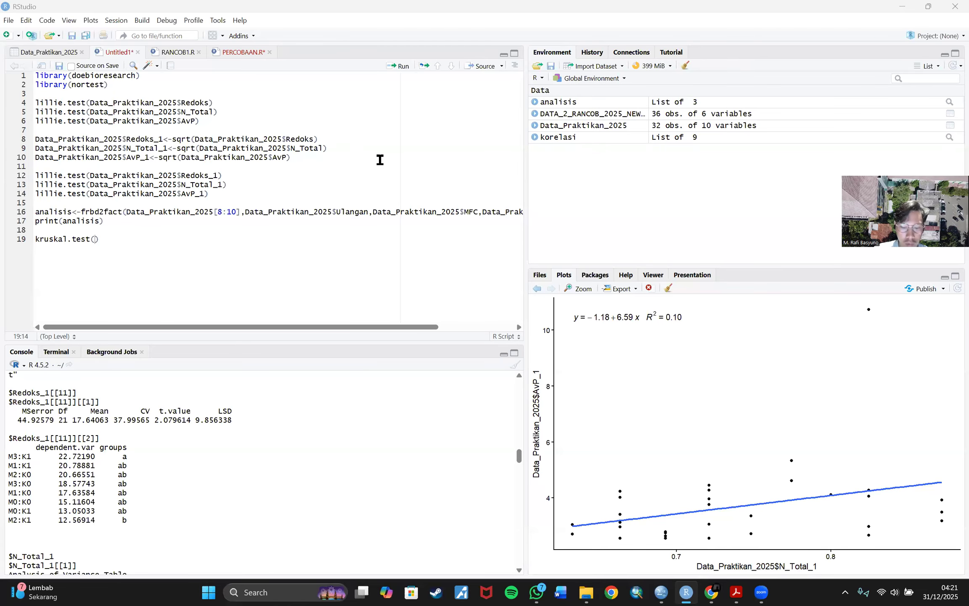
pyautogui.click(94, 238)
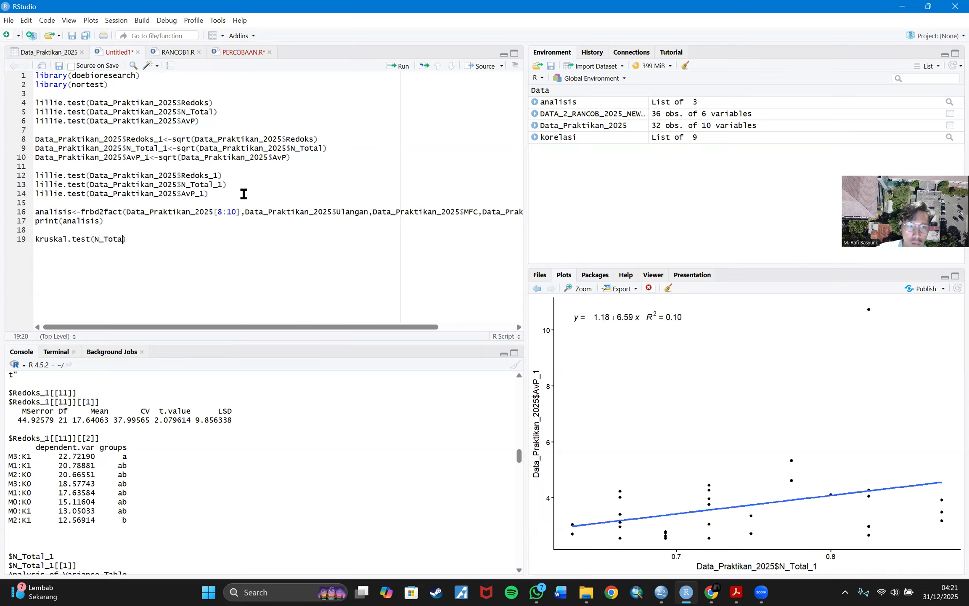
pyautogui.write('N_Total_')
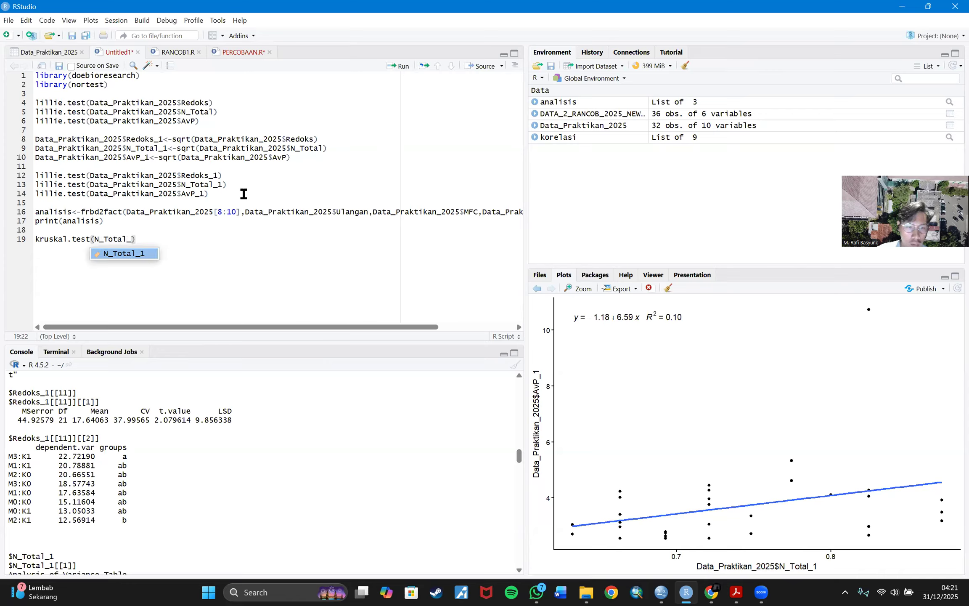
pyautogui.write('1,')
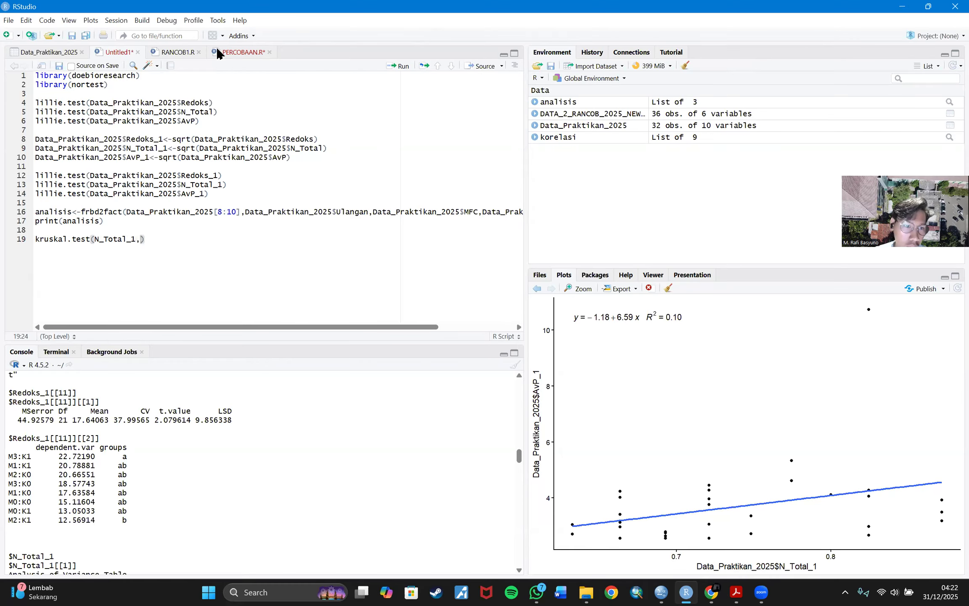
# Step: Consult the Kruskal-Wallis syntax in PERCOBAAN.R and complete the Untitled1 call as kruskal.test(N_Total_1~MFC,data = Data_Praktikan_2025)
pyautogui.click(217, 51)
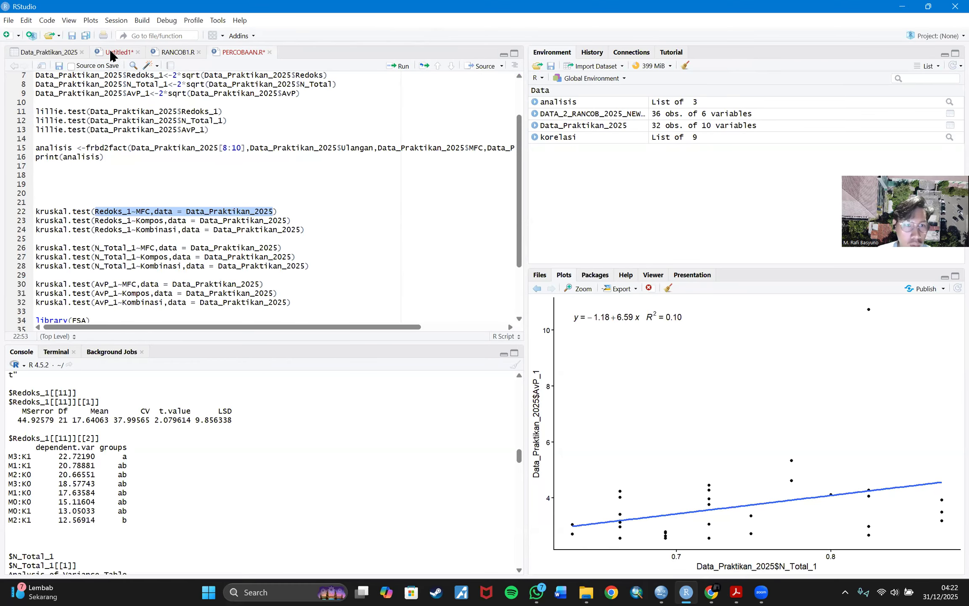
pyautogui.scroll(-2, 145, 229)
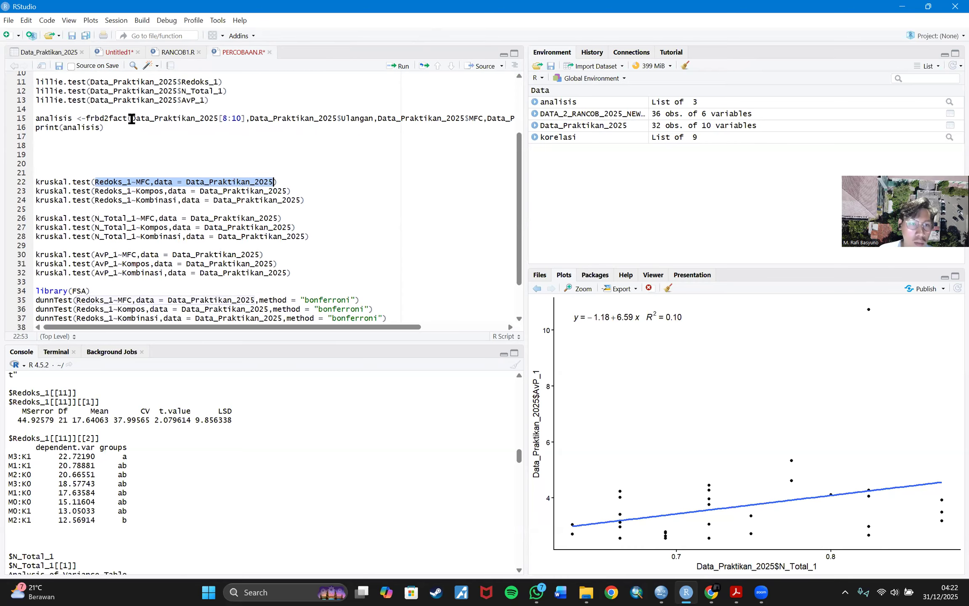
pyautogui.click(114, 53)
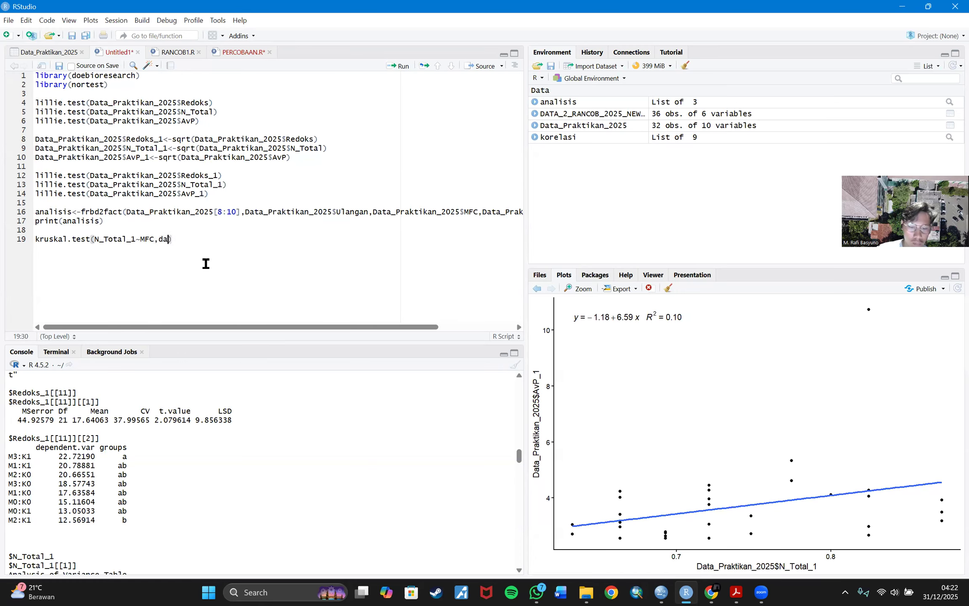
pyautogui.click(198, 253)
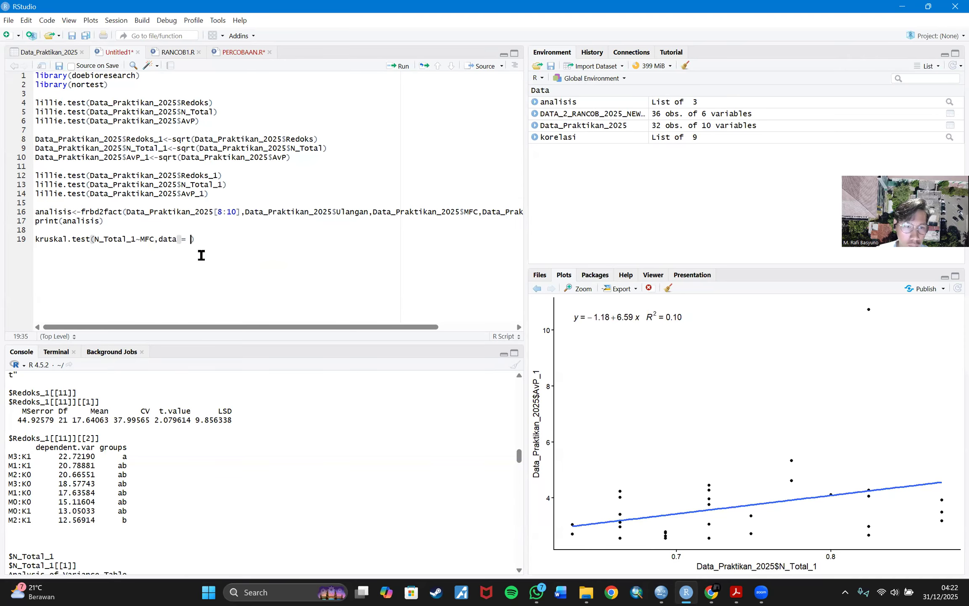
pyautogui.write('dat')
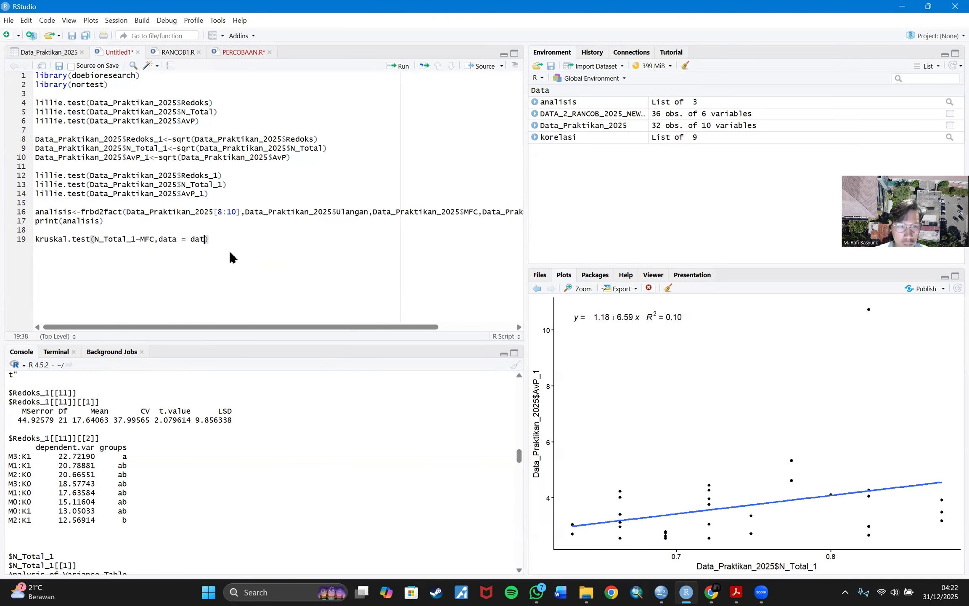
pyautogui.click(226, 254)
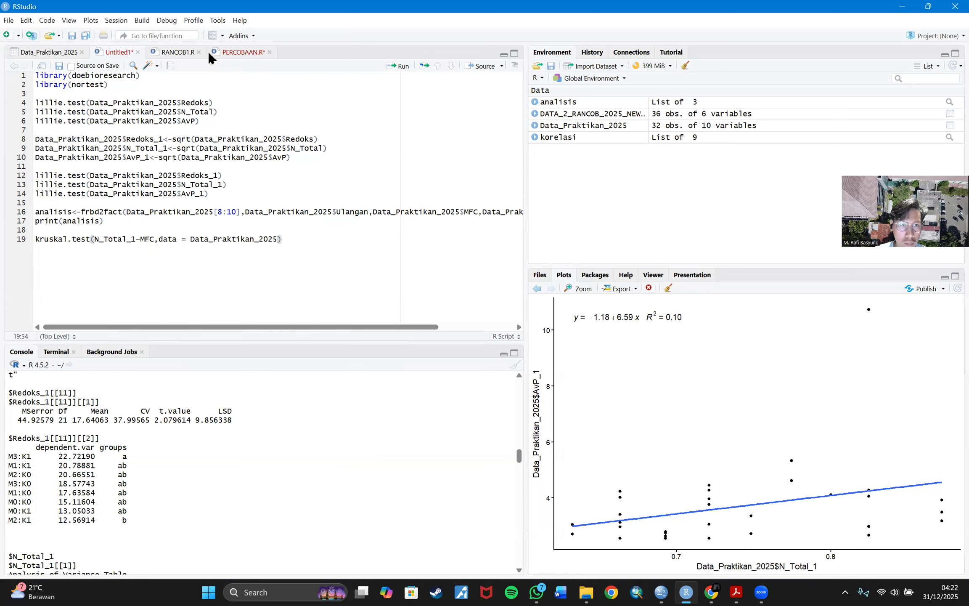
# Step: Copy the three N_Total_1 kruskal.test lines from PERCOBAAN.R and paste them below the MFC test in Untitled1
pyautogui.click(236, 53)
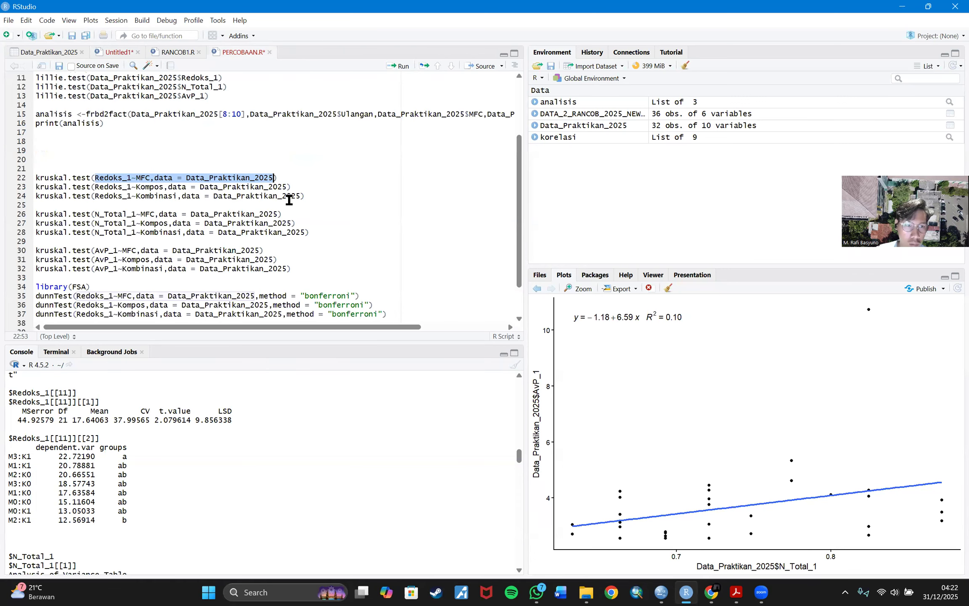
pyautogui.click(309, 197)
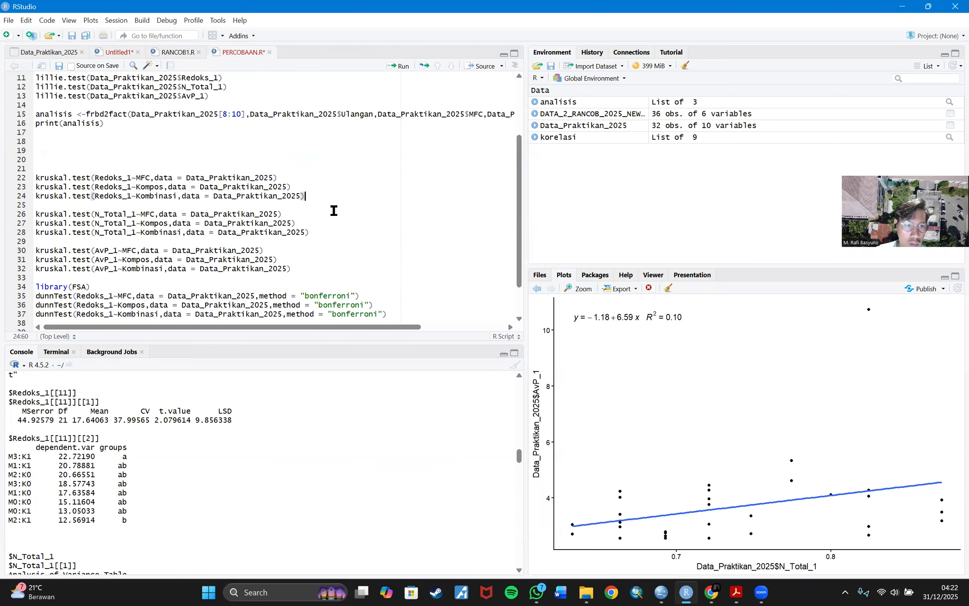
pyautogui.moveTo(319, 235); pyautogui.dragTo(36, 215)
pyautogui.hotkey('ctrl', 'c')
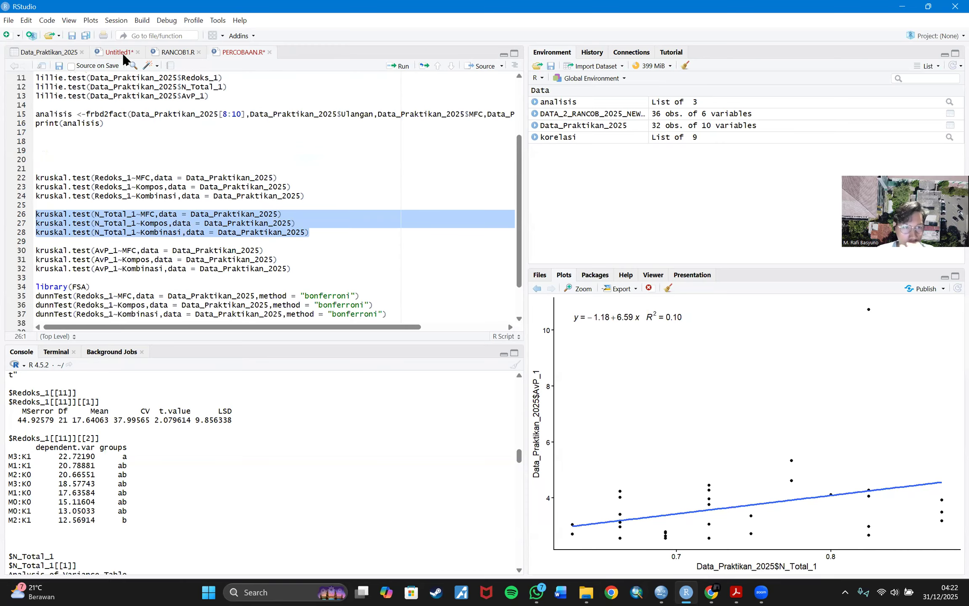
pyautogui.click(110, 52)
pyautogui.click(346, 239)
pyautogui.press('Return')
pyautogui.hotkey('ctrl', 'v')
# Step: Delete the duplicate N_Total_1~MFC test line from the Untitled1 script
pyautogui.click(282, 247)
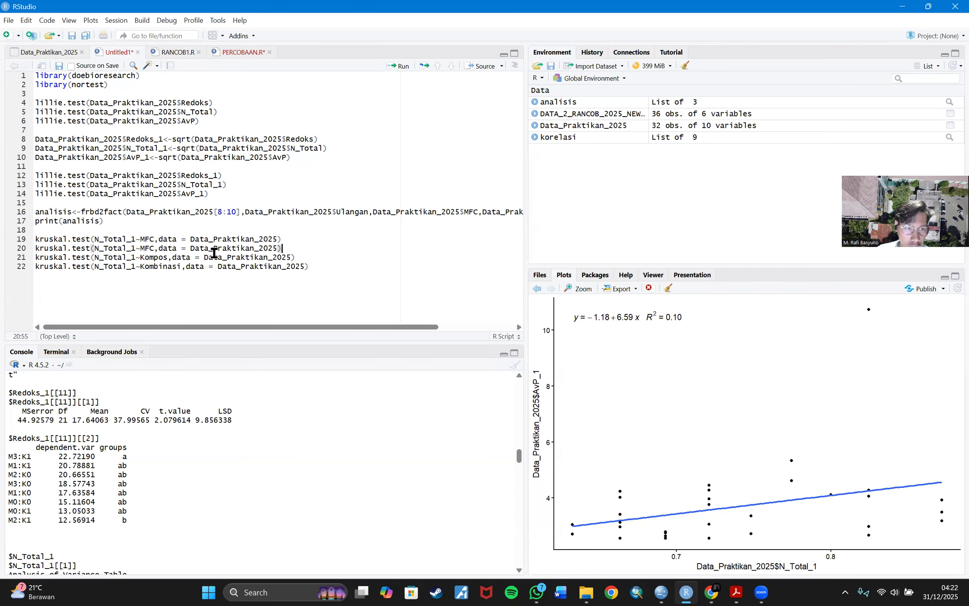
pyautogui.click(33, 249)
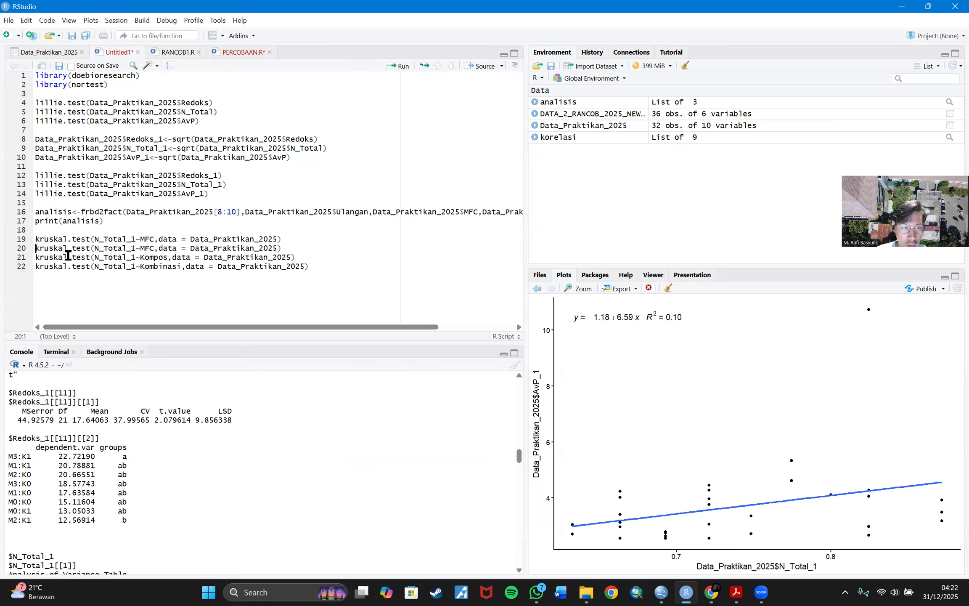
pyautogui.doubleClick(35, 247)
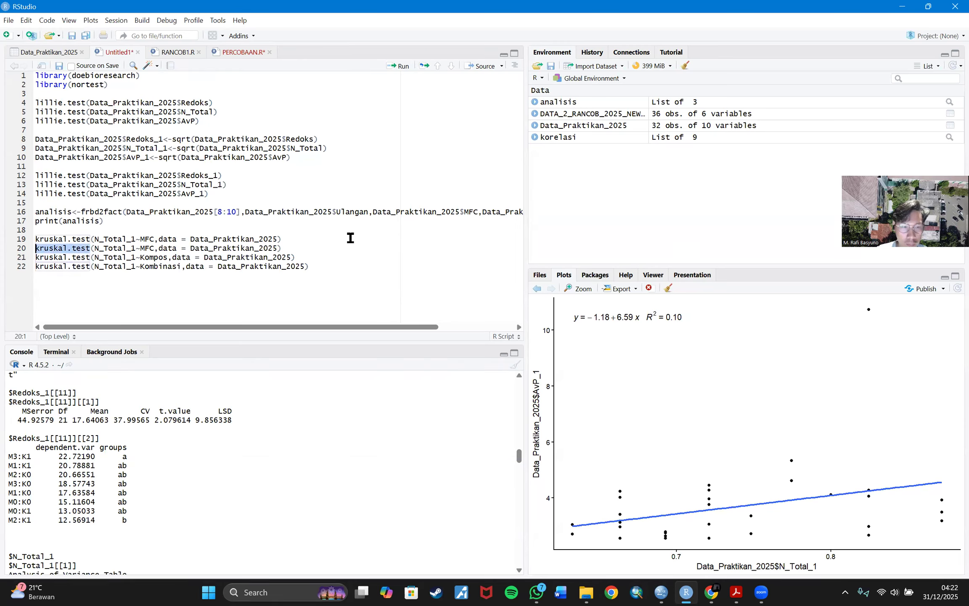
pyautogui.press('Delete')
pyautogui.press('Delete')
pyautogui.press('Delete')
pyautogui.press('Delete')
pyautogui.press('Delete')
pyautogui.press('Delete')
pyautogui.press('Delete')
pyautogui.press('Delete')
pyautogui.press('Delete')
pyautogui.press('Delete')
pyautogui.press('Delete')
pyautogui.press('Delete')
pyautogui.press('Delete')
pyautogui.press('Delete')
pyautogui.press('Delete')
pyautogui.press('Delete')
pyautogui.press('Delete')
pyautogui.press('Delete')
pyautogui.press('Delete')
pyautogui.press('Delete')
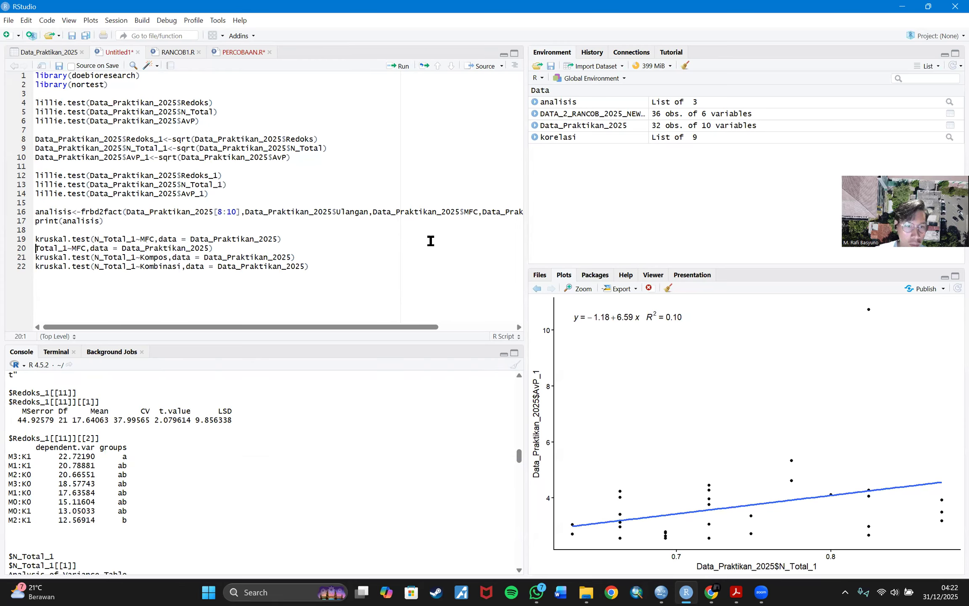
pyautogui.press('Delete')
pyautogui.press('Delete')
pyautogui.press('Delete')
pyautogui.press('Delete')
pyautogui.press('Delete')
pyautogui.press('Delete')
pyautogui.press('Delete')
pyautogui.press('Delete')
pyautogui.press('Delete')
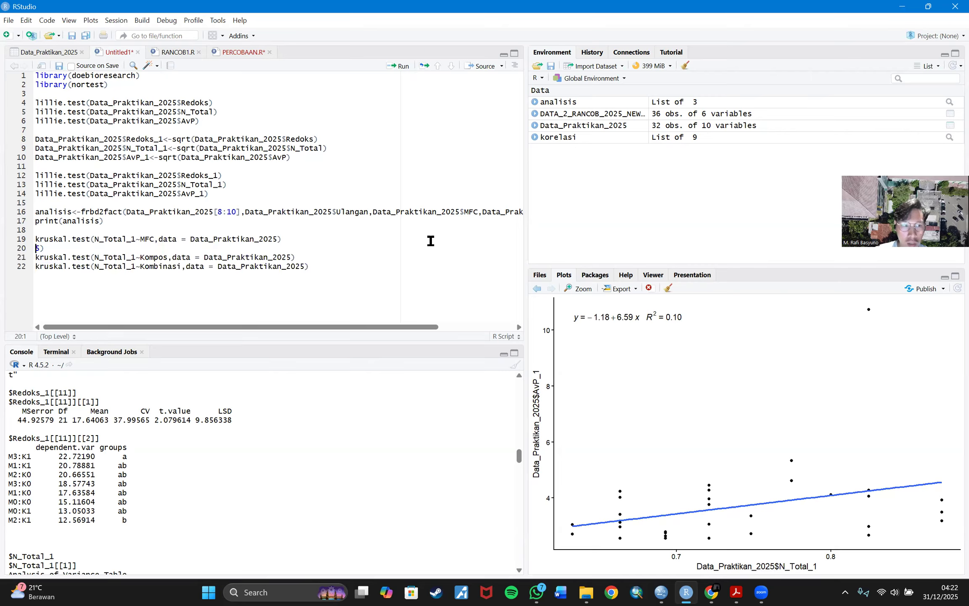
pyautogui.press('Delete')
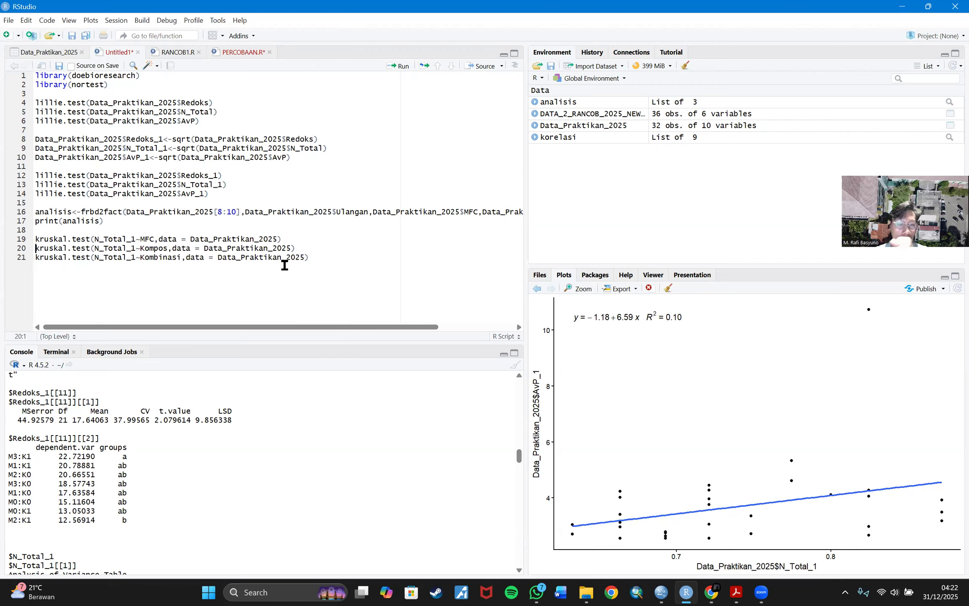
# Step: Run the three Kruskal-Wallis tests of N_Total_1 by MFC, Kompos and Kombinasi
pyautogui.click(294, 230)
pyautogui.click(281, 239)
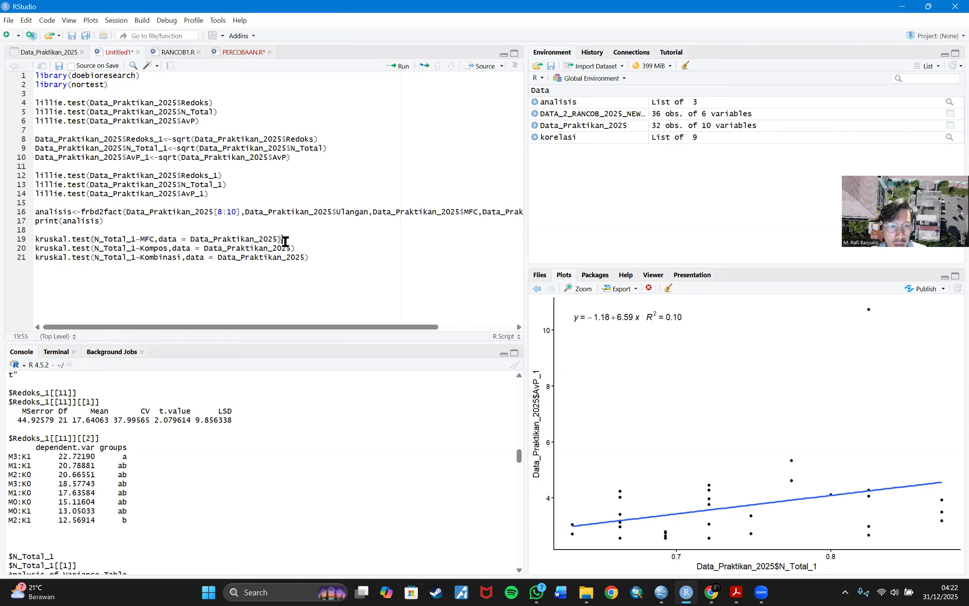
pyautogui.click(398, 67)
pyautogui.click(397, 66)
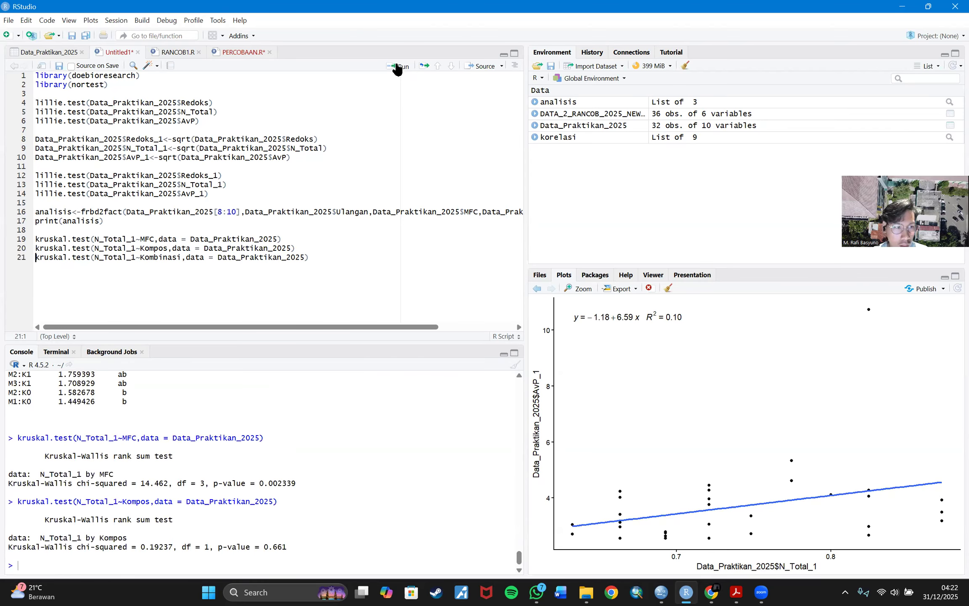
pyautogui.click(398, 66)
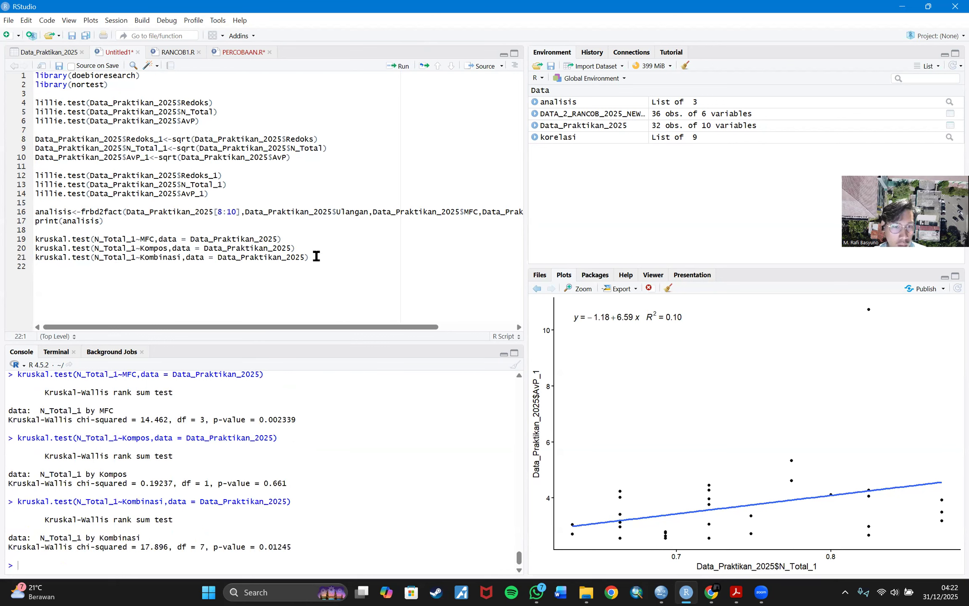
# Step: Paste a second copy of the three N_Total_1 kruskal.test lines below the existing block, separated by an empty line
pyautogui.moveTo(315, 256); pyautogui.dragTo(90, 257)
pyautogui.click(63, 239)
pyautogui.click(52, 280)
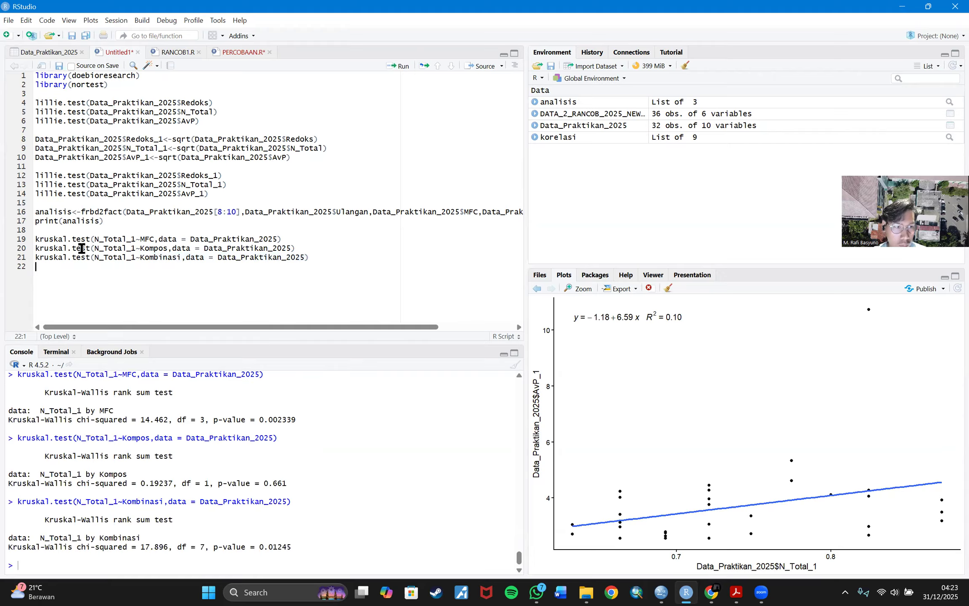
pyautogui.hotkey('ctrl', 'v')
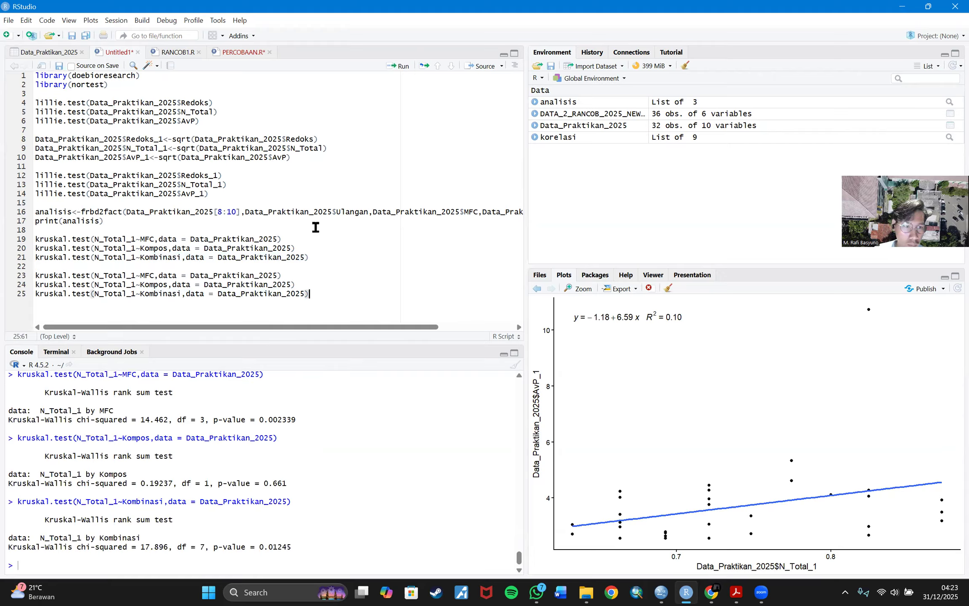
# Step: Replace N_Total_1 with AvP_1 in the MFC, Kompos and Kombinasi tests of the second kruskal.test block
pyautogui.doubleClick(111, 275)
pyautogui.write('AvP_1')
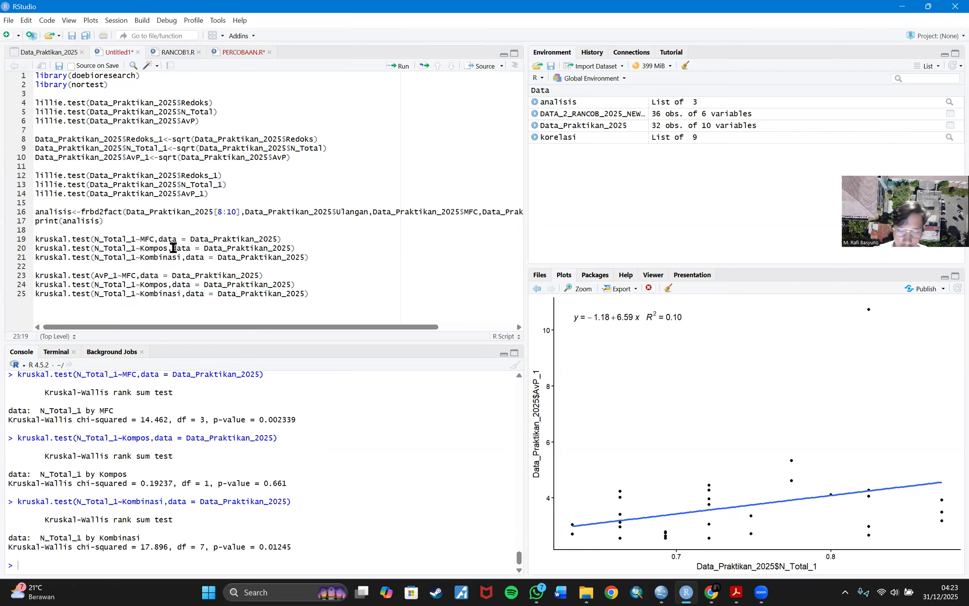
pyautogui.hotkey('ctrl', 'shift', 'Left')
pyautogui.press('BackSpace')
pyautogui.write('AvP')
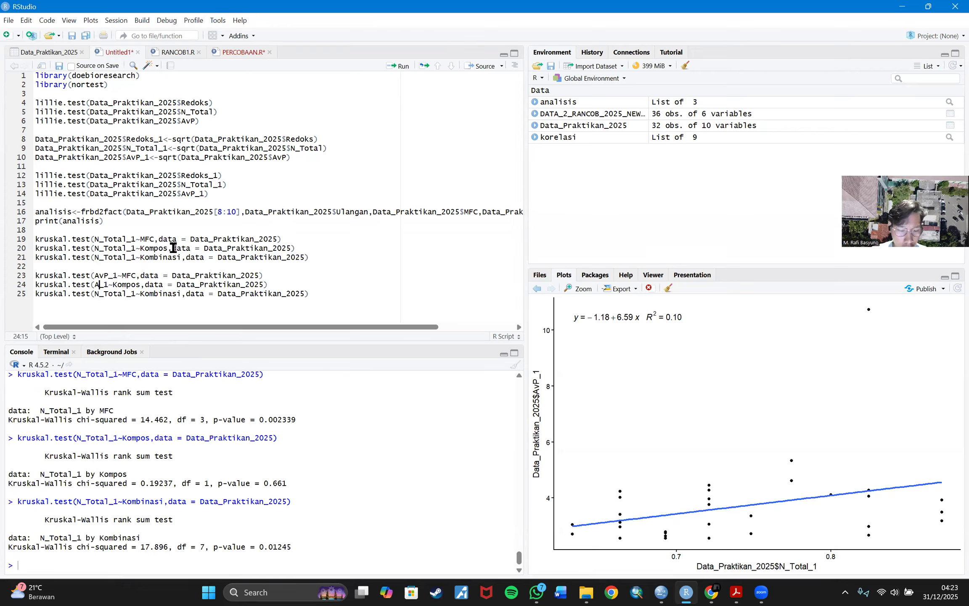
pyautogui.hotkey('shift', 'Left')
pyautogui.hotkey('shift', 'Left')
pyautogui.hotkey('shift', 'Left')
pyautogui.press('Delete')
pyautogui.press('Delete')
pyautogui.press('Delete')
pyautogui.press('Delete')
pyautogui.press('Delete')
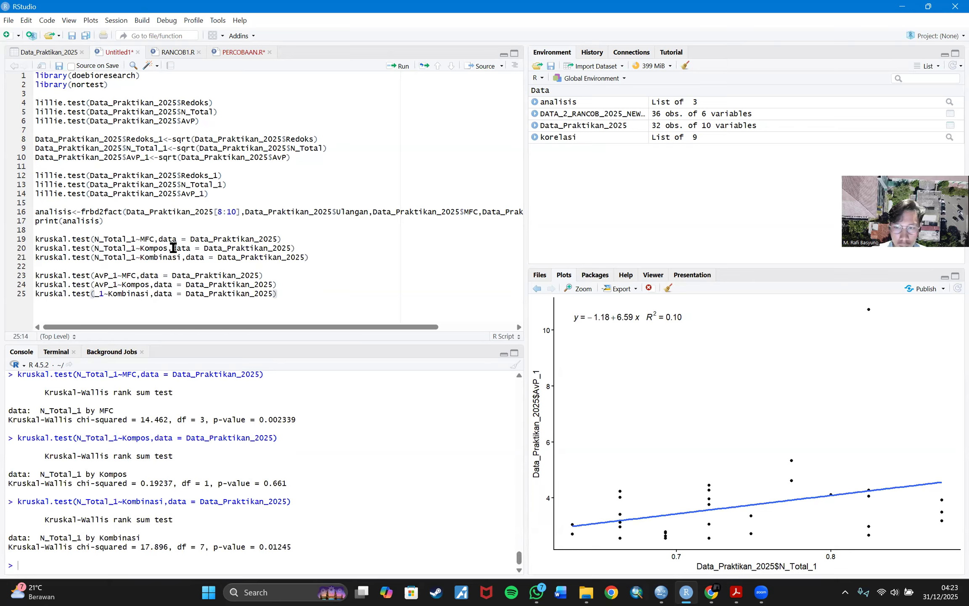
pyautogui.write('AvP')
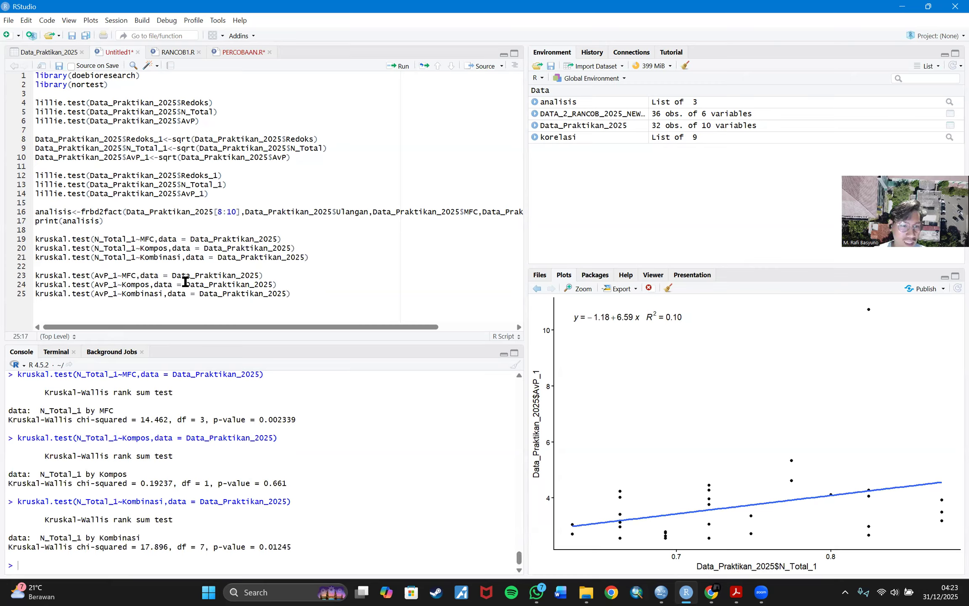
# Step: Run the three Kruskal-Wallis tests of AvP_1 by MFC, Kompos and Kombinasi
pyautogui.click(126, 275)
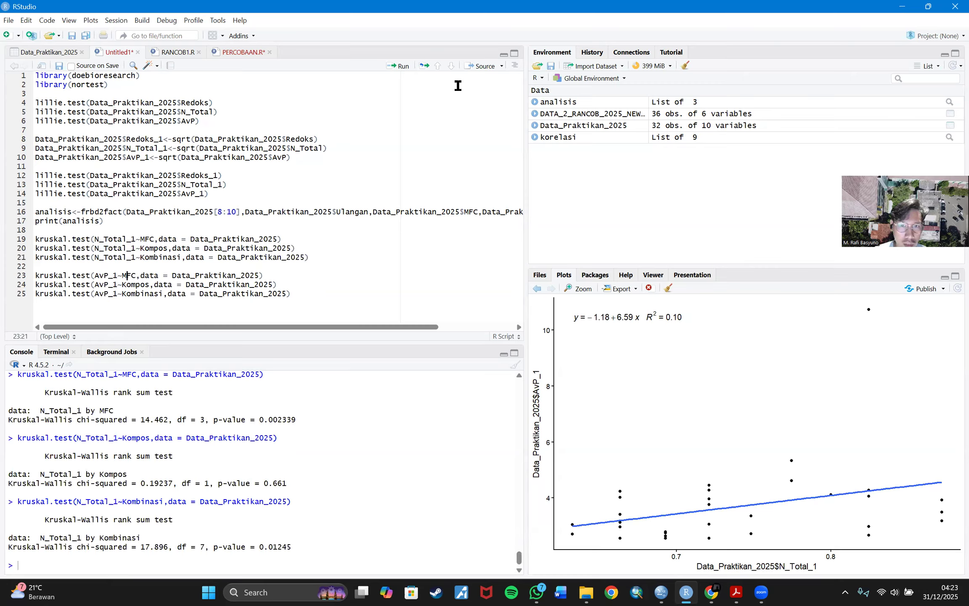
pyautogui.click(394, 66)
pyautogui.click(394, 65)
pyautogui.click(394, 65)
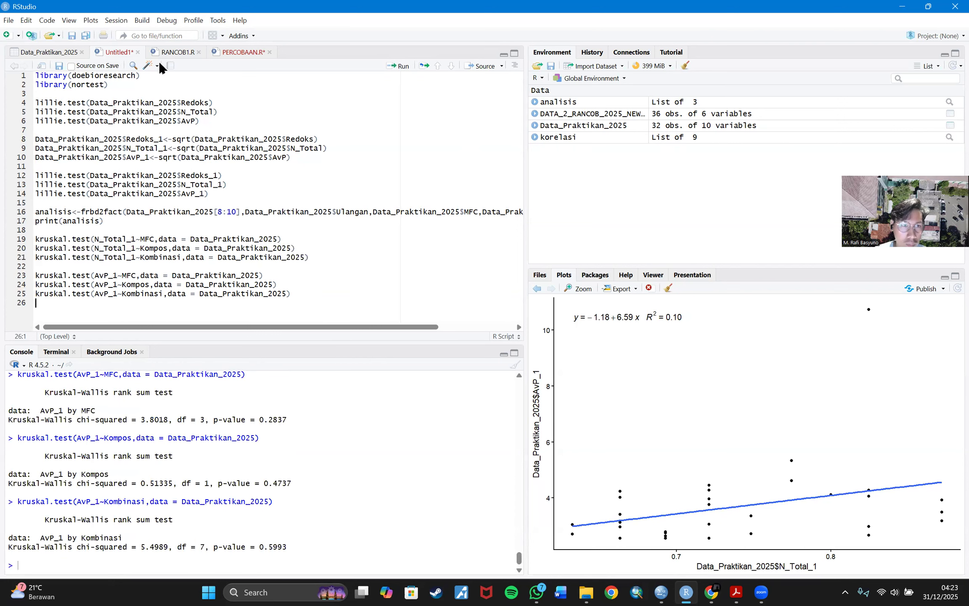
# Step: Check the AvP_1 Kruskal-Wallis lines in PERCOBAAN.R and review the N_Total_1 results for MFC, Kompos and Kombinasi in the console
pyautogui.click(242, 52)
pyautogui.moveTo(91, 250); pyautogui.dragTo(252, 267)
pyautogui.click(254, 268)
pyautogui.click(123, 50)
pyautogui.scroll(5, 185, 490)
pyautogui.scroll(4, 126, 487)
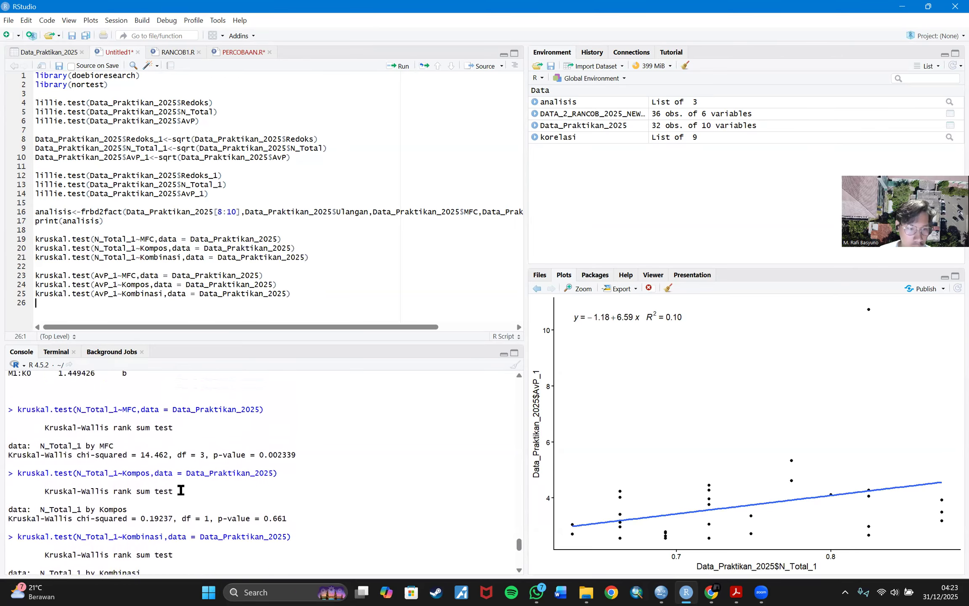
pyautogui.scroll(-3, 83, 442)
pyautogui.scroll(1, 83, 436)
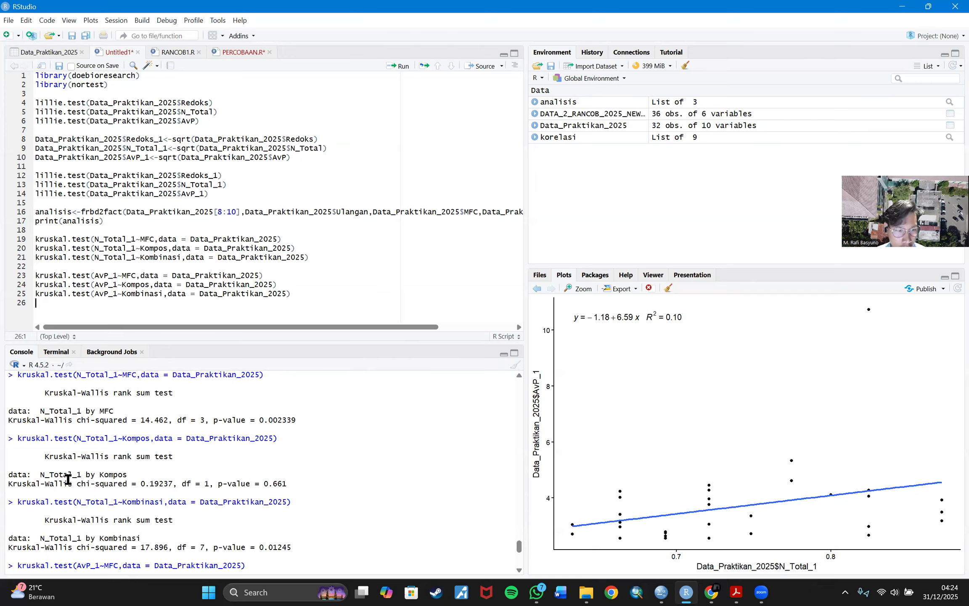
# Step: Review the Kruskal-Wallis results for N_Total_1 by Kompos and for AvP_1 by MFC, Kompos and Kombinasi in the console
pyautogui.moveTo(106, 475); pyautogui.dragTo(289, 487)
pyautogui.click(282, 486)
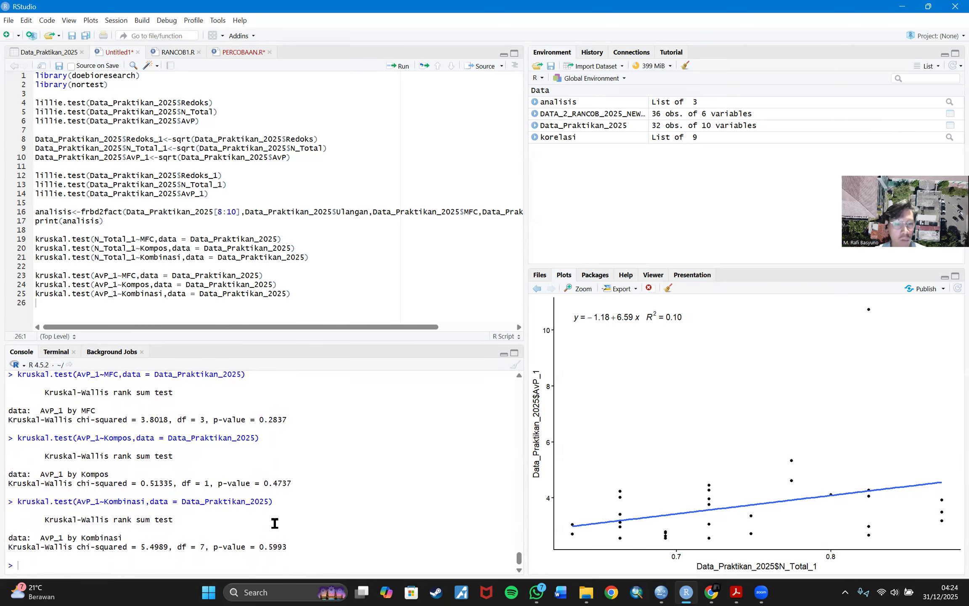
pyautogui.moveTo(123, 483); pyautogui.dragTo(213, 483)
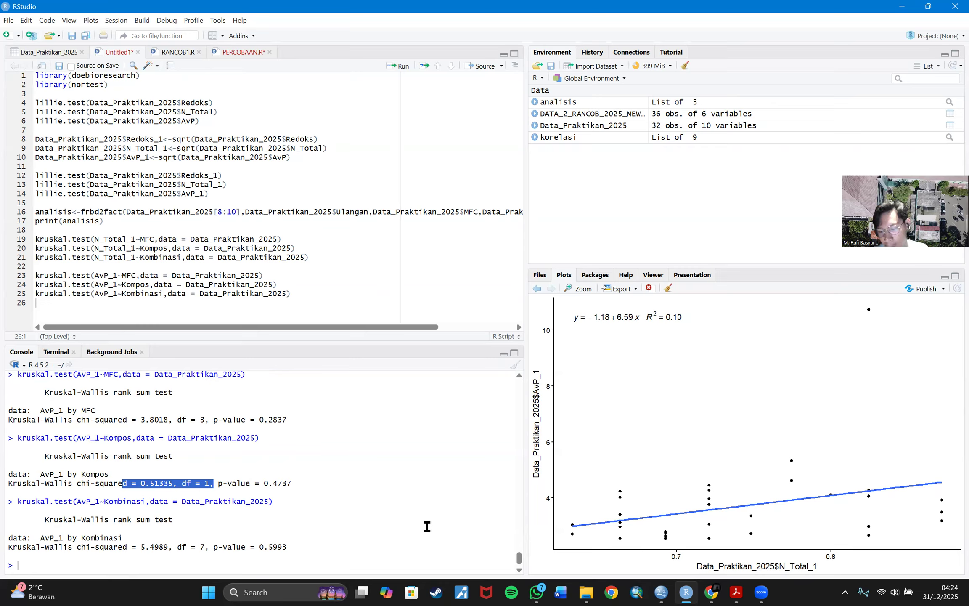
pyautogui.click(376, 509)
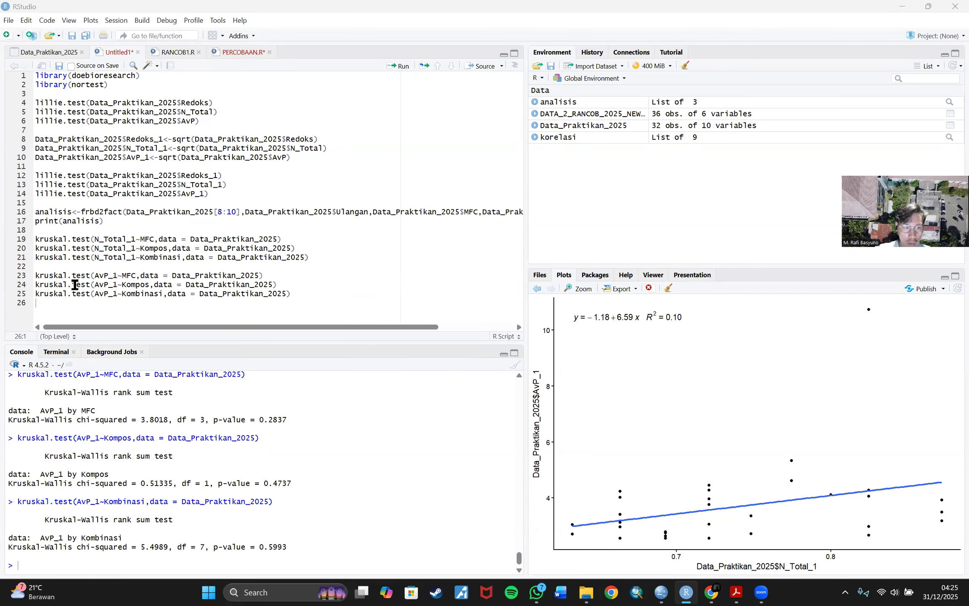
# Step: Add library(FSA) below the AvP_1 kruskal.test block, separated by an empty line, and run it to load the package
pyautogui.click(46, 300)
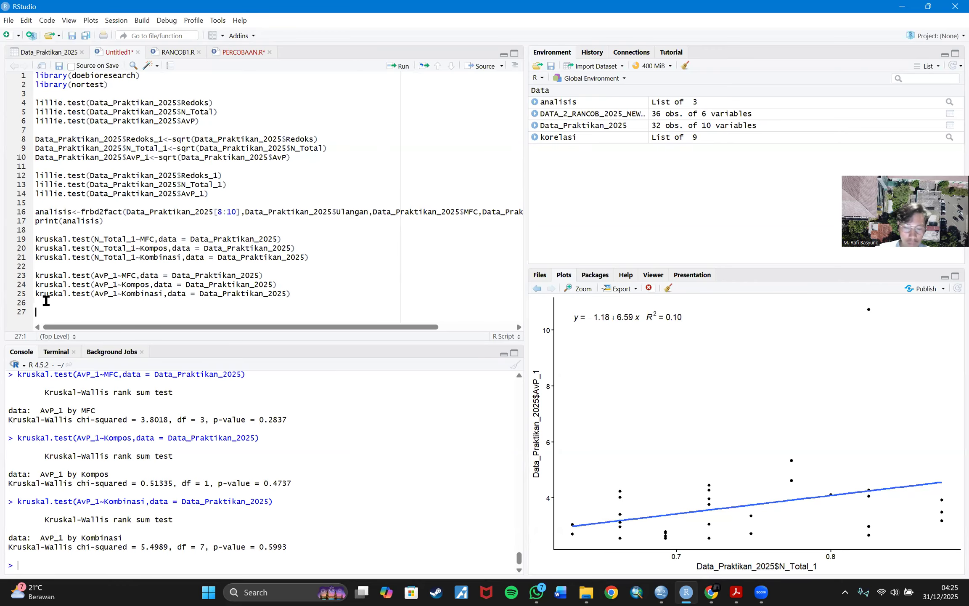
pyautogui.write('r')
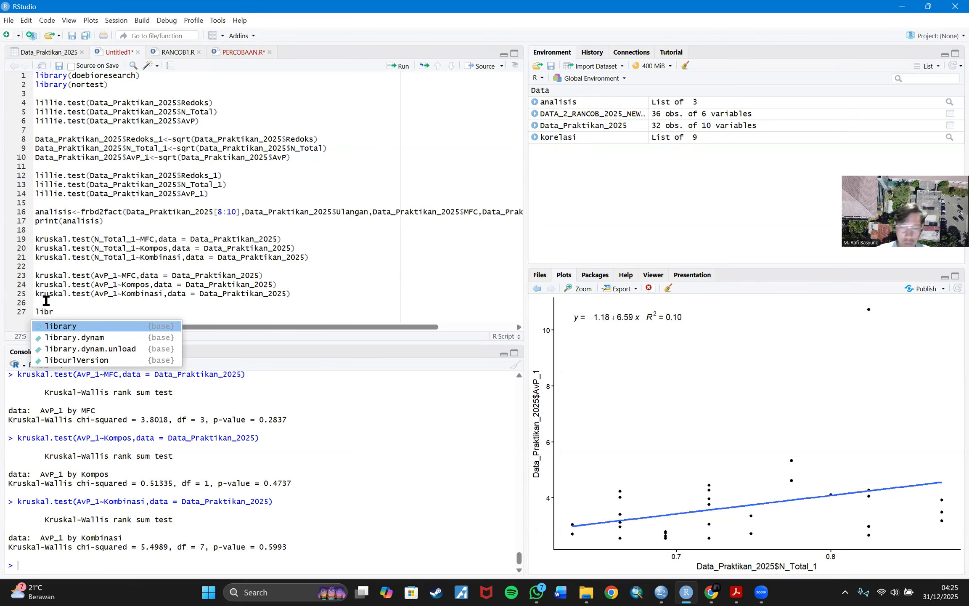
pyautogui.press('Tab')
pyautogui.write('F')
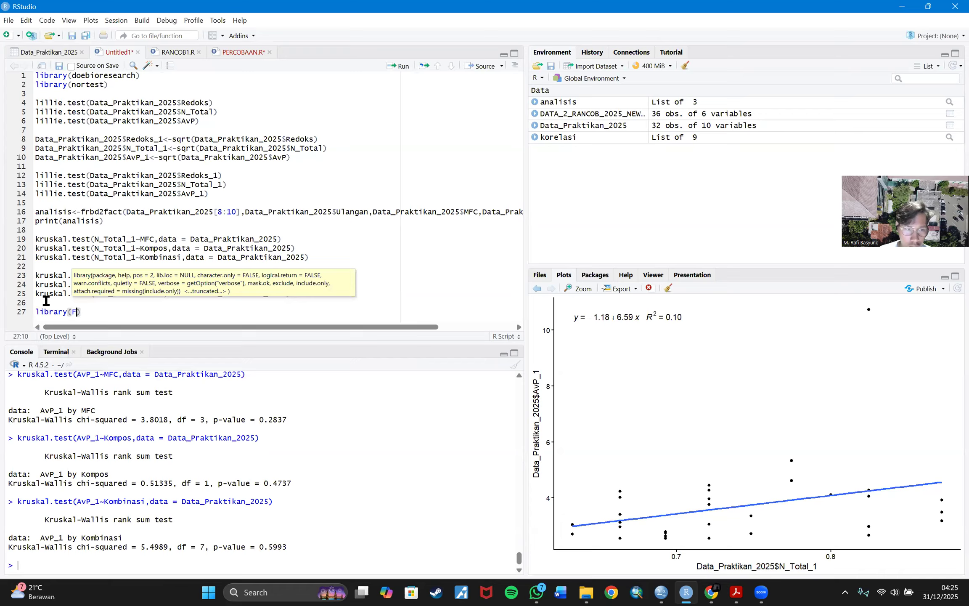
pyautogui.write('s')
pyautogui.press('BackSpace')
pyautogui.press('BackSpace')
pyautogui.write('FSA')
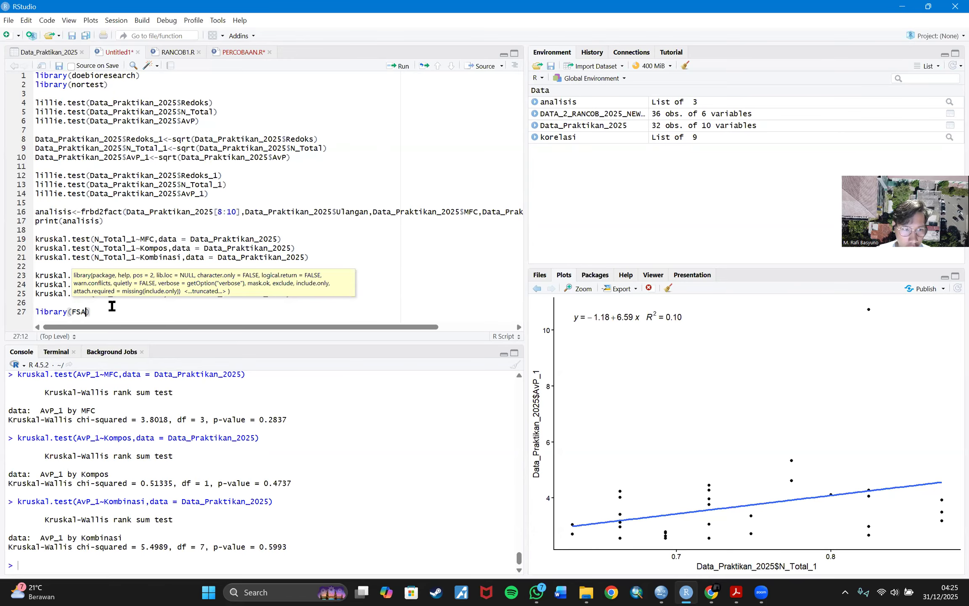
pyautogui.click(99, 313)
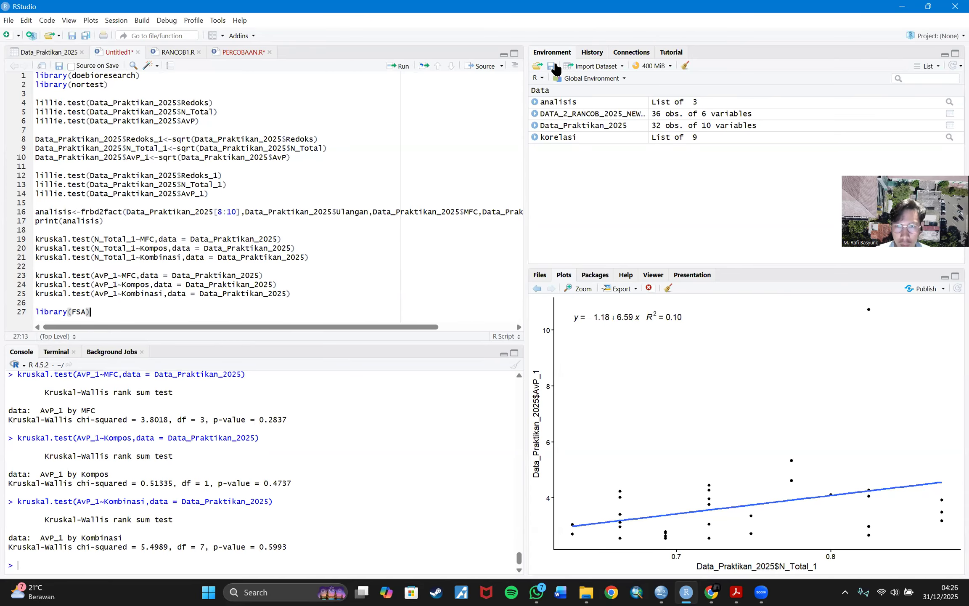
pyautogui.click(399, 66)
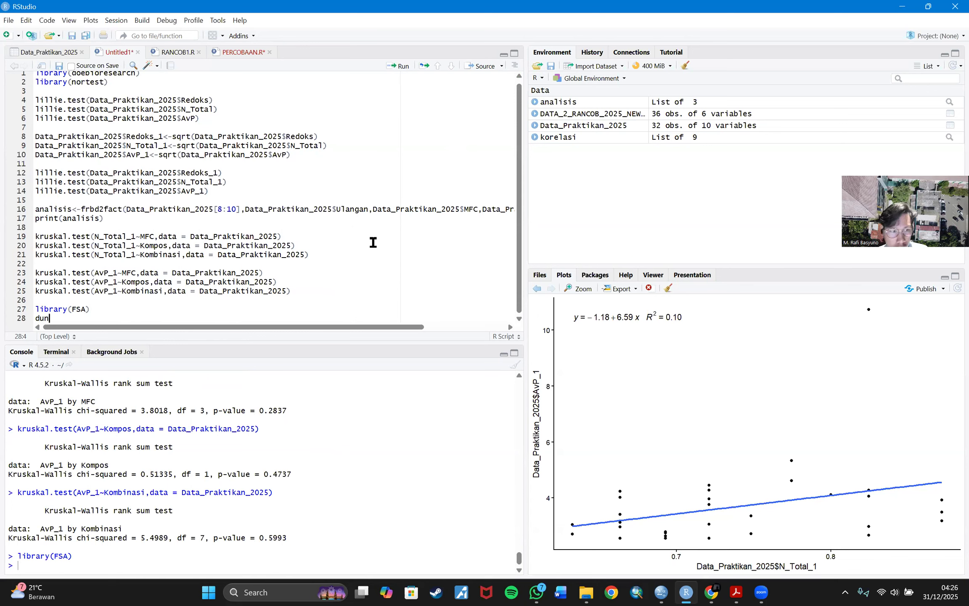
# Step: Add a dunnTest call below library(FSA) modelled on PERCOBAAN.R, reusing the arguments AvP_1~MFC,data = Data_Praktikan_2025 from the matching kruskal.test line
pyautogui.write('dun')
pyautogui.click(109, 327)
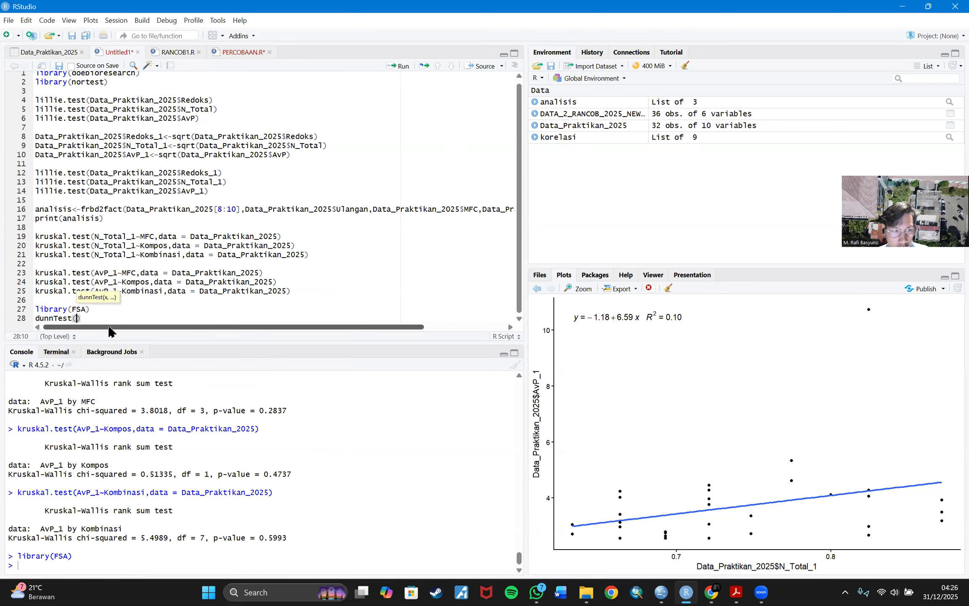
pyautogui.click(235, 52)
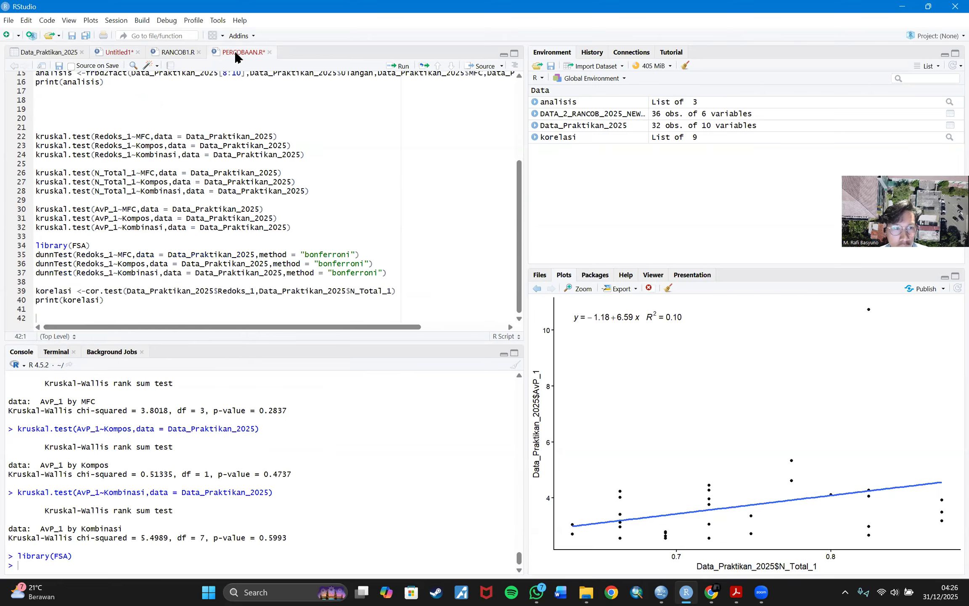
pyautogui.moveTo(36, 255); pyautogui.dragTo(223, 273)
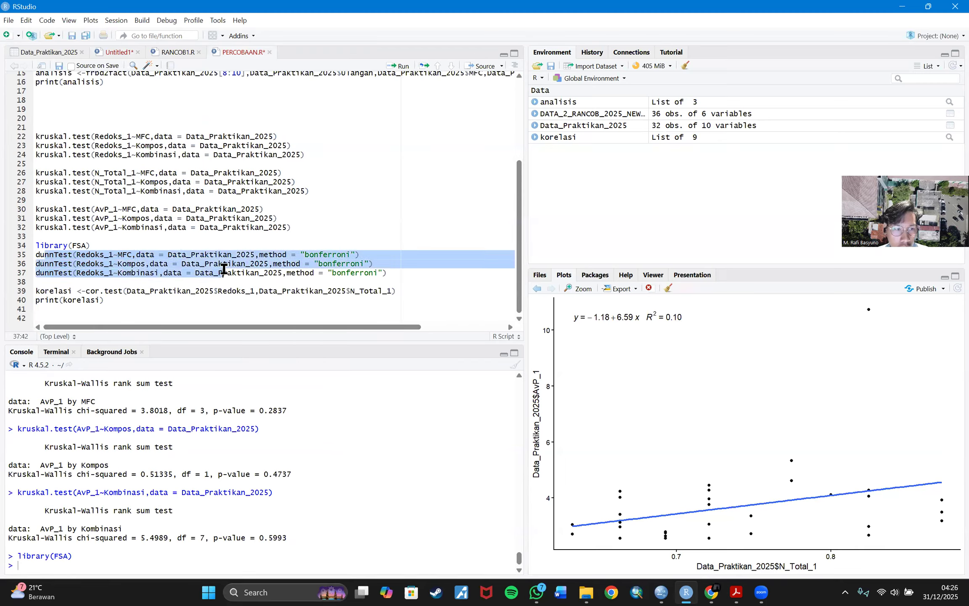
pyautogui.click(95, 255)
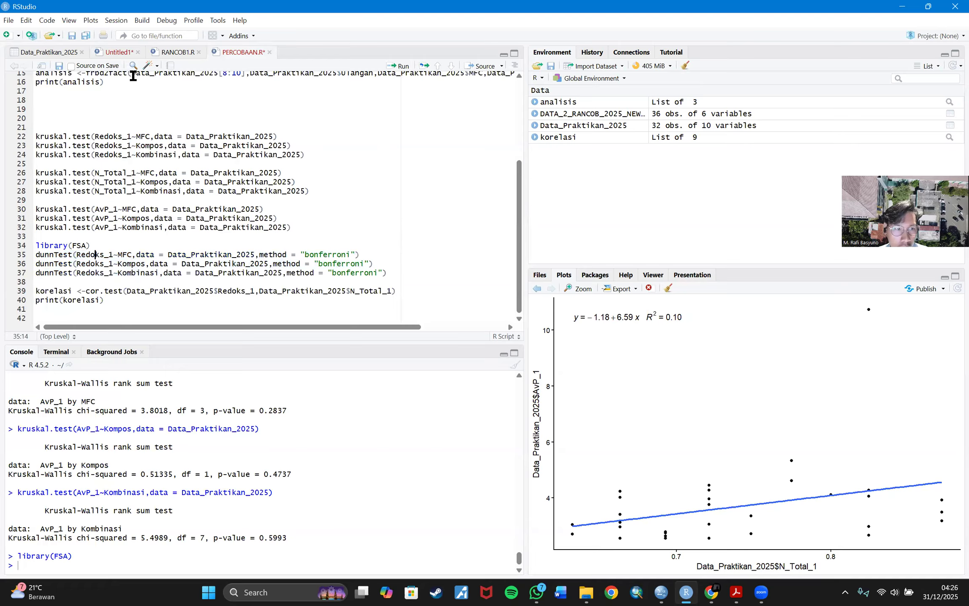
pyautogui.click(117, 53)
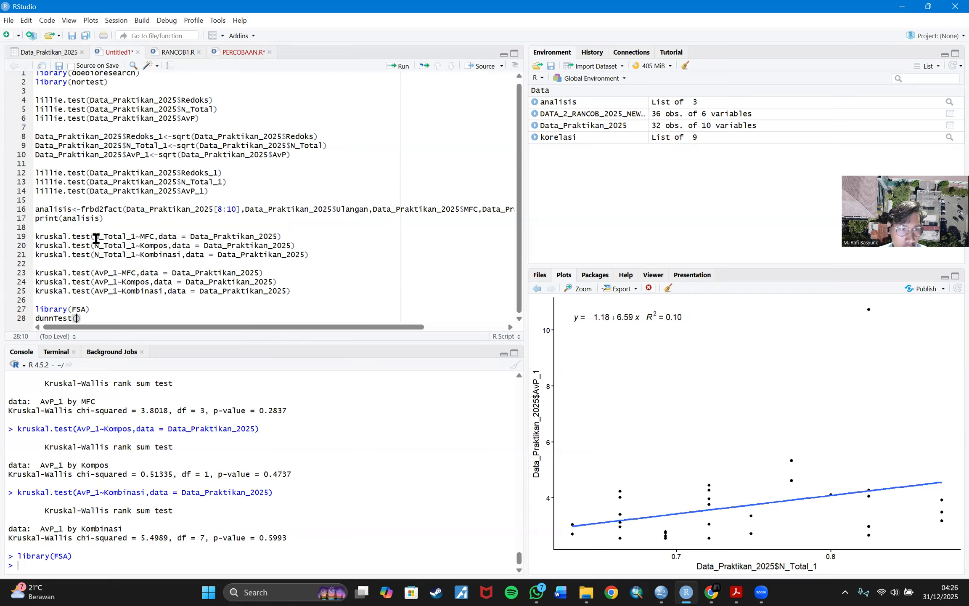
pyautogui.click(96, 272)
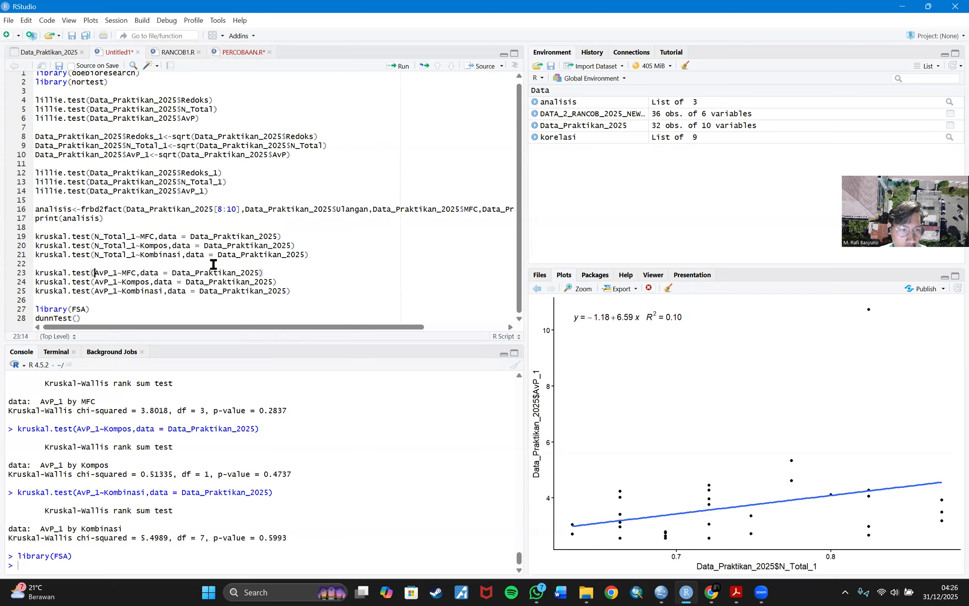
pyautogui.keyDown('shift'); pyautogui.click(261, 274); pyautogui.keyUp('shift')
pyautogui.hotkey('ctrl', 'c')
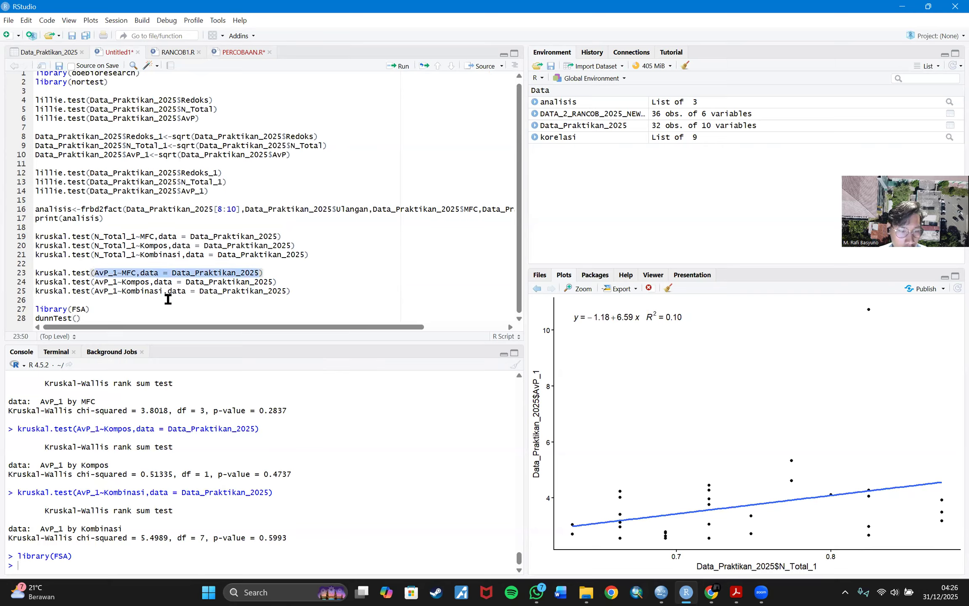
pyautogui.click(75, 318)
pyautogui.hotkey('ctrl', 'v')
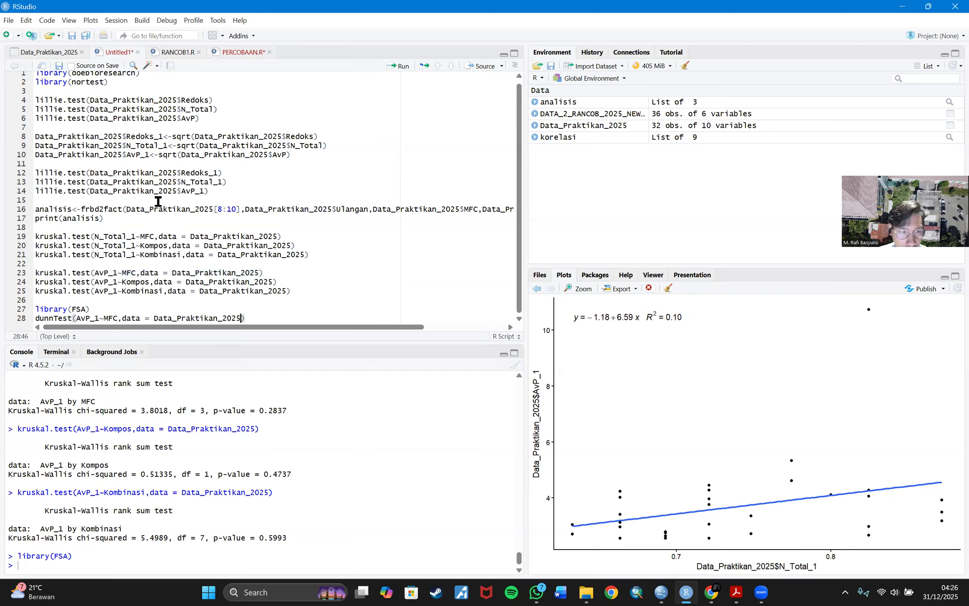
# Step: Check the dunnTest syntax in PERCOBAAN.R and add method = "bonferroni" to the AvP_1~MFC dunnTest call
pyautogui.click(232, 48)
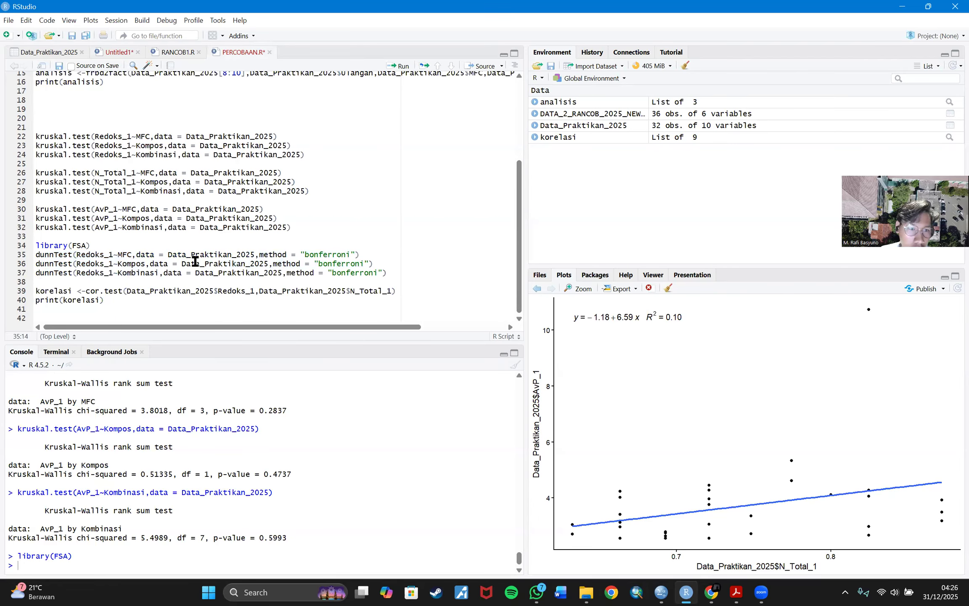
pyautogui.click(114, 53)
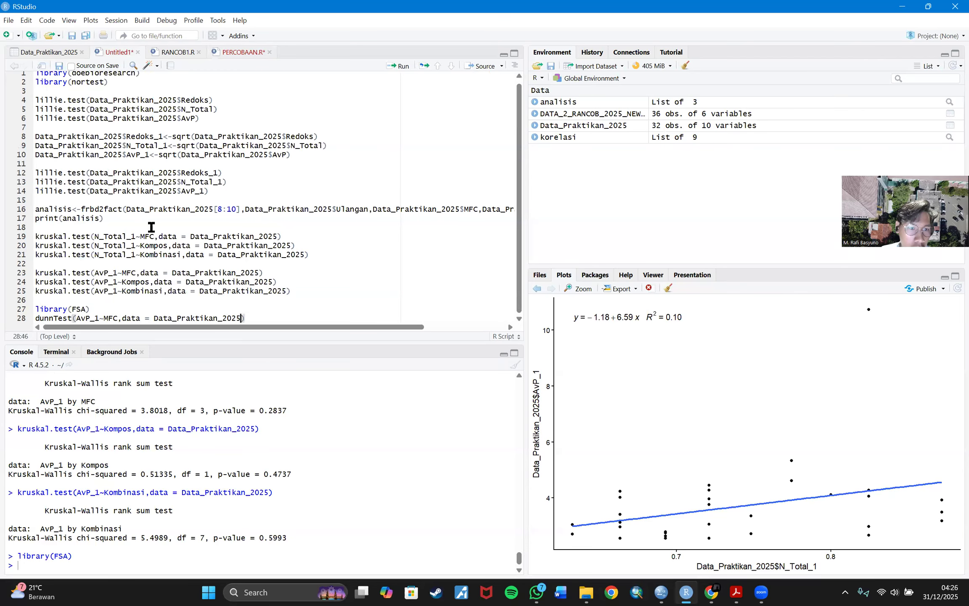
pyautogui.click(232, 53)
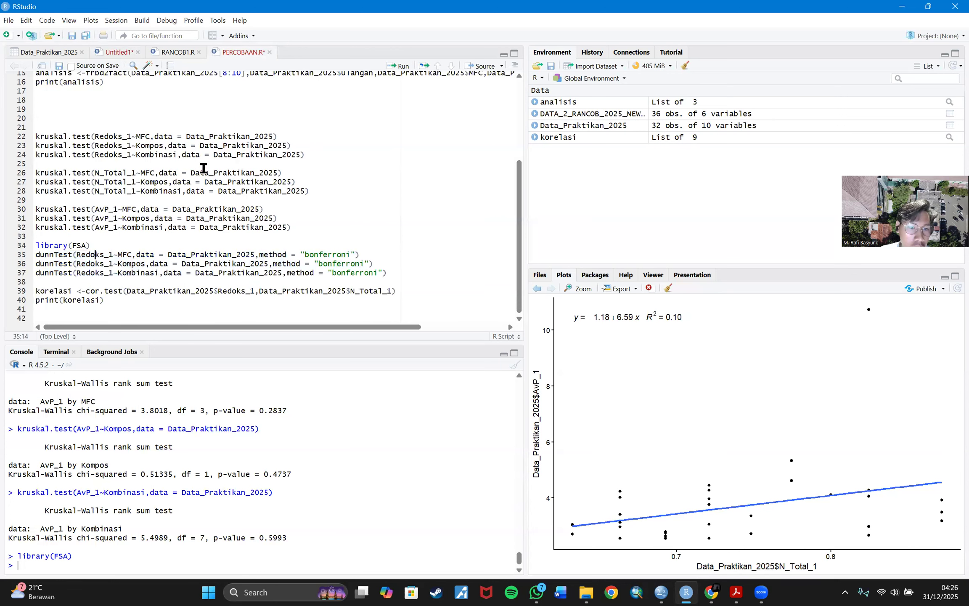
pyautogui.click(110, 54)
pyautogui.write(', meth')
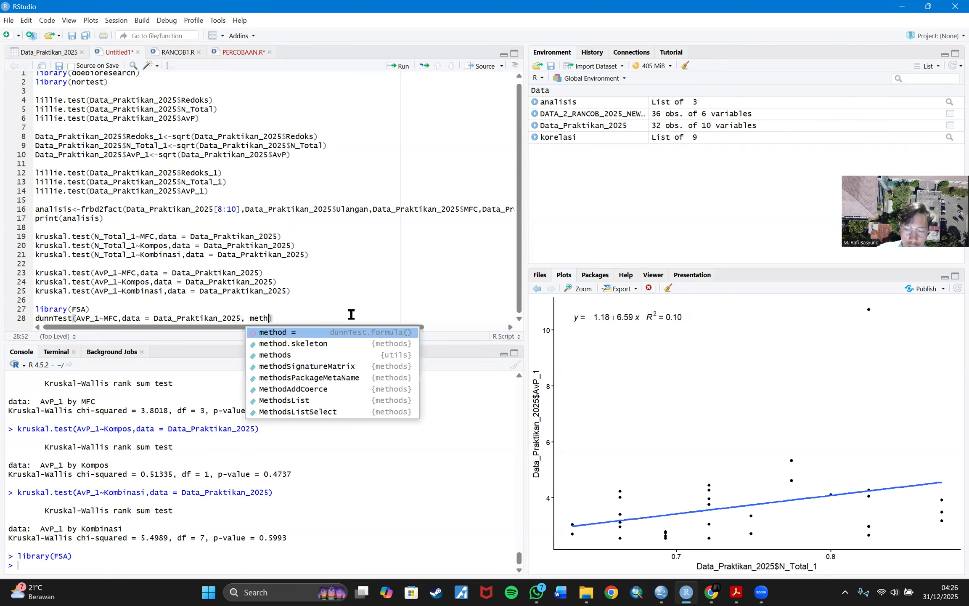
pyautogui.press('Tab')
pyautogui.write('"')
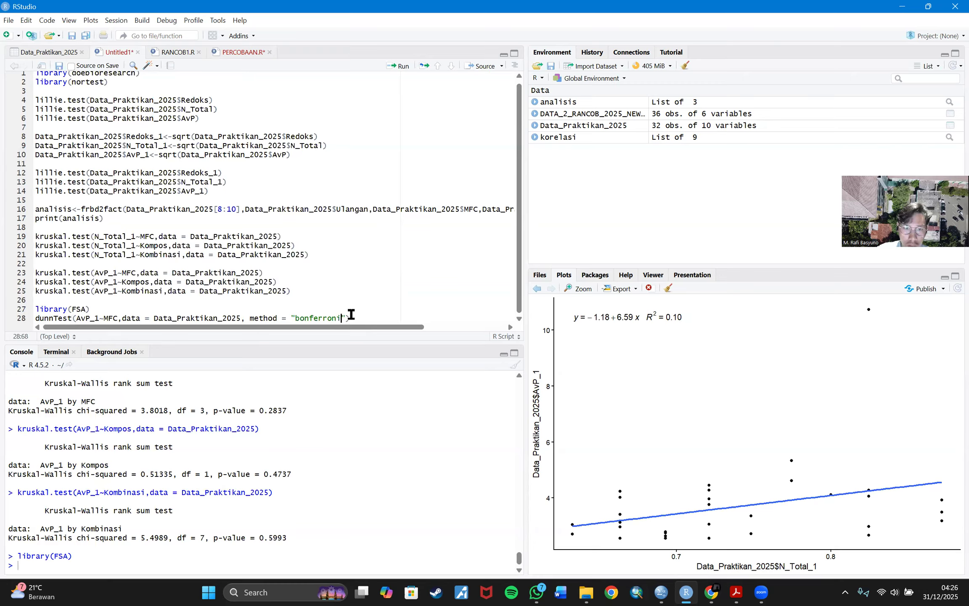
# Step: Copy the Redoks_1 dunnTest lines for Kompos and Kombinasi from PERCOBAAN.R to below the AvP_1~MFC dunnTest line in the untitled script
pyautogui.click(229, 53)
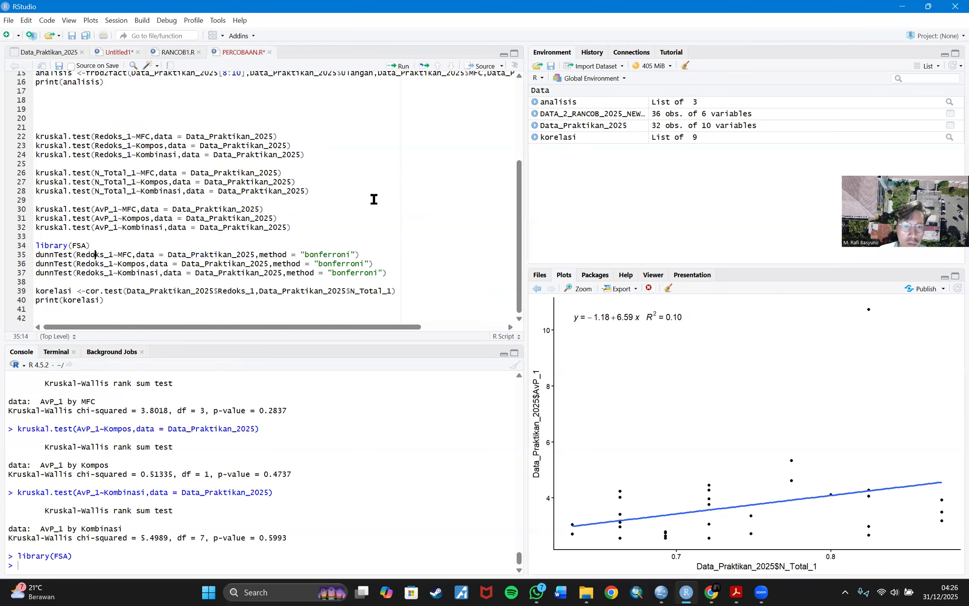
pyautogui.click(389, 273)
pyautogui.moveTo(389, 272); pyautogui.dragTo(26, 264)
pyautogui.hotkey('ctrl', 'c')
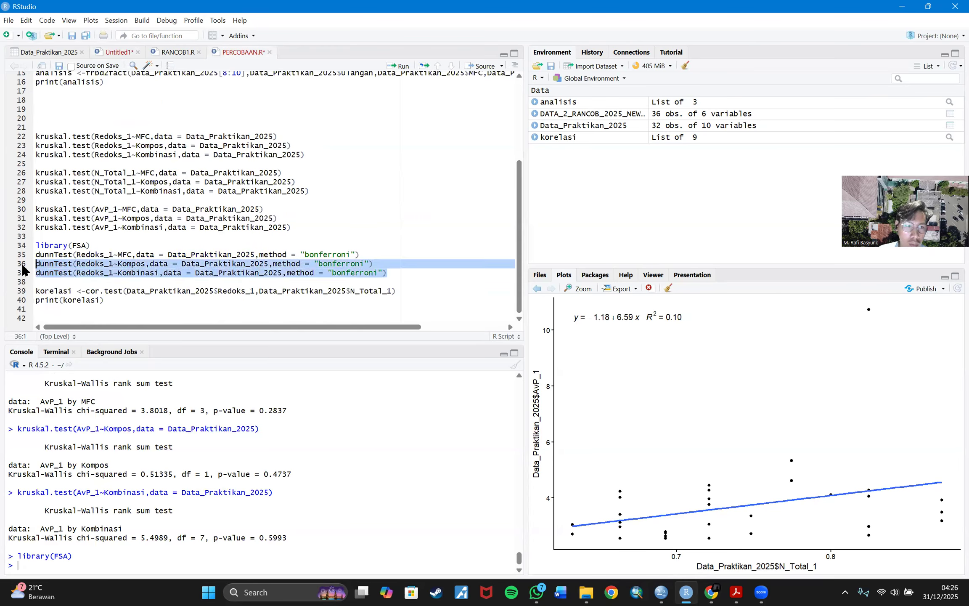
pyautogui.click(110, 53)
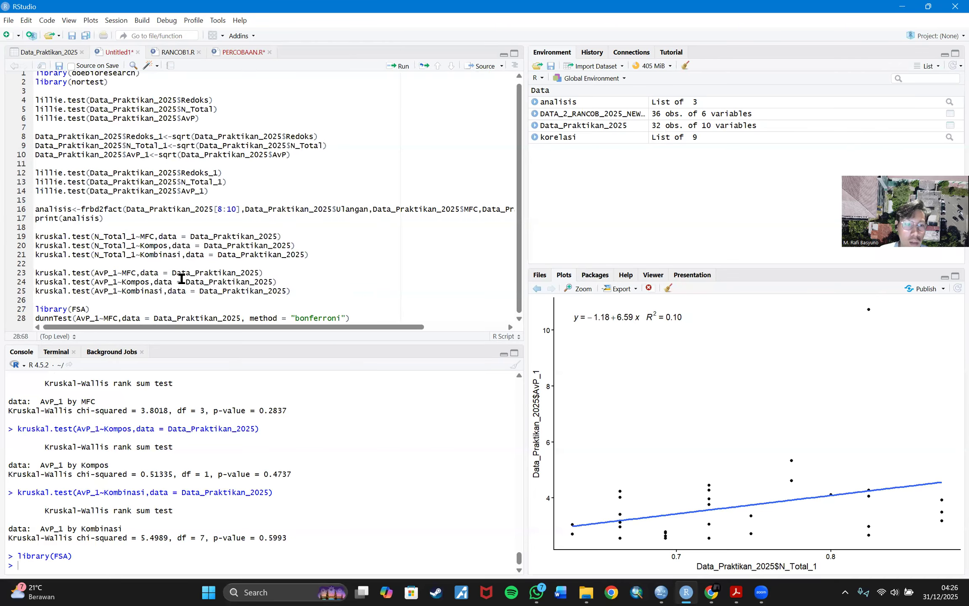
pyautogui.press('End')
pyautogui.press('Return')
pyautogui.hotkey('ctrl', 'v')
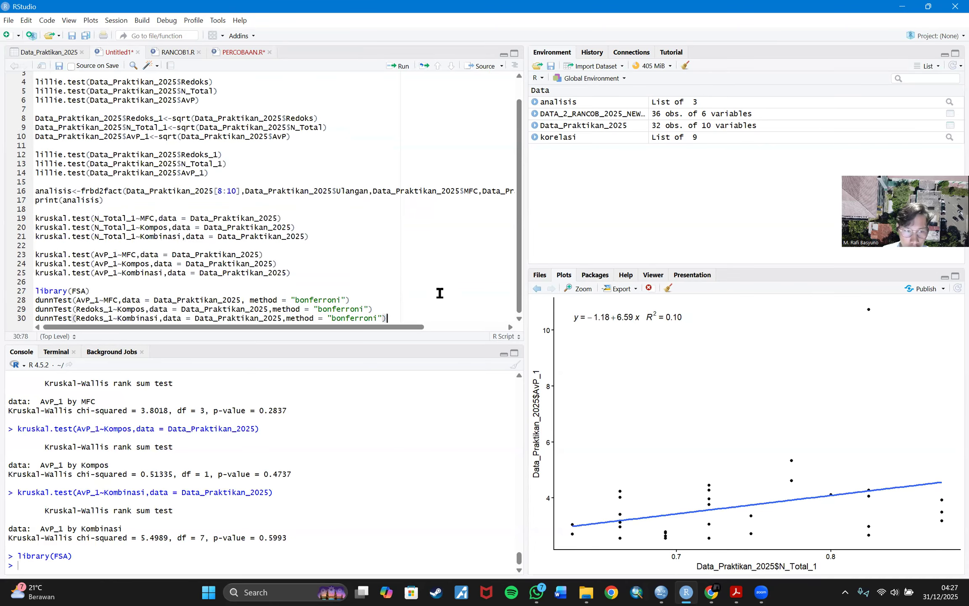
# Step: Run the Dunn test of AvP_1 by MFC
pyautogui.click(95, 299)
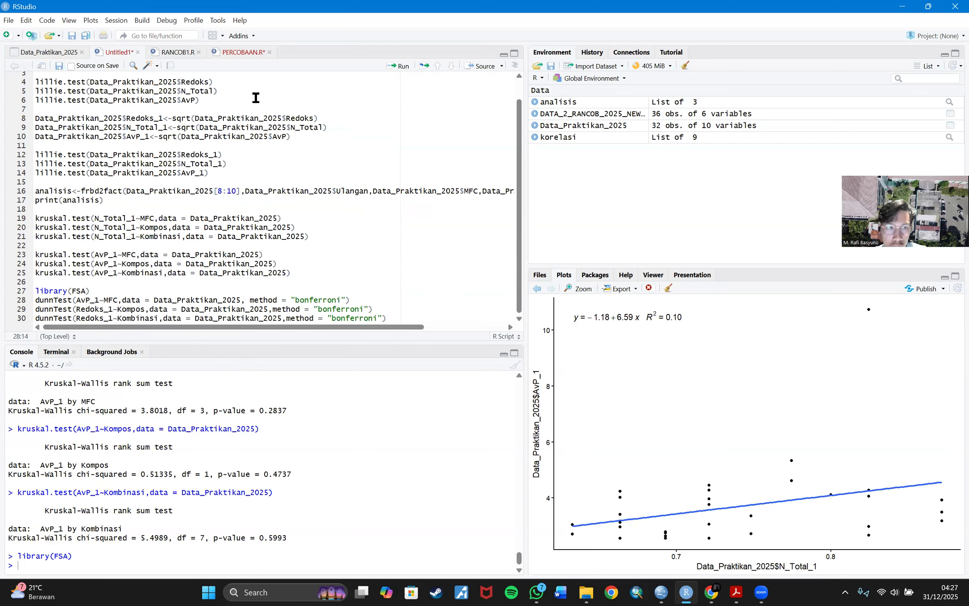
pyautogui.click(400, 67)
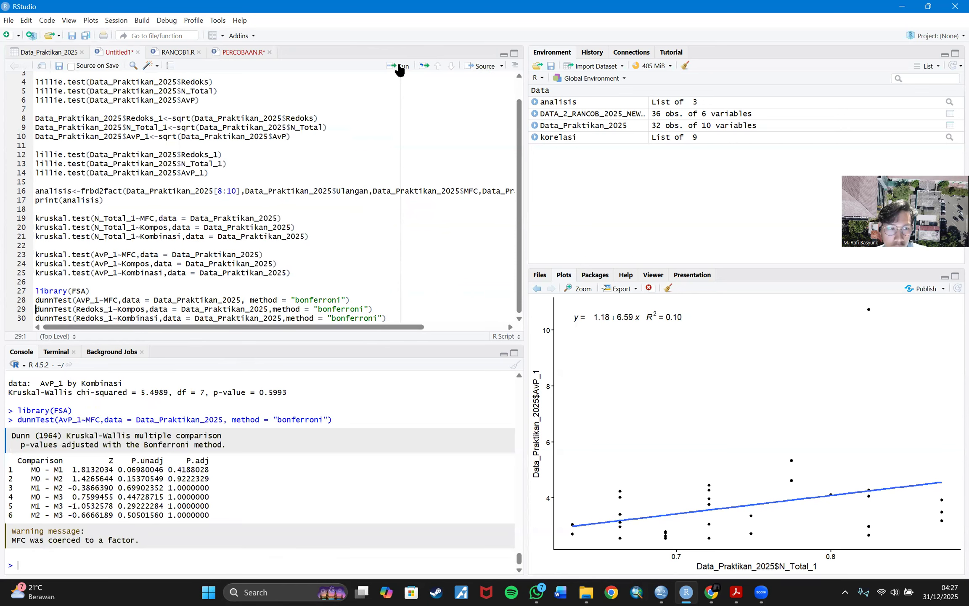
# Step: Replace Redoks_1 with AvP_1 in the Kompos and Kombinasi dunnTest lines
pyautogui.click(77, 310)
pyautogui.click(94, 310)
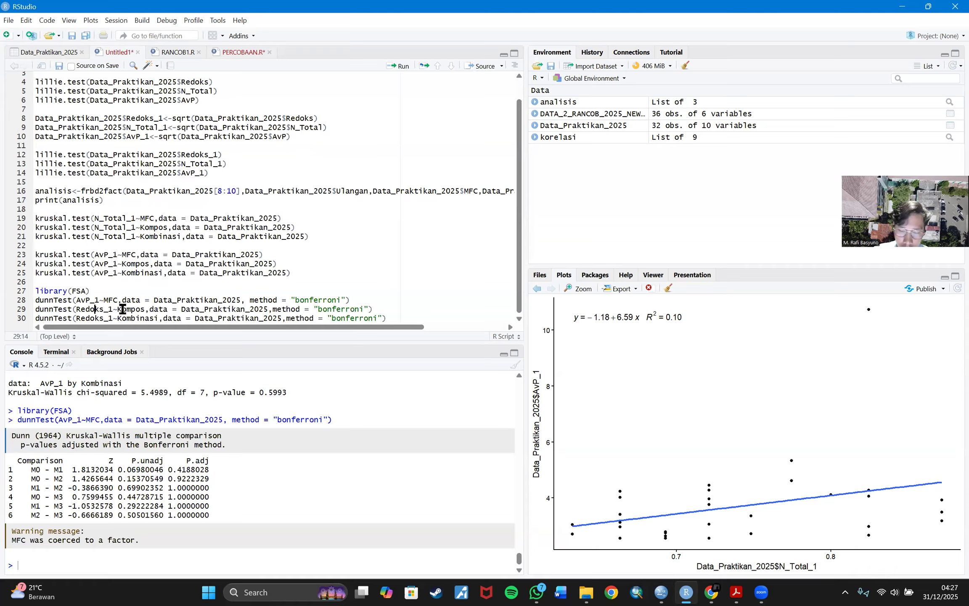
pyautogui.press('BackSpace')
pyautogui.press('BackSpace')
pyautogui.press('BackSpace')
pyautogui.press('BackSpace')
pyautogui.press('BackSpace')
pyautogui.press('BackSpace')
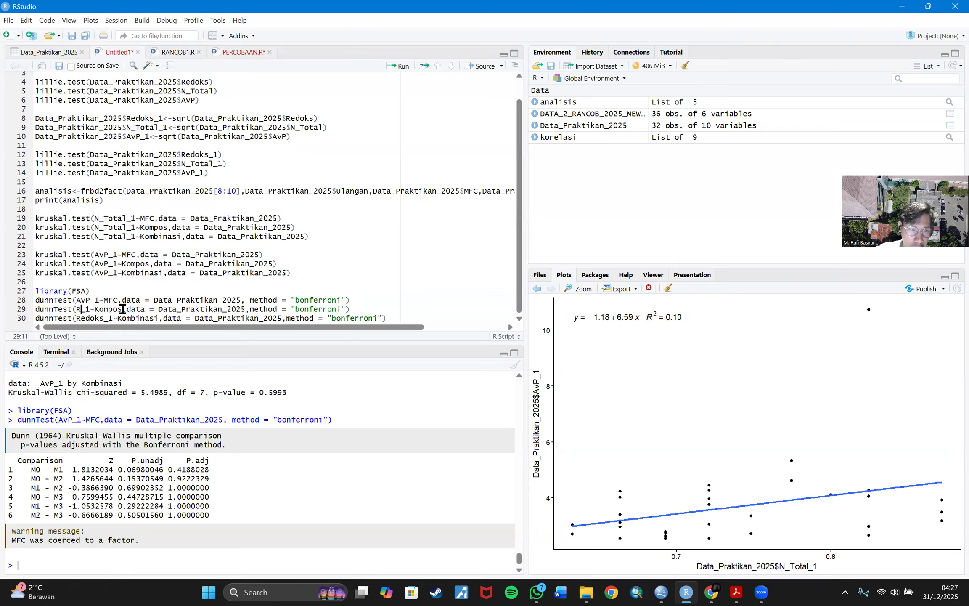
pyautogui.write('AvP')
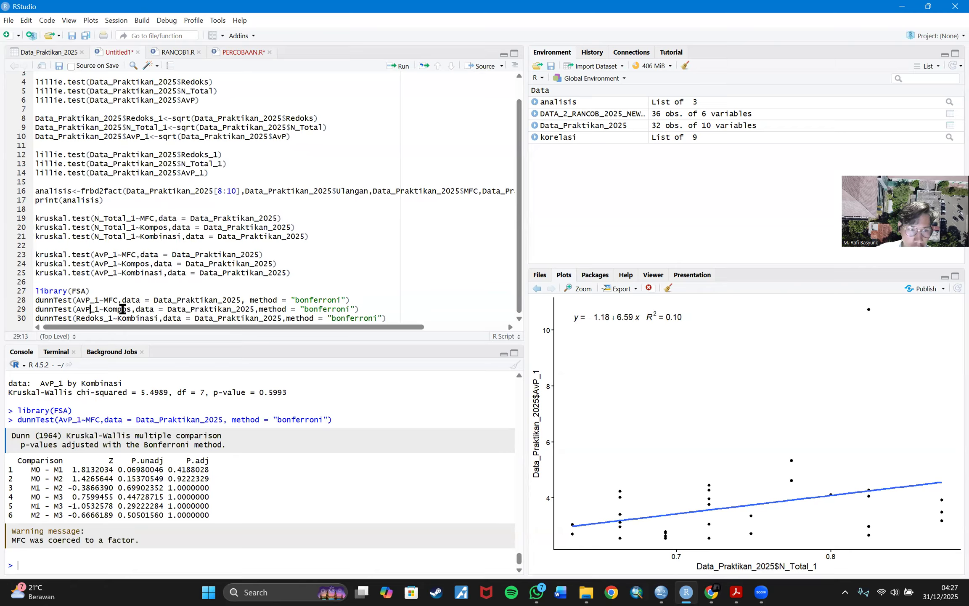
pyautogui.press('Right')
pyautogui.press('Right')
pyautogui.press('BackSpace')
pyautogui.press('BackSpace')
pyautogui.press('BackSpace')
pyautogui.press('BackSpace')
pyautogui.press('BackSpace')
pyautogui.press('BackSpace')
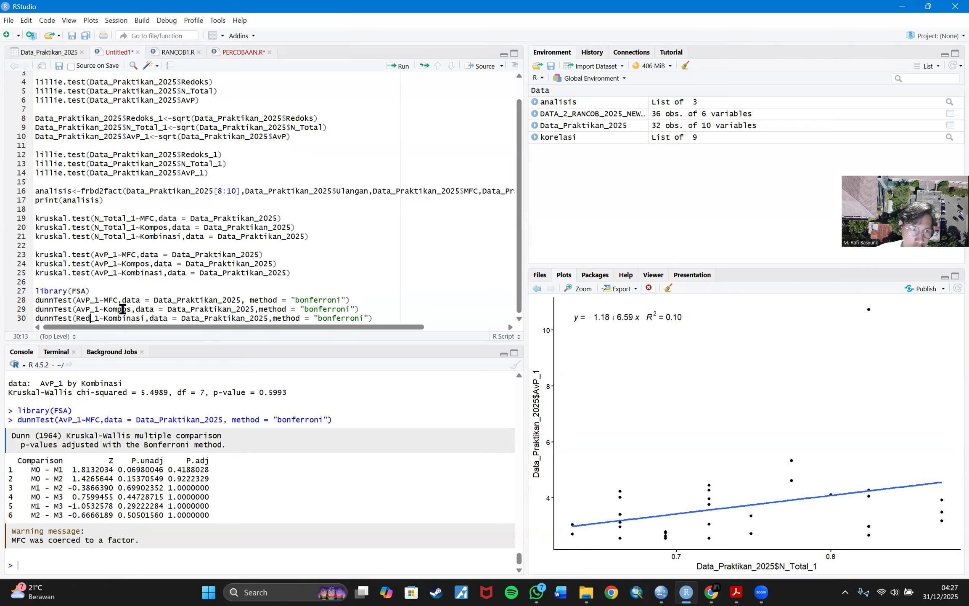
pyautogui.write('AvP')
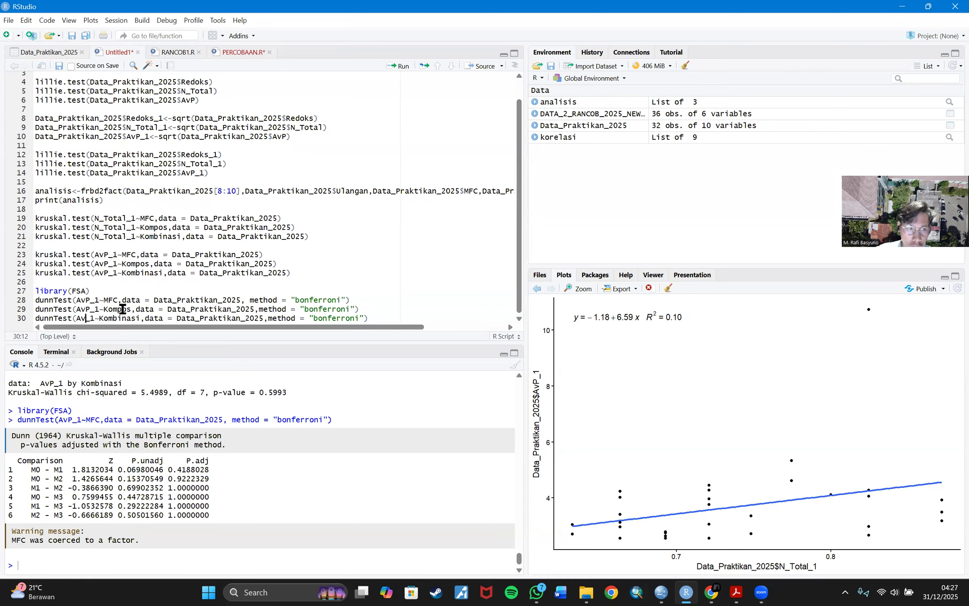
# Step: Run the Dunn tests of AvP_1 by Kompos and by Kombinasi
pyautogui.click(113, 309)
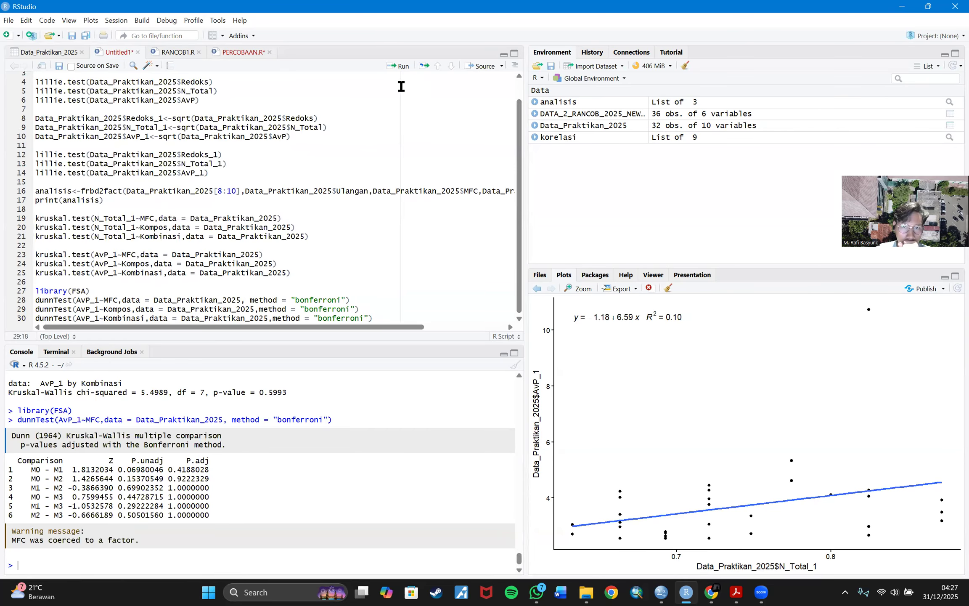
pyautogui.click(398, 68)
pyautogui.click(397, 68)
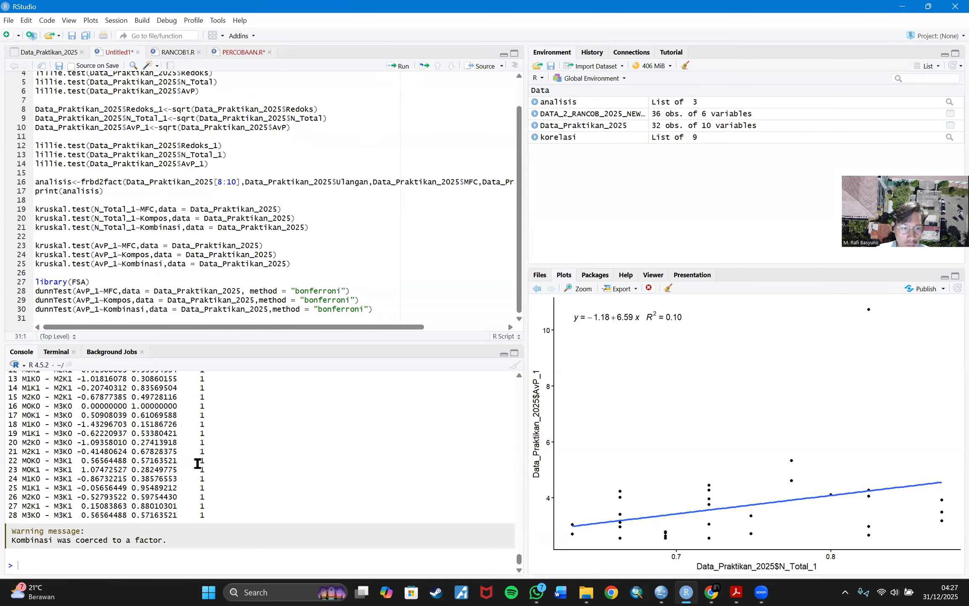
# Step: Review the console's Kruskal-Wallis results alongside the Dunn test output for AvP_1 by MFC
pyautogui.scroll(8, 199, 459)
pyautogui.scroll(10, 187, 436)
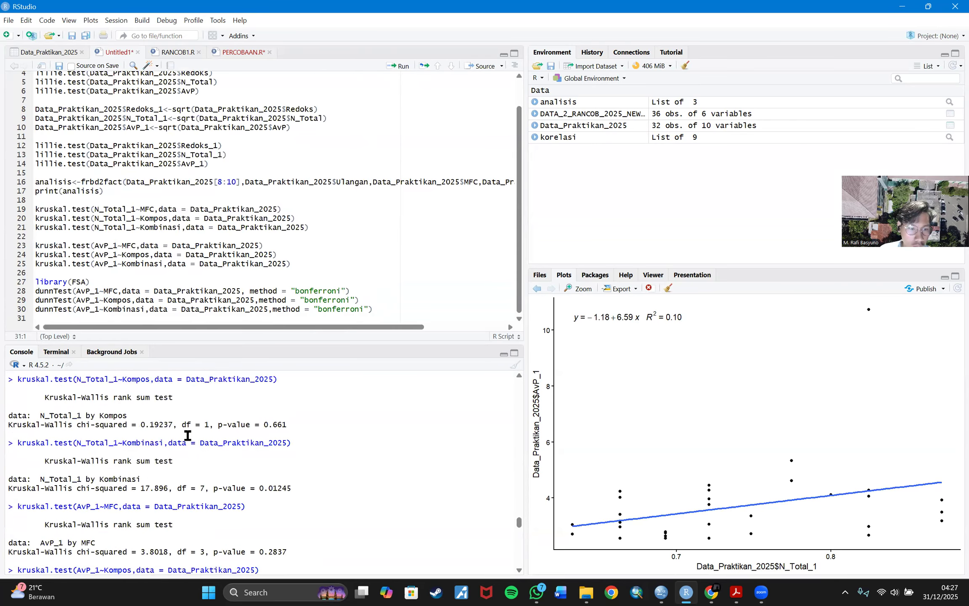
pyautogui.scroll(-5, 185, 442)
pyautogui.scroll(-6, 185, 443)
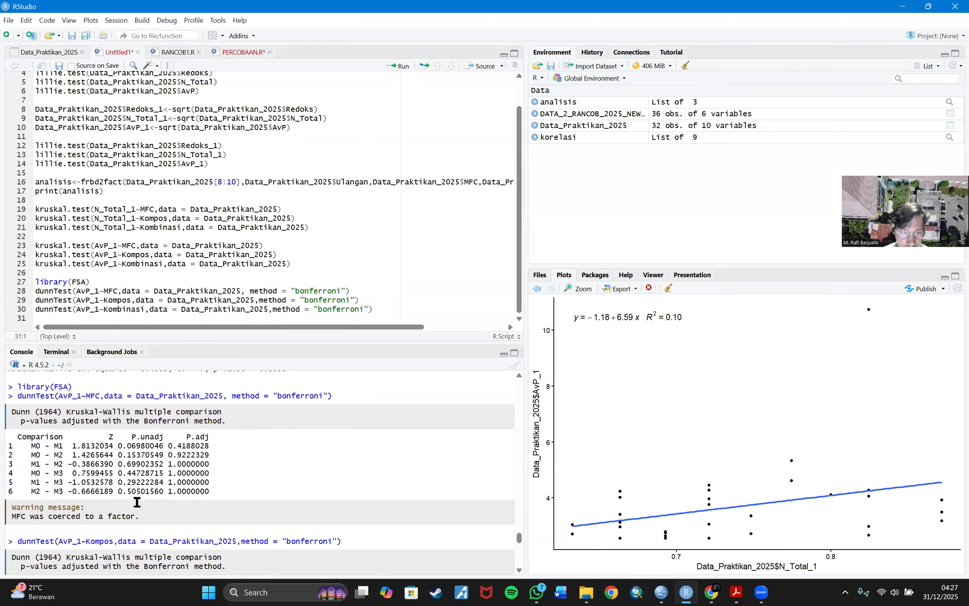
pyautogui.click(113, 300)
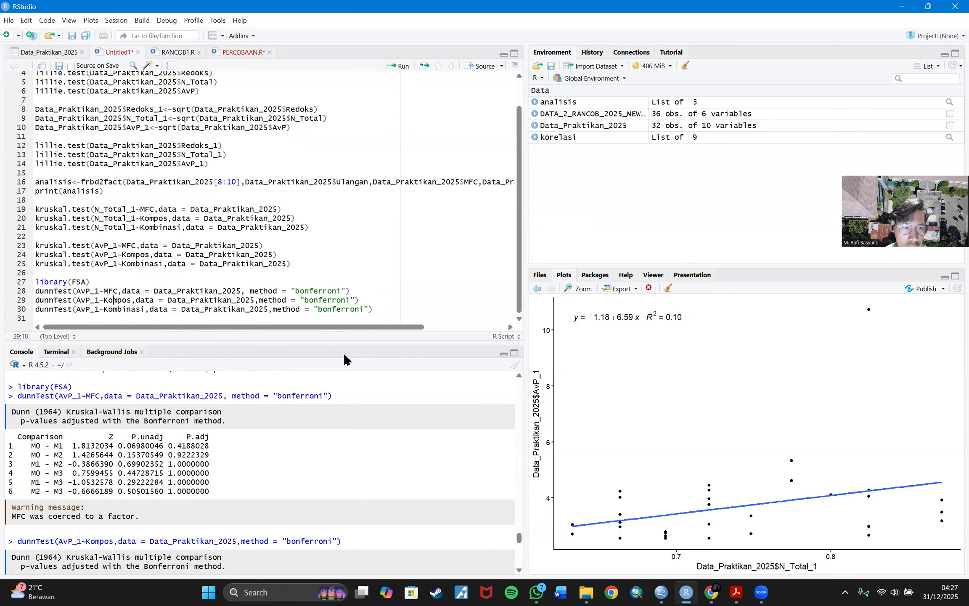
pyautogui.scroll(3, 284, 452)
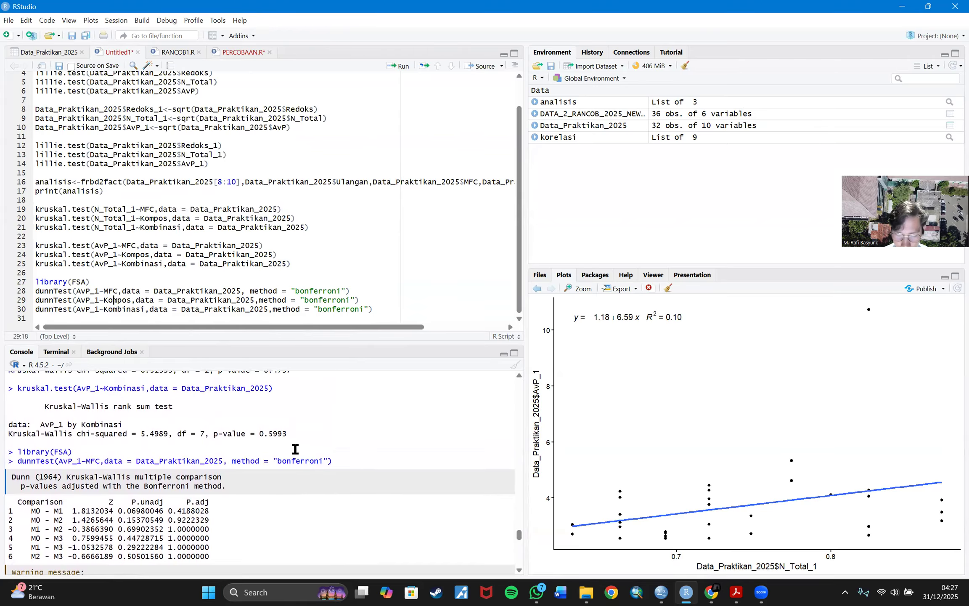
pyautogui.scroll(-2, 252, 456)
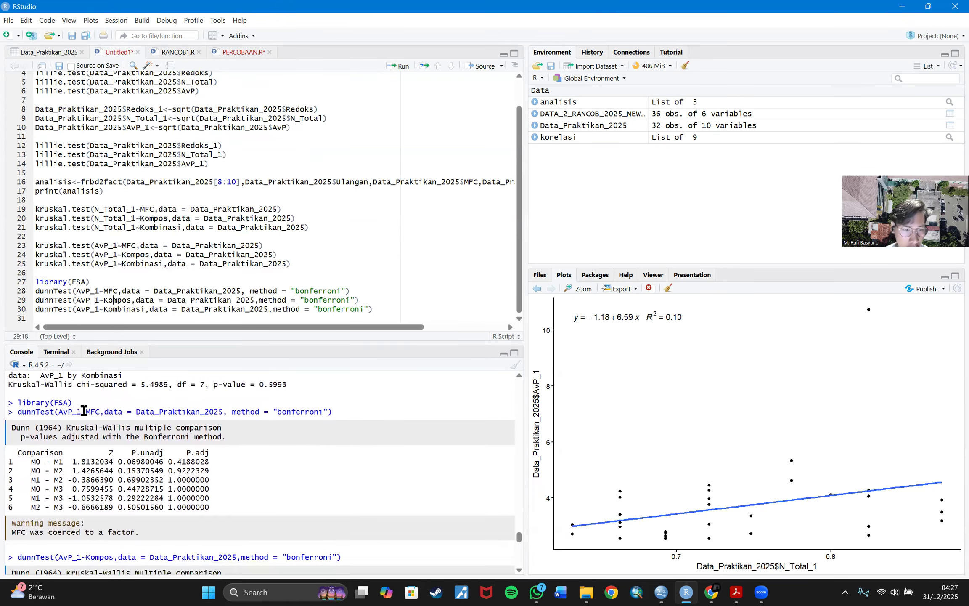
pyautogui.scroll(3, 162, 400)
# Step: Delete the AvP_1~Kompos dunnTest line from the untitled script, leaving no empty line behind
pyautogui.click(36, 300)
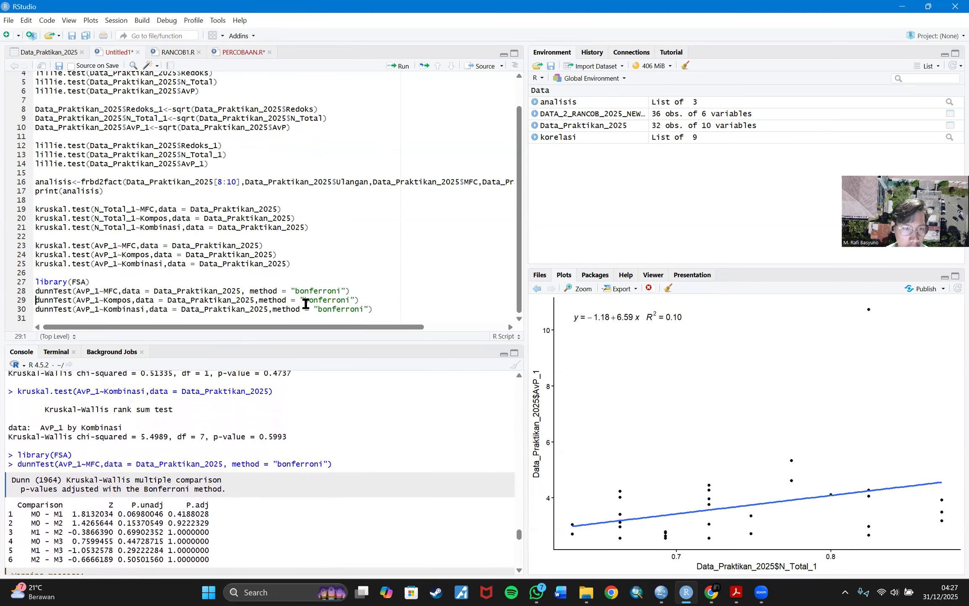
pyautogui.doubleClick(359, 300)
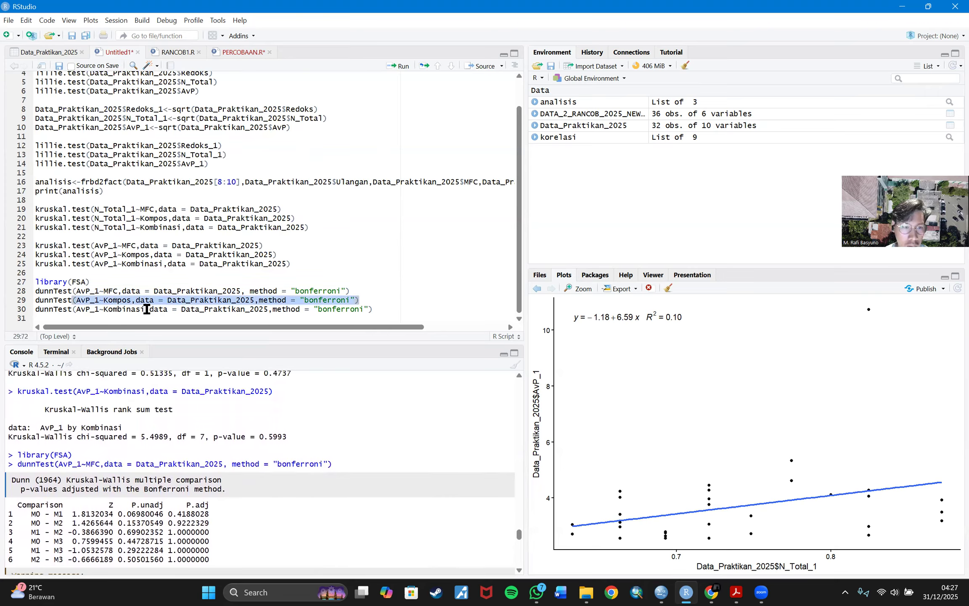
pyautogui.press('BackSpace')
pyautogui.press('BackSpace')
pyautogui.press('BackSpace')
pyautogui.press('BackSpace')
pyautogui.press('BackSpace')
pyautogui.press('BackSpace')
pyautogui.press('BackSpace')
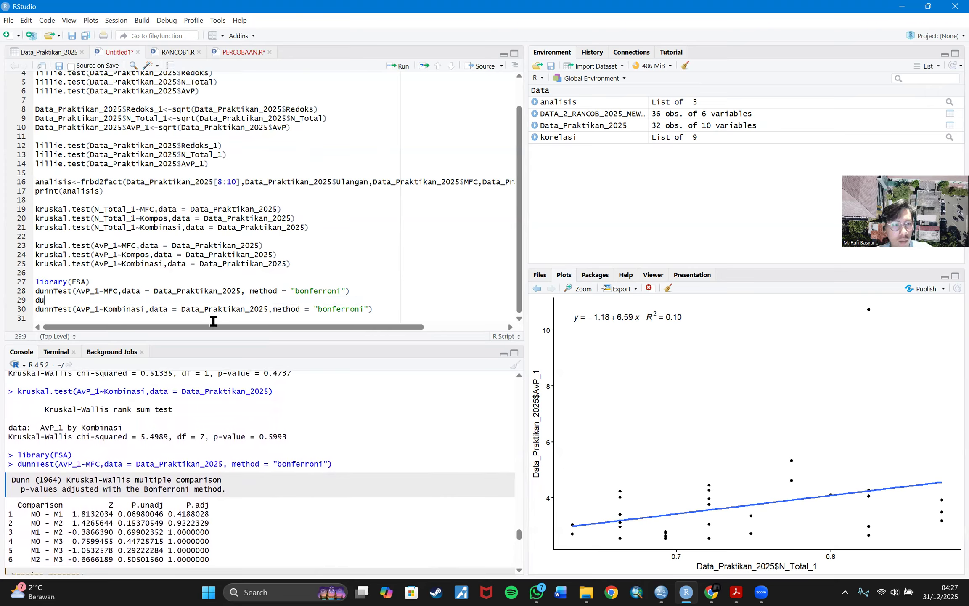
pyautogui.press('BackSpace')
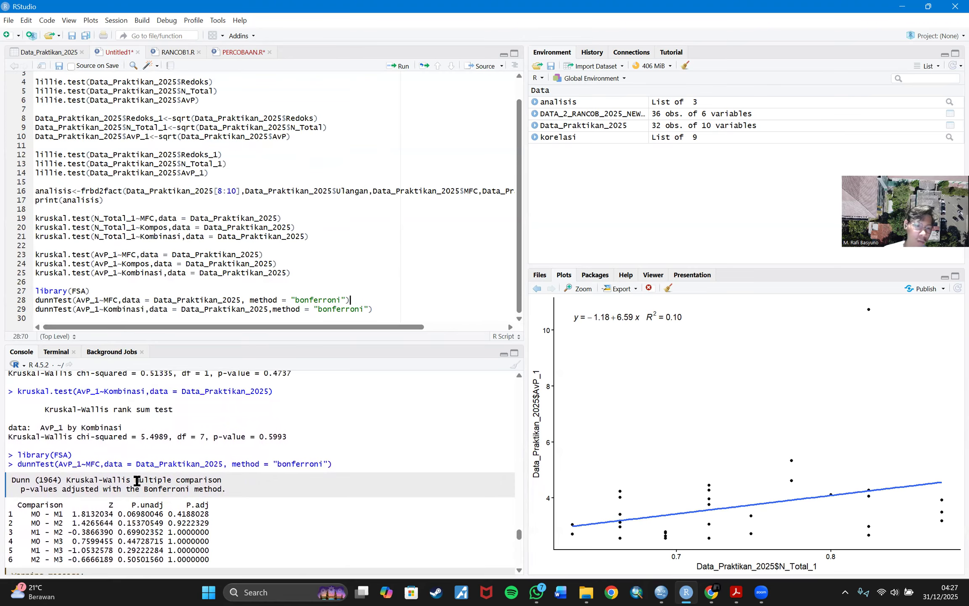
# Step: Examine the Dunn test table of AvP_1 by MFC, focusing on the adjusted p-value of each treatment pair
pyautogui.scroll(3, 130, 462)
pyautogui.scroll(2, 126, 454)
pyautogui.scroll(-6, 124, 470)
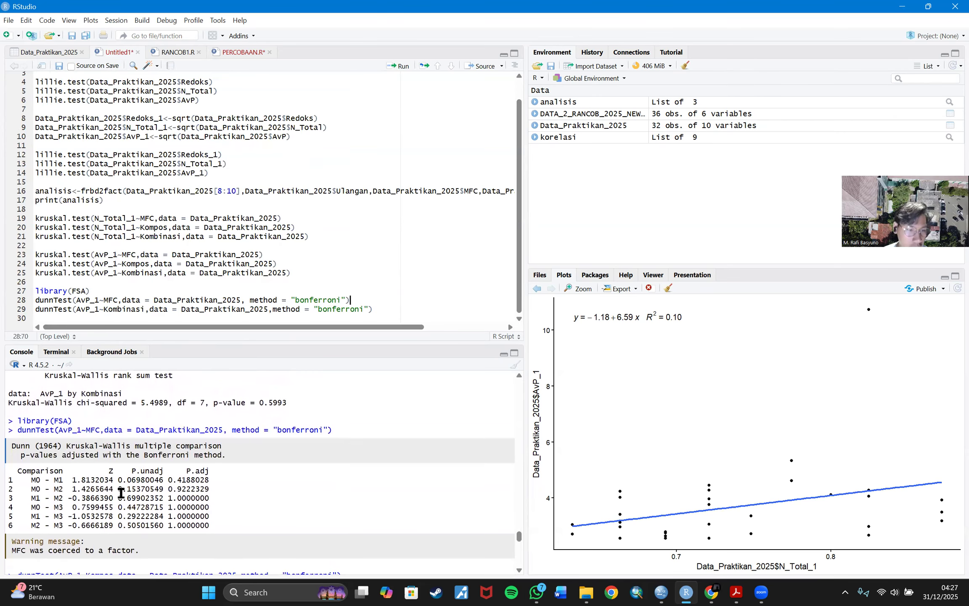
pyautogui.scroll(-5, 260, 471)
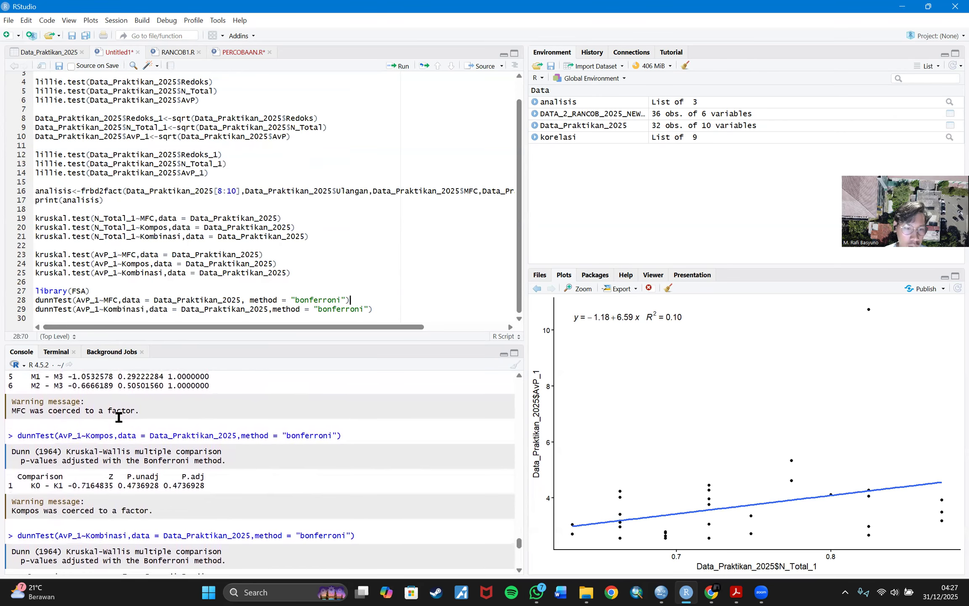
pyautogui.scroll(4, 219, 410)
pyautogui.scroll(3, 256, 409)
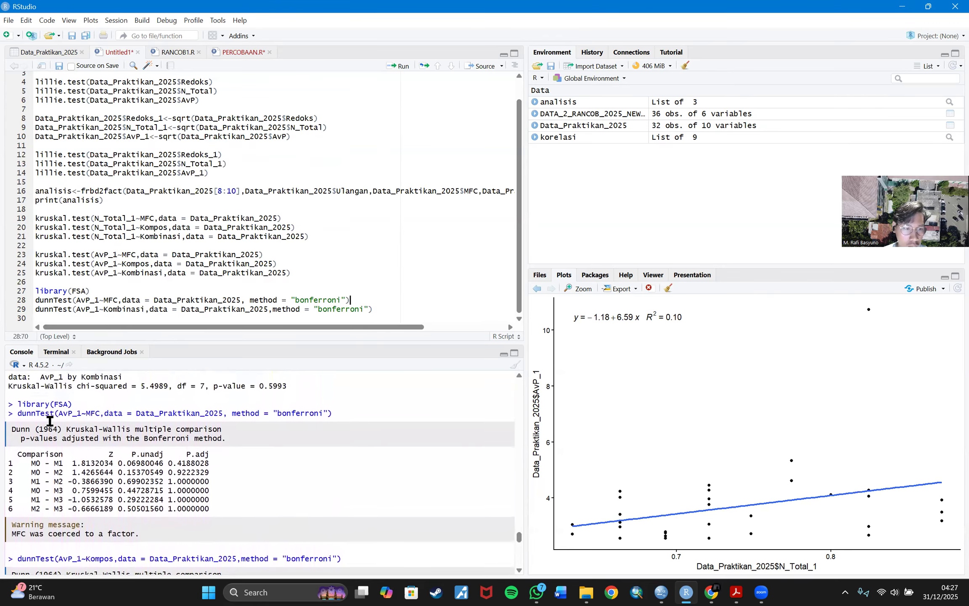
pyautogui.moveTo(19, 407); pyautogui.dragTo(248, 512)
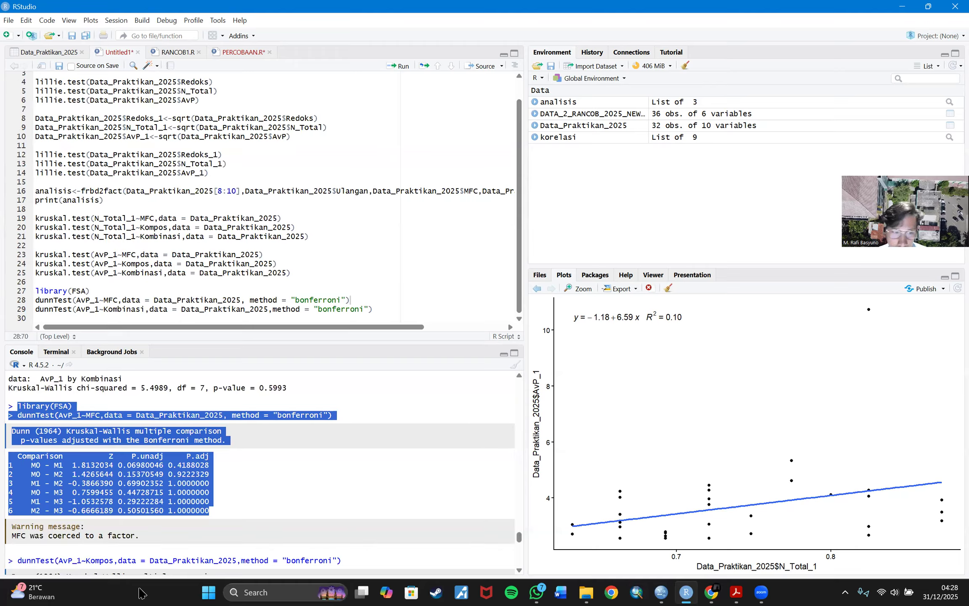
pyautogui.click(237, 487)
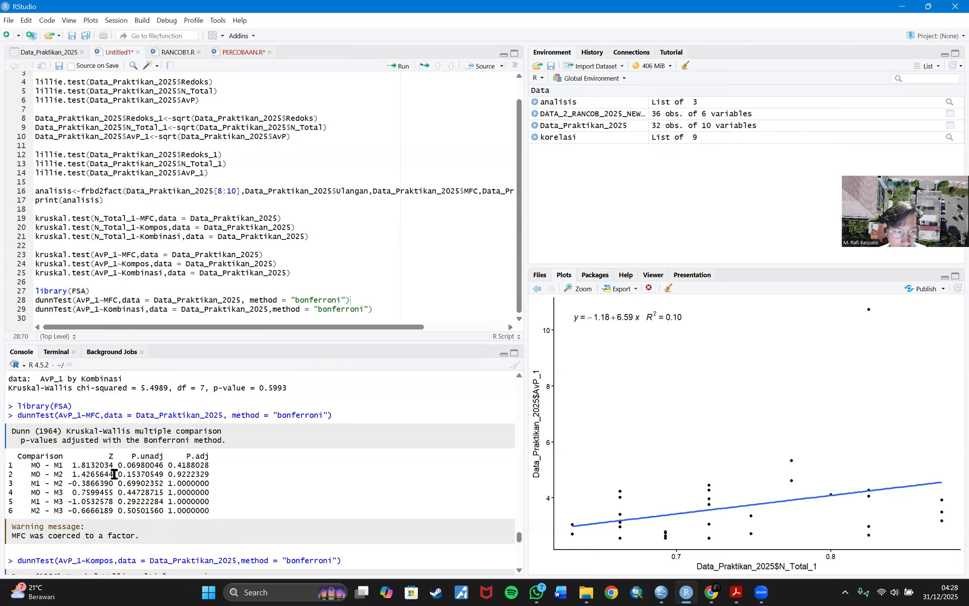
pyautogui.doubleClick(198, 464)
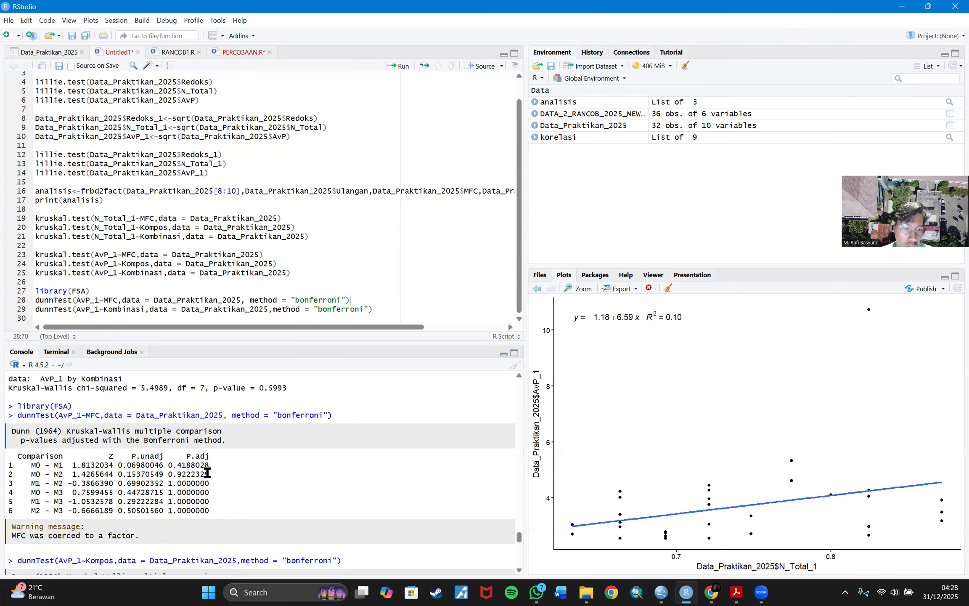
pyautogui.click(34, 465)
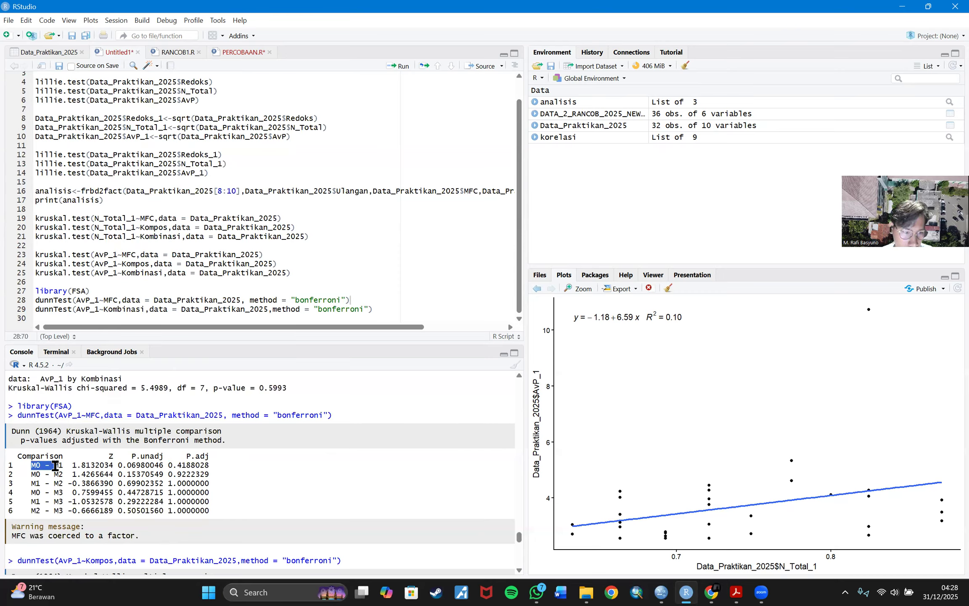
pyautogui.moveTo(182, 465)
pyautogui.mouseDown()
pyautogui.moveTo(230, 466)
pyautogui.moveTo(185, 467)
pyautogui.moveTo(209, 510)
pyautogui.moveTo(171, 468)
pyautogui.mouseUp()
pyautogui.click(209, 510)
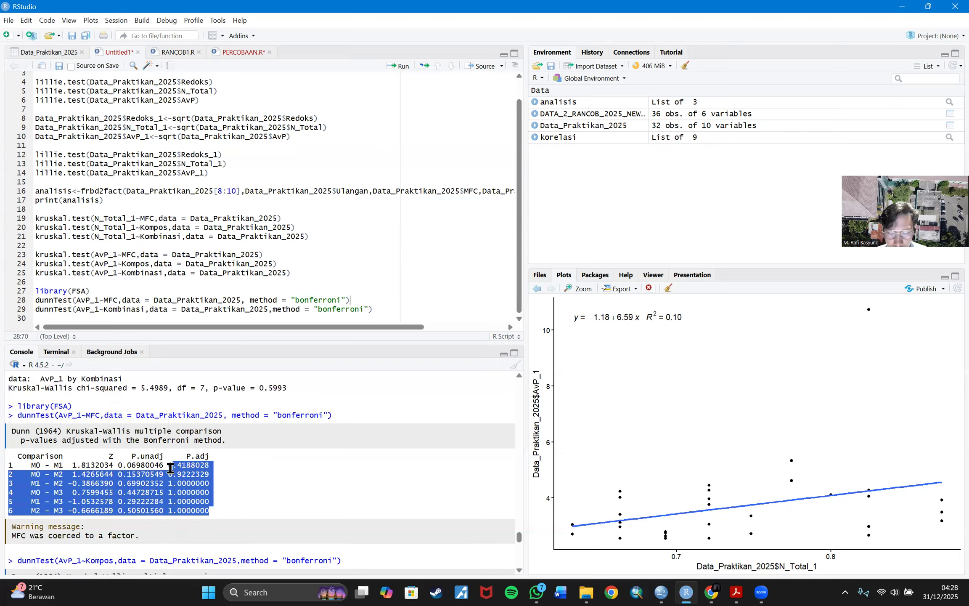
pyautogui.click(225, 518)
pyautogui.moveTo(211, 510); pyautogui.dragTo(9, 458)
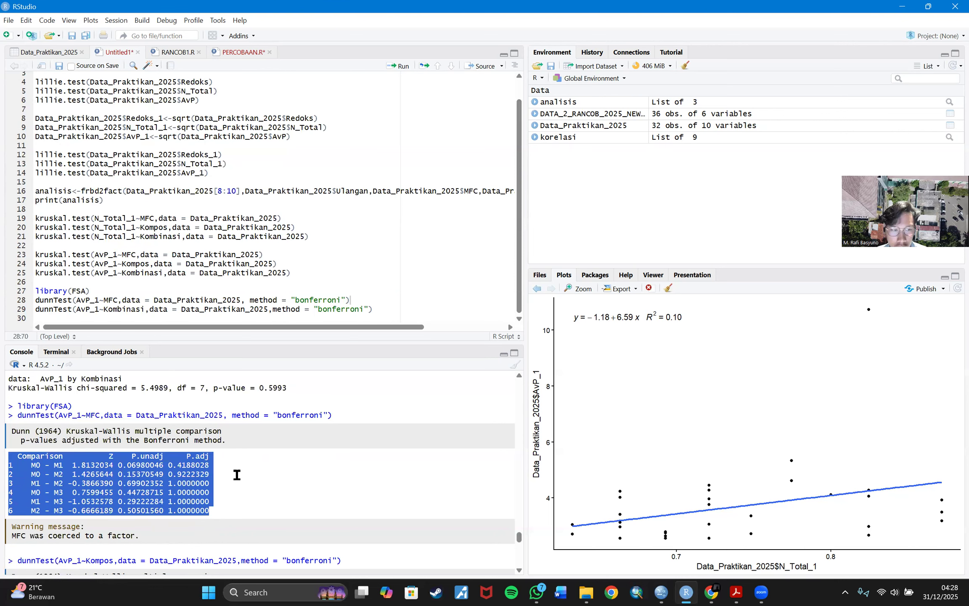
pyautogui.click(119, 468)
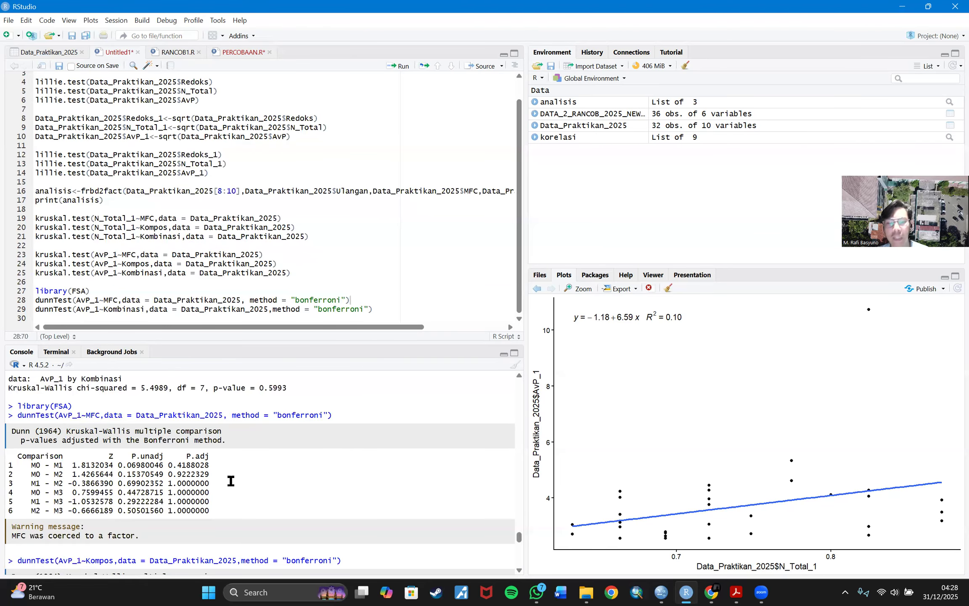
# Step: Examine the Dunn test table of AvP_1 by Kombinasi, reading the adjusted p-values across all pairs
pyautogui.scroll(-5, 230, 481)
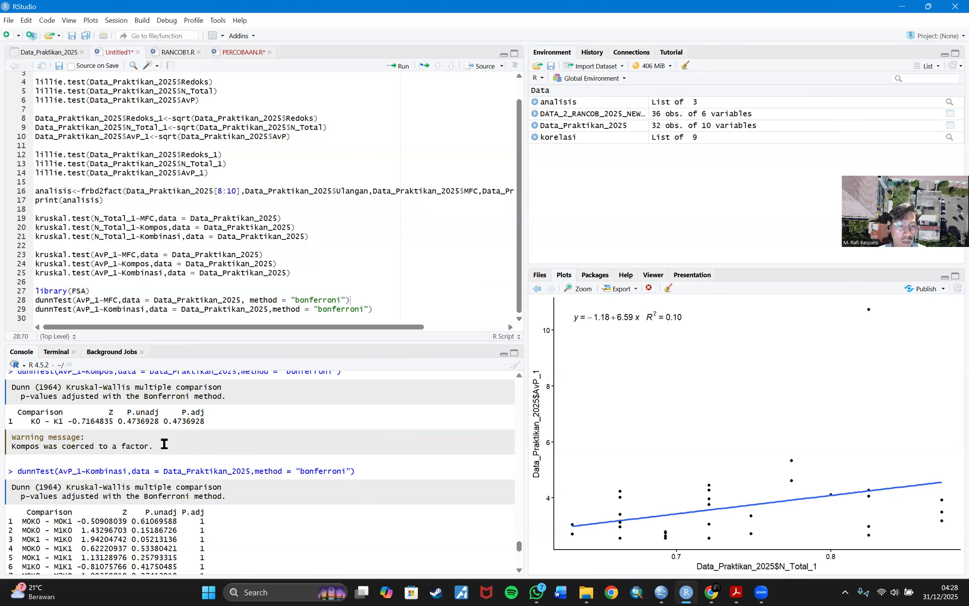
pyautogui.scroll(-3, 164, 443)
pyautogui.scroll(1, 164, 443)
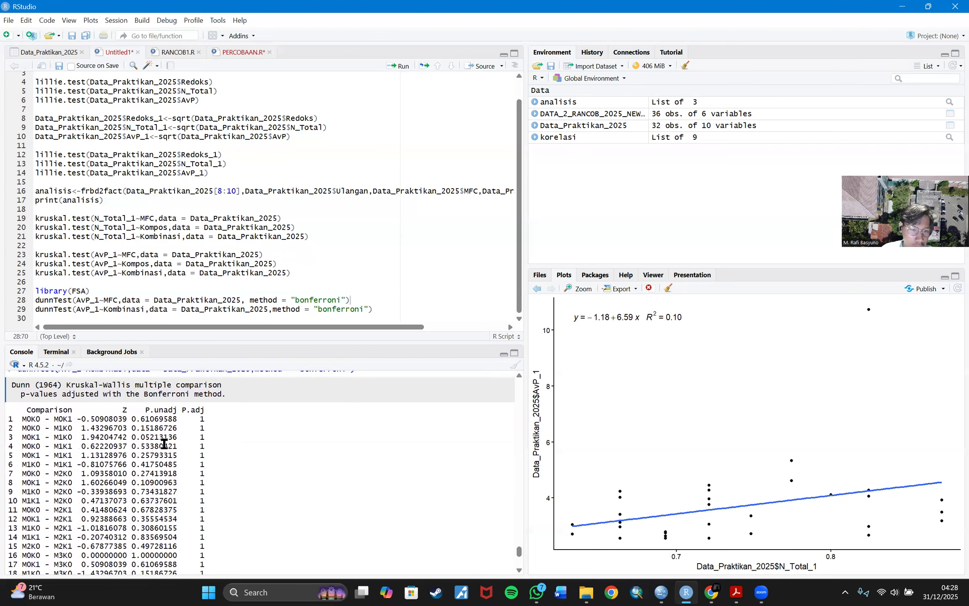
pyautogui.scroll(-1, 164, 444)
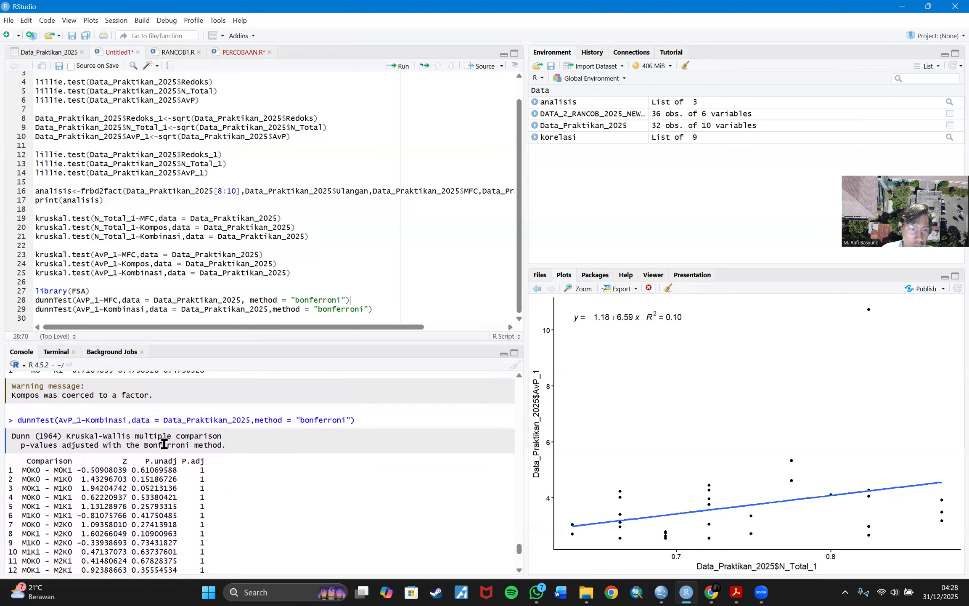
pyautogui.scroll(-1, 164, 444)
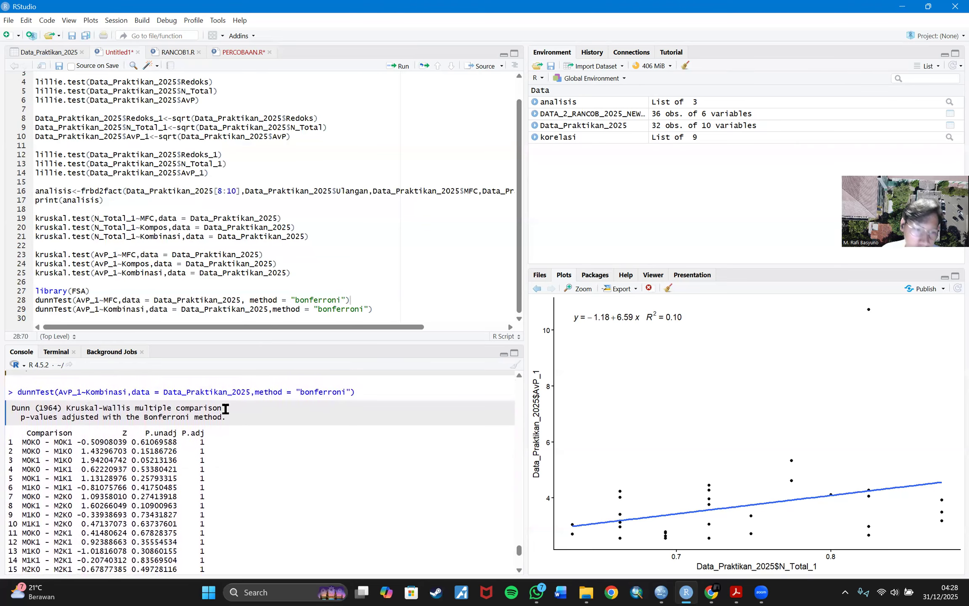
pyautogui.scroll(-5, 265, 452)
pyautogui.scroll(5, 265, 450)
pyautogui.scroll(-5, 271, 441)
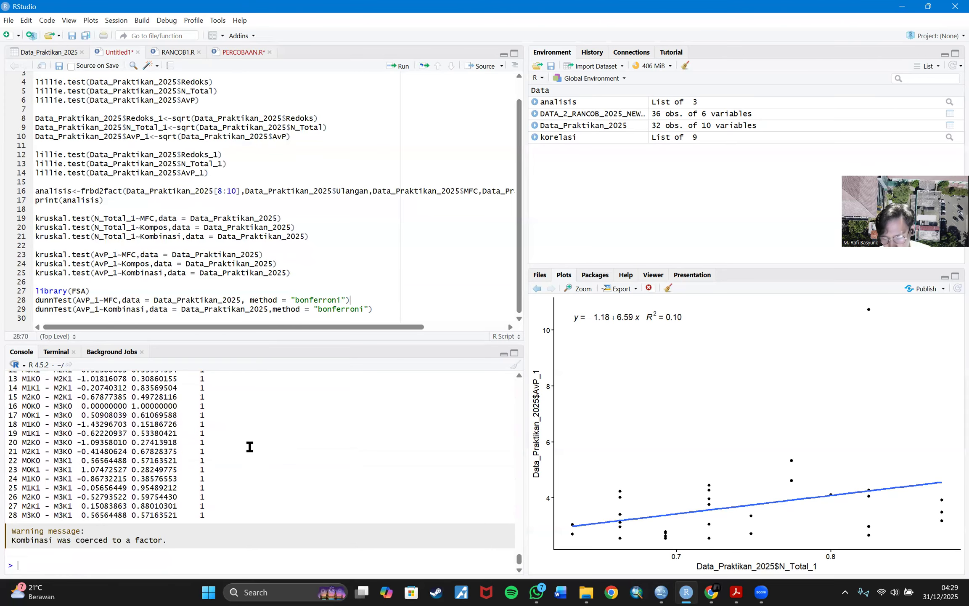
pyautogui.scroll(10, 264, 482)
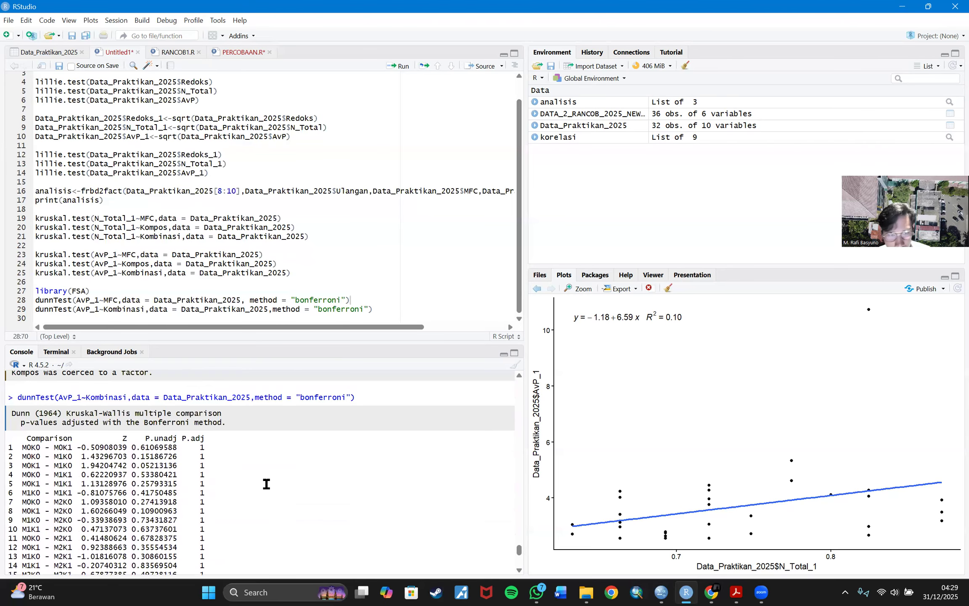
pyautogui.scroll(-10, 263, 484)
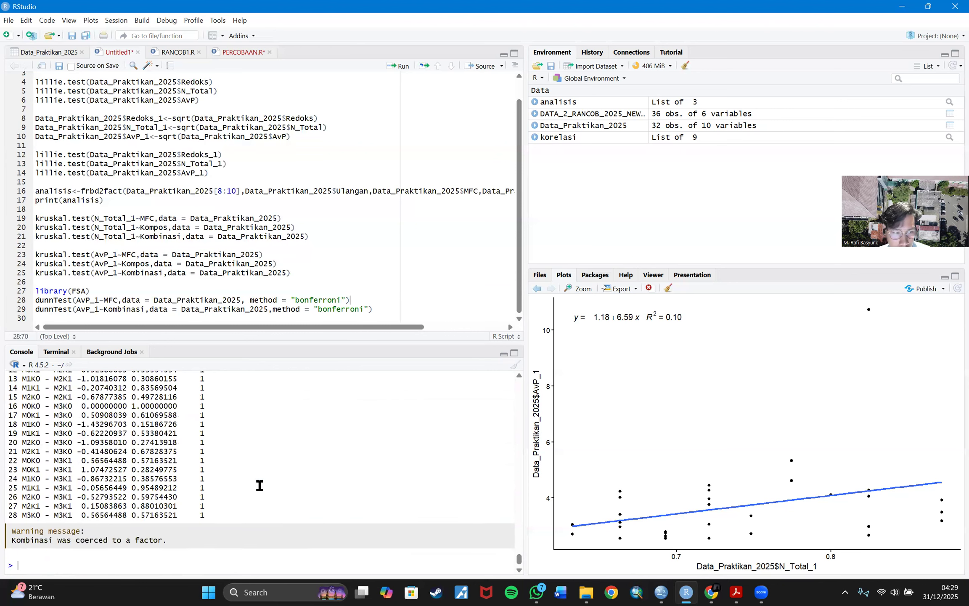
pyautogui.scroll(5, 259, 485)
pyautogui.scroll(4, 260, 485)
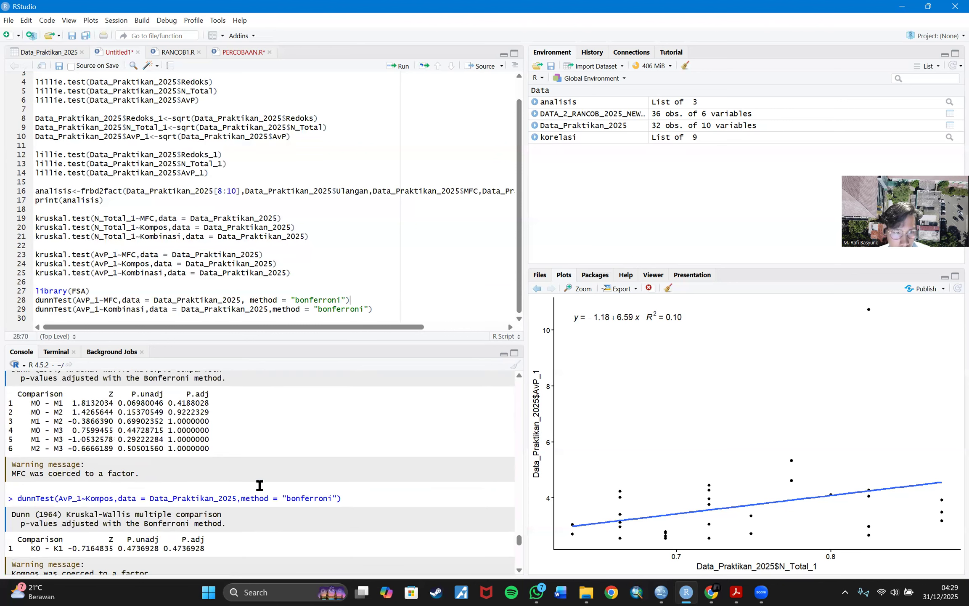
pyautogui.scroll(-4, 259, 485)
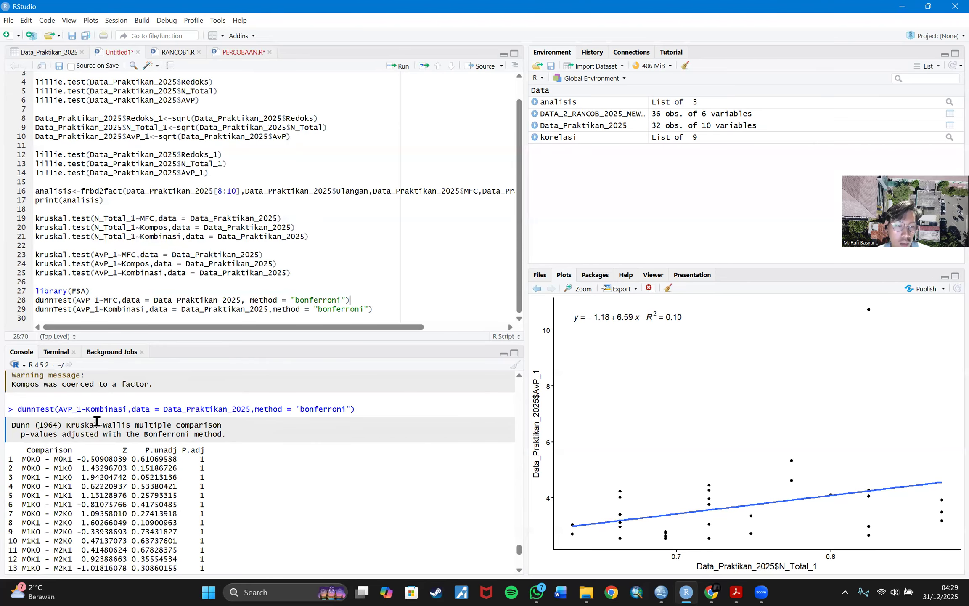
# Step: Compare the AvP_1 Kruskal-Wallis p-values with the adjusted p-values in the MFC and Kombinasi Dunn tests
pyautogui.scroll(6, 71, 437)
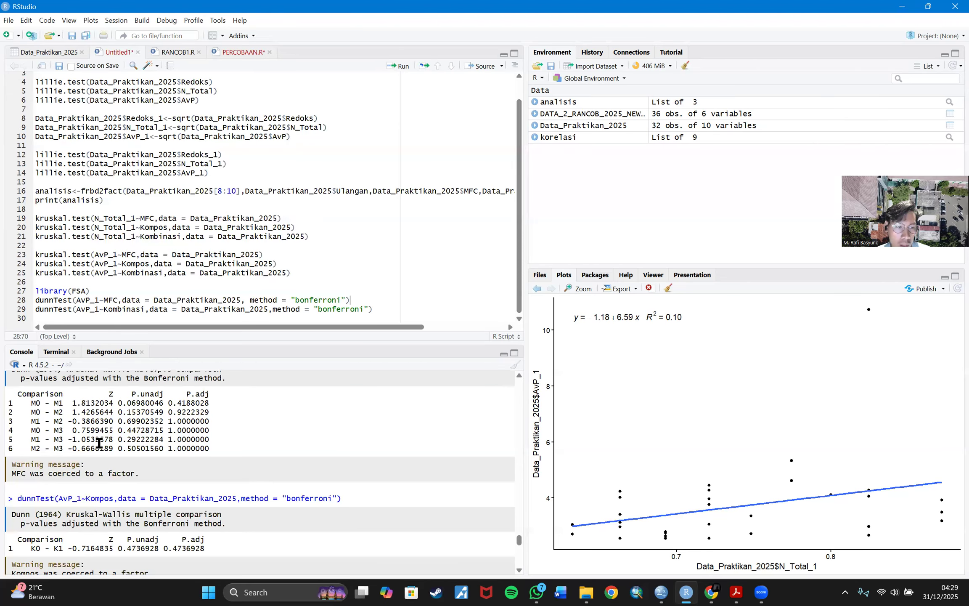
pyautogui.scroll(6, 74, 451)
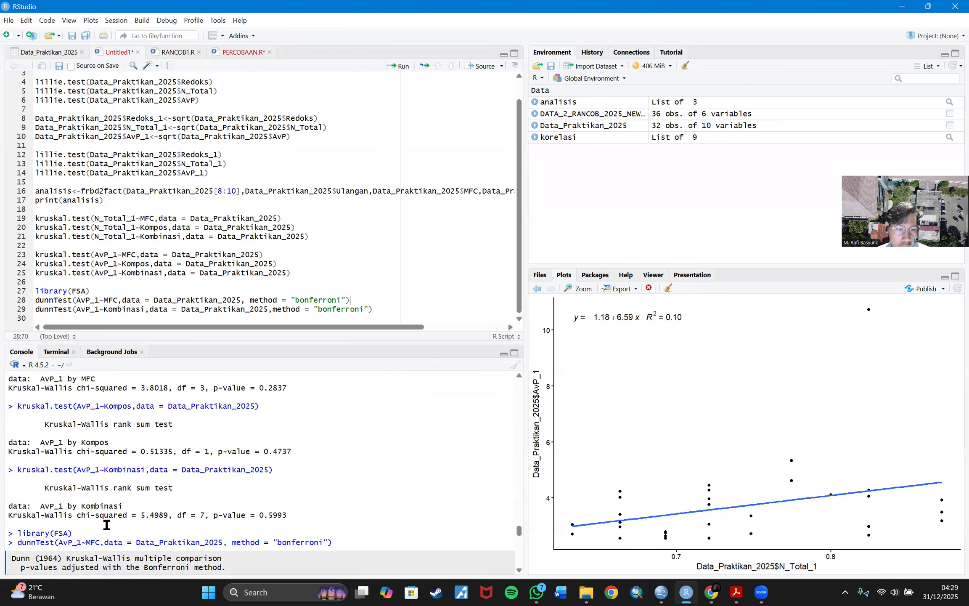
pyautogui.scroll(-6, 105, 509)
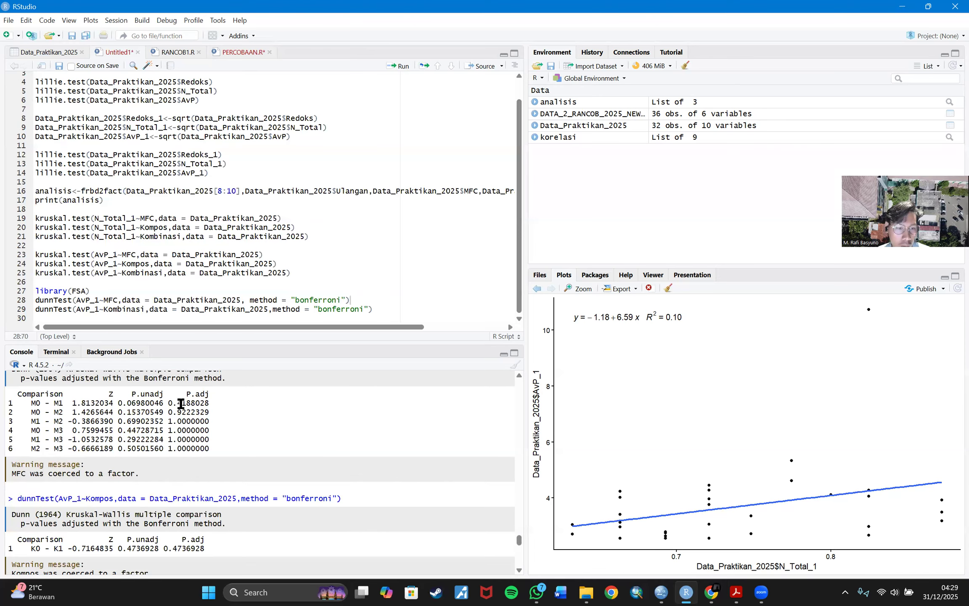
pyautogui.scroll(2, 172, 403)
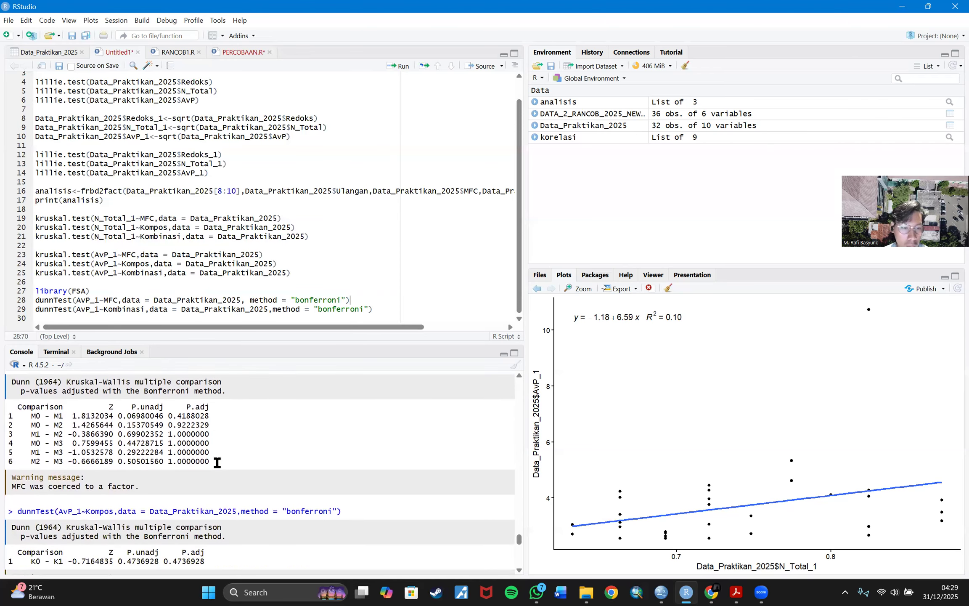
pyautogui.scroll(-5, 210, 460)
pyautogui.scroll(-3, 169, 462)
pyautogui.scroll(2, 199, 426)
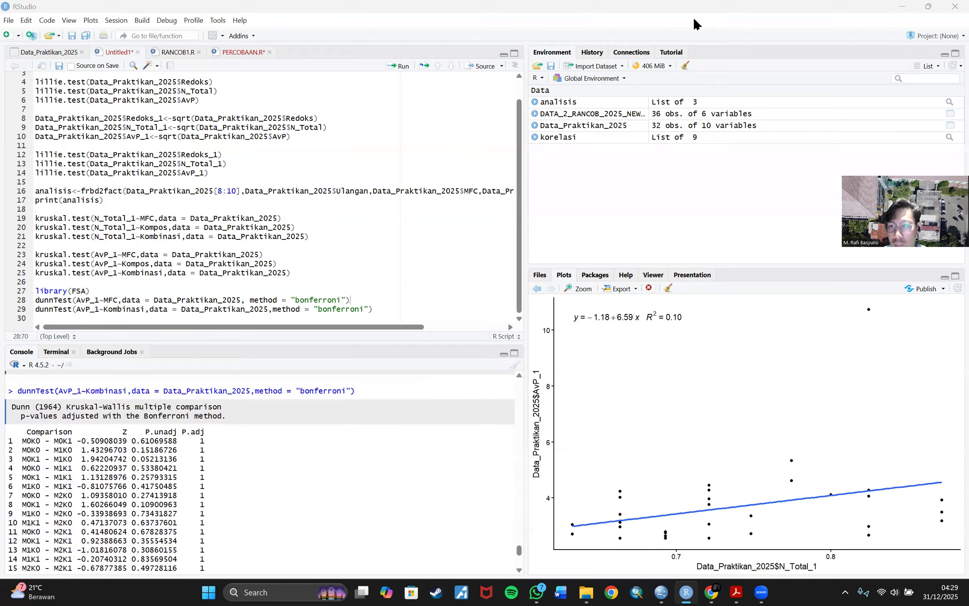
# Step: Start a korelasi<-cor.test() assignment below the dunnTest lines of the untitled script, separated by an empty line
pyautogui.click(403, 280)
pyautogui.press('Down')
pyautogui.press('Down')
pyautogui.press('Down')
pyautogui.press('Down')
pyautogui.press('Down')
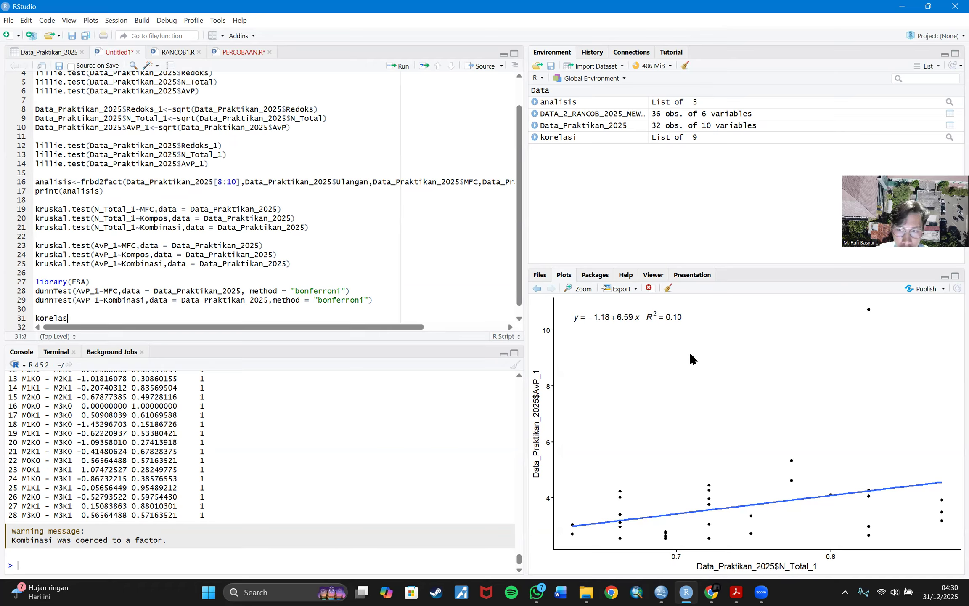
pyautogui.write('i')
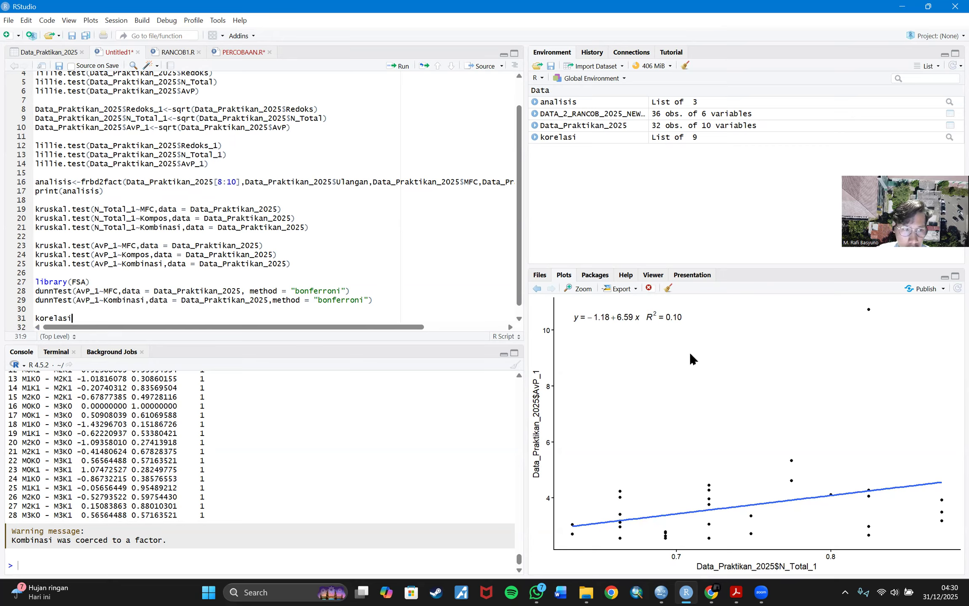
pyautogui.press('BackSpace')
pyautogui.write('i')
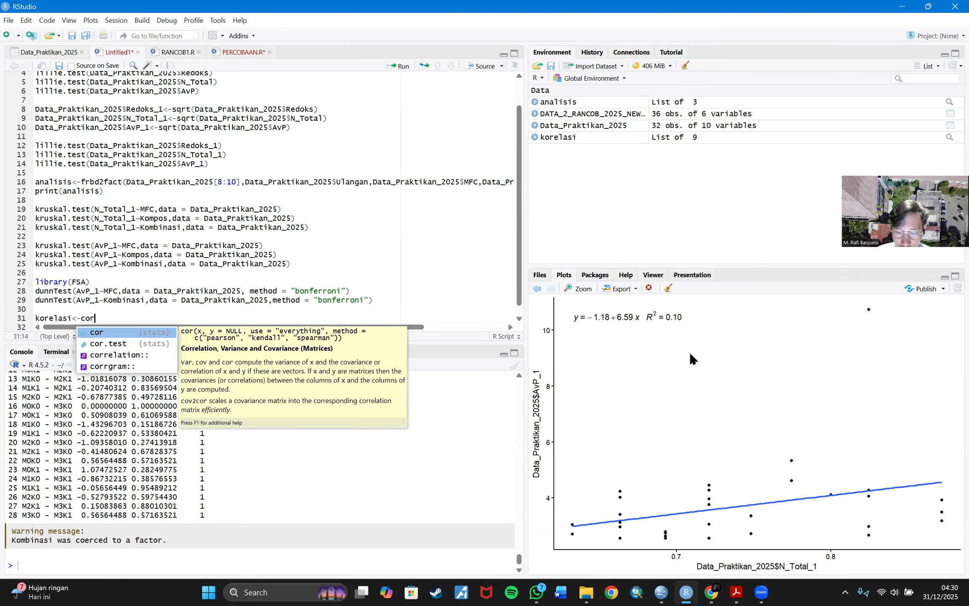
pyautogui.write('<-cor')
pyautogui.press('Down')
pyautogui.press('Return')
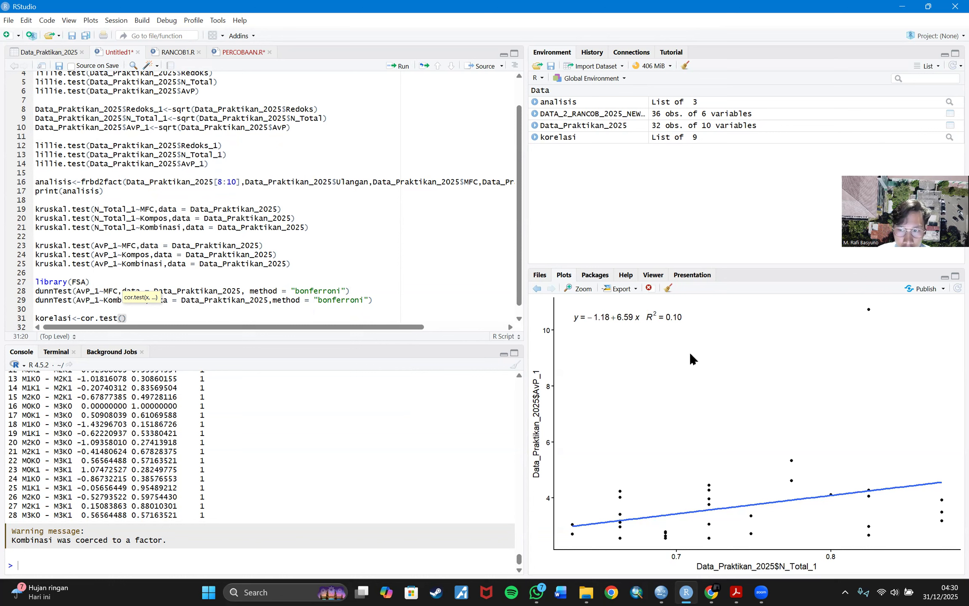
# Step: Enter Data_Praktikan_2025$Redoks_1 as the first variable of the cor.test call
pyautogui.write('data')
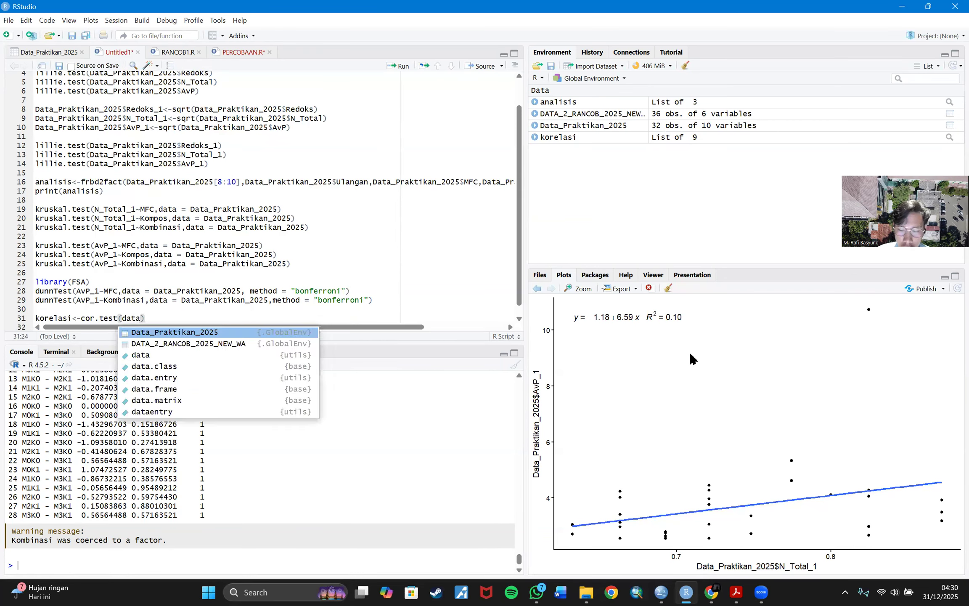
pyautogui.press('Return')
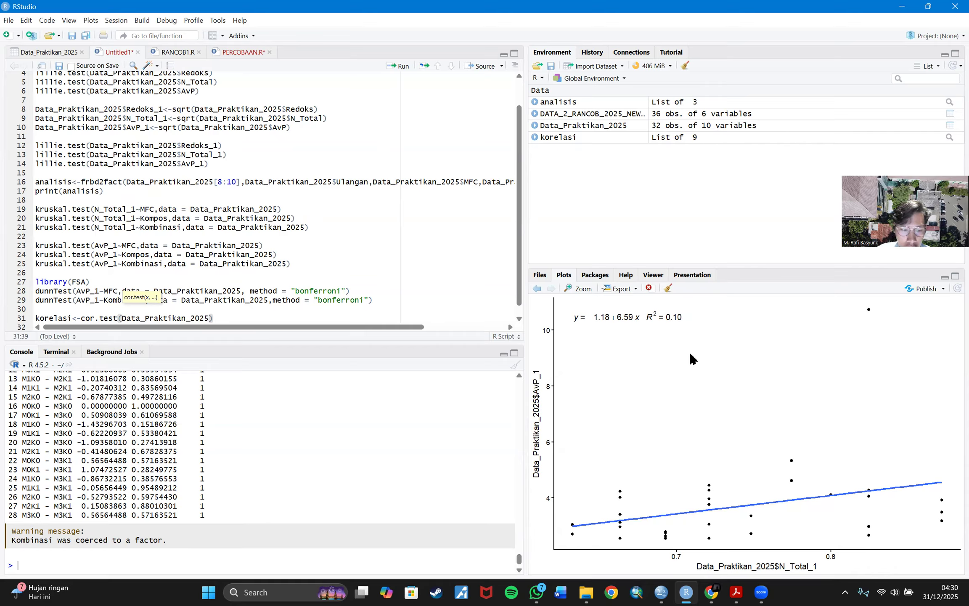
pyautogui.write('$')
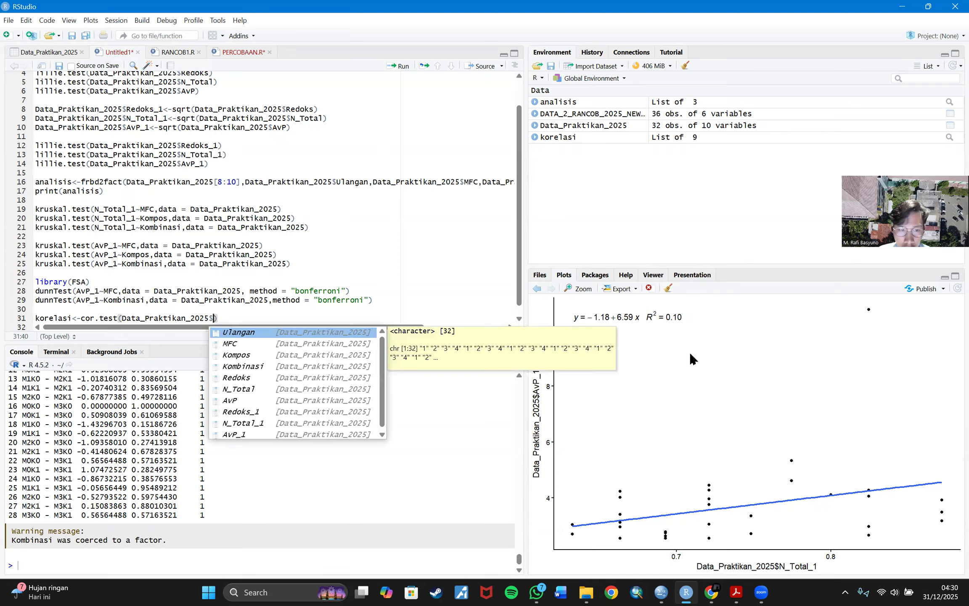
pyautogui.press('Down')
pyautogui.press('Down')
pyautogui.press('Down')
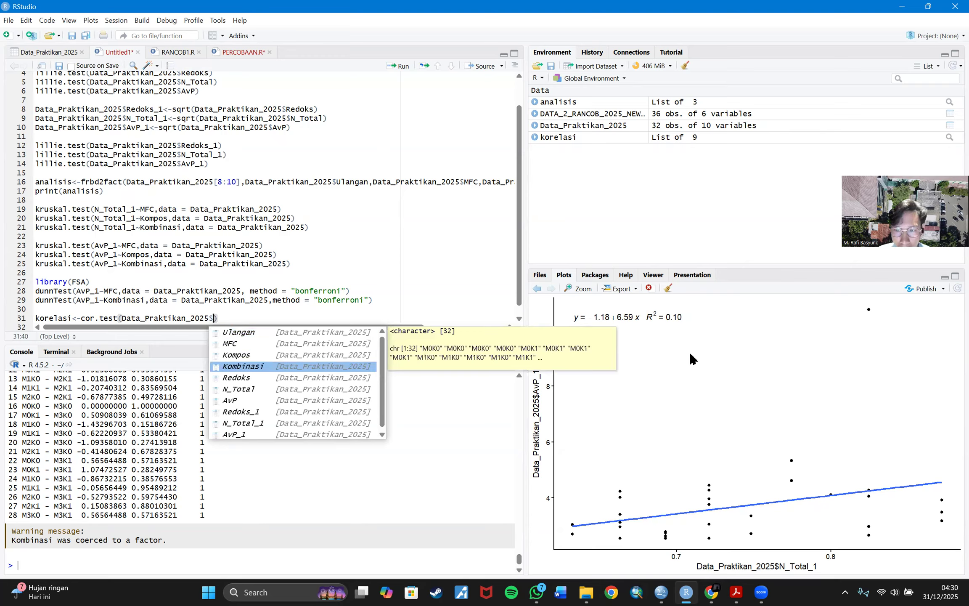
pyautogui.press('Down')
pyautogui.press('Down')
pyautogui.press('Down')
pyautogui.press('Down')
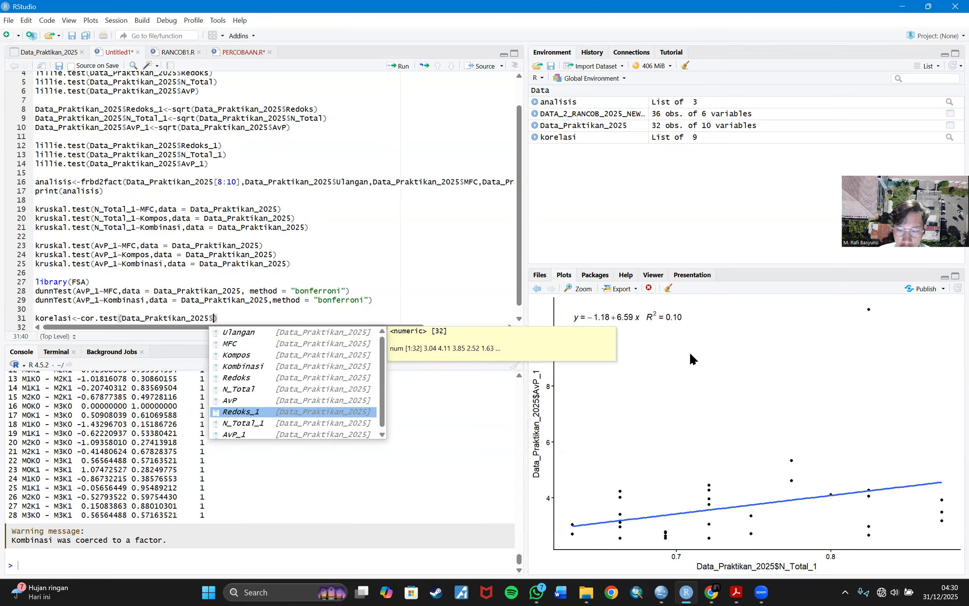
pyautogui.press('Return')
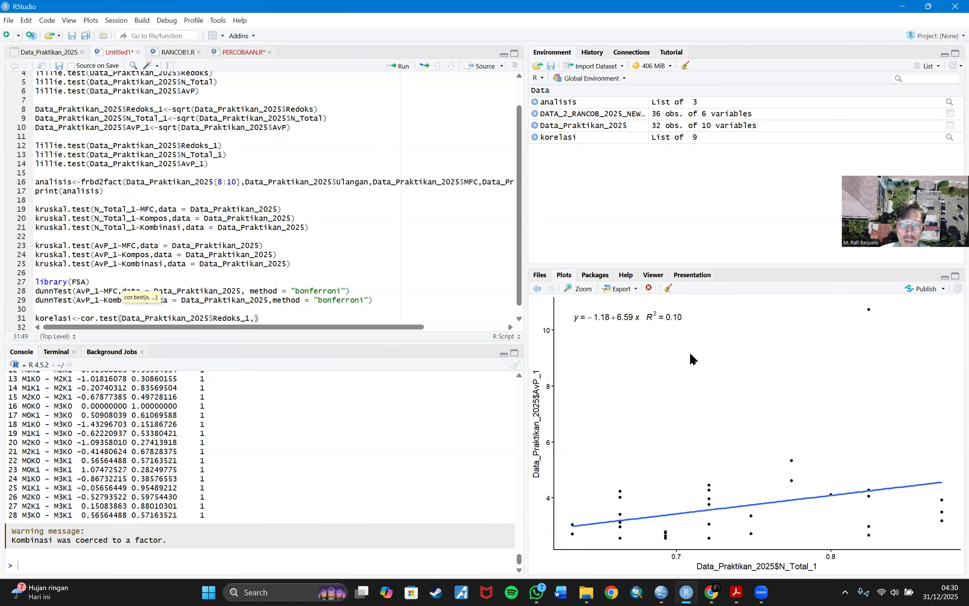
# Step: Check the cor.test syntax in the PERCOBAAN.R script and add Data_Praktikan_2025$N_Total_1 as the second variable in the untitled script
pyautogui.click(231, 53)
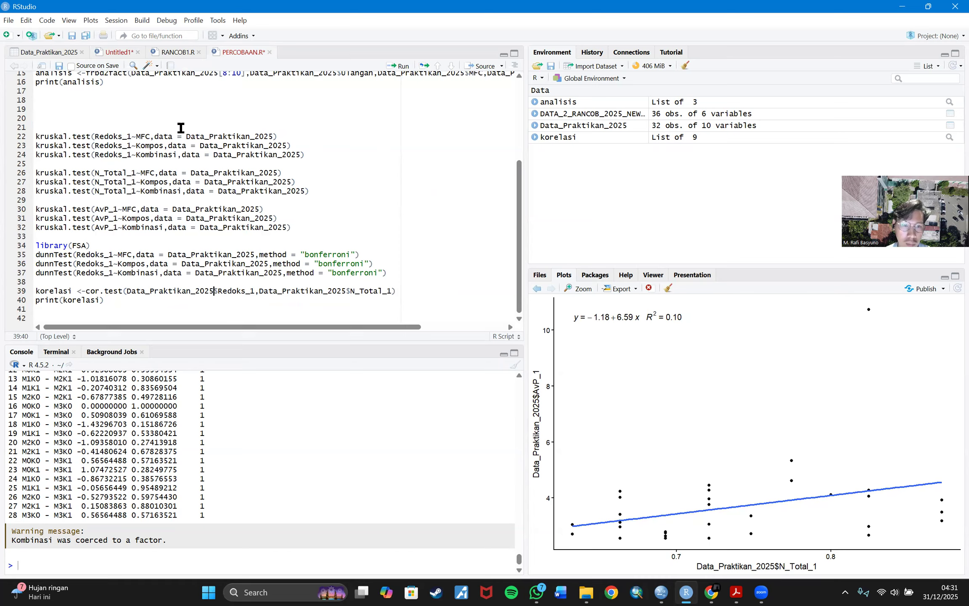
pyautogui.click(114, 53)
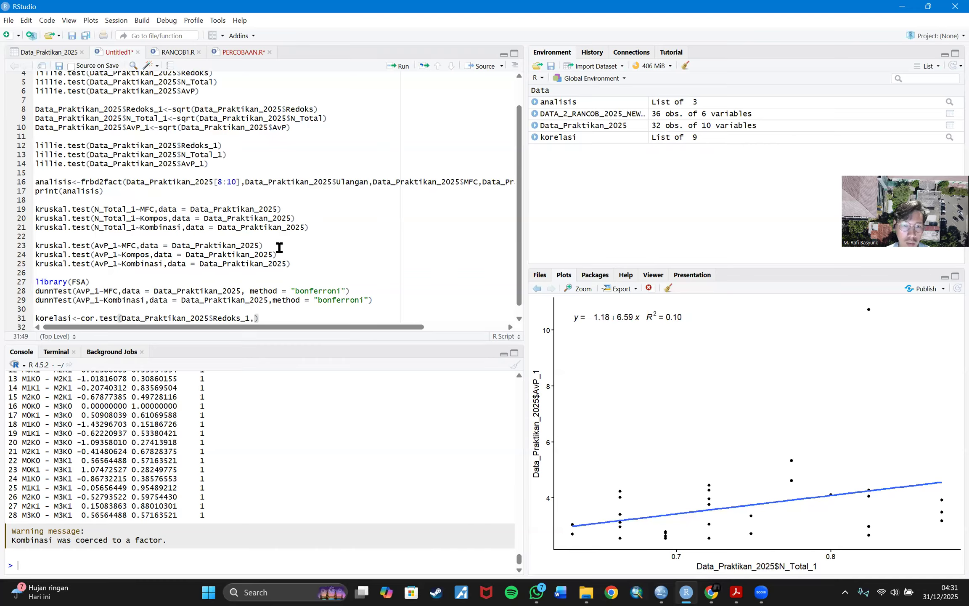
pyautogui.write('data')
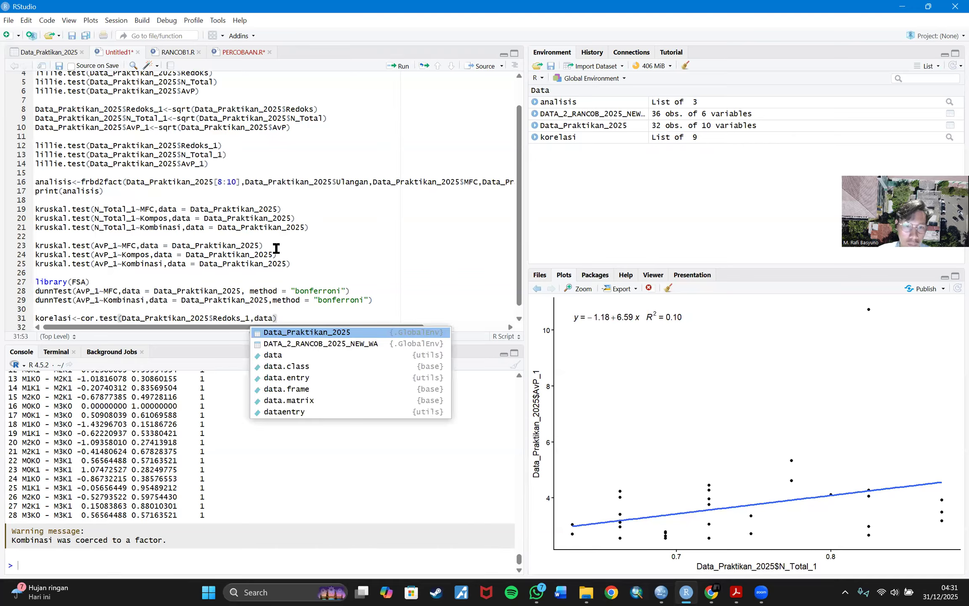
pyautogui.press('Return')
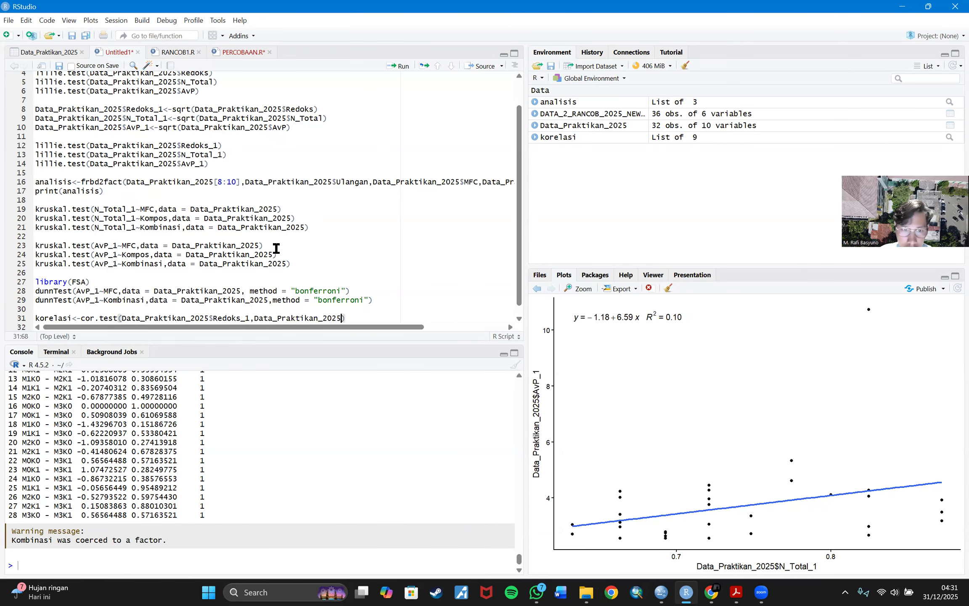
pyautogui.write('$')
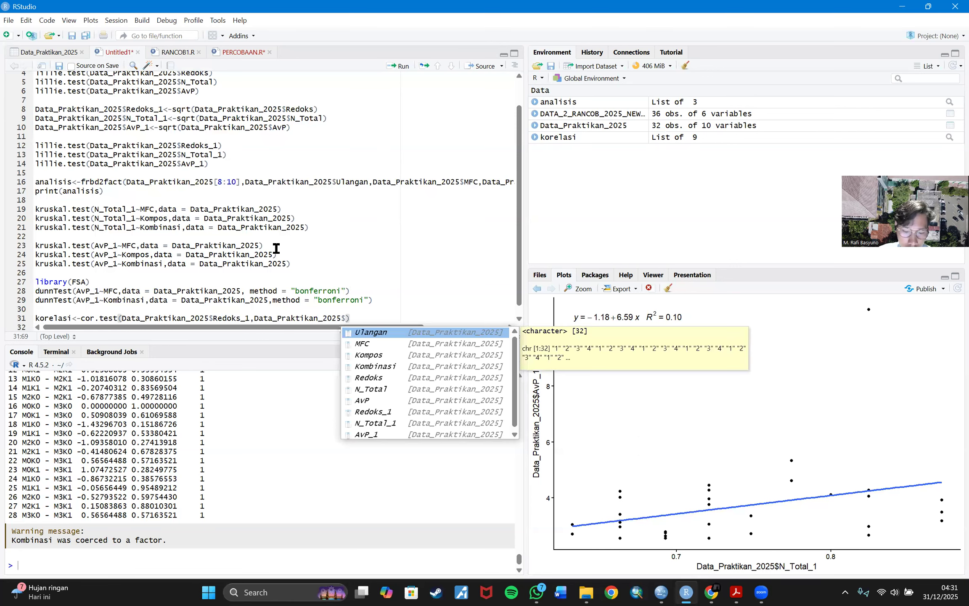
pyautogui.press('Down')
pyautogui.press('Down')
pyautogui.press('Down')
pyautogui.press('Down')
pyautogui.press('Down')
pyautogui.press('Down')
pyautogui.press('Down')
pyautogui.press('Down')
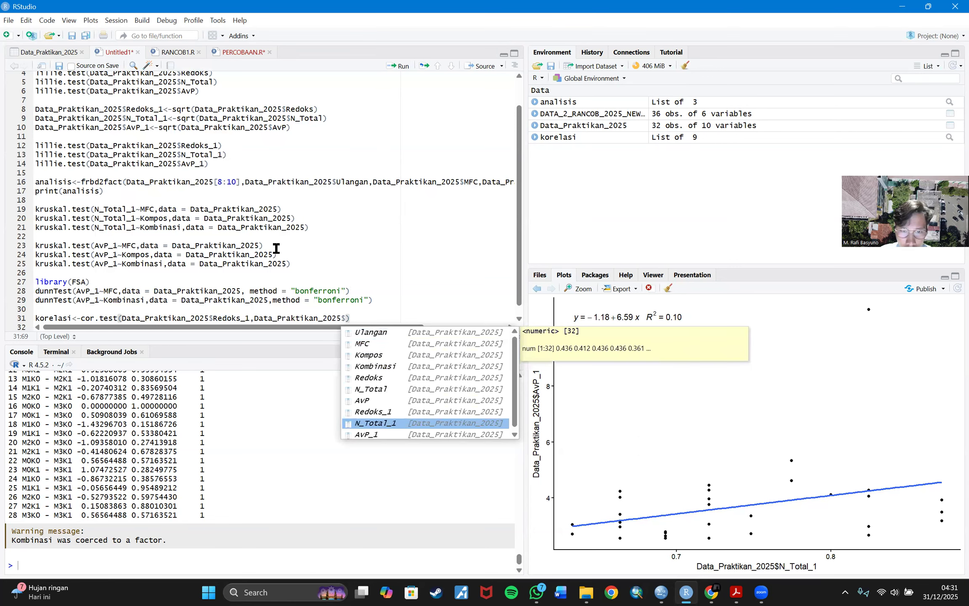
pyautogui.press('Return')
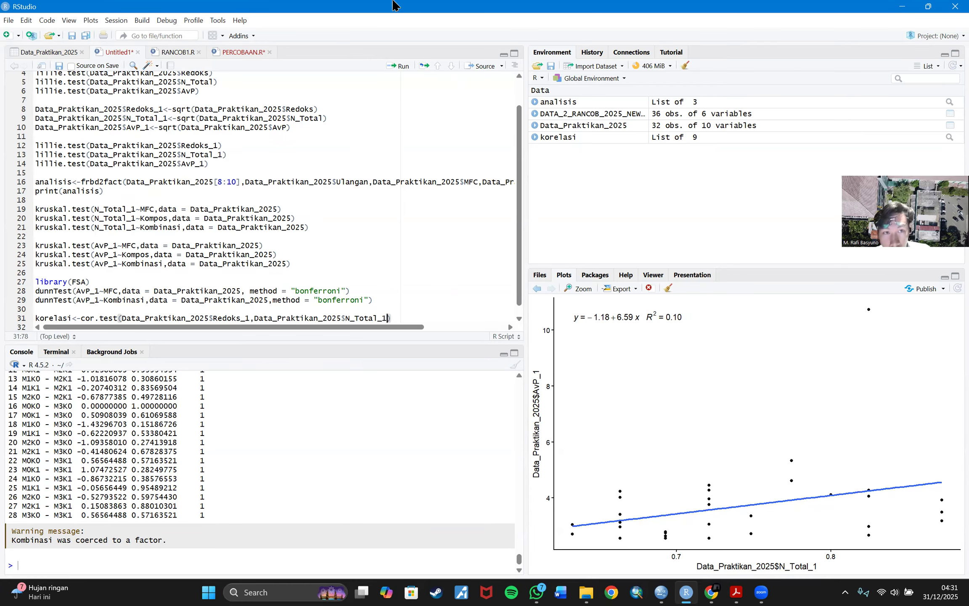
# Step: Run the korelasi assignment, and add and run a print(korelasi) line beneath it
pyautogui.click(400, 66)
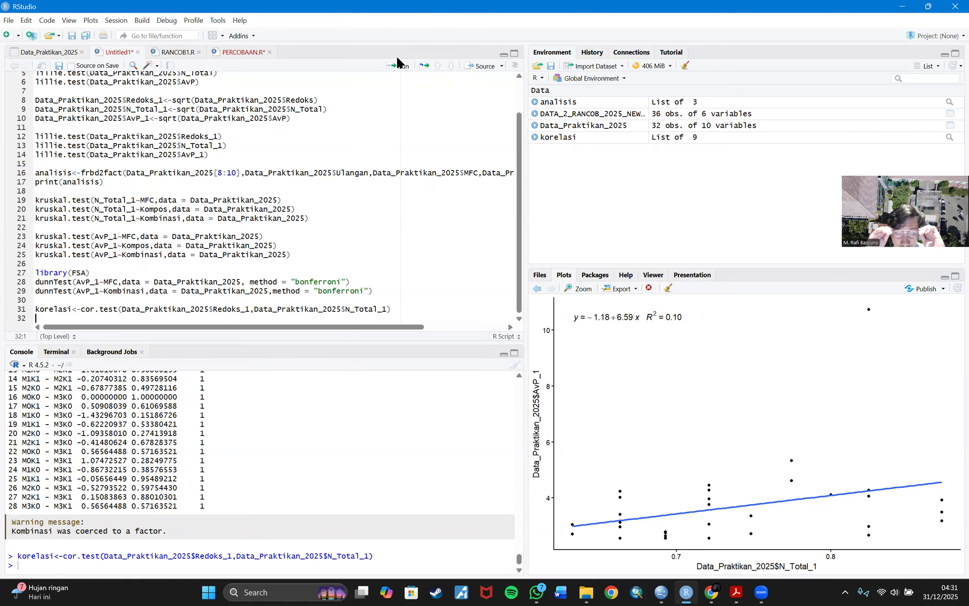
pyautogui.write('print')
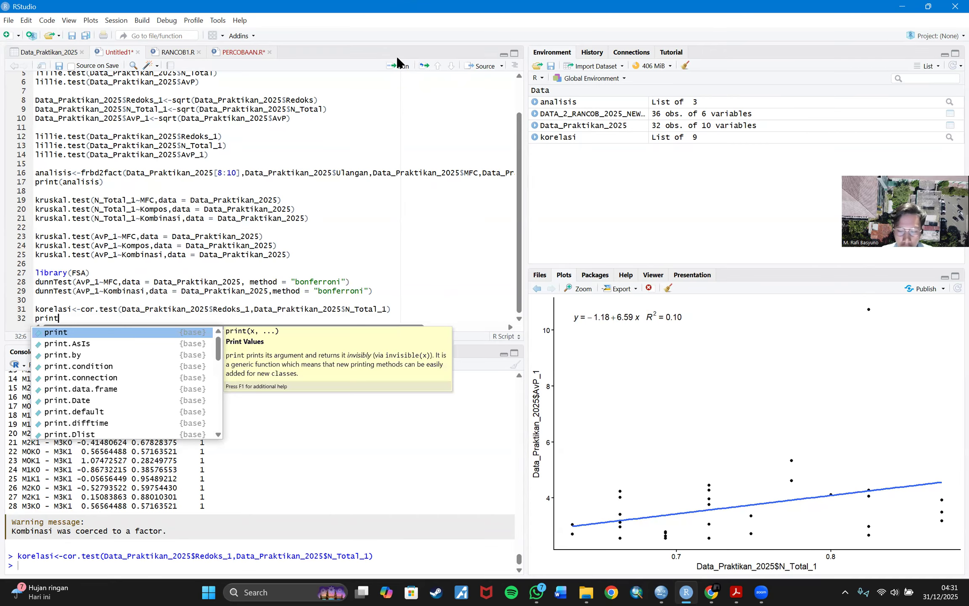
pyautogui.write('(korelasi')
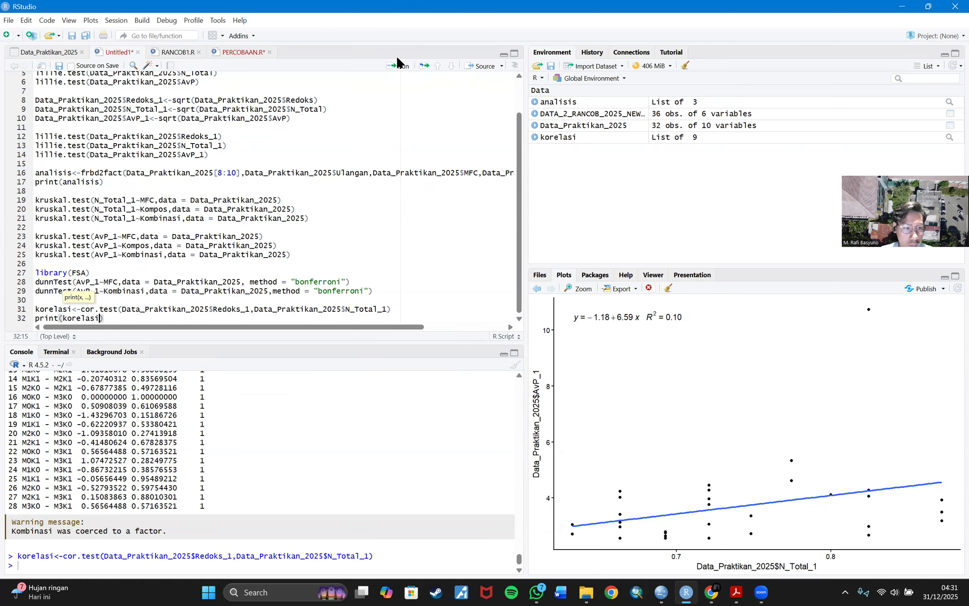
pyautogui.click(399, 67)
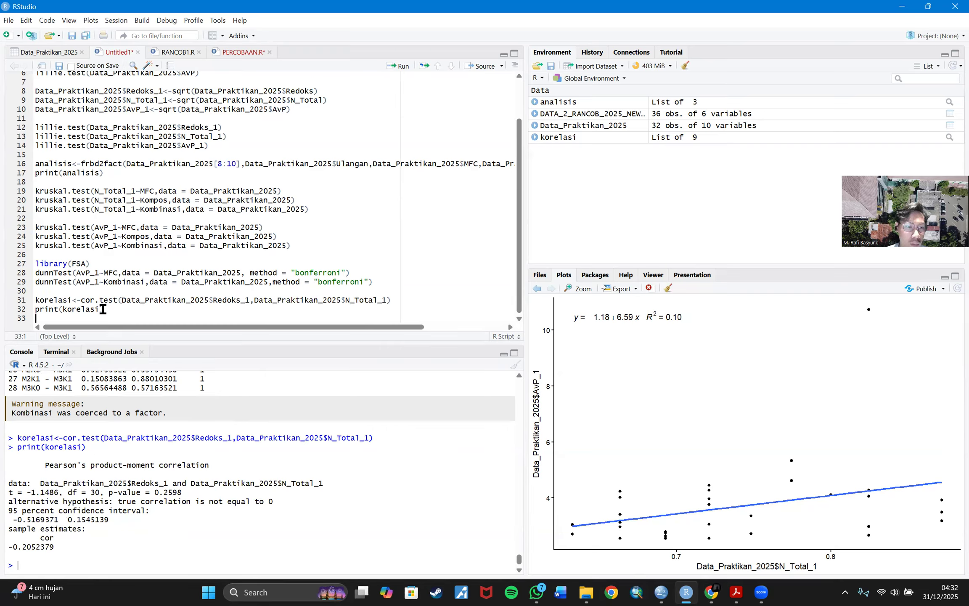
pyautogui.doubleClick(38, 299)
pyautogui.moveTo(118, 311); pyautogui.dragTo(59, 309)
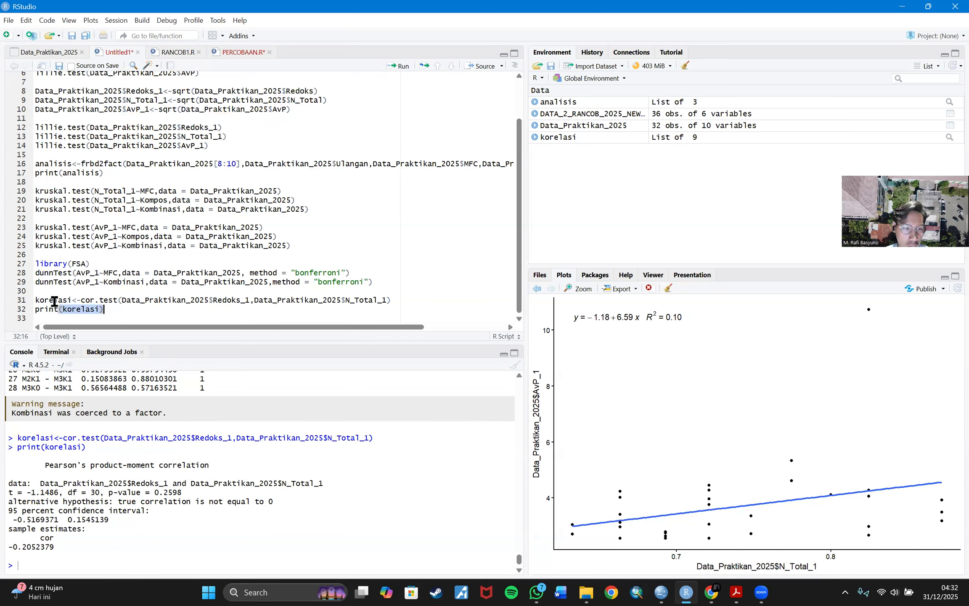
pyautogui.click(241, 308)
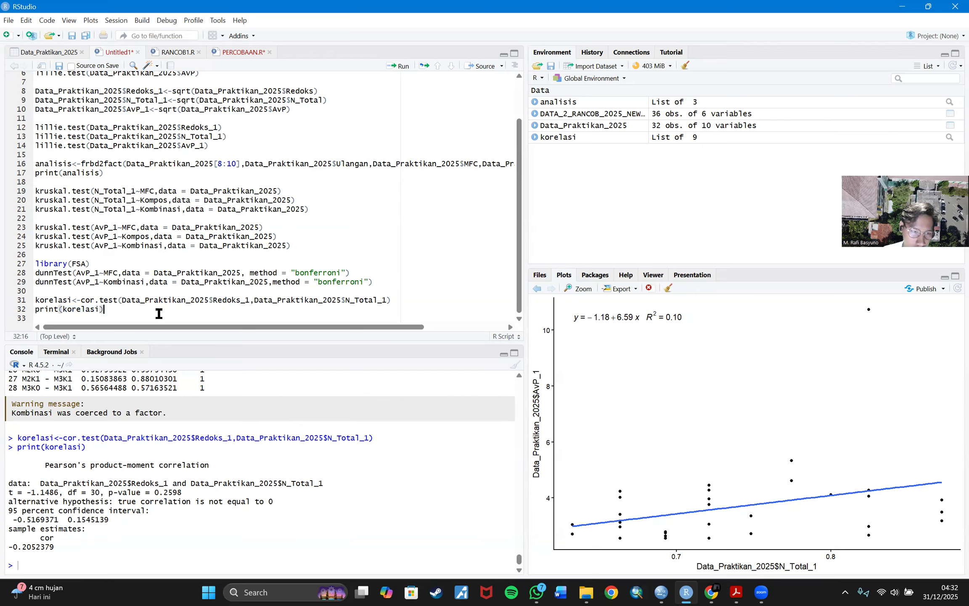
pyautogui.moveTo(159, 311); pyautogui.dragTo(59, 309)
pyautogui.doubleClick(46, 300)
# Step: Duplicate the korelasi cor.test and print(korelasi) lines twice below the original, with an empty line between the blocks
pyautogui.click(117, 312)
pyautogui.hotkey('ctrl', 'shift', 'Left')
pyautogui.hotkey('ctrl', 'shift', 'Left')
pyautogui.hotkey('ctrl', 'shift', 'Left')
pyautogui.hotkey('ctrl', 'shift', 'Left')
pyautogui.hotkey('ctrl', 'shift', 'Left')
pyautogui.hotkey('ctrl', 'shift', 'Left')
pyautogui.hotkey('ctrl', 'shift', 'Left')
pyautogui.hotkey('ctrl', 'shift', 'Left')
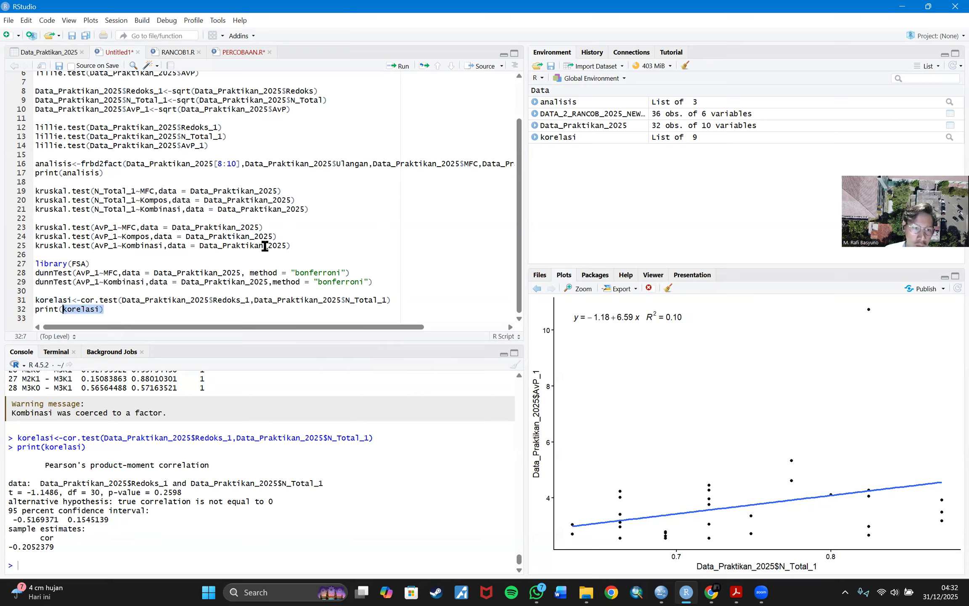
pyautogui.hotkey('ctrl', 'shift', 'Left')
pyautogui.hotkey('ctrl', 'shift', 'Left')
pyautogui.hotkey('ctrl', 'shift', 'Left')
pyautogui.hotkey('ctrl', 'shift', 'Left')
pyautogui.hotkey('ctrl', 'shift', 'Left')
pyautogui.hotkey('ctrl', 'shift', 'Left')
pyautogui.hotkey('ctrl', 'shift', 'Left')
pyautogui.hotkey('ctrl', 'shift', 'Left')
pyautogui.hotkey('ctrl', 'c')
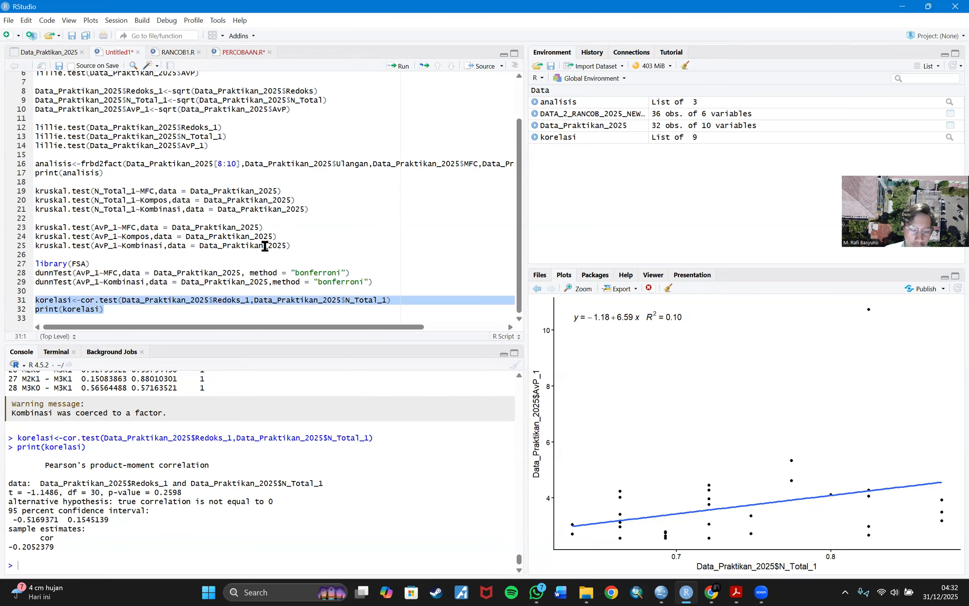
pyautogui.press('Right')
pyautogui.press('Return')
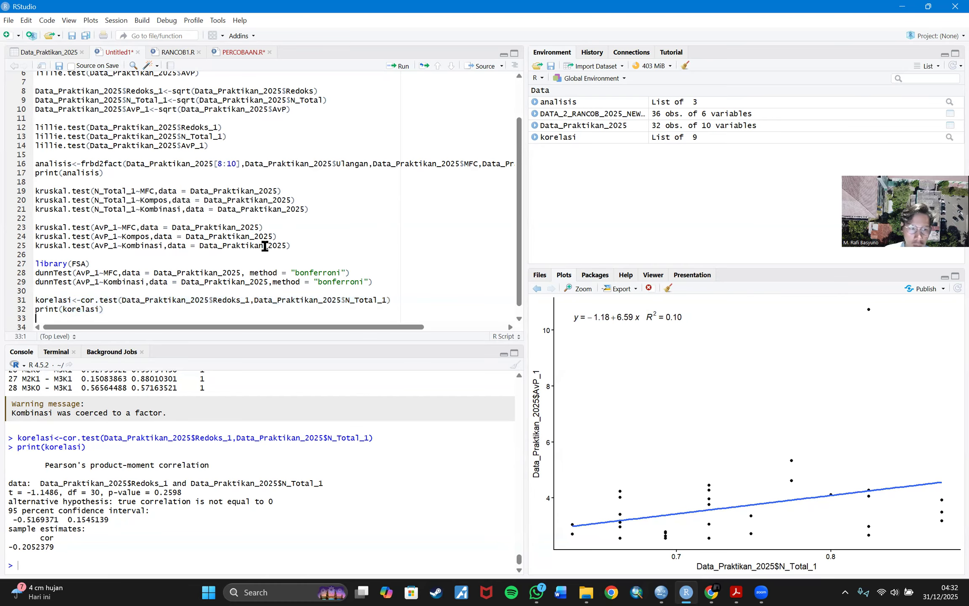
pyautogui.press('Return')
pyautogui.hotkey('ctrl', 'v')
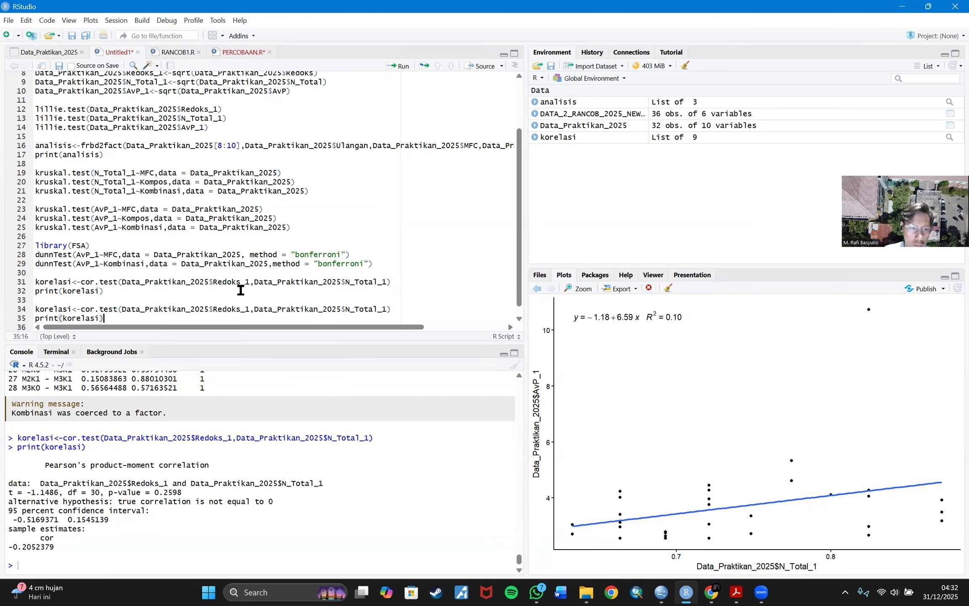
pyautogui.press('Return')
pyautogui.press('Return')
pyautogui.hotkey('ctrl', 'v')
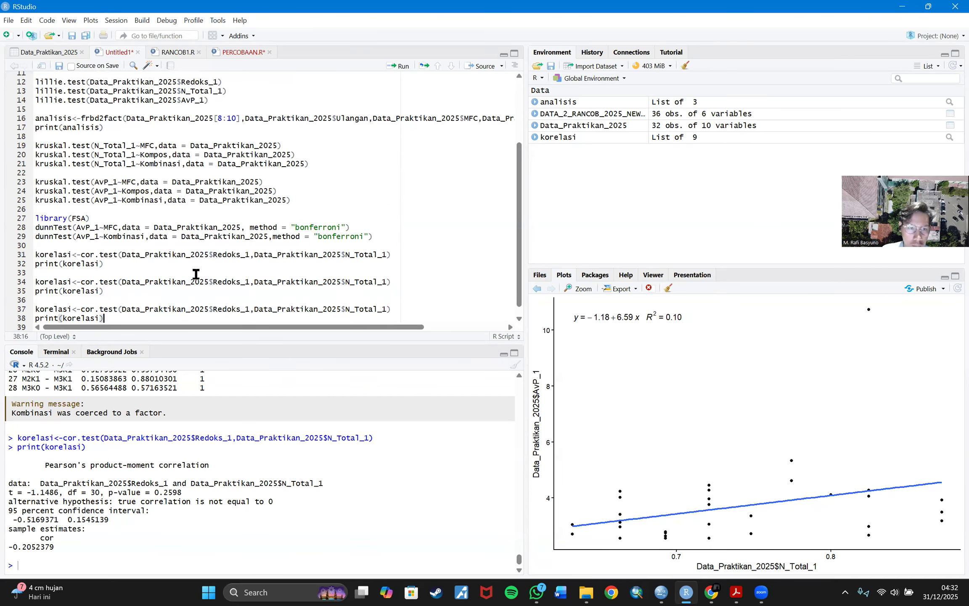
# Step: Change the second variable of the middle cor.test call to AvP_1, pairing it with Redoks_1
pyautogui.click(346, 282)
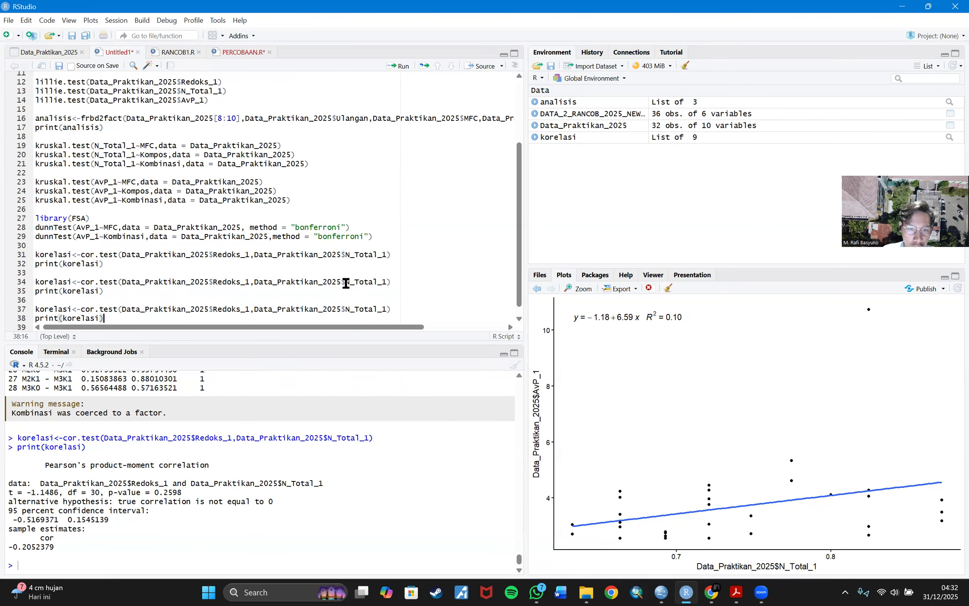
pyautogui.press('Delete')
pyautogui.press('Delete')
pyautogui.press('Delete')
pyautogui.press('Delete')
pyautogui.press('Delete')
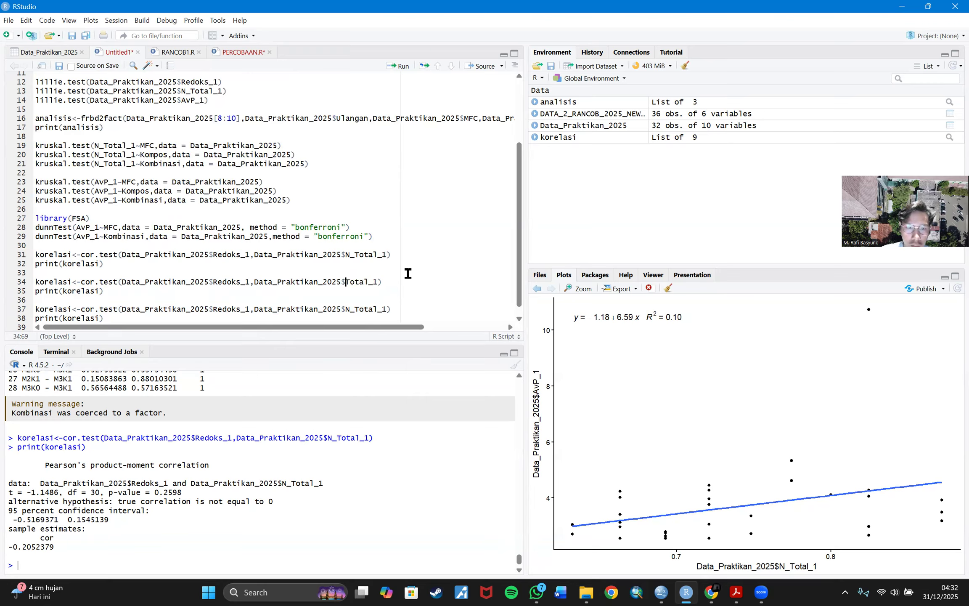
pyautogui.press('Delete')
pyautogui.press('Delete')
pyautogui.write('AvP')
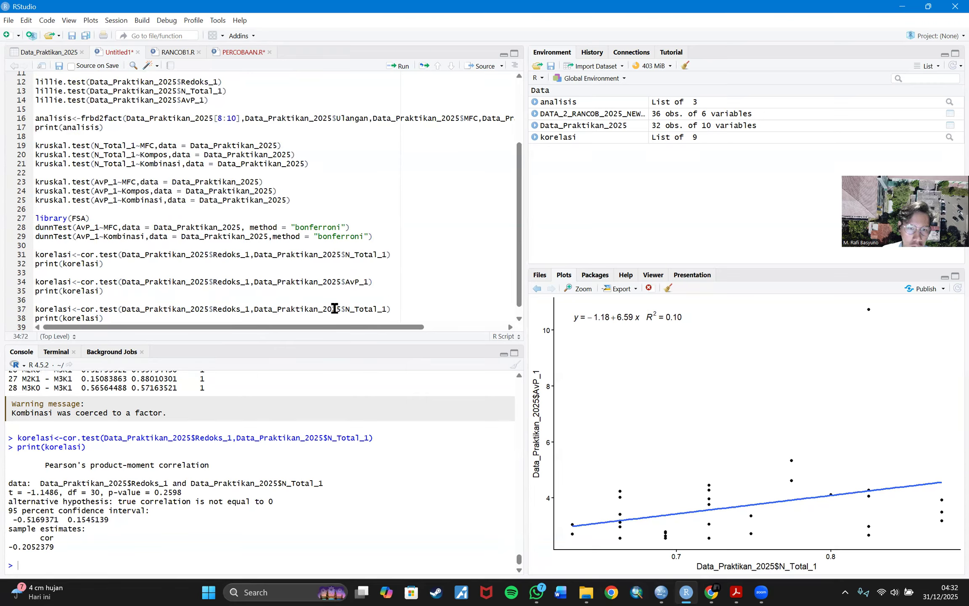
# Step: Change the variables of the last cor.test call to N_Total_1 and AvP_1 from Data_Praktikan_2025
pyautogui.click(222, 310)
pyautogui.moveTo(213, 310); pyautogui.dragTo(254, 310)
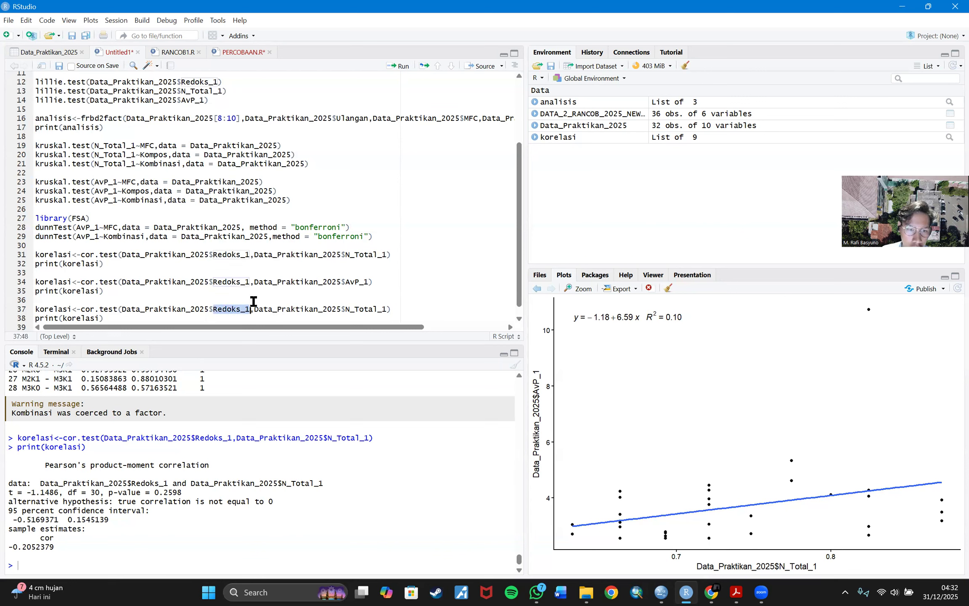
pyautogui.write('N_Total')
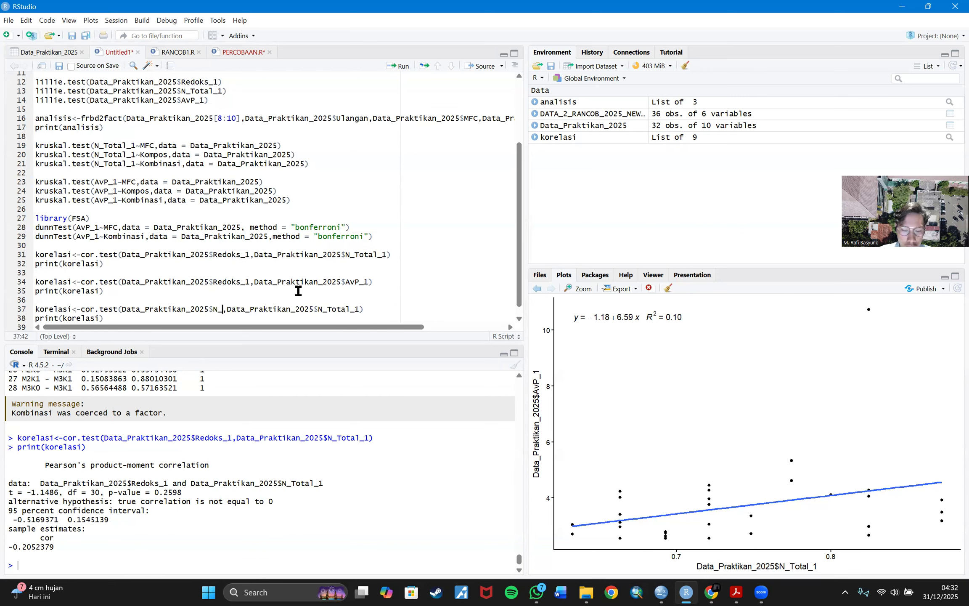
pyautogui.write('_1')
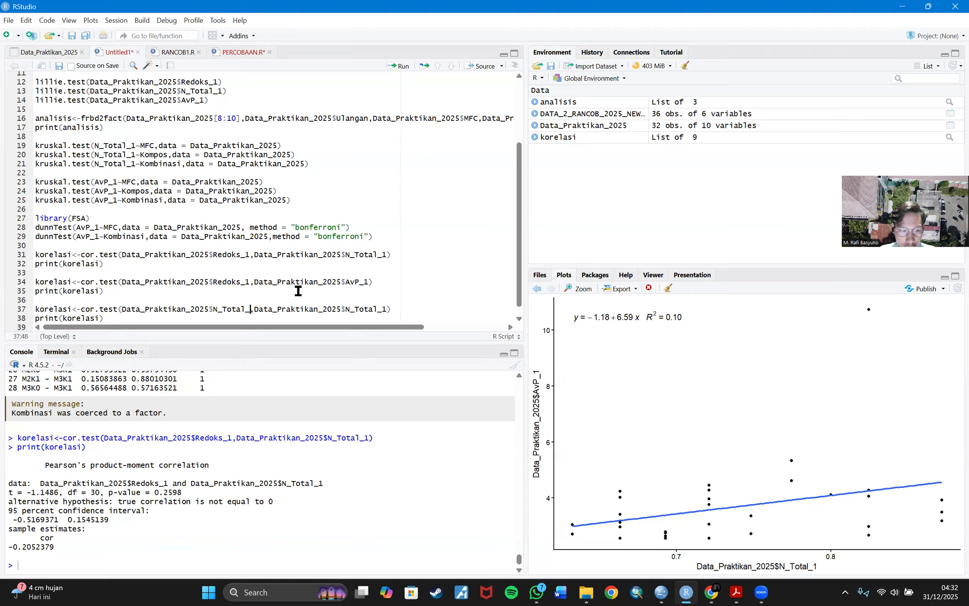
pyautogui.doubleClick(373, 309)
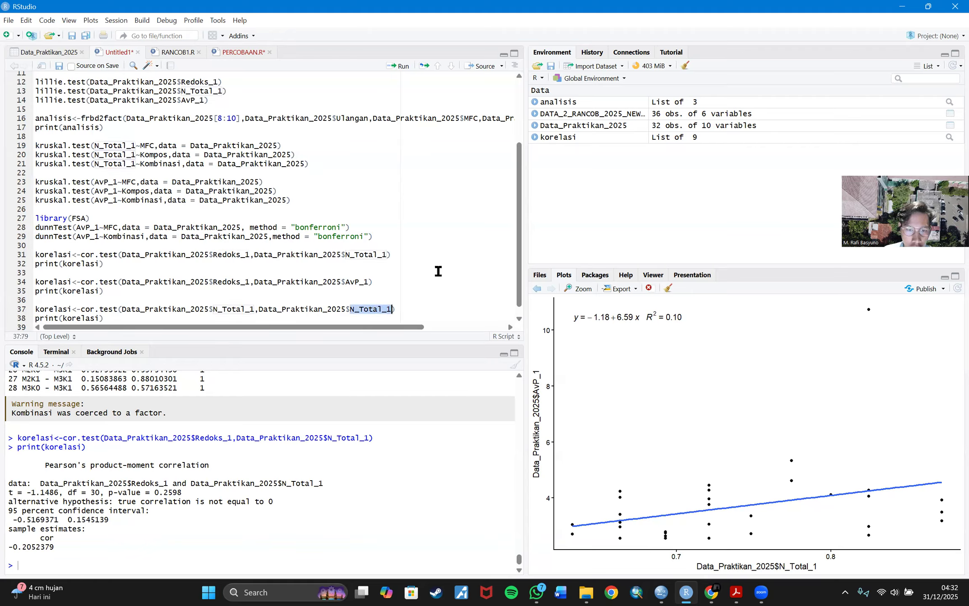
pyautogui.write('AvP_')
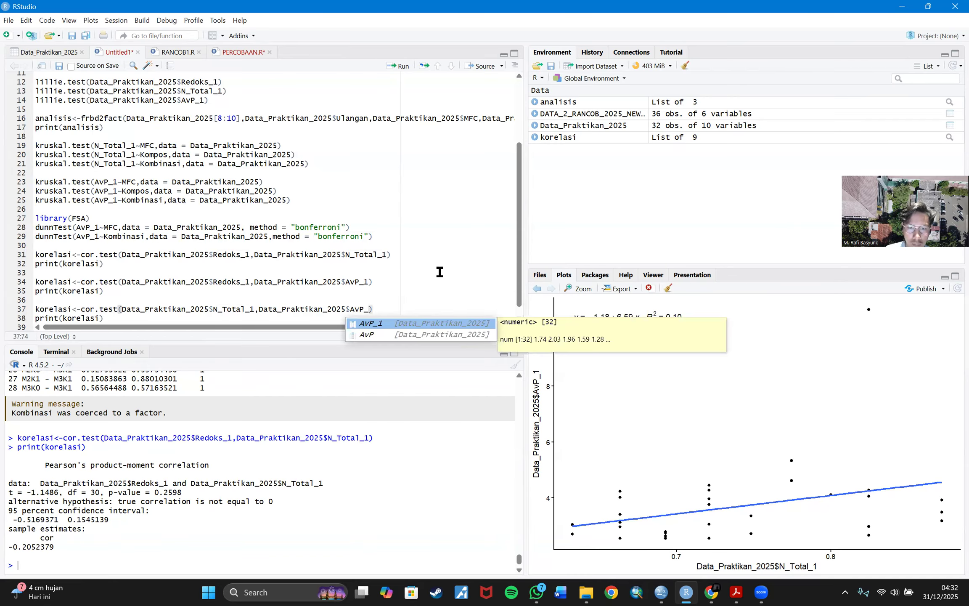
pyautogui.press('Return')
# Step: Run the Redoks_1 with AvP_1 and N_Total_1 with AvP_1 korelasi blocks, and review their Pearson results in the console
pyautogui.click(168, 291)
pyautogui.click(203, 281)
pyautogui.click(399, 66)
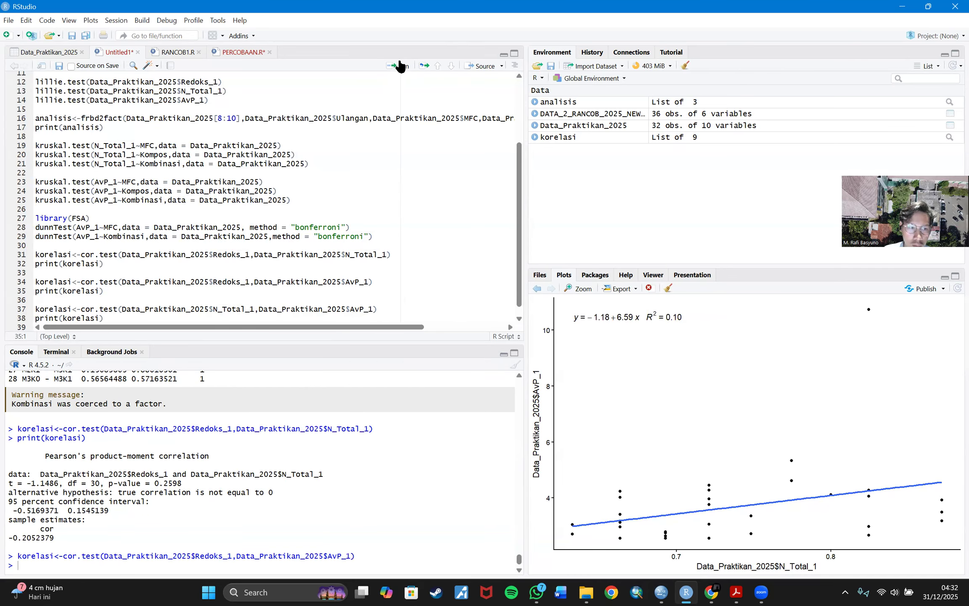
pyautogui.click(401, 67)
pyautogui.click(400, 66)
pyautogui.click(400, 67)
pyautogui.scroll(3, 253, 463)
pyautogui.scroll(-2, 163, 488)
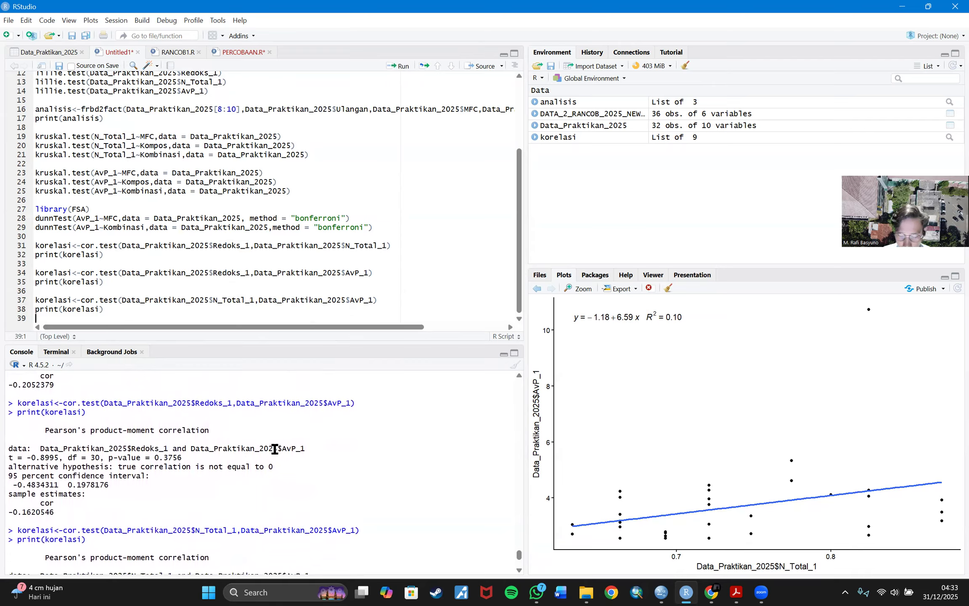
pyautogui.scroll(-3, 227, 467)
pyautogui.scroll(-1, 235, 498)
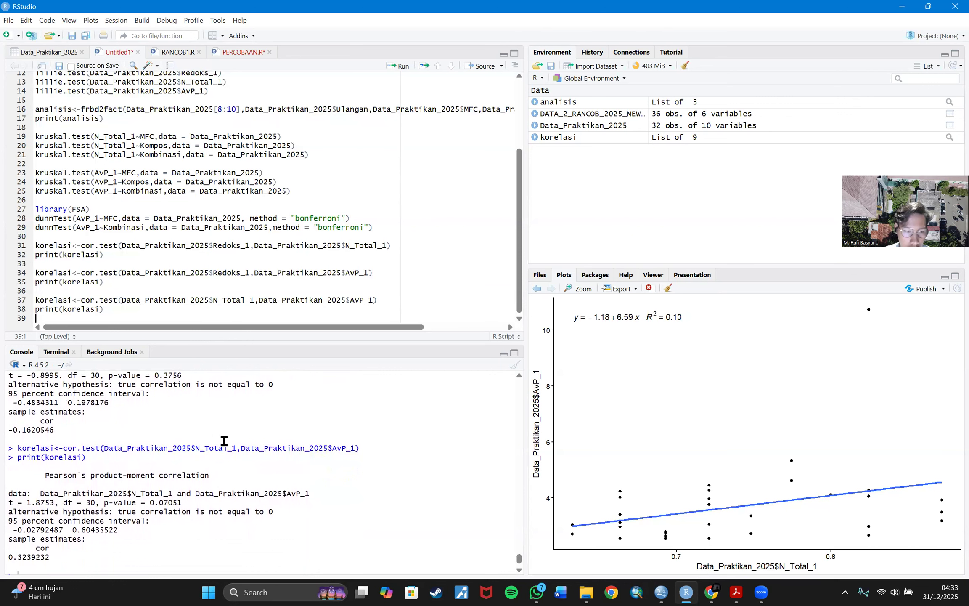
pyautogui.scroll(-1, 224, 441)
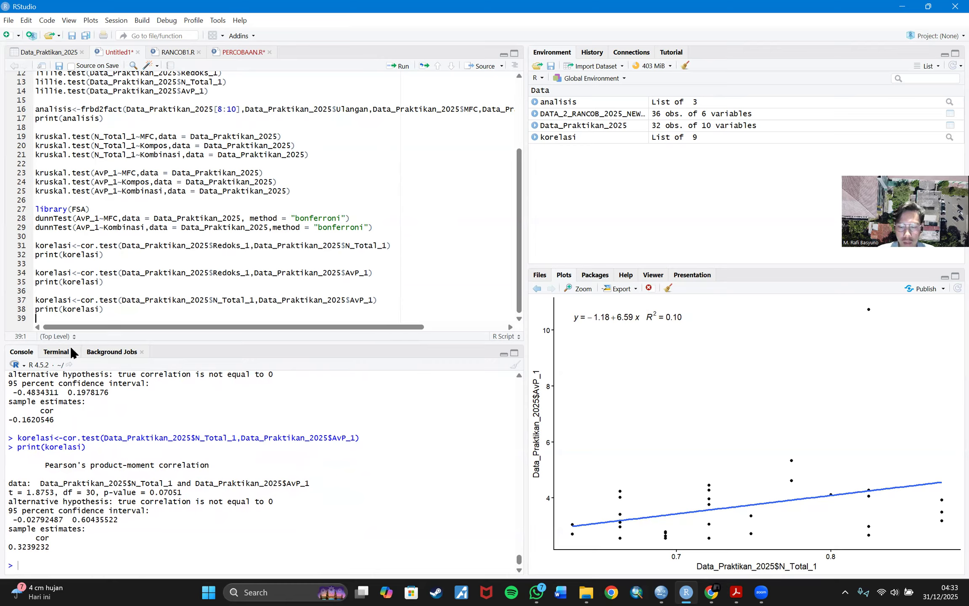
# Step: Add a library(ggplot2) line below the korelasi blocks, separated by an empty line, and run it
pyautogui.press('Return')
pyautogui.write('libr')
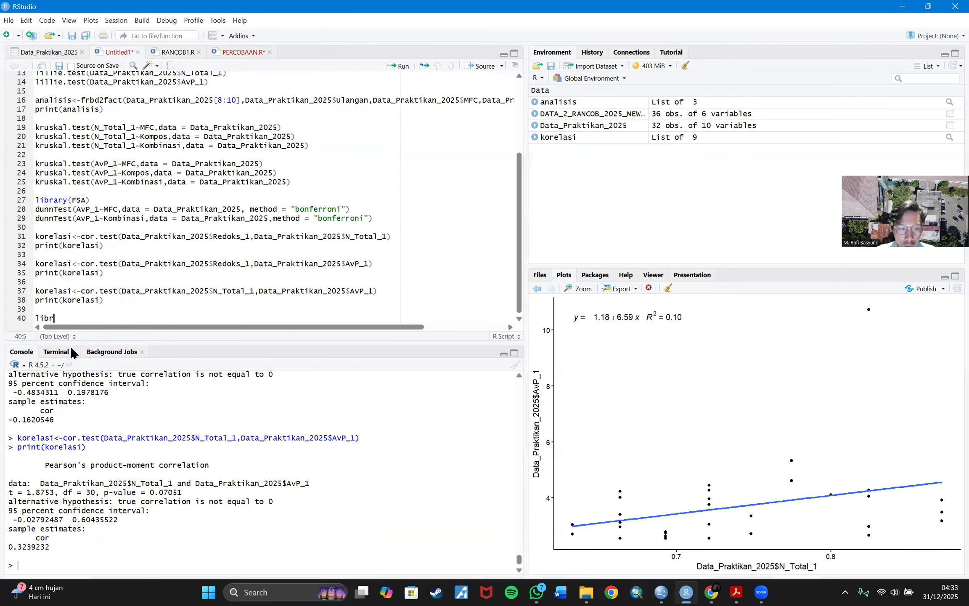
pyautogui.write('ary(')
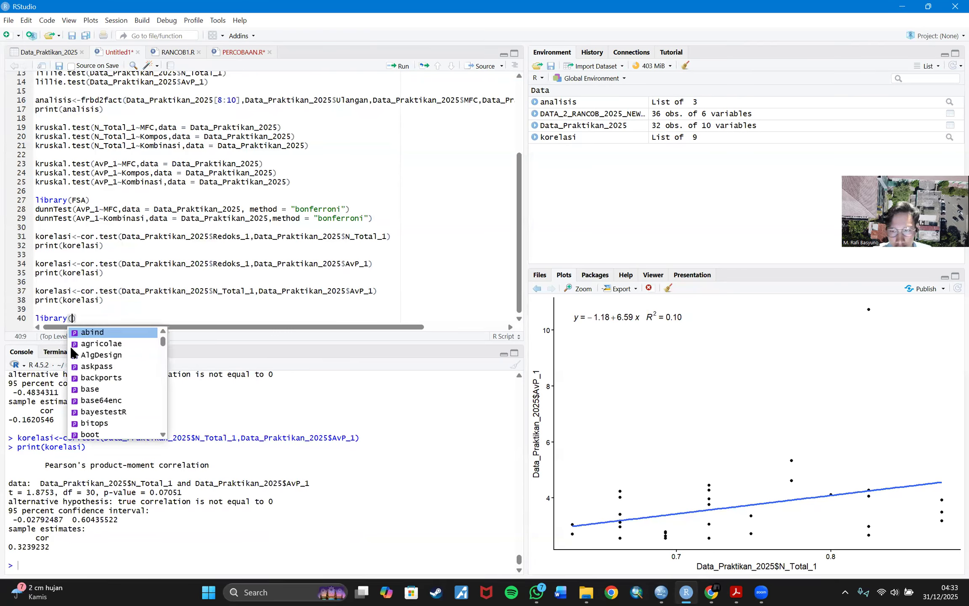
pyautogui.write('gg')
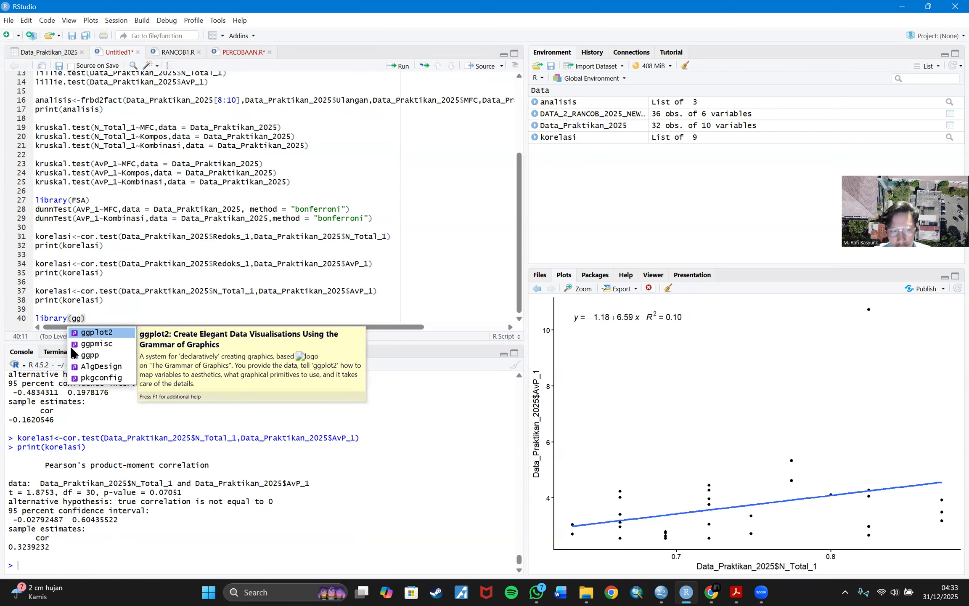
pyautogui.press('Return')
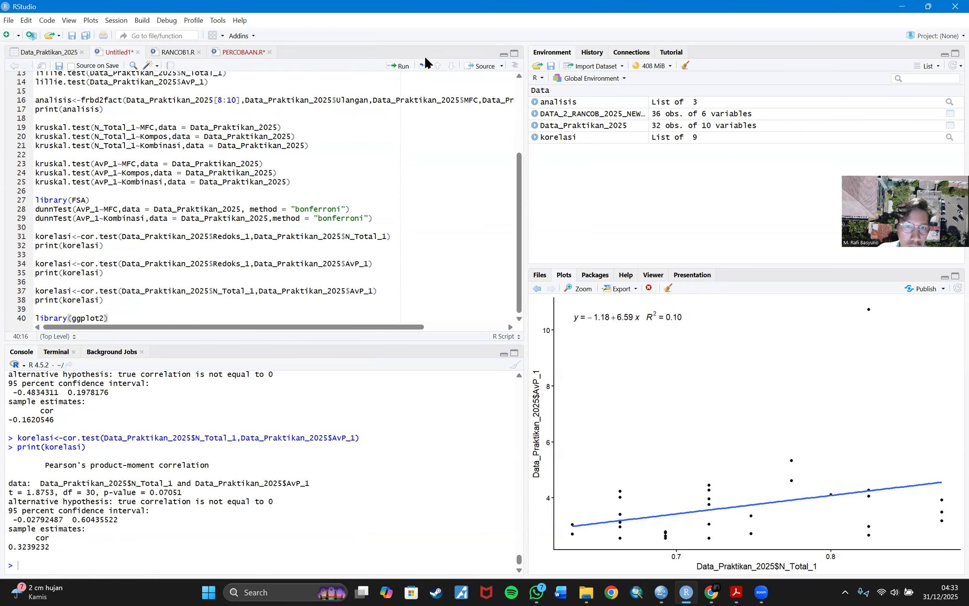
pyautogui.click(399, 67)
# Step: Add a library(ggpp) line under library(ggplot2) and run it
pyautogui.write('libra')
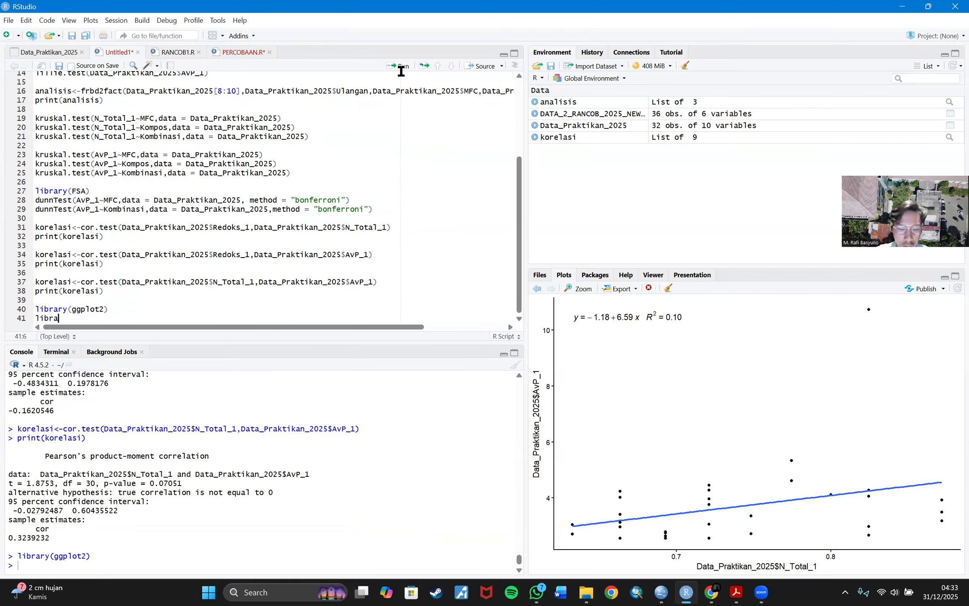
pyautogui.write('ry')
pyautogui.write('(gg')
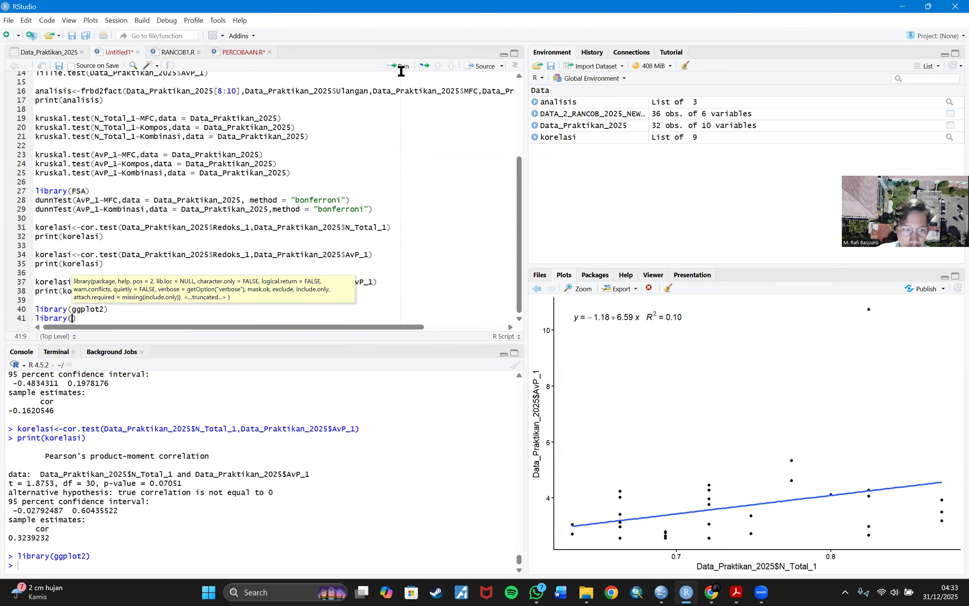
pyautogui.write('pp')
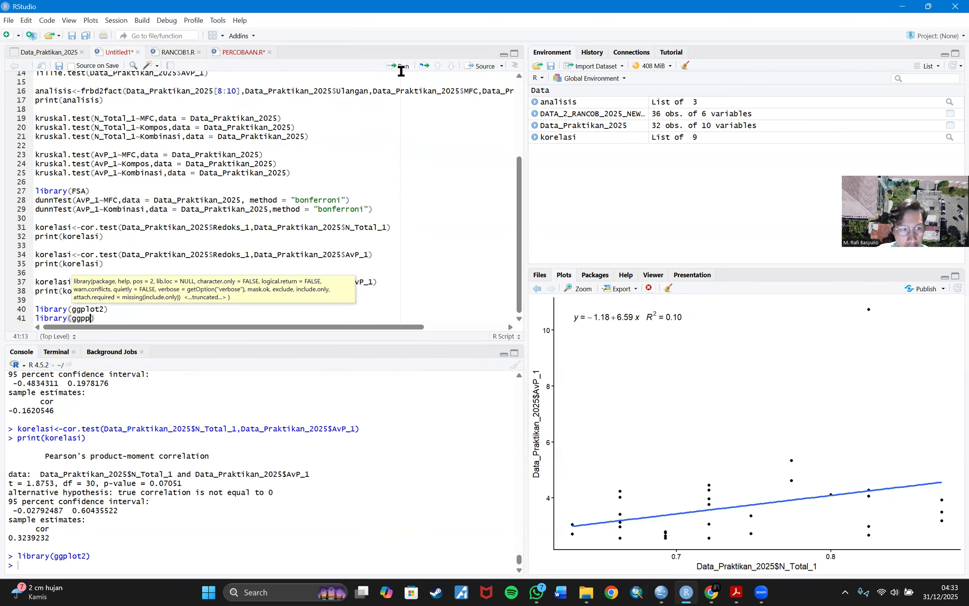
pyautogui.click(396, 67)
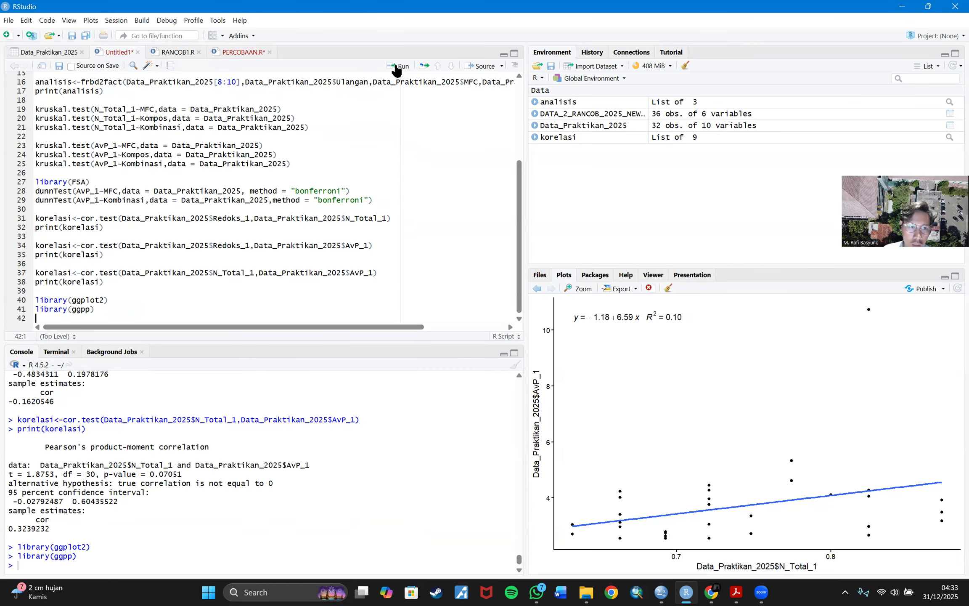
# Step: Add a library(ggpmisc) line under library(ggpp) and run it
pyautogui.write('libra')
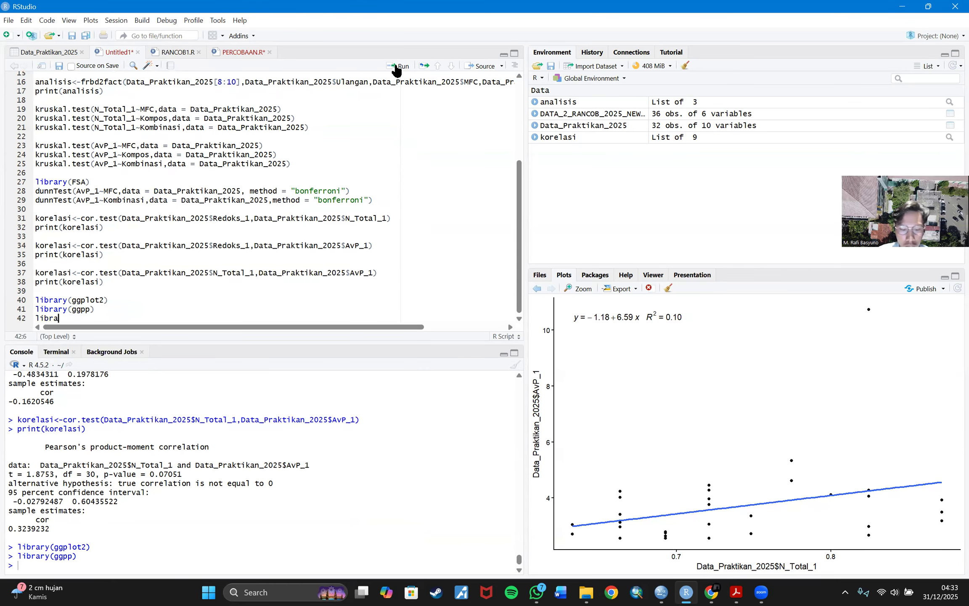
pyautogui.write('ry')
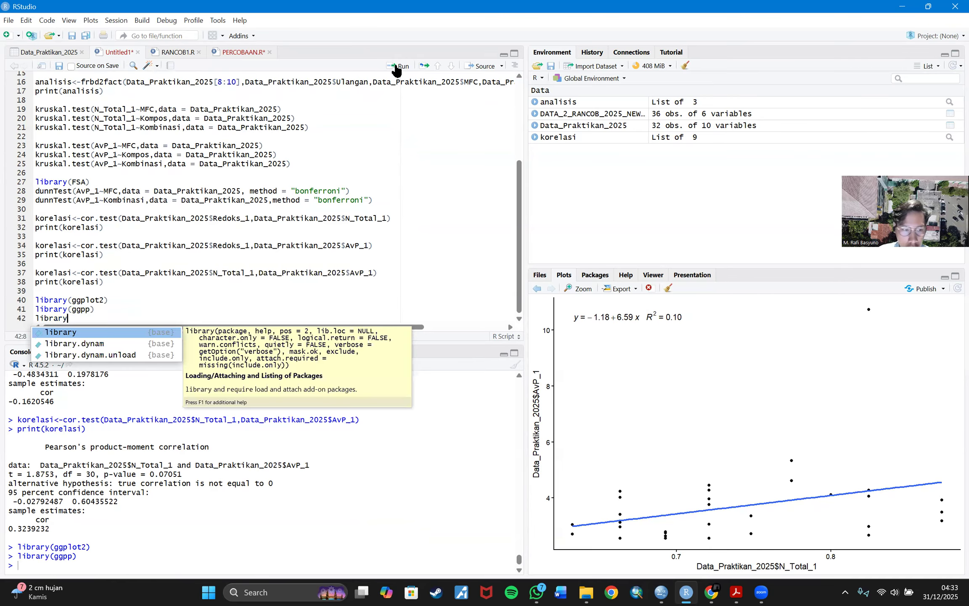
pyautogui.write('(ggp')
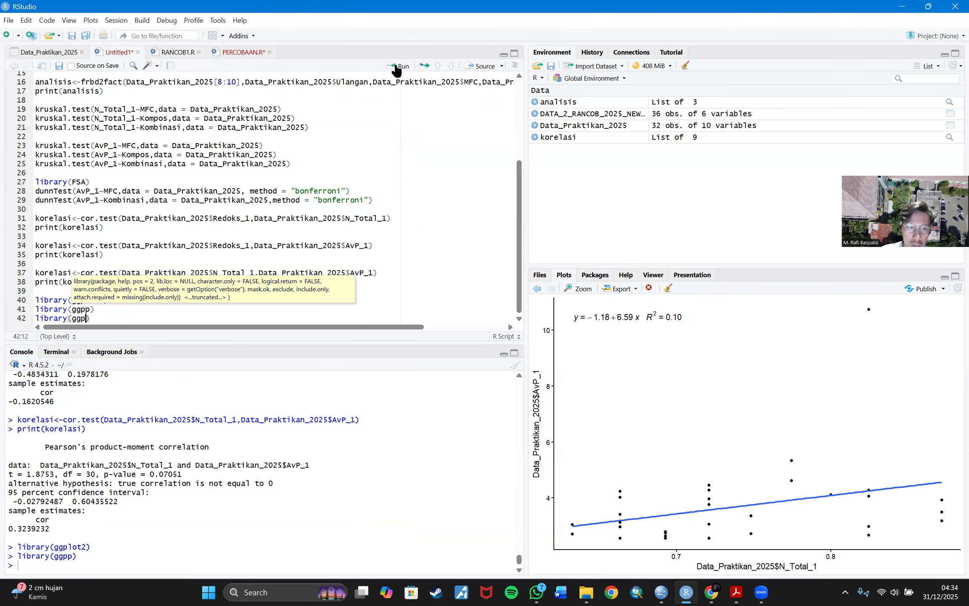
pyautogui.write('misc')
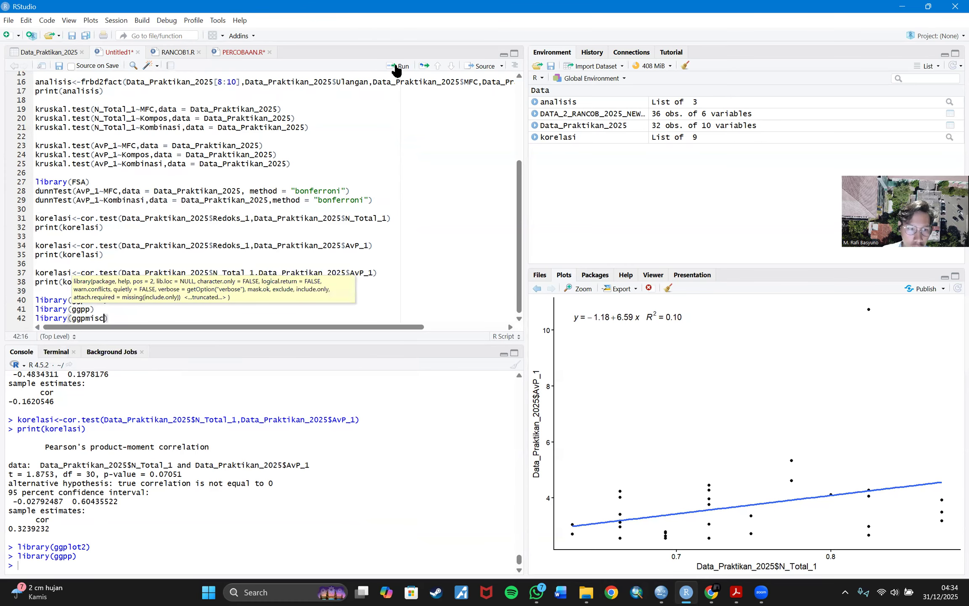
pyautogui.click(399, 67)
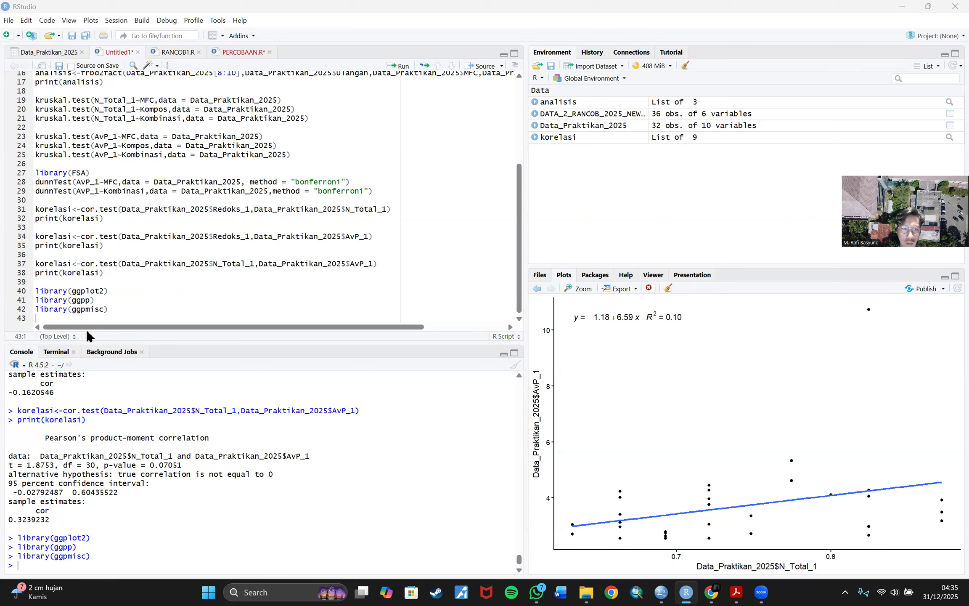
# Step: Below library(ggpmisc), add ggplot(Data_Praktikan_2025,aes(x=Data_Praktikan_2025$Redoks_1,y=Data_Praktikan_2025$N_Total_1))+ and go over its data and aes arguments
pyautogui.click(55, 317)
pyautogui.write('ggplot(Data_Praktikan_2025,aes(x=Data_Praktikan_2025$Redoks_1,y=Data_Praktikan_2025$N_Total_1))+')
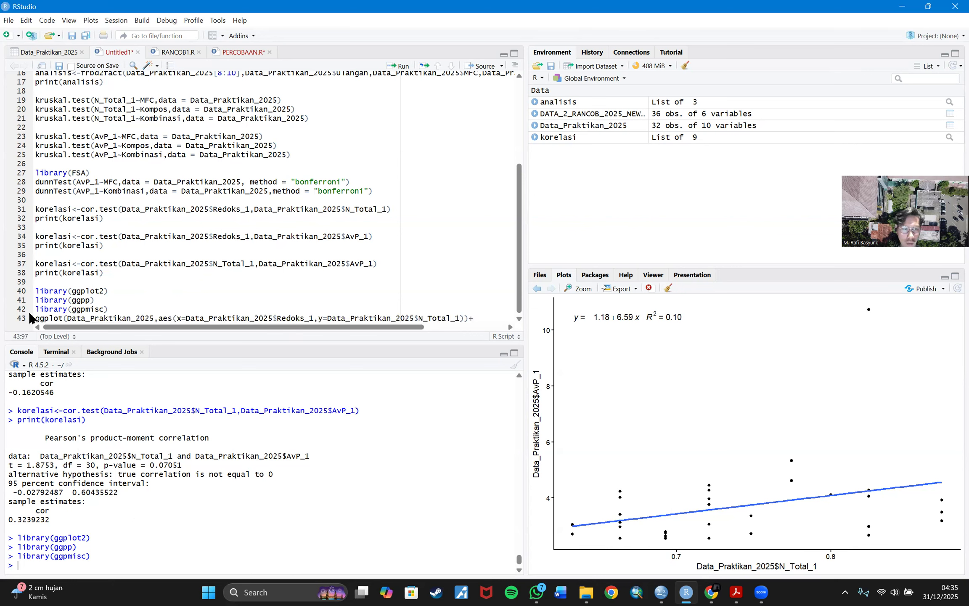
pyautogui.click(72, 317)
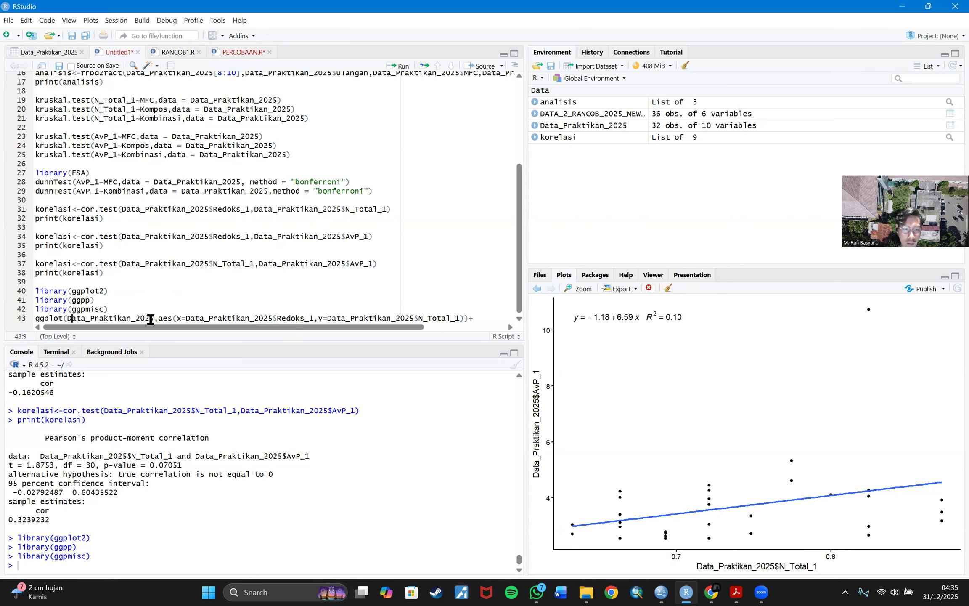
pyautogui.doubleClick(90, 318)
pyautogui.click(164, 318)
pyautogui.doubleClick(165, 318)
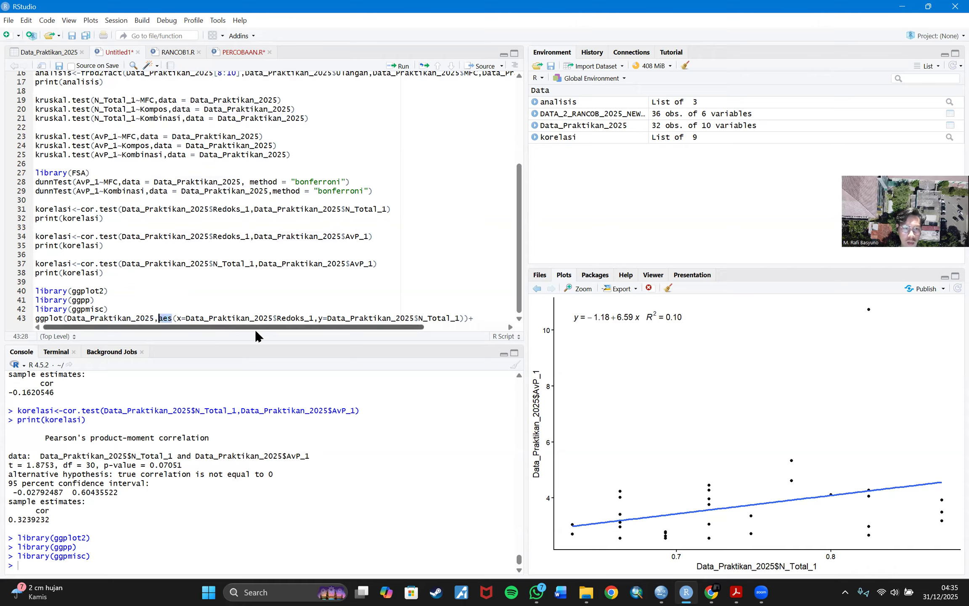
pyautogui.doubleClick(179, 319)
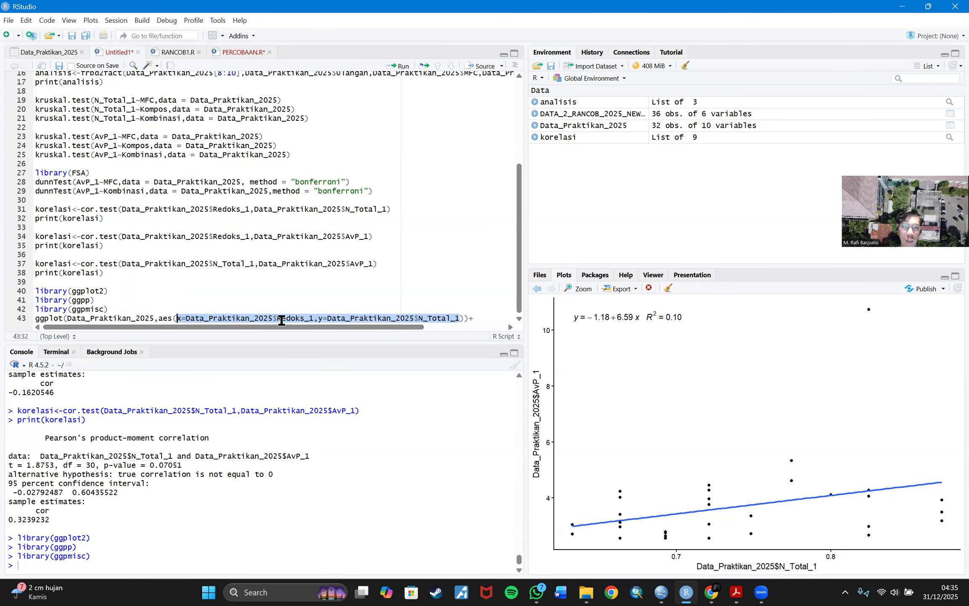
pyautogui.moveTo(286, 322); pyautogui.dragTo(362, 323)
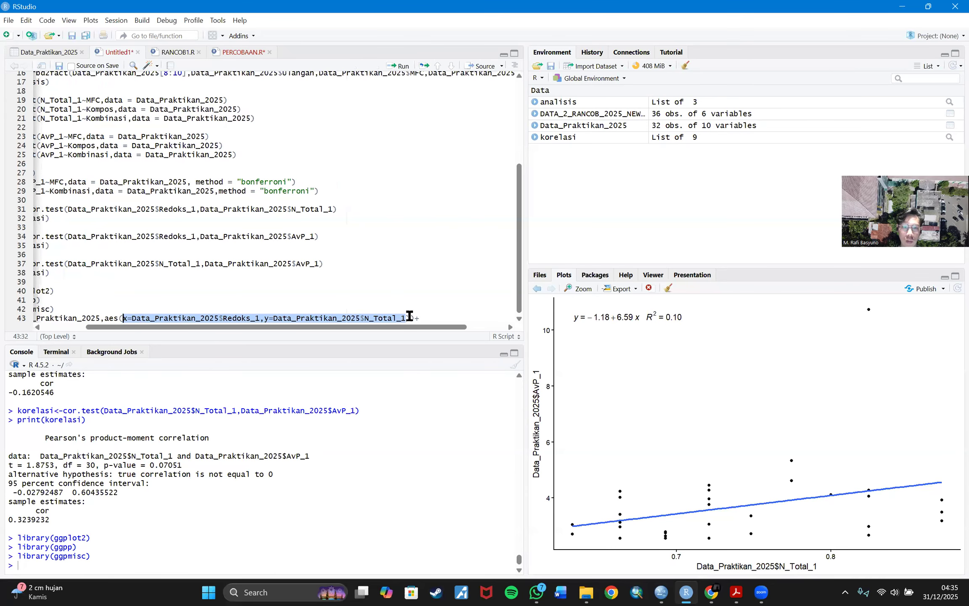
pyautogui.click(453, 318)
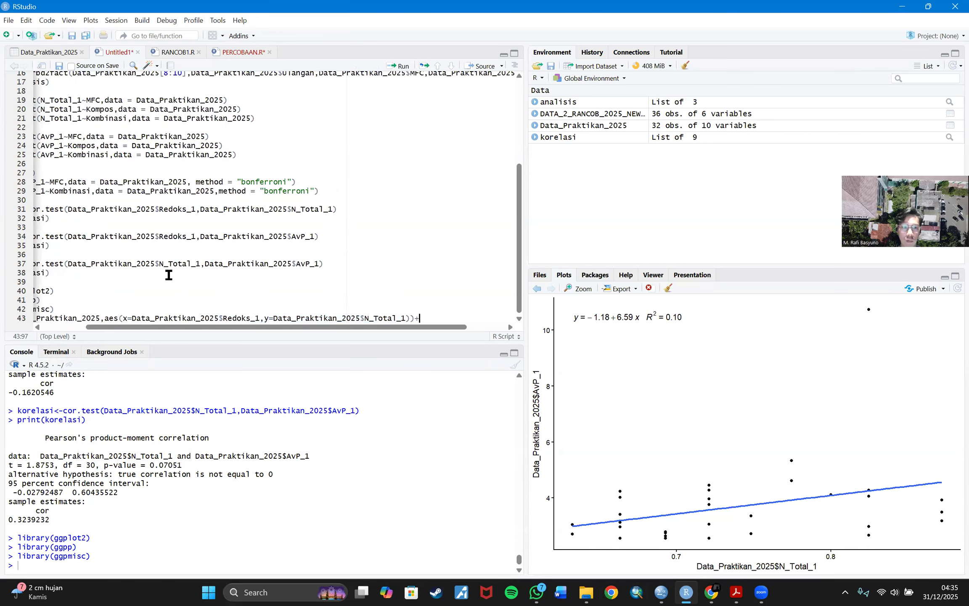
# Step: Copy the first plot's layers, from +geom_point() through the stat_poly_eq block, from RANCOB1.R and append them to the untitled script's ggplot line
pyautogui.click(181, 53)
pyautogui.scroll(-5, 412, 270)
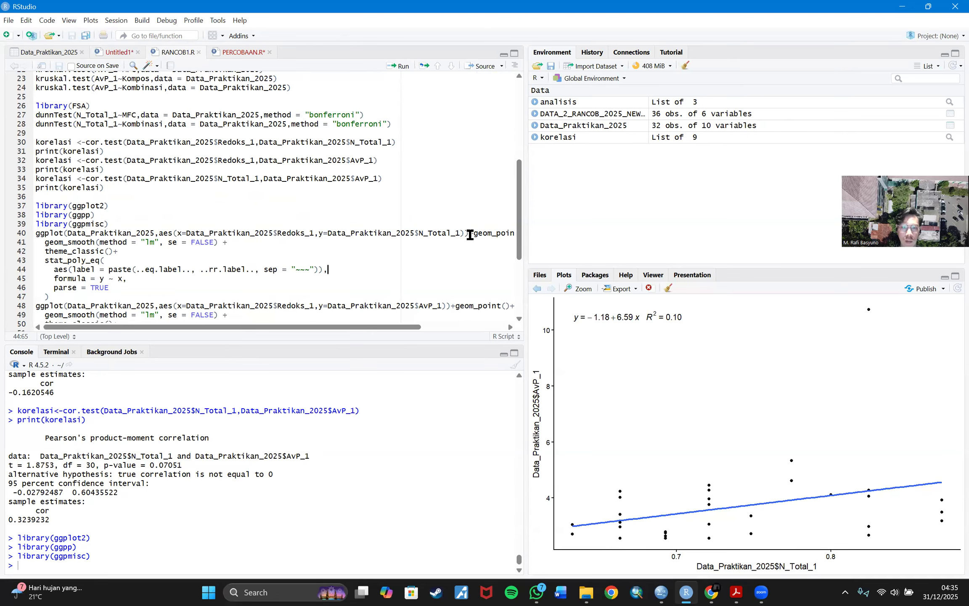
pyautogui.moveTo(469, 234); pyautogui.dragTo(202, 298)
pyautogui.hotkey('ctrl', 'c')
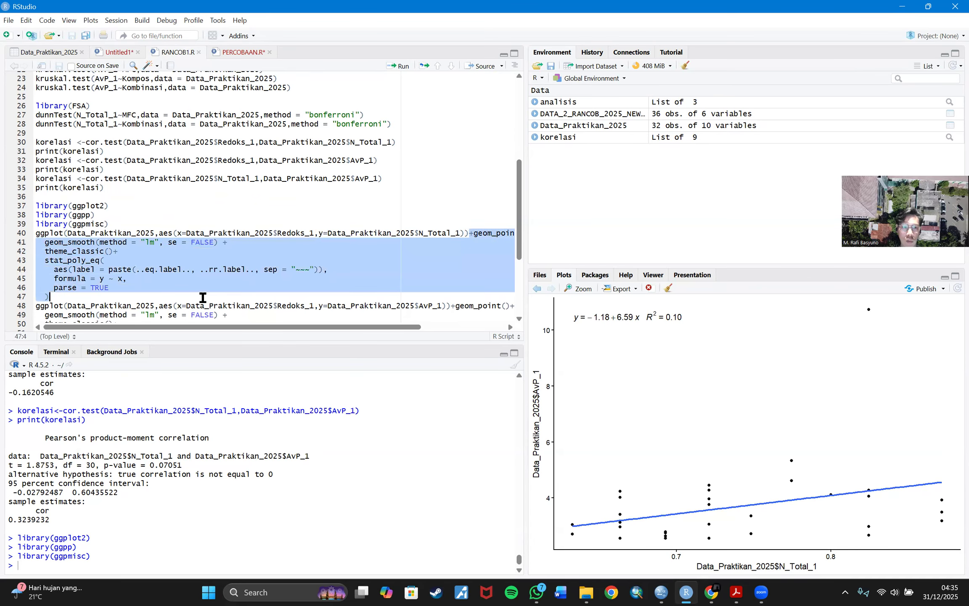
pyautogui.click(117, 53)
pyautogui.hotkey('ctrl', 'v')
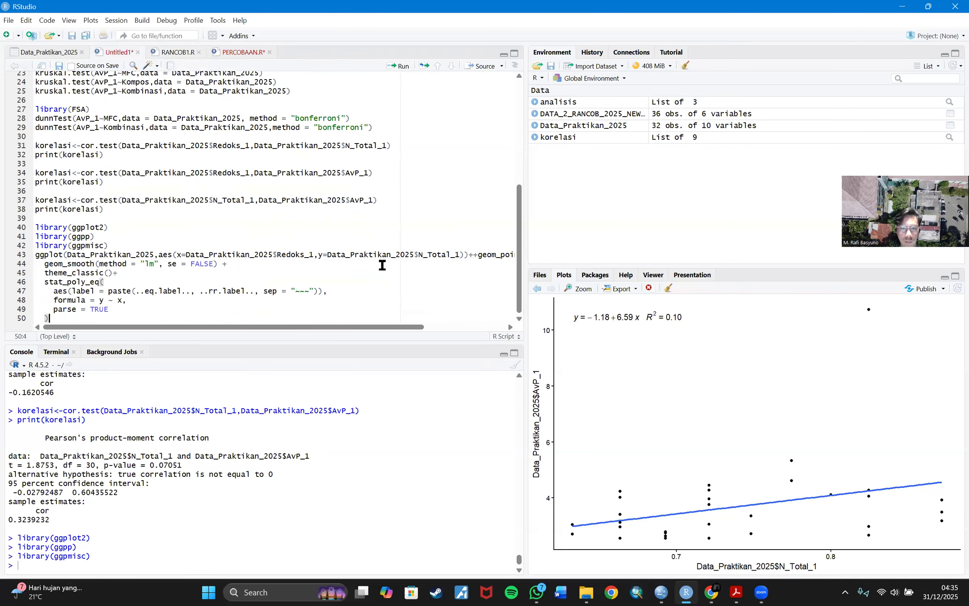
# Step: Copy the Redoks_1–AvP_1 and N_Total_1–AvP_1 ggplot blocks from RANCOB1.R and paste them below the first plot block in the untitled script
pyautogui.click(177, 52)
pyautogui.moveTo(36, 173); pyautogui.dragTo(108, 315)
pyautogui.hotkey('ctrl', 'c')
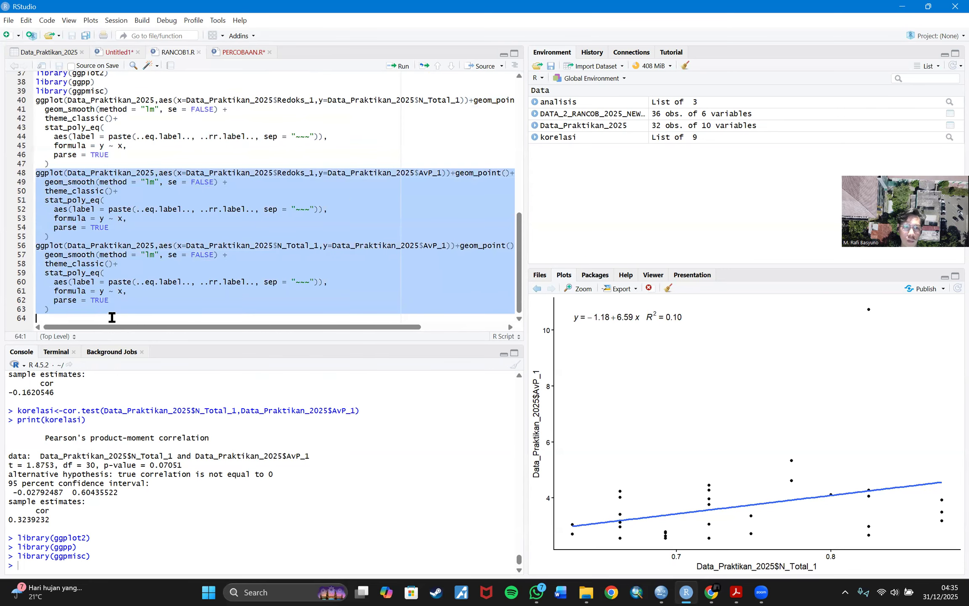
pyautogui.click(109, 52)
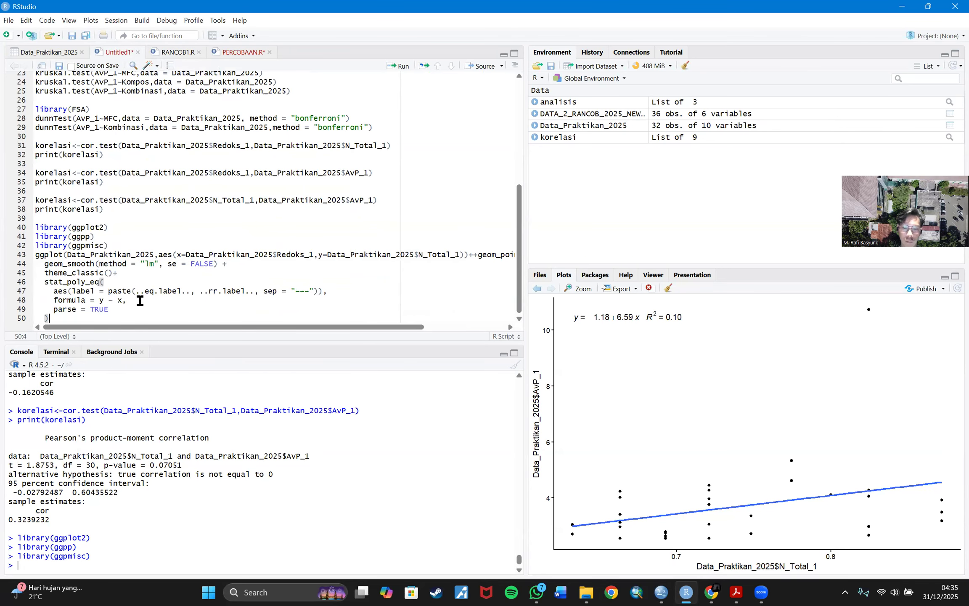
pyautogui.press('Return')
pyautogui.hotkey('ctrl', 'v')
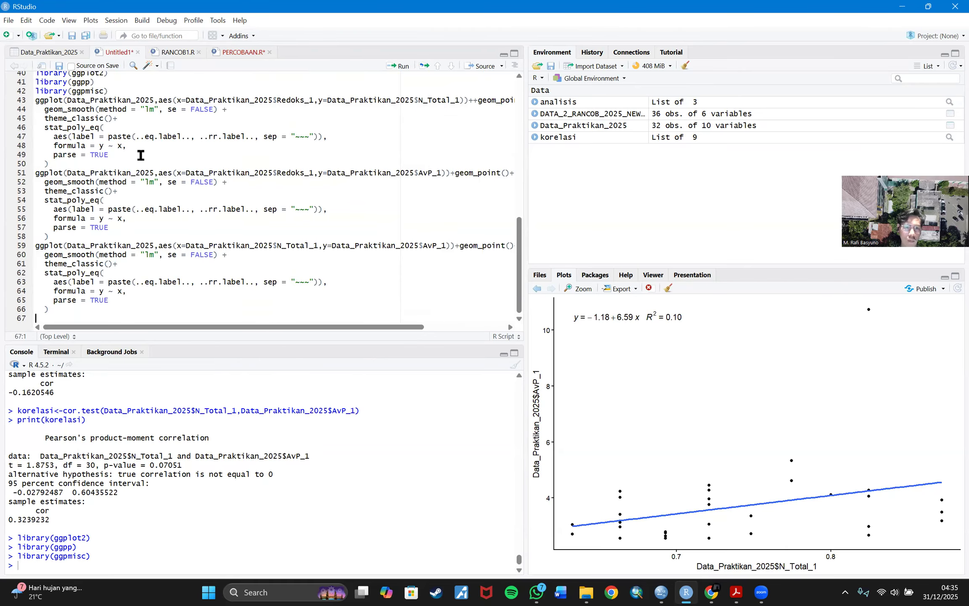
# Step: Try to run the first ggplot block, plotting N_Total_1 against Redoks_1
pyautogui.click(126, 127)
pyautogui.click(391, 66)
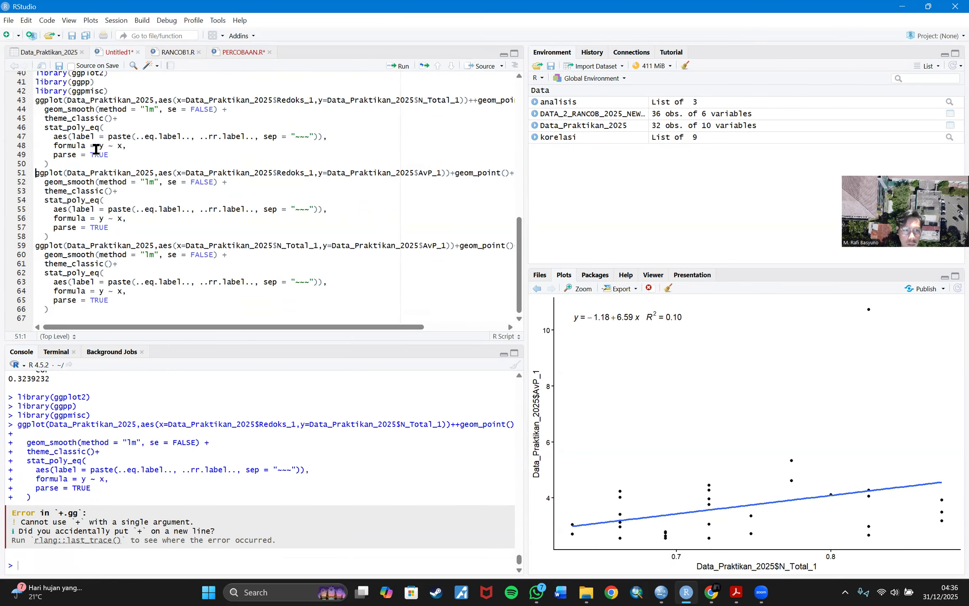
# Step: Run the second and third ggplot blocks, plotting AvP_1 against Redoks_1 and AvP_1 against N_Total_1
pyautogui.click(397, 69)
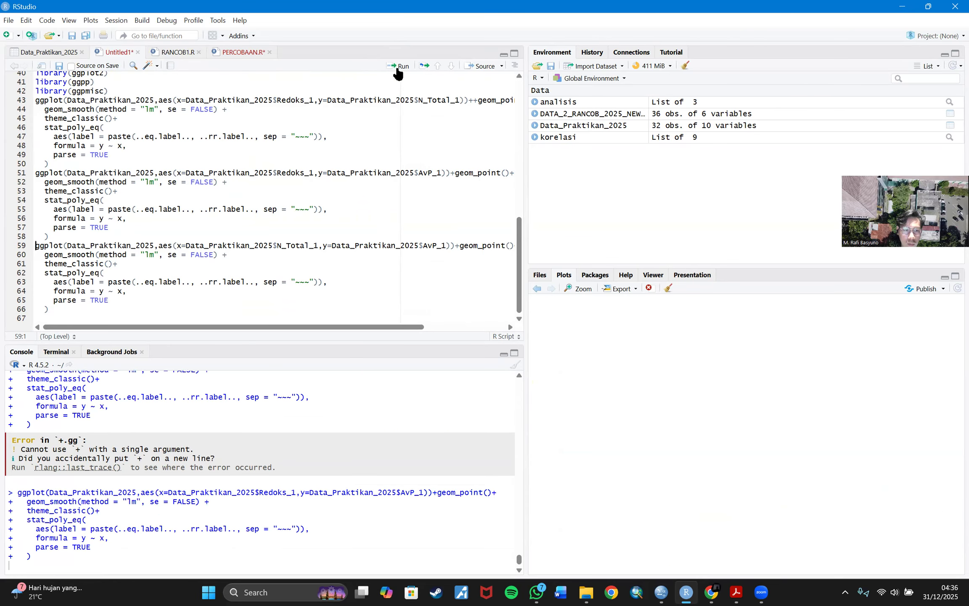
pyautogui.click(398, 69)
pyautogui.scroll(15, 254, 451)
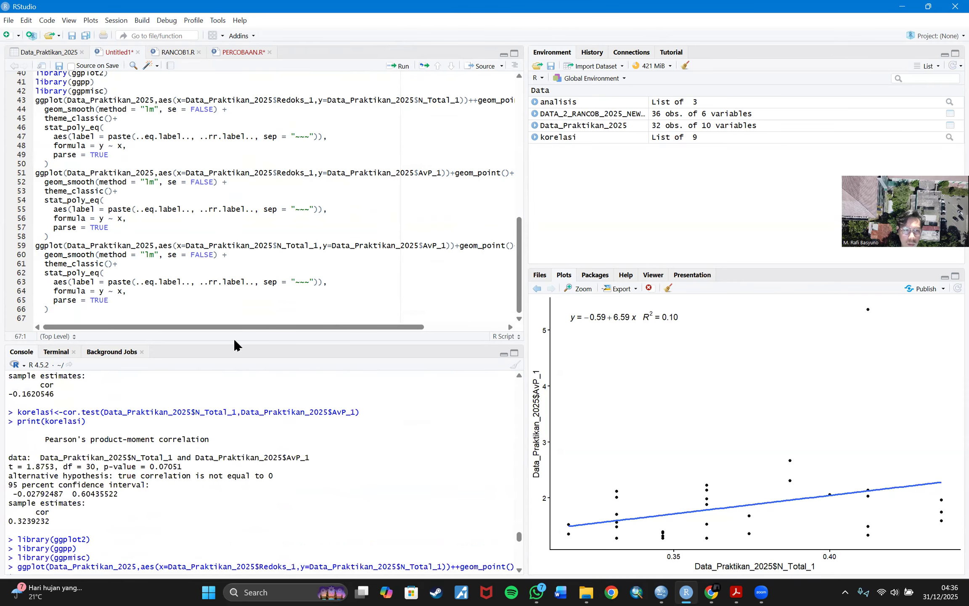
# Step: Replace the untitled script's first ggplot block with the complete Redoks_1–N_Total_1 block from RANCOB1.R, keeping the following block on its own line
pyautogui.hotkey('ctrl', 'z')
pyautogui.hotkey('ctrl', 'z')
pyautogui.hotkey('ctrl', 'z')
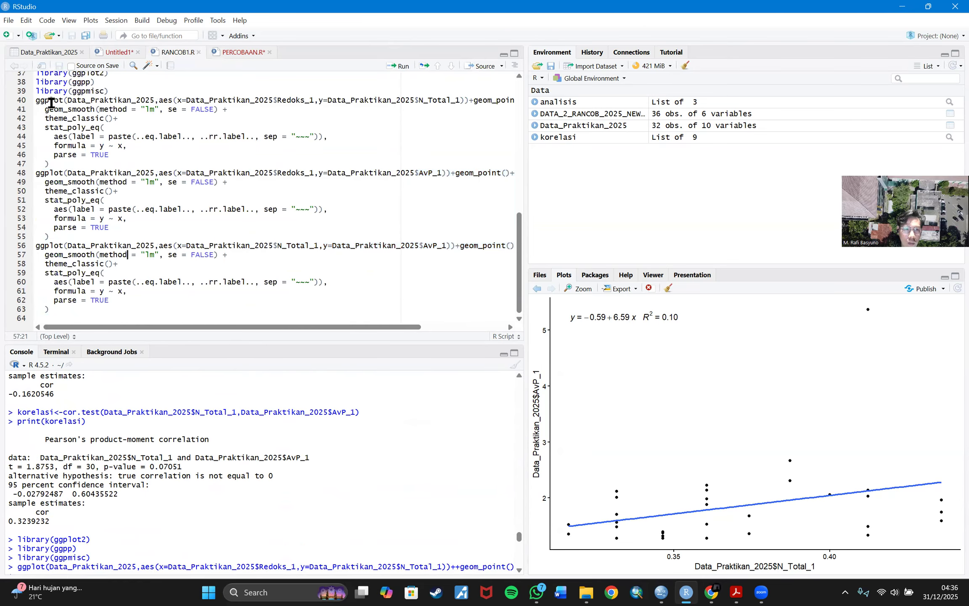
pyautogui.moveTo(37, 101); pyautogui.dragTo(122, 165)
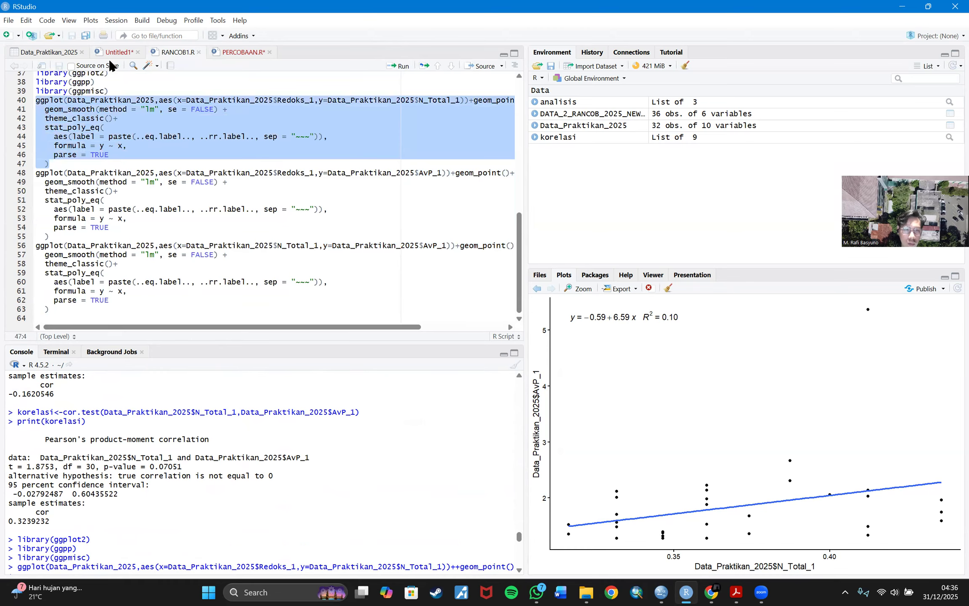
pyautogui.hotkey('ctrl', 'shift', 'z')
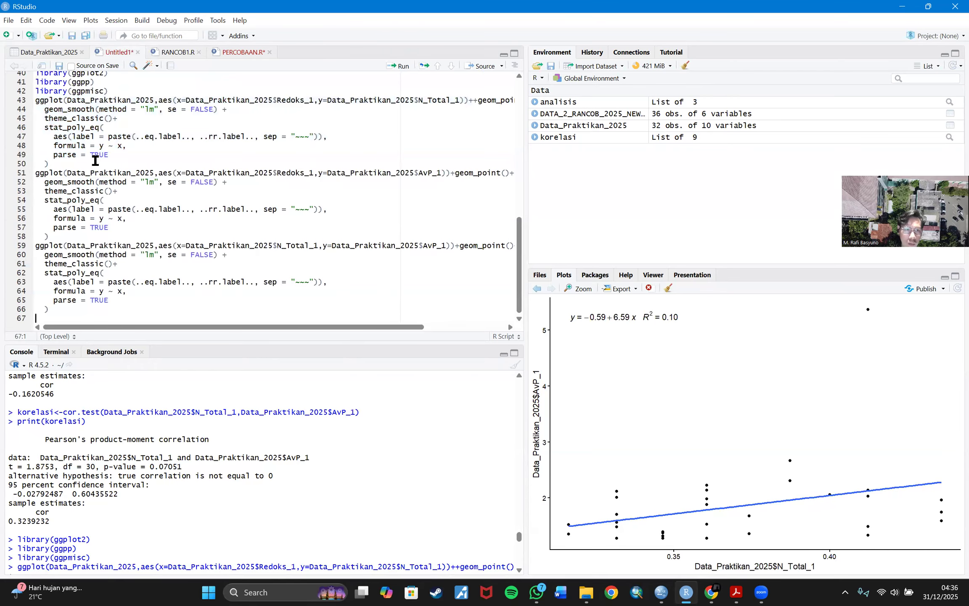
pyautogui.click(38, 102)
pyautogui.click(59, 164)
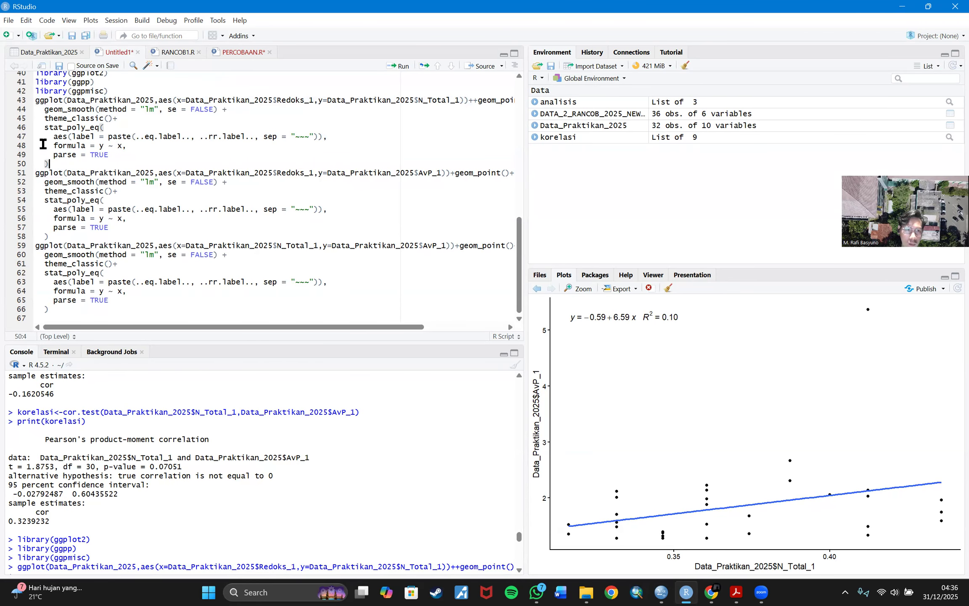
pyautogui.click(182, 49)
pyautogui.click(73, 120)
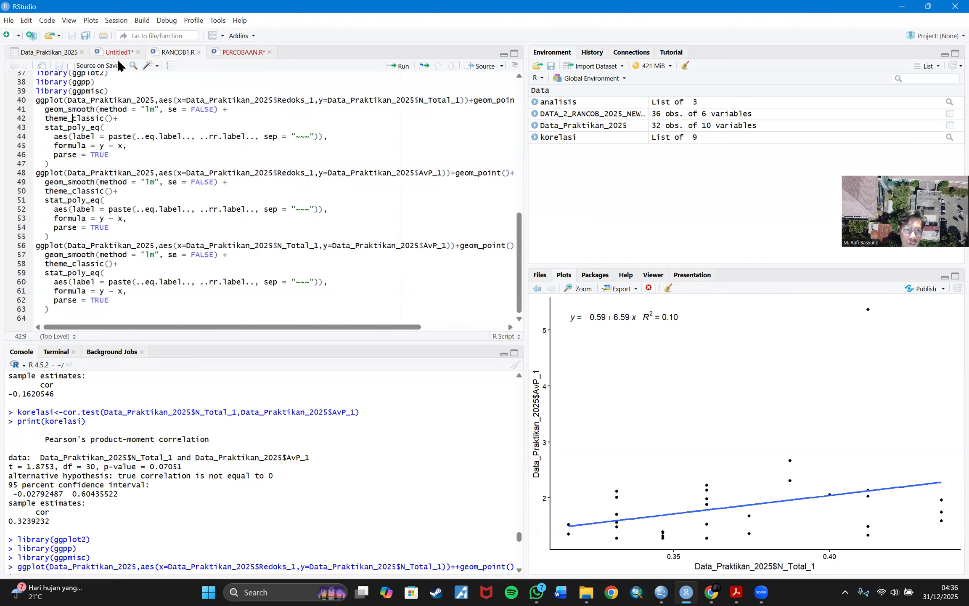
pyautogui.click(122, 52)
pyautogui.click(35, 100)
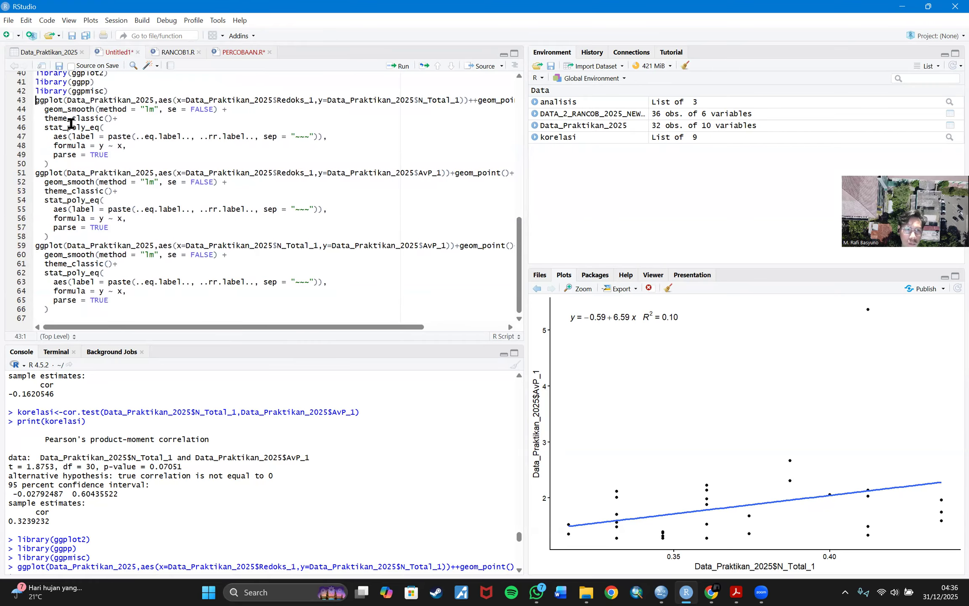
pyautogui.press('Delete')
pyautogui.press('Delete')
pyautogui.press('Delete')
pyautogui.press('Delete')
pyautogui.press('Delete')
pyautogui.press('Delete')
pyautogui.press('Delete')
pyautogui.press('Delete')
pyautogui.press('Delete')
pyautogui.press('Delete')
pyautogui.press('Delete')
pyautogui.press('Delete')
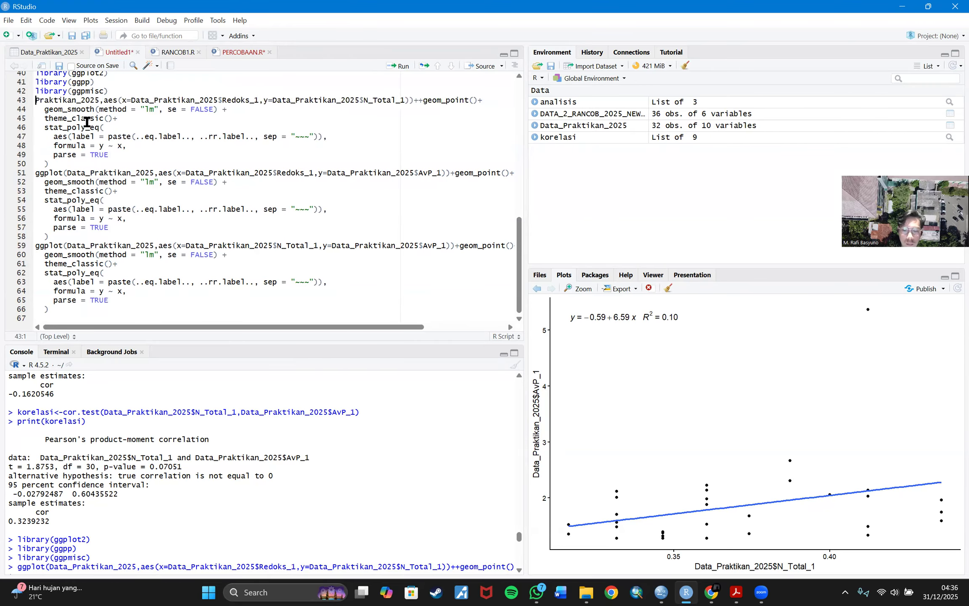
pyautogui.hotkey('shift', 'Down')
pyautogui.hotkey('shift', 'Down')
pyautogui.hotkey('shift', 'Down')
pyautogui.hotkey('shift', 'Down')
pyautogui.hotkey('shift', 'Down')
pyautogui.hotkey('shift', 'Down')
pyautogui.hotkey('shift', 'Down')
pyautogui.hotkey('shift', 'Down')
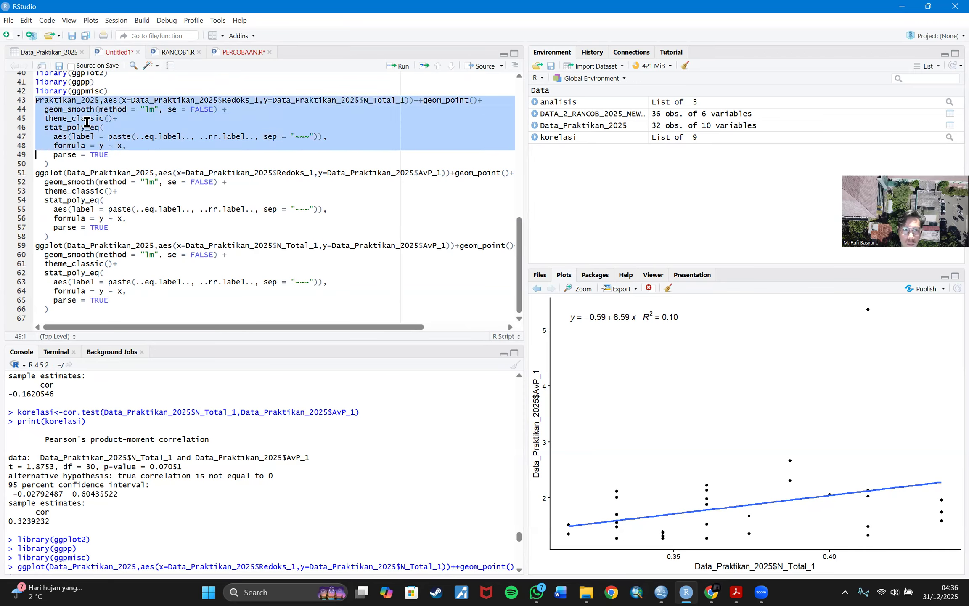
pyautogui.write('ggplot(Data_Praktikan_2025,aes(x=Data_Praktikan_2025$Redoks_1,y=Data_Praktikan_2025$N_Total_1))+geom_point()+   geom_smooth(method = "lm", se = FALSE) +   theme_classic()+   stat_poly_eq(     aes(label = paste(..eq.label.., ..rr.label.., sep = "~~~")),     formula = y ~ x,     parse = TRUE   )')
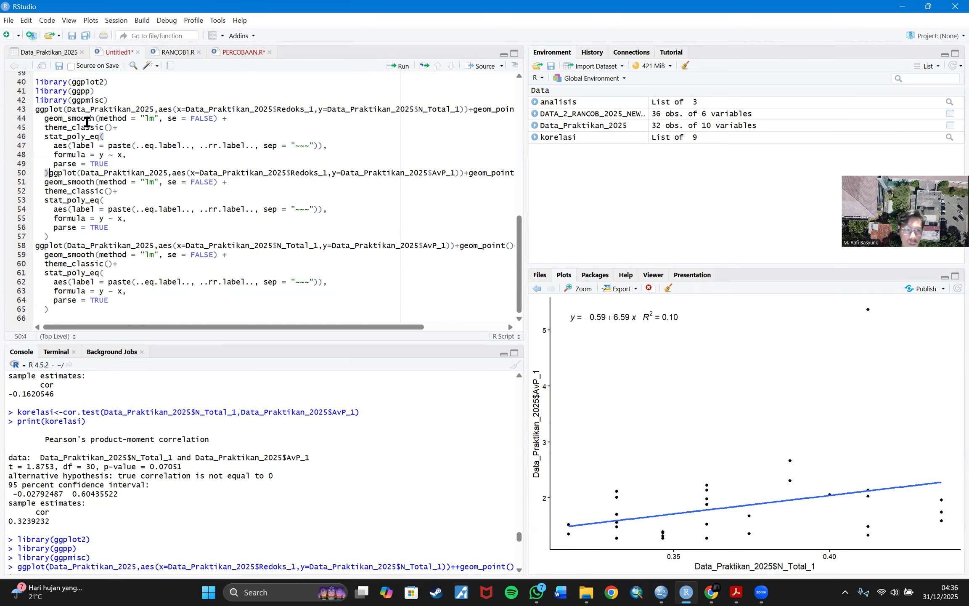
pyautogui.press('Return')
# Step: Run the corrected first ggplot block, plotting N_Total_1 against Redoks_1
pyautogui.click(114, 139)
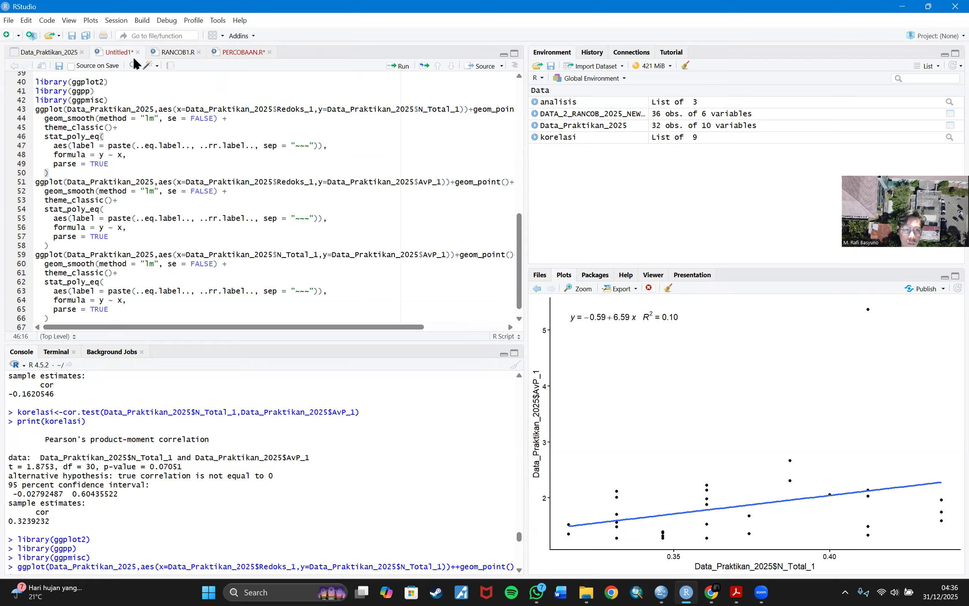
pyautogui.click(399, 68)
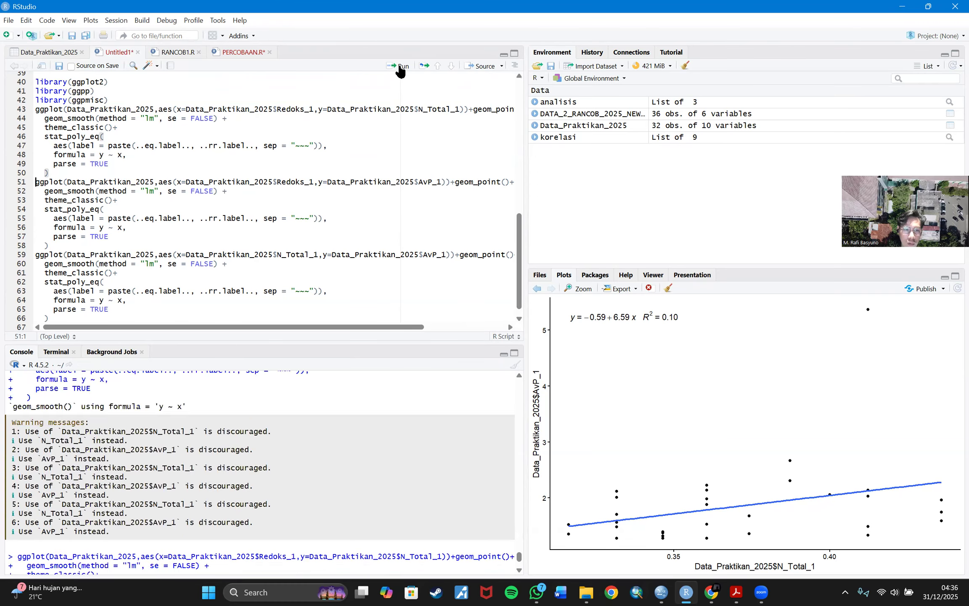
pyautogui.scroll(1, 220, 454)
pyautogui.scroll(-1, 319, 425)
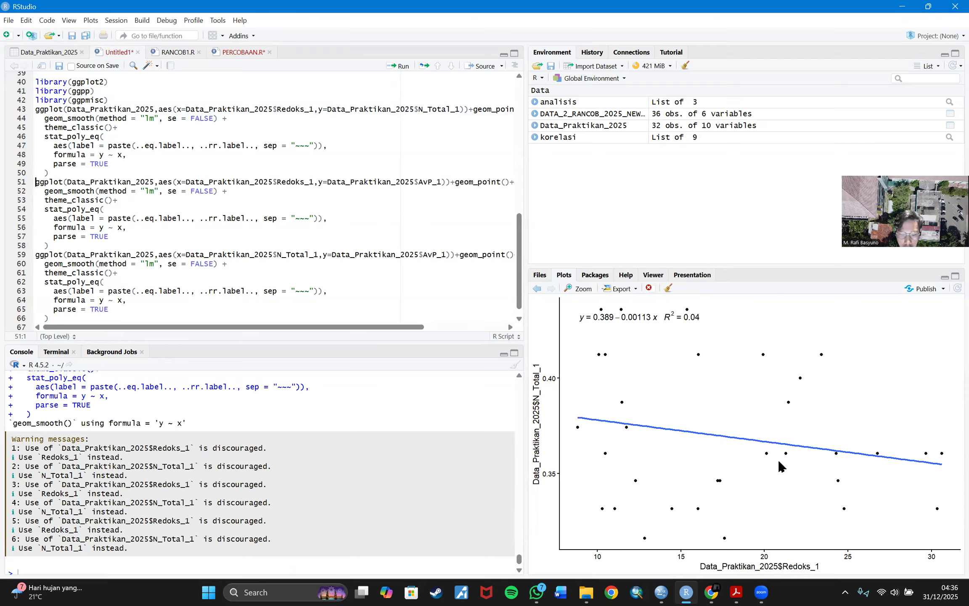
# Step: Look through the console output of the ggplot runs and clear the console
pyautogui.scroll(10, 236, 402)
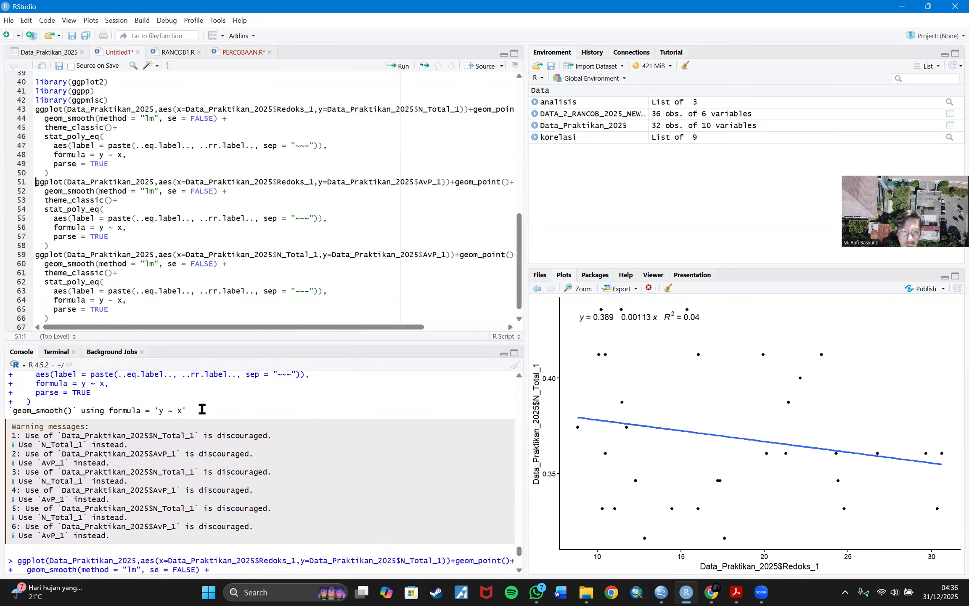
pyautogui.scroll(2, 208, 405)
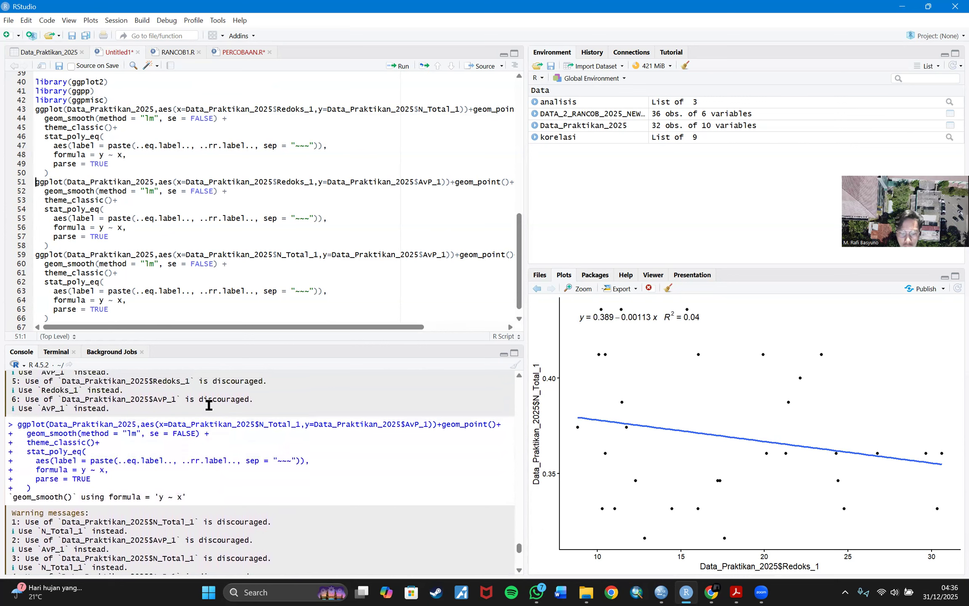
pyautogui.scroll(2, 209, 405)
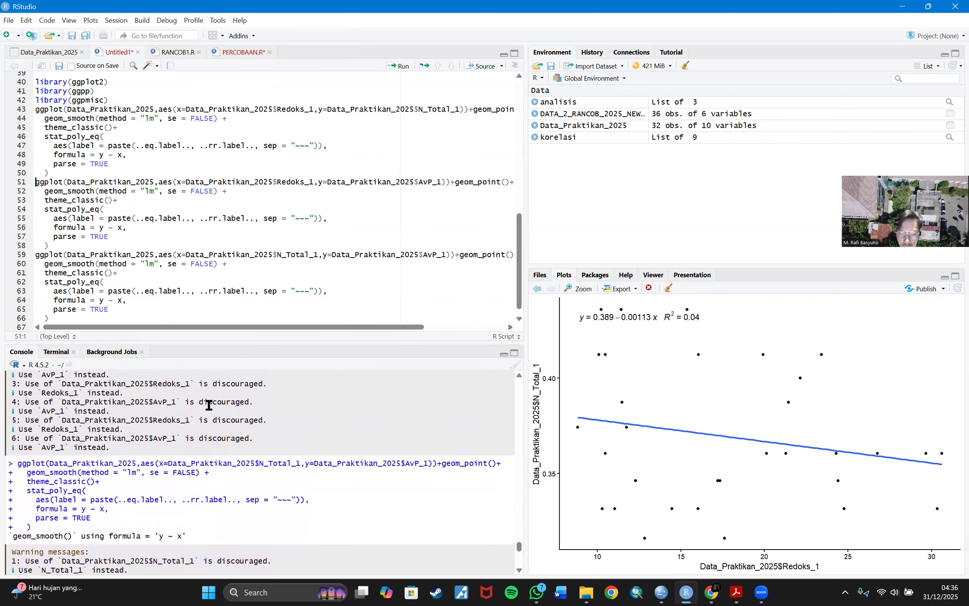
pyautogui.scroll(2, 208, 405)
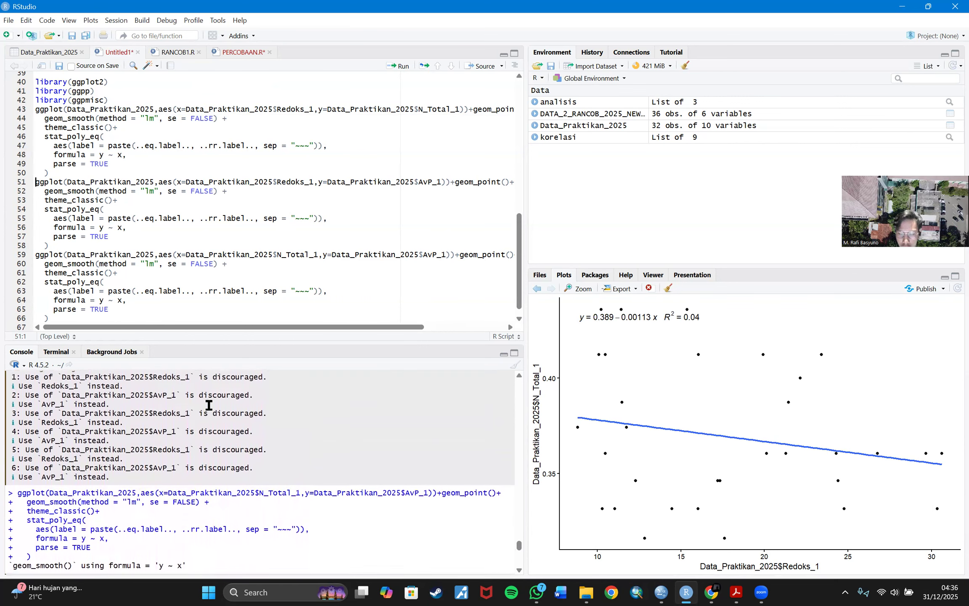
pyautogui.scroll(2, 209, 405)
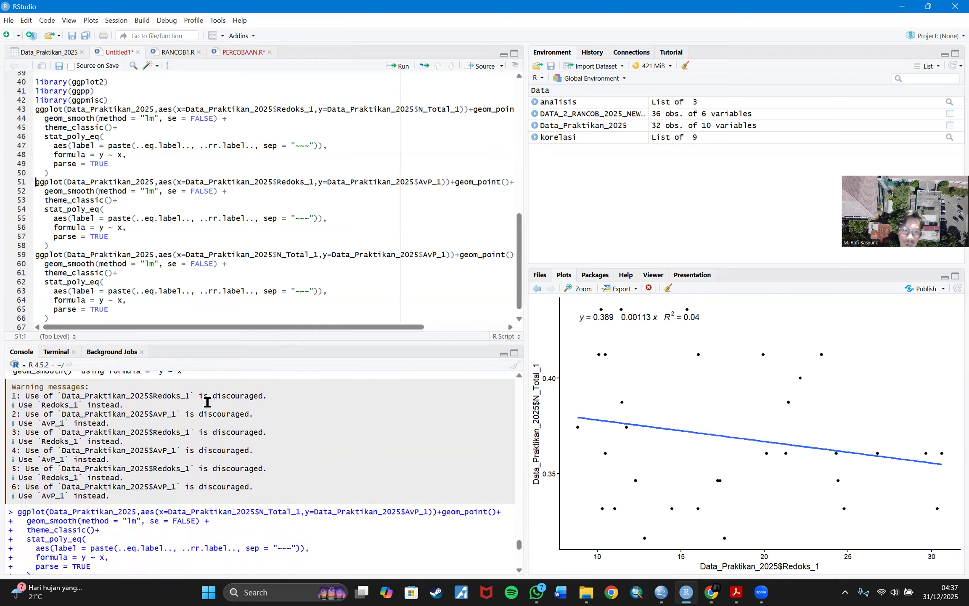
pyautogui.scroll(5, 168, 386)
pyautogui.scroll(-6, 141, 372)
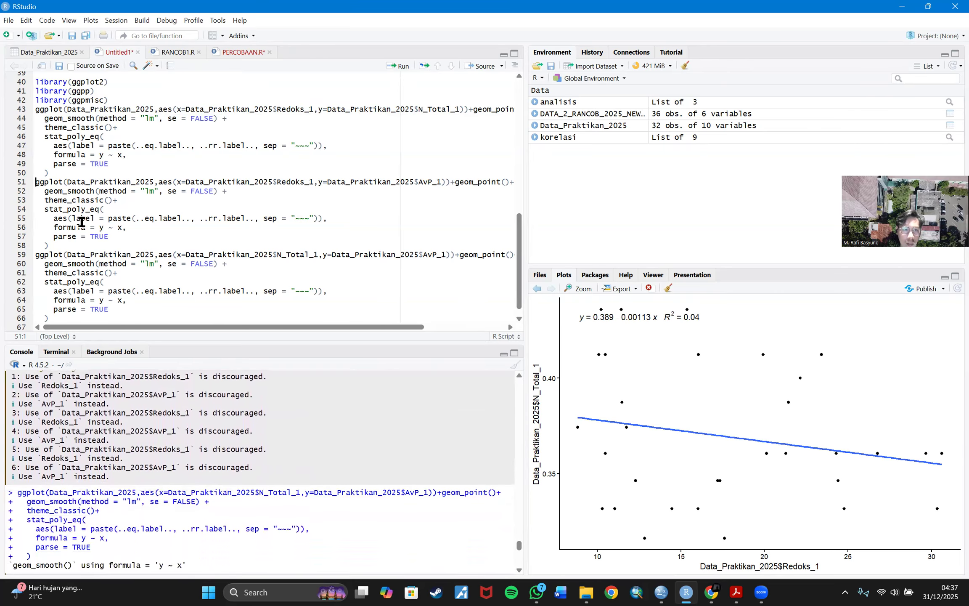
pyautogui.click(514, 365)
# Step: Run all three ggplot blocks again in order, starting from the Redoks_1–N_Total_1 block
pyautogui.click(63, 154)
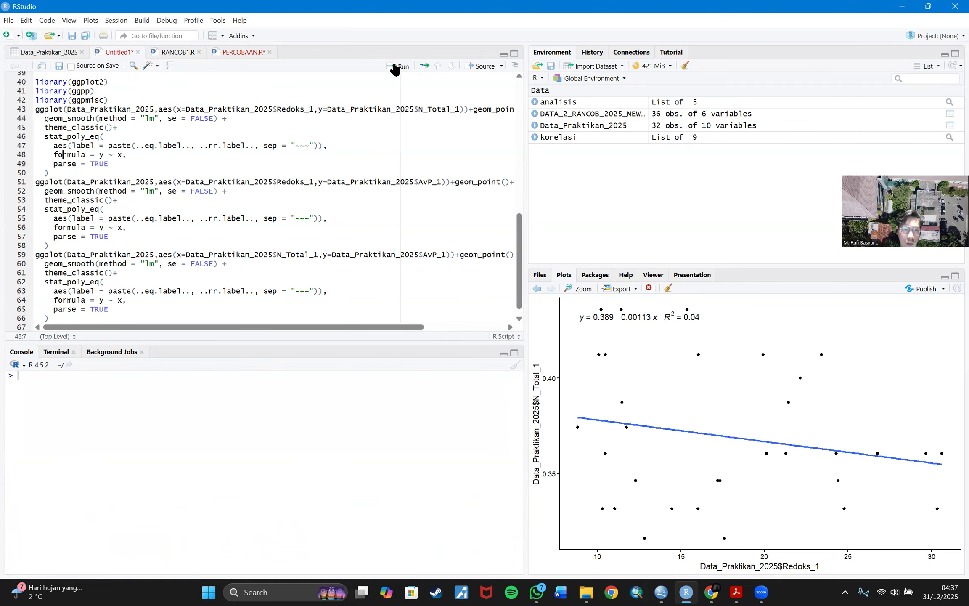
pyautogui.click(398, 66)
pyautogui.click(397, 66)
pyautogui.click(398, 66)
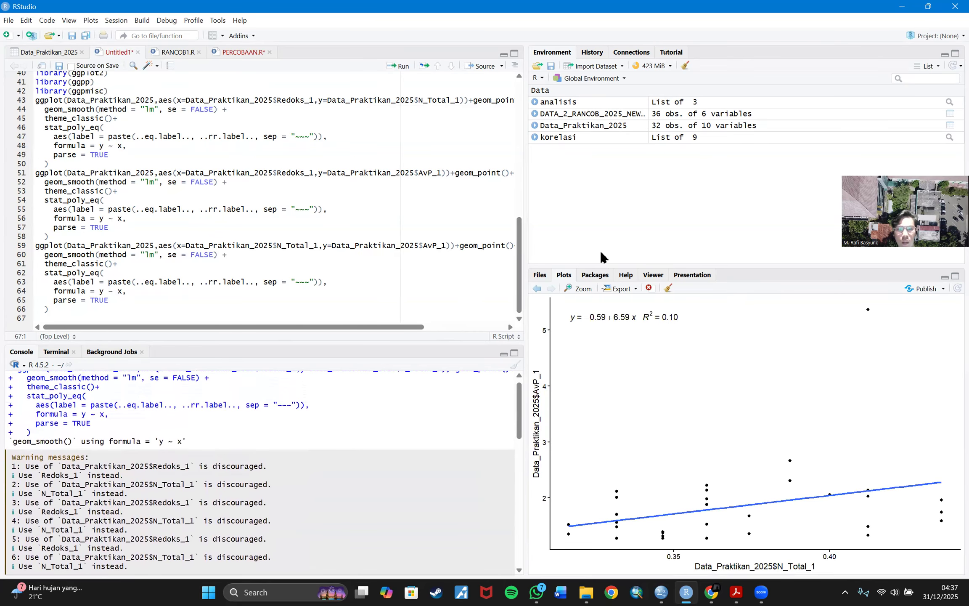
# Step: Replot N_Total_1 against Redoks_1 and place the SPSS Output3 viewer side by side with RStudio to compare the scatterplots
pyautogui.click(85, 136)
pyautogui.click(397, 66)
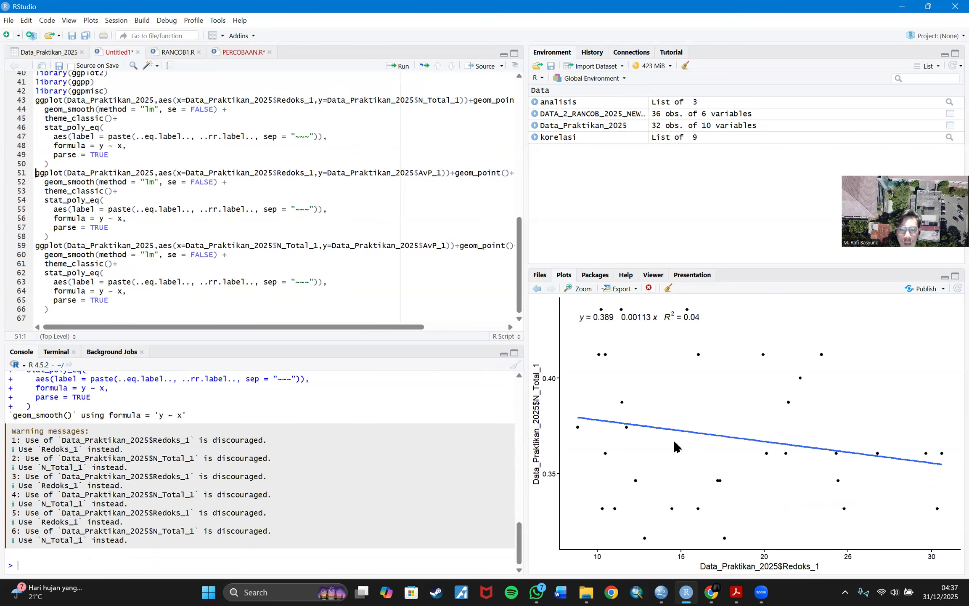
pyautogui.moveTo(666, 589)
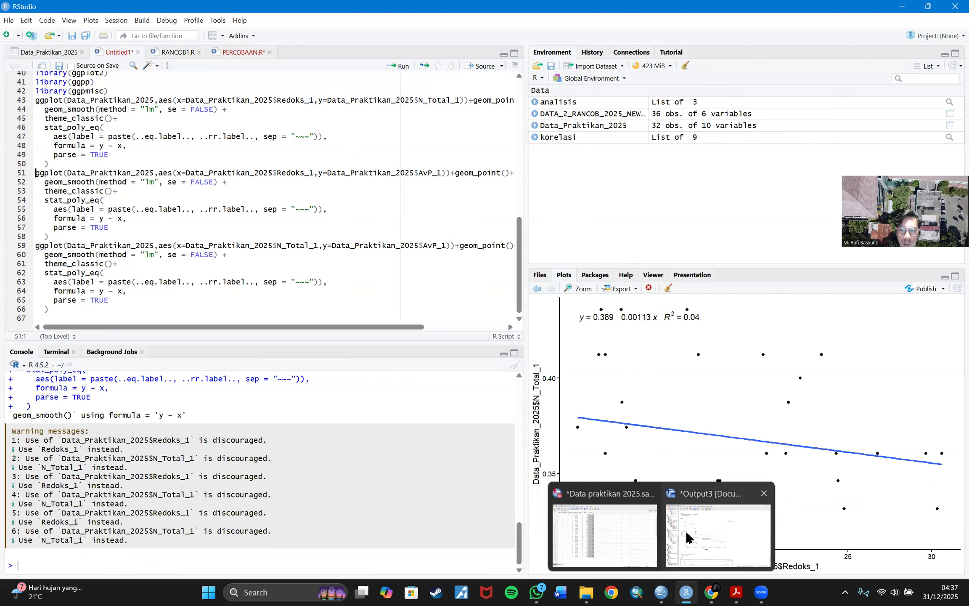
pyautogui.click(717, 529)
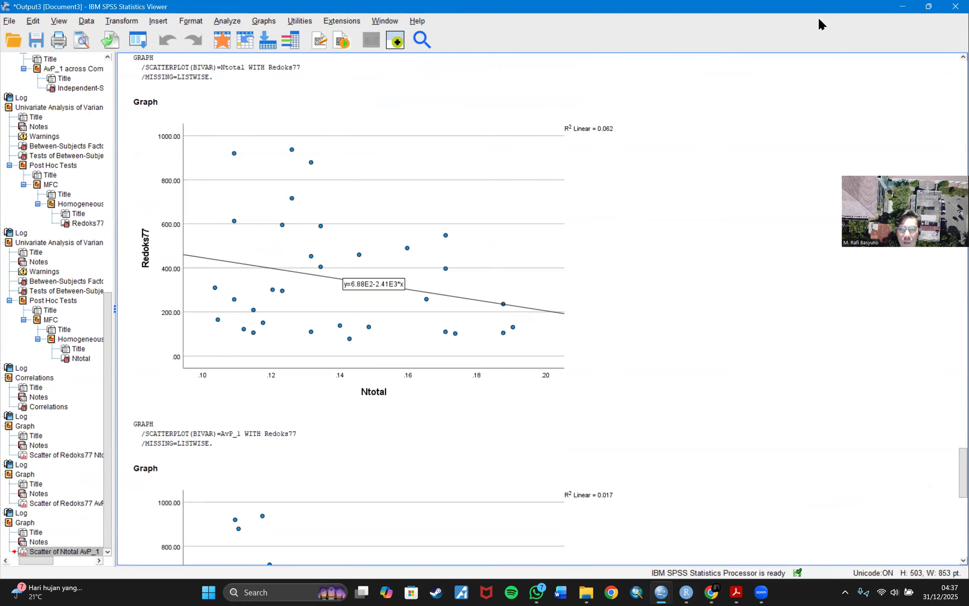
pyautogui.press('super+Left')
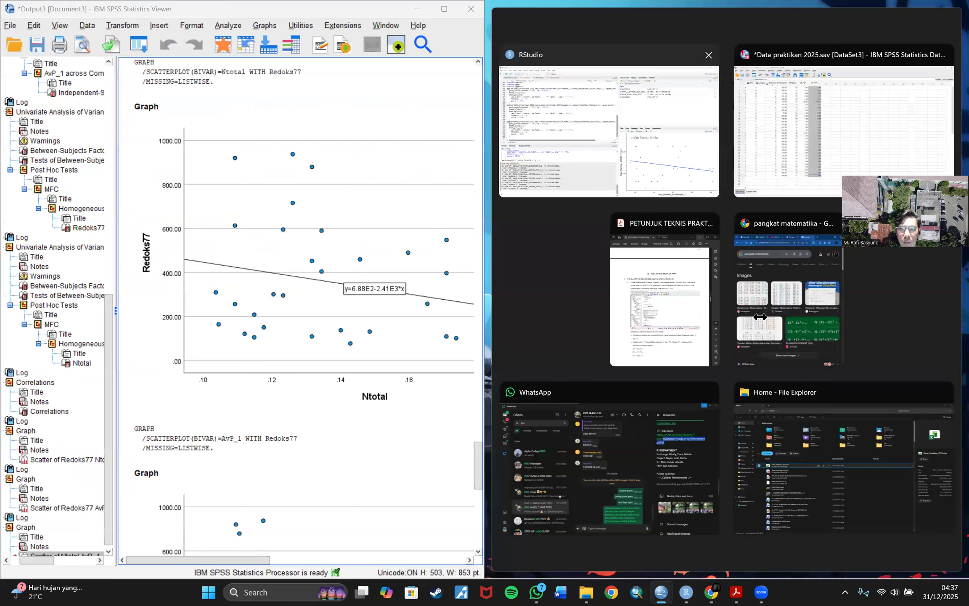
pyautogui.press('Return')
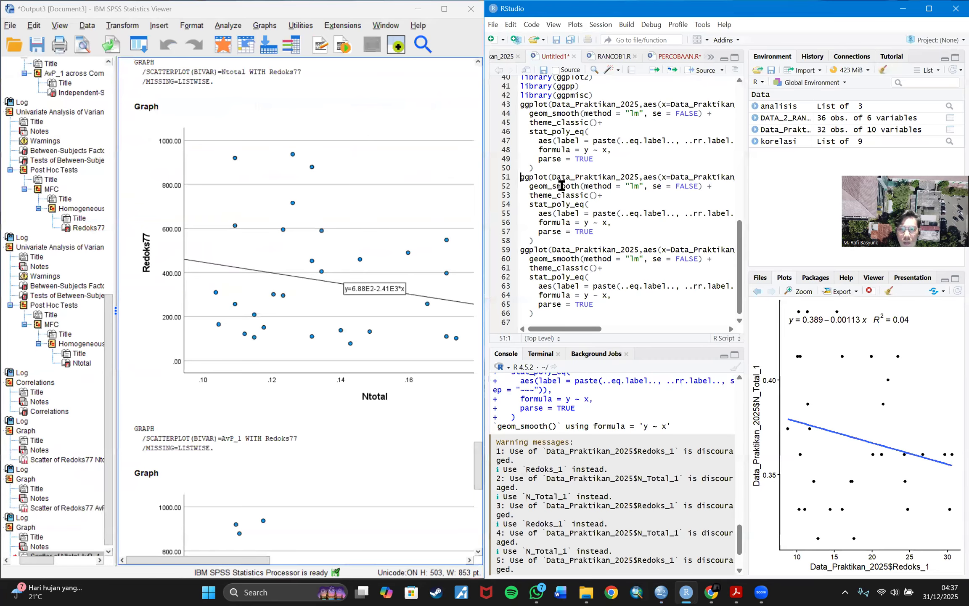
# Step: Run the Redoks_1–AvP_1 ggplot block and compare the plot with the AvP_1 scatterplots in the SPSS output
pyautogui.press('Down')
pyautogui.hscroll(5, 629, 202)
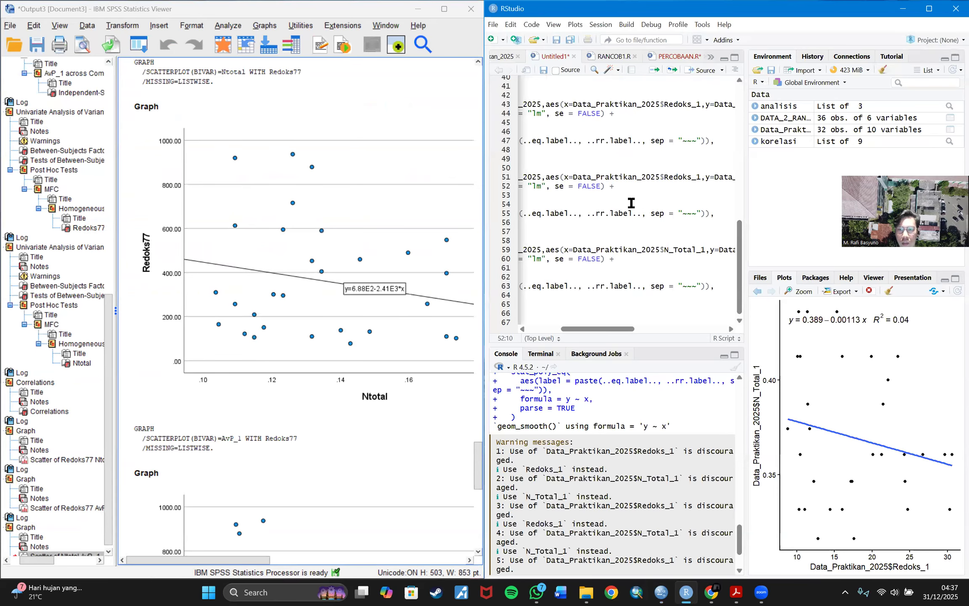
pyautogui.hscroll(3, 631, 202)
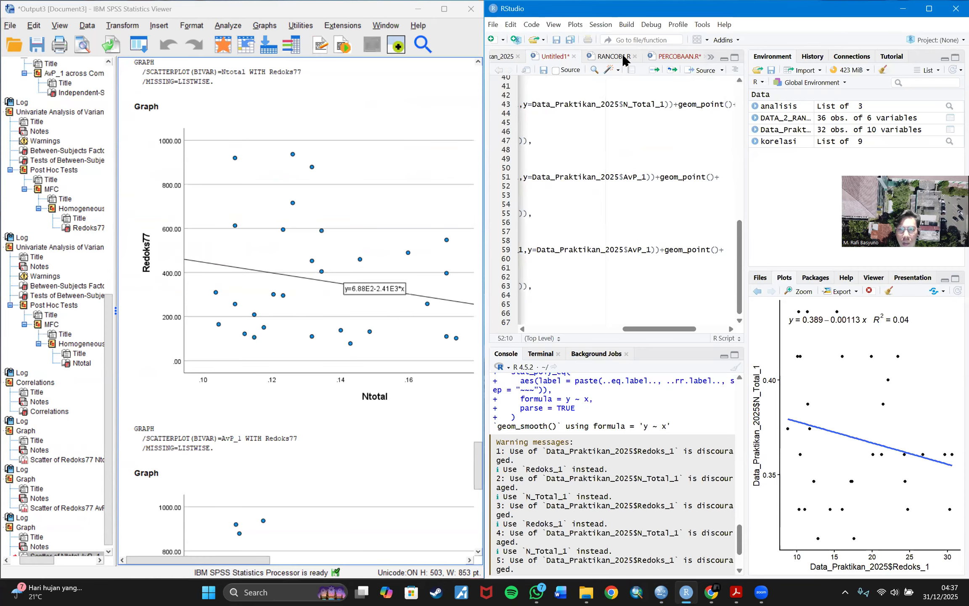
pyautogui.click(653, 71)
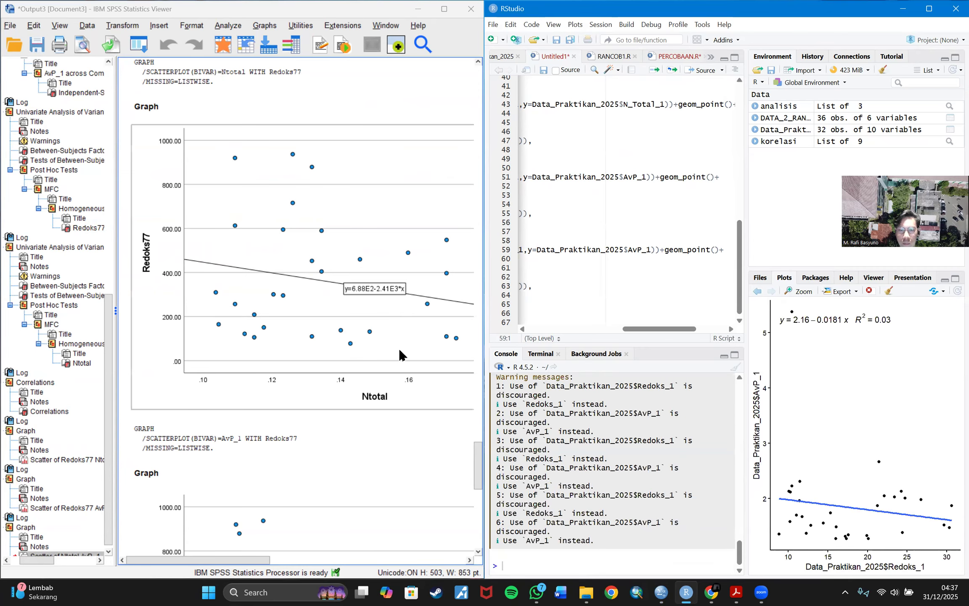
pyautogui.scroll(-10, 380, 361)
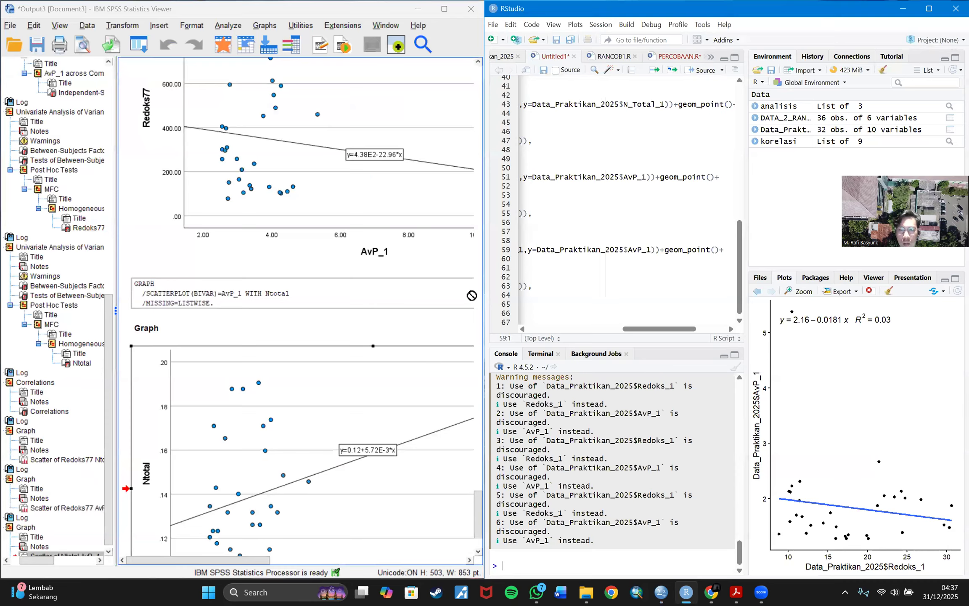
# Step: Run the N_Total_1–AvP_1 ggplot block for comparison with SPSS and return RStudio to full screen
pyautogui.click(608, 257)
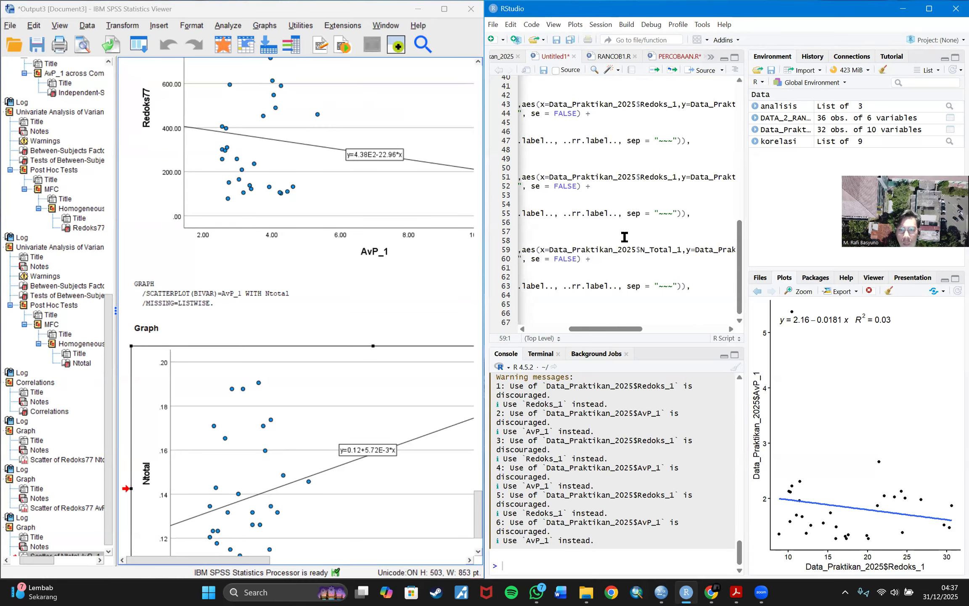
pyautogui.hscroll(-5, 596, 163)
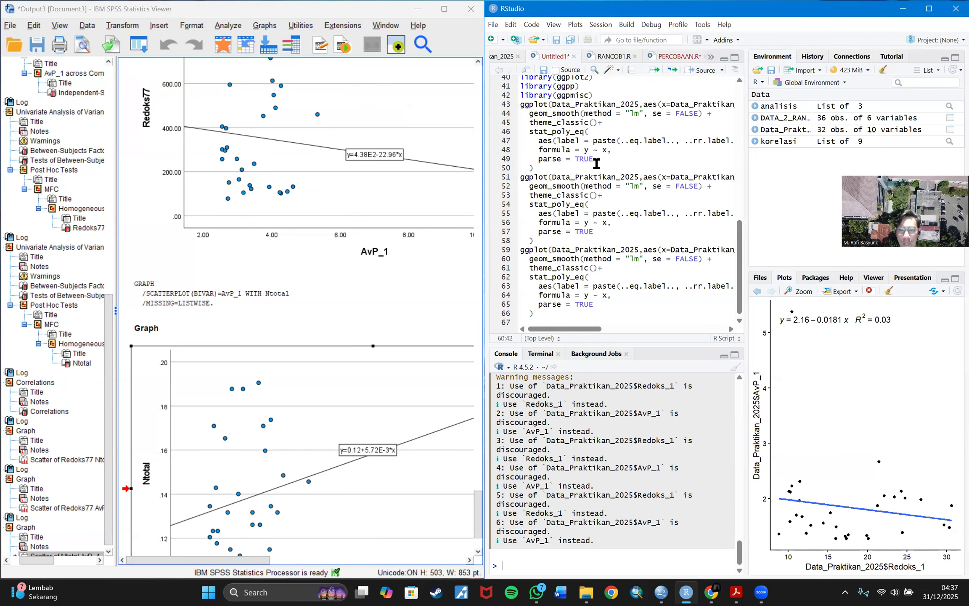
pyautogui.click(656, 70)
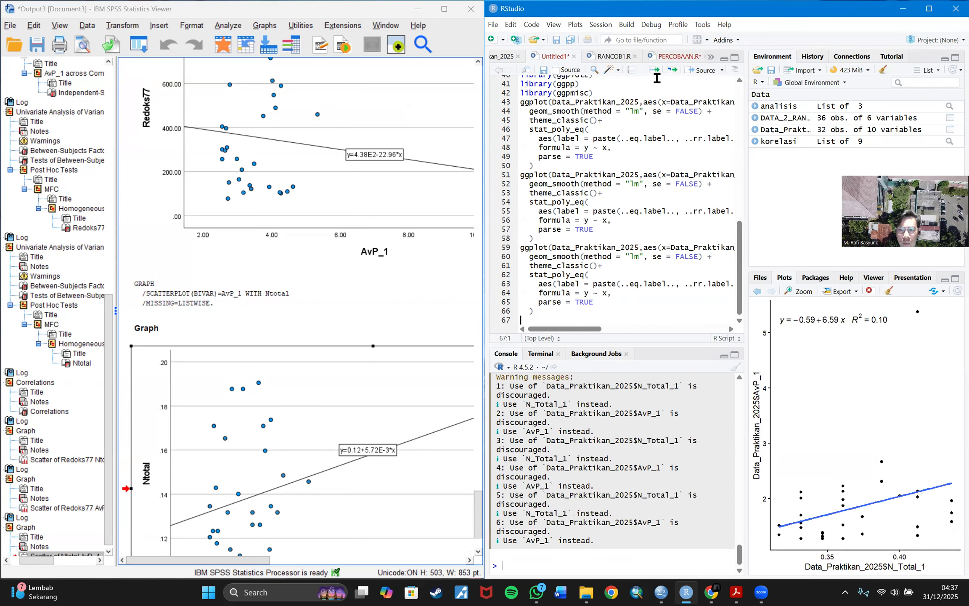
pyautogui.click(929, 8)
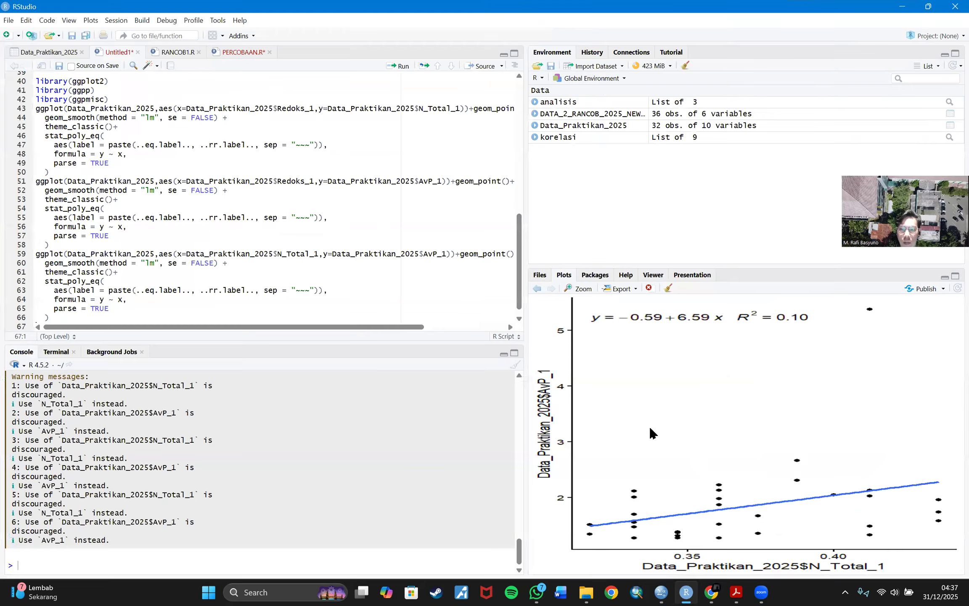
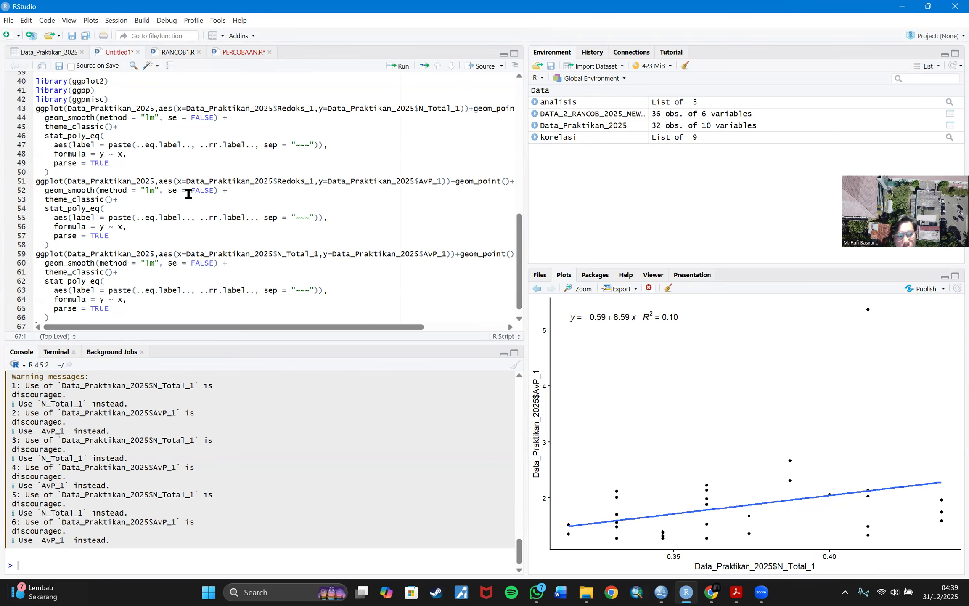
# Step: Review the whole analysis script from the lillie.test normality tests to the three ggplot blocks, along with the latest console output
pyautogui.scroll(10, 173, 252)
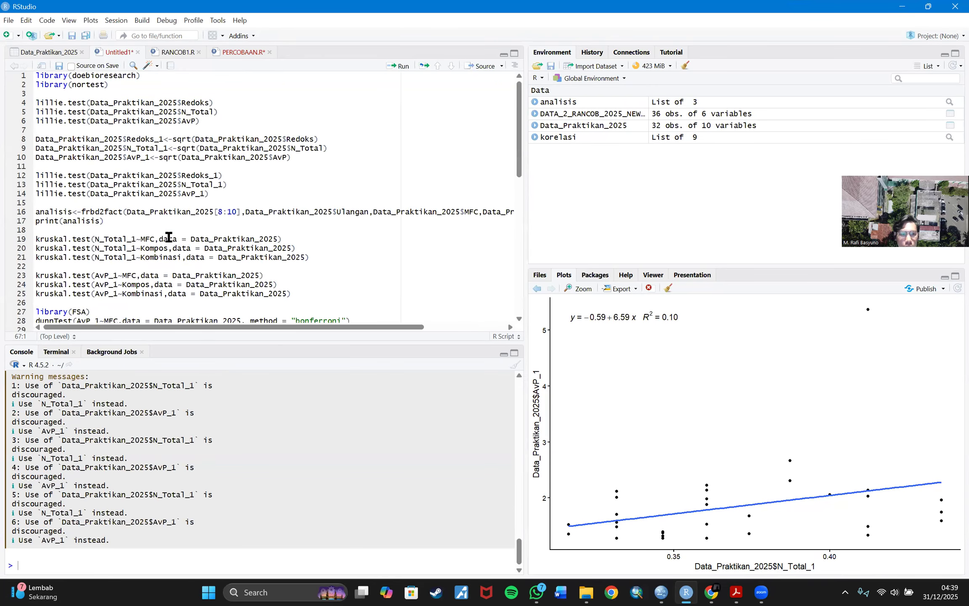
pyautogui.click(45, 104)
pyautogui.scroll(5, 264, 410)
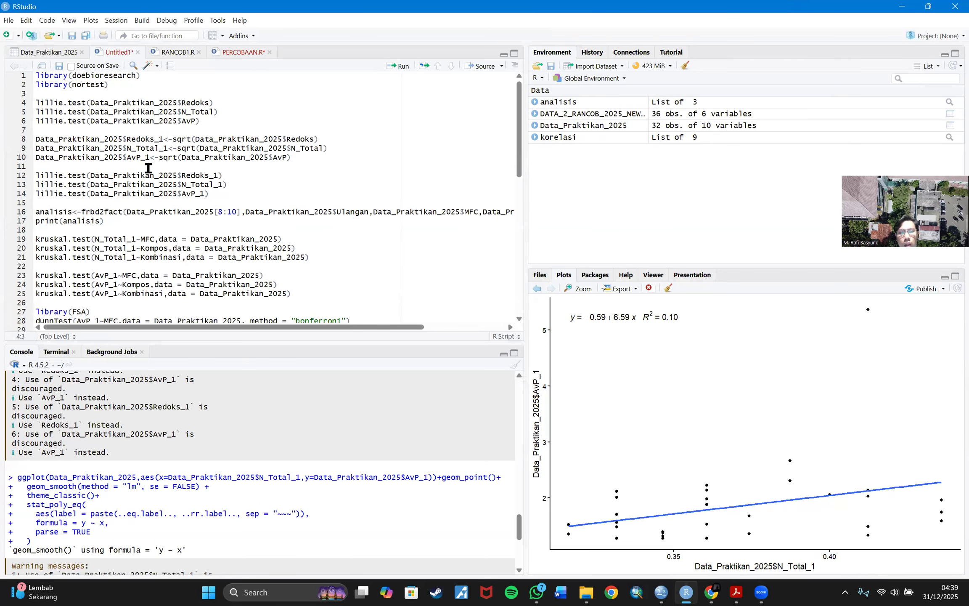
pyautogui.scroll(-10, 160, 181)
pyautogui.scroll(5, 159, 181)
pyautogui.scroll(7, 160, 180)
pyautogui.scroll(-7, 160, 181)
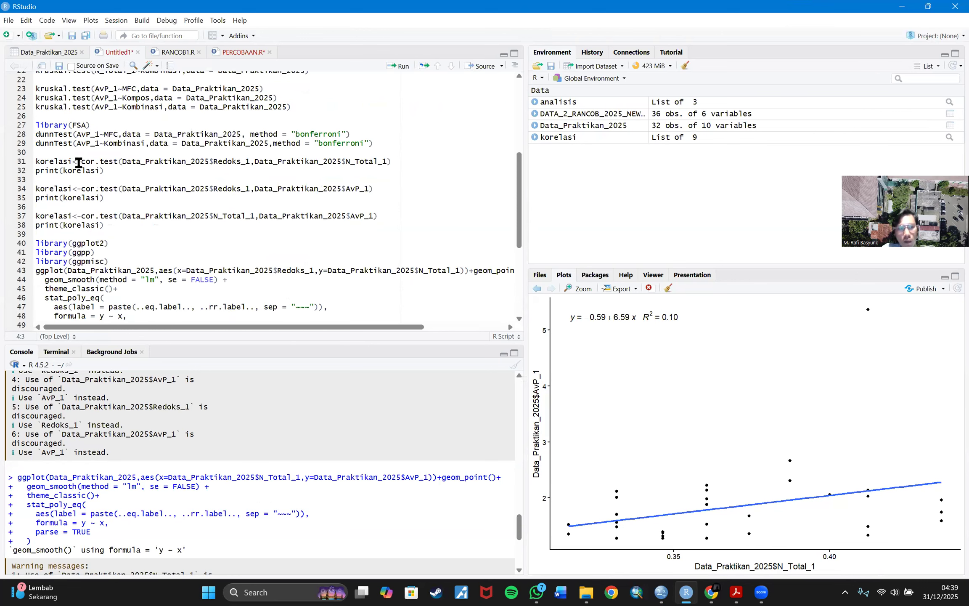
pyautogui.scroll(-5, 295, 279)
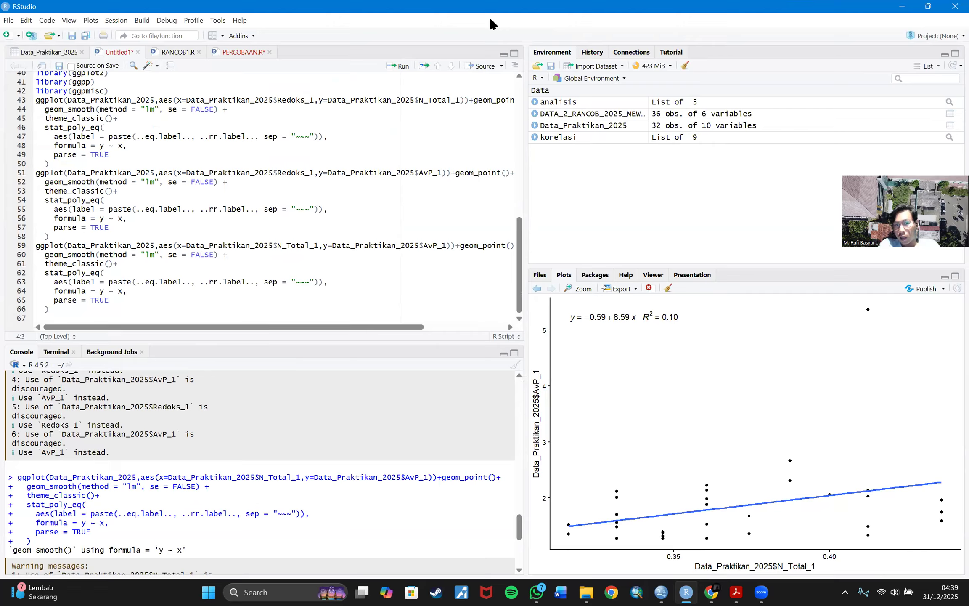
pyautogui.scroll(-5, 135, 484)
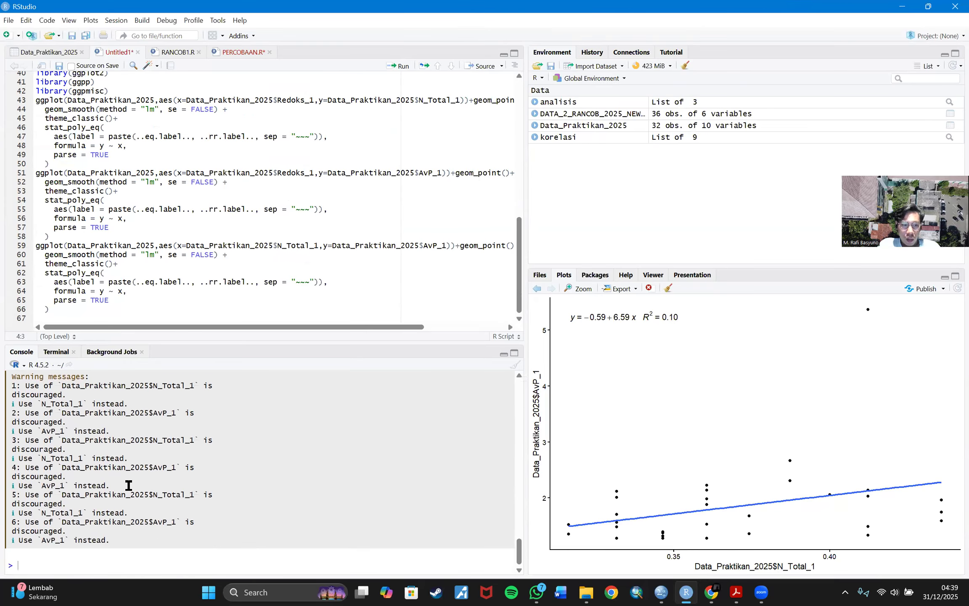